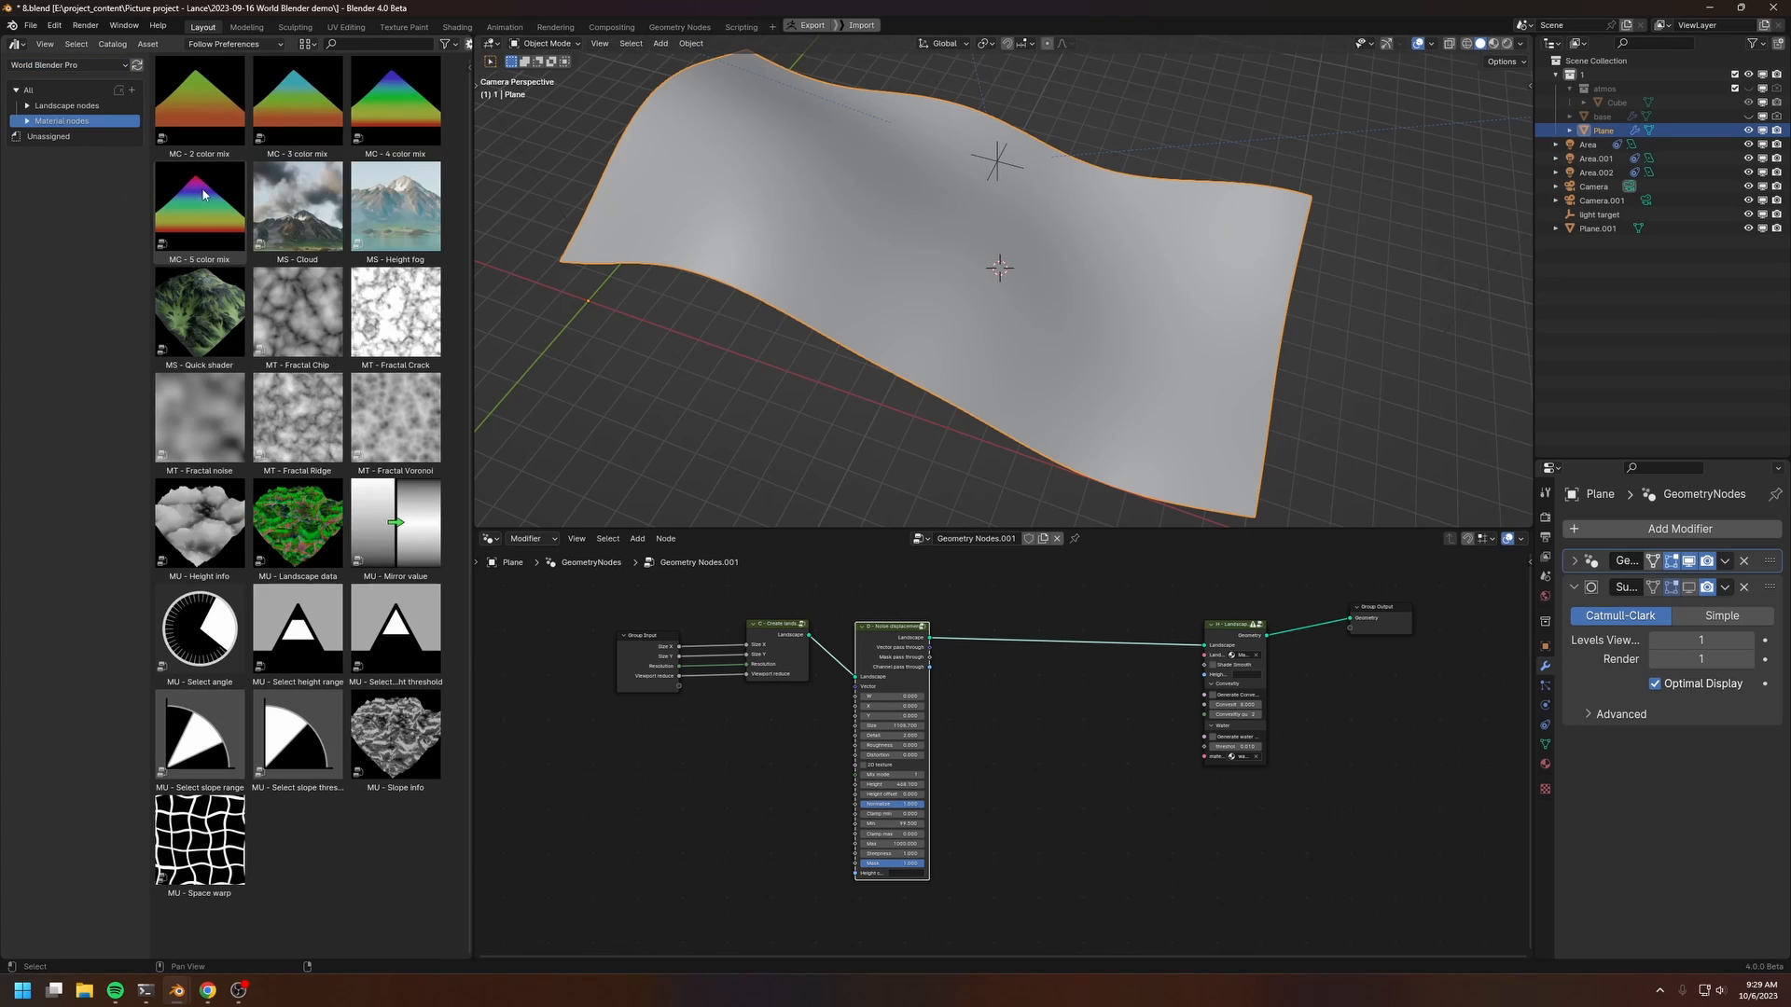
# Step: Examine the texture assets in the landscape and material node catalogs, including the fractal, voronoi and noise textures
pyautogui.click(62, 119)
pyautogui.click(66, 106)
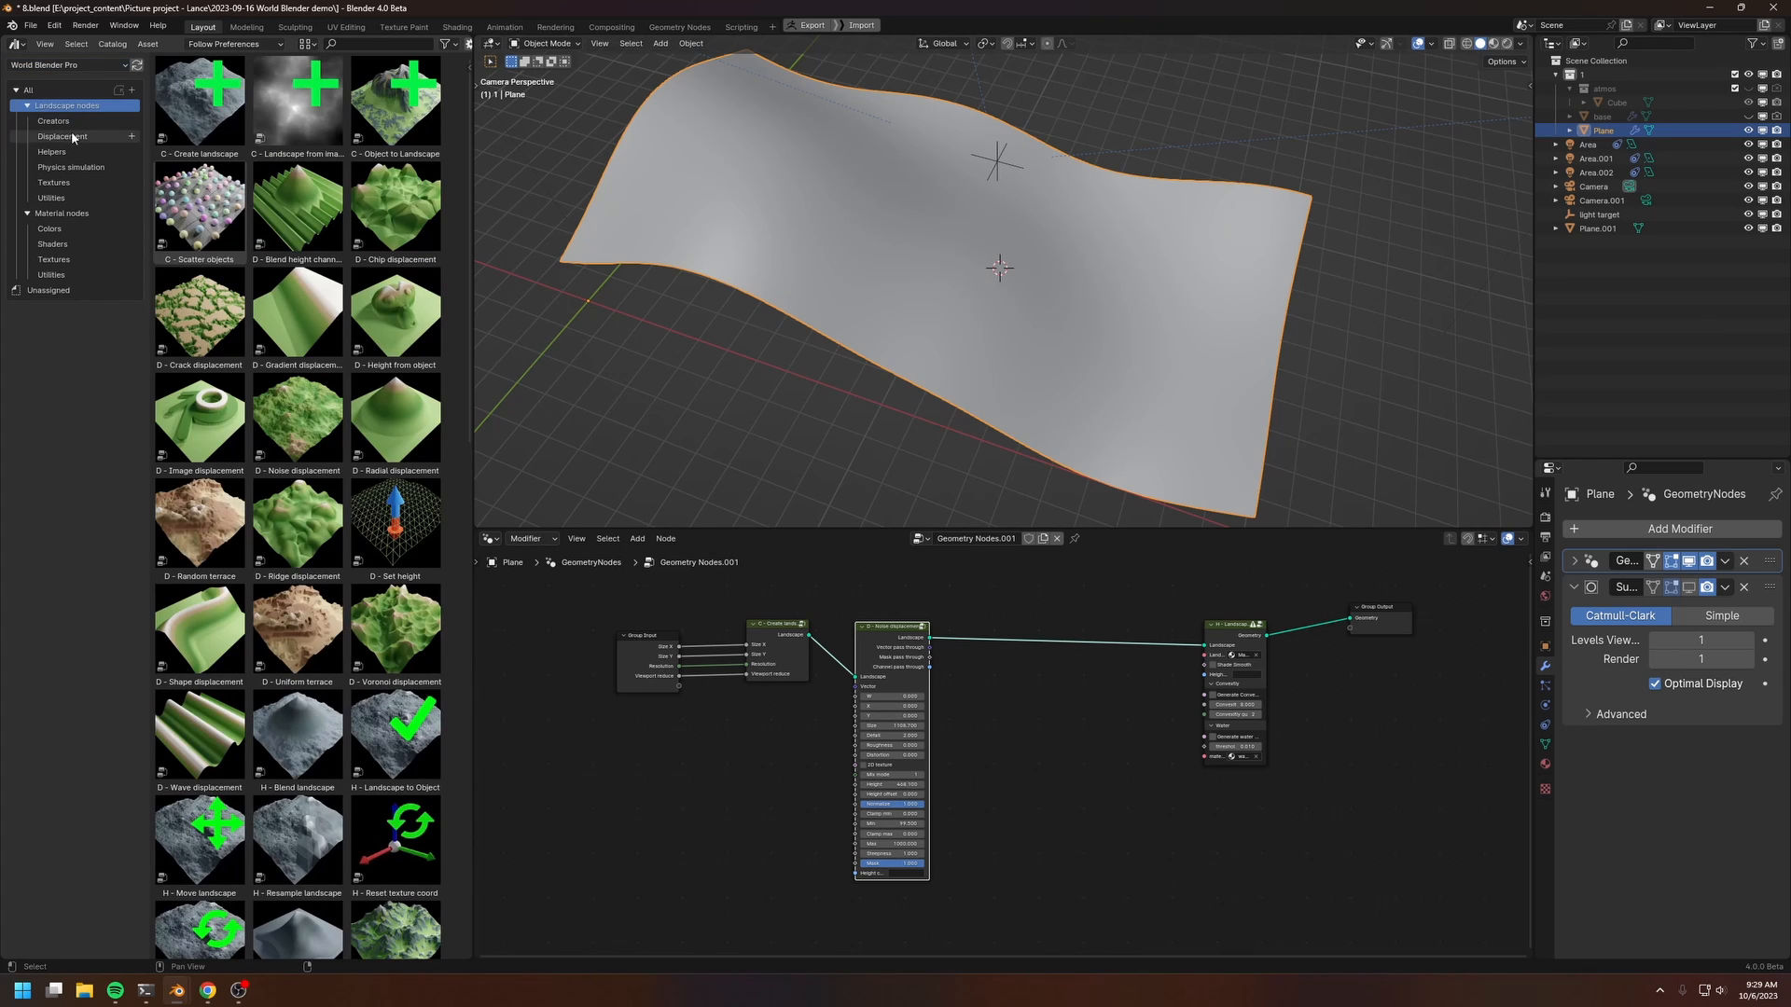
pyautogui.click(56, 183)
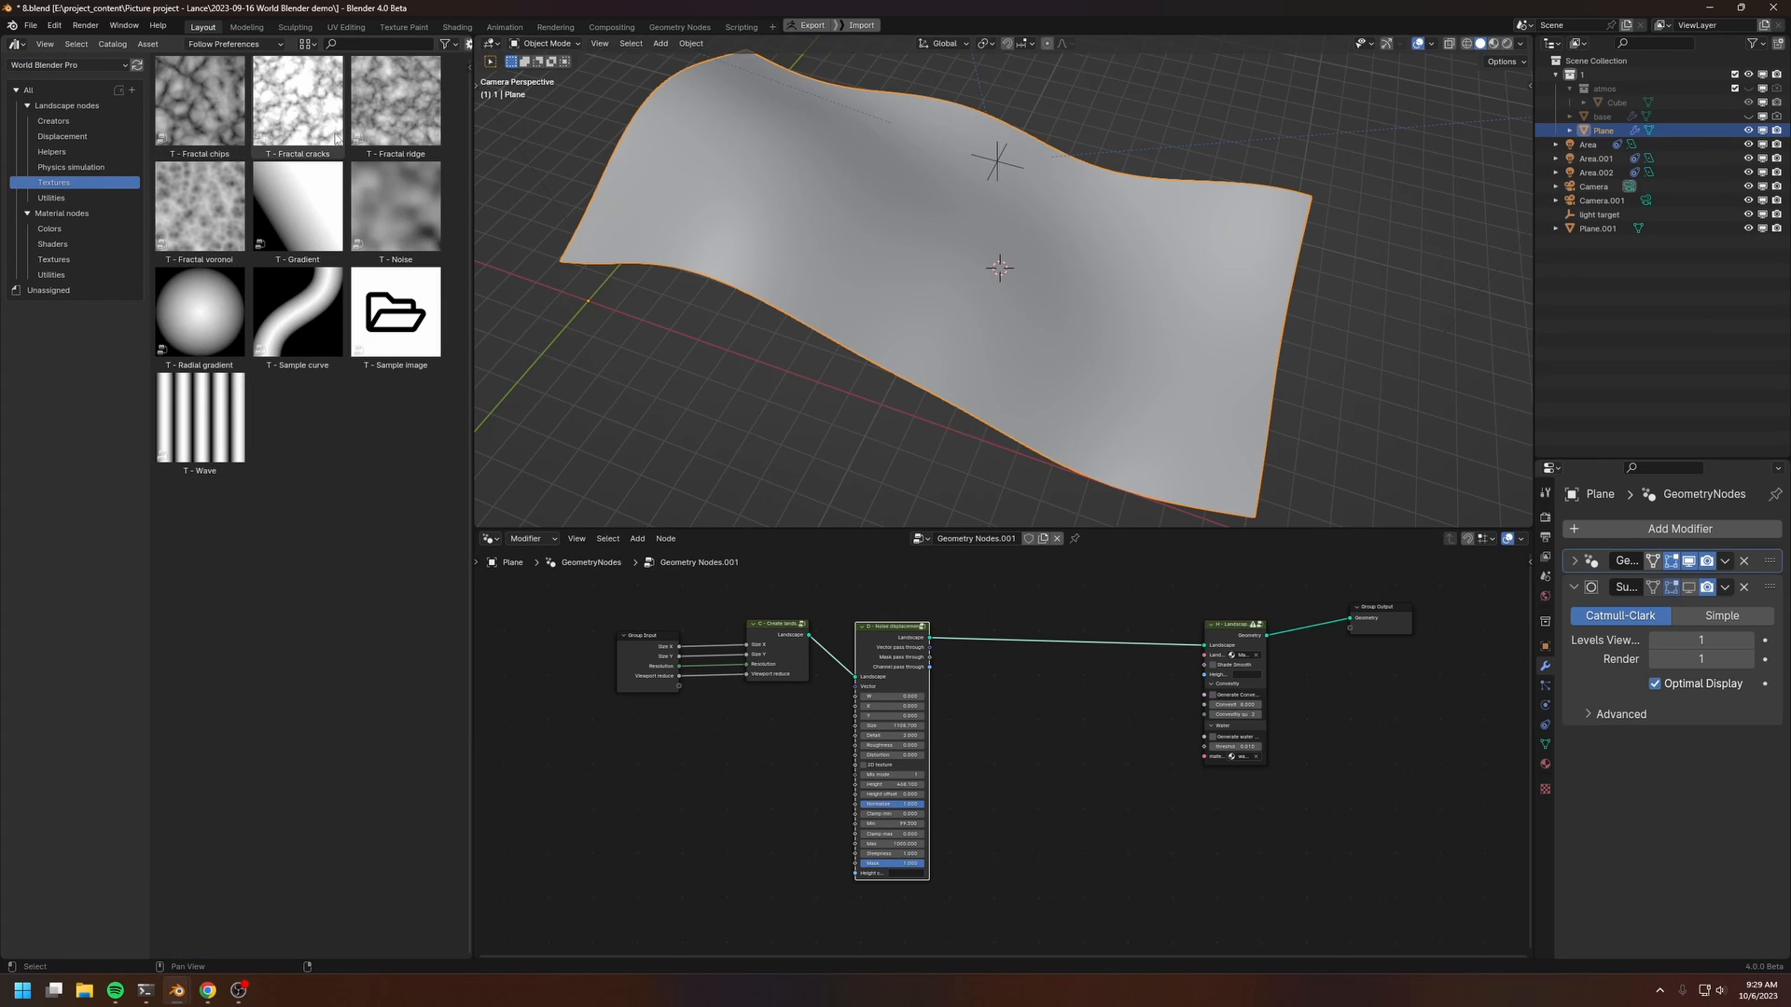
pyautogui.click(62, 260)
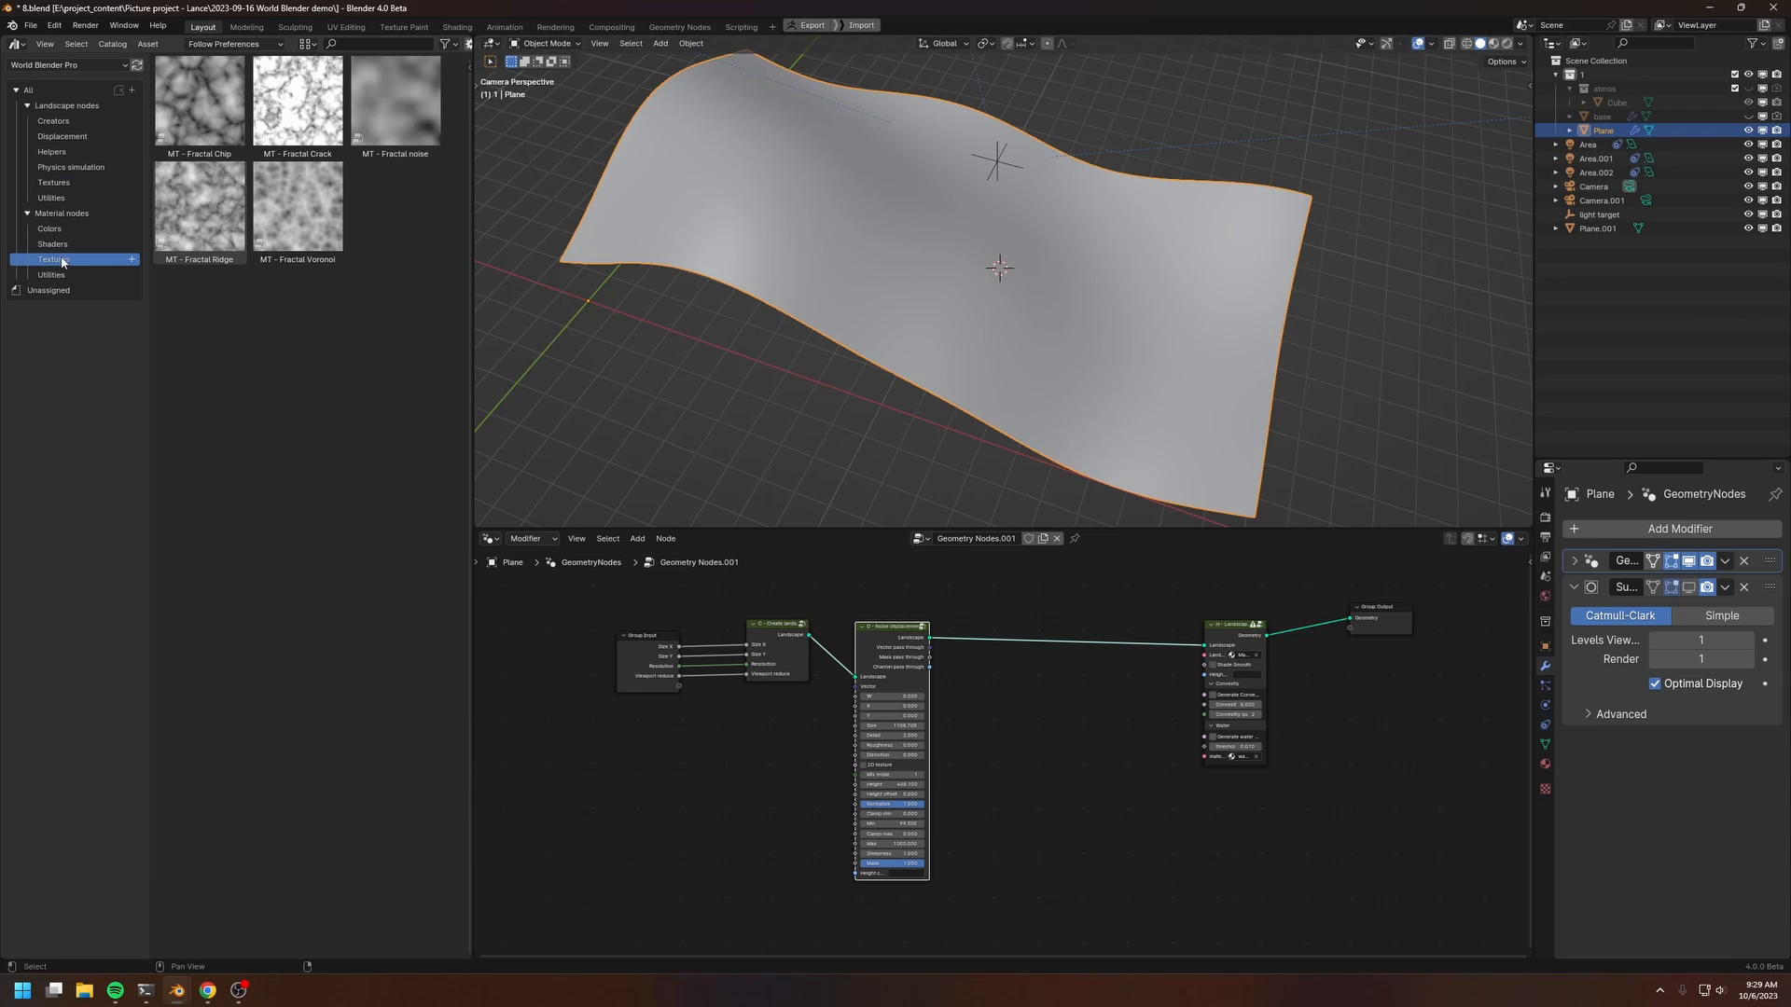
pyautogui.click(58, 183)
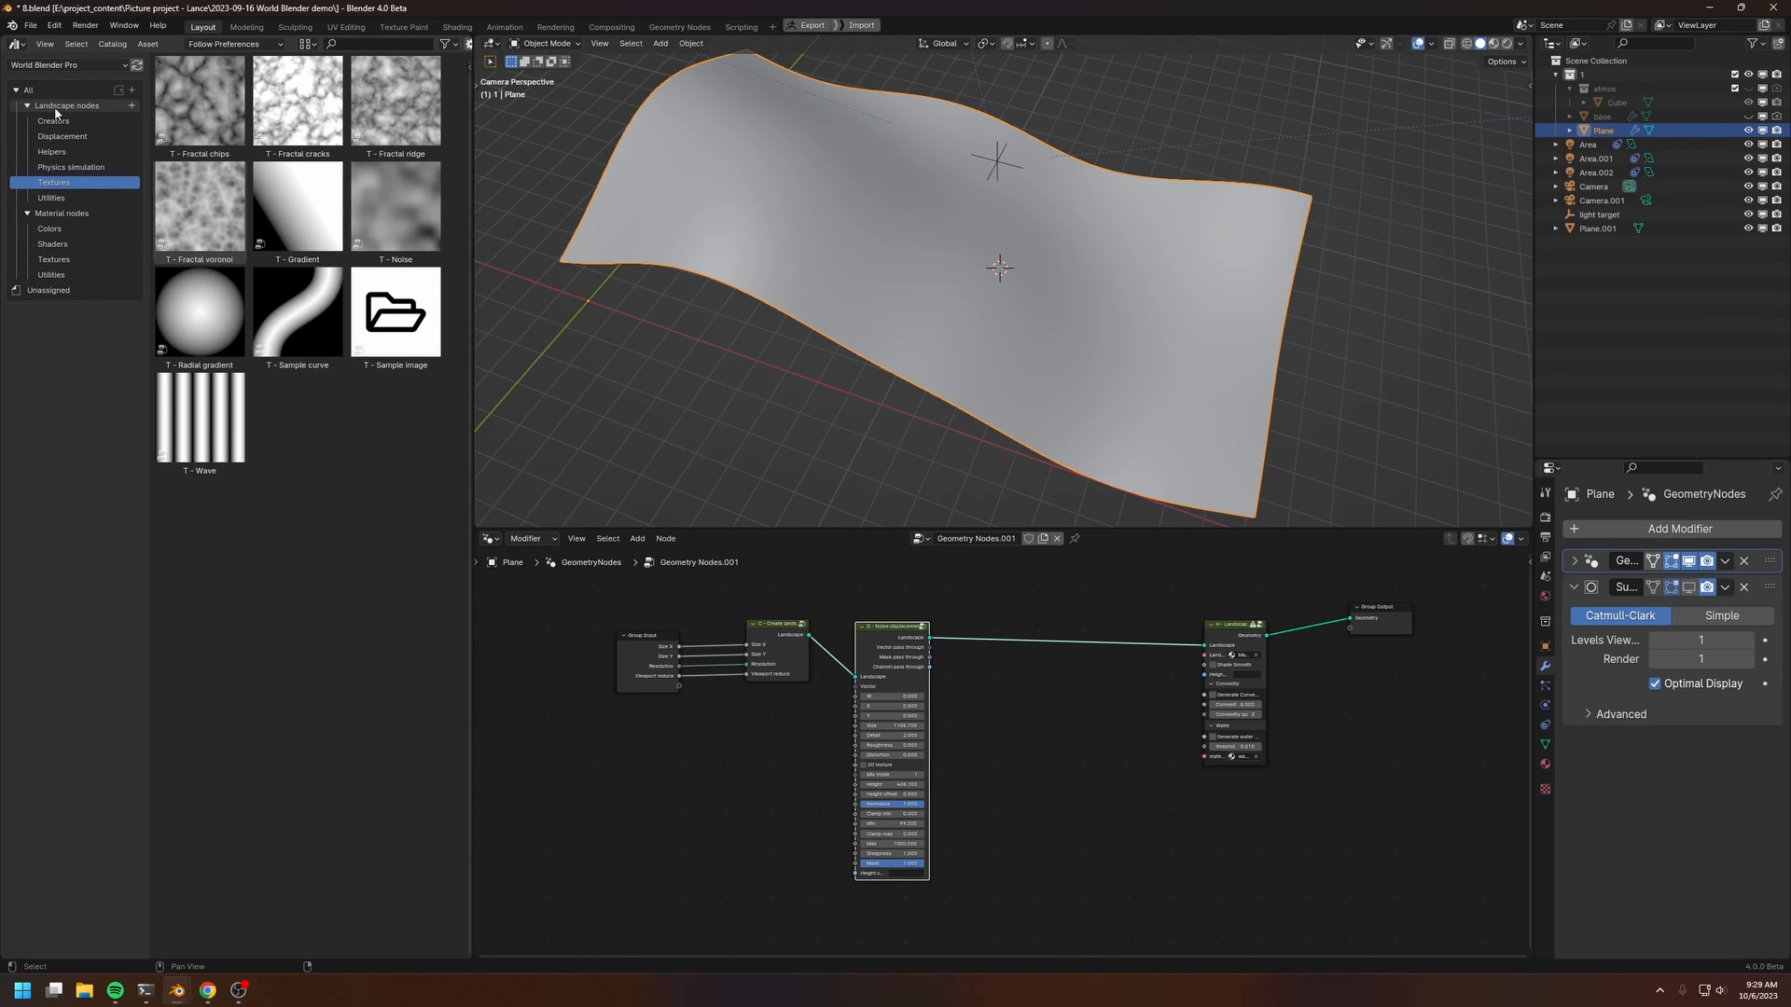
pyautogui.click(203, 210)
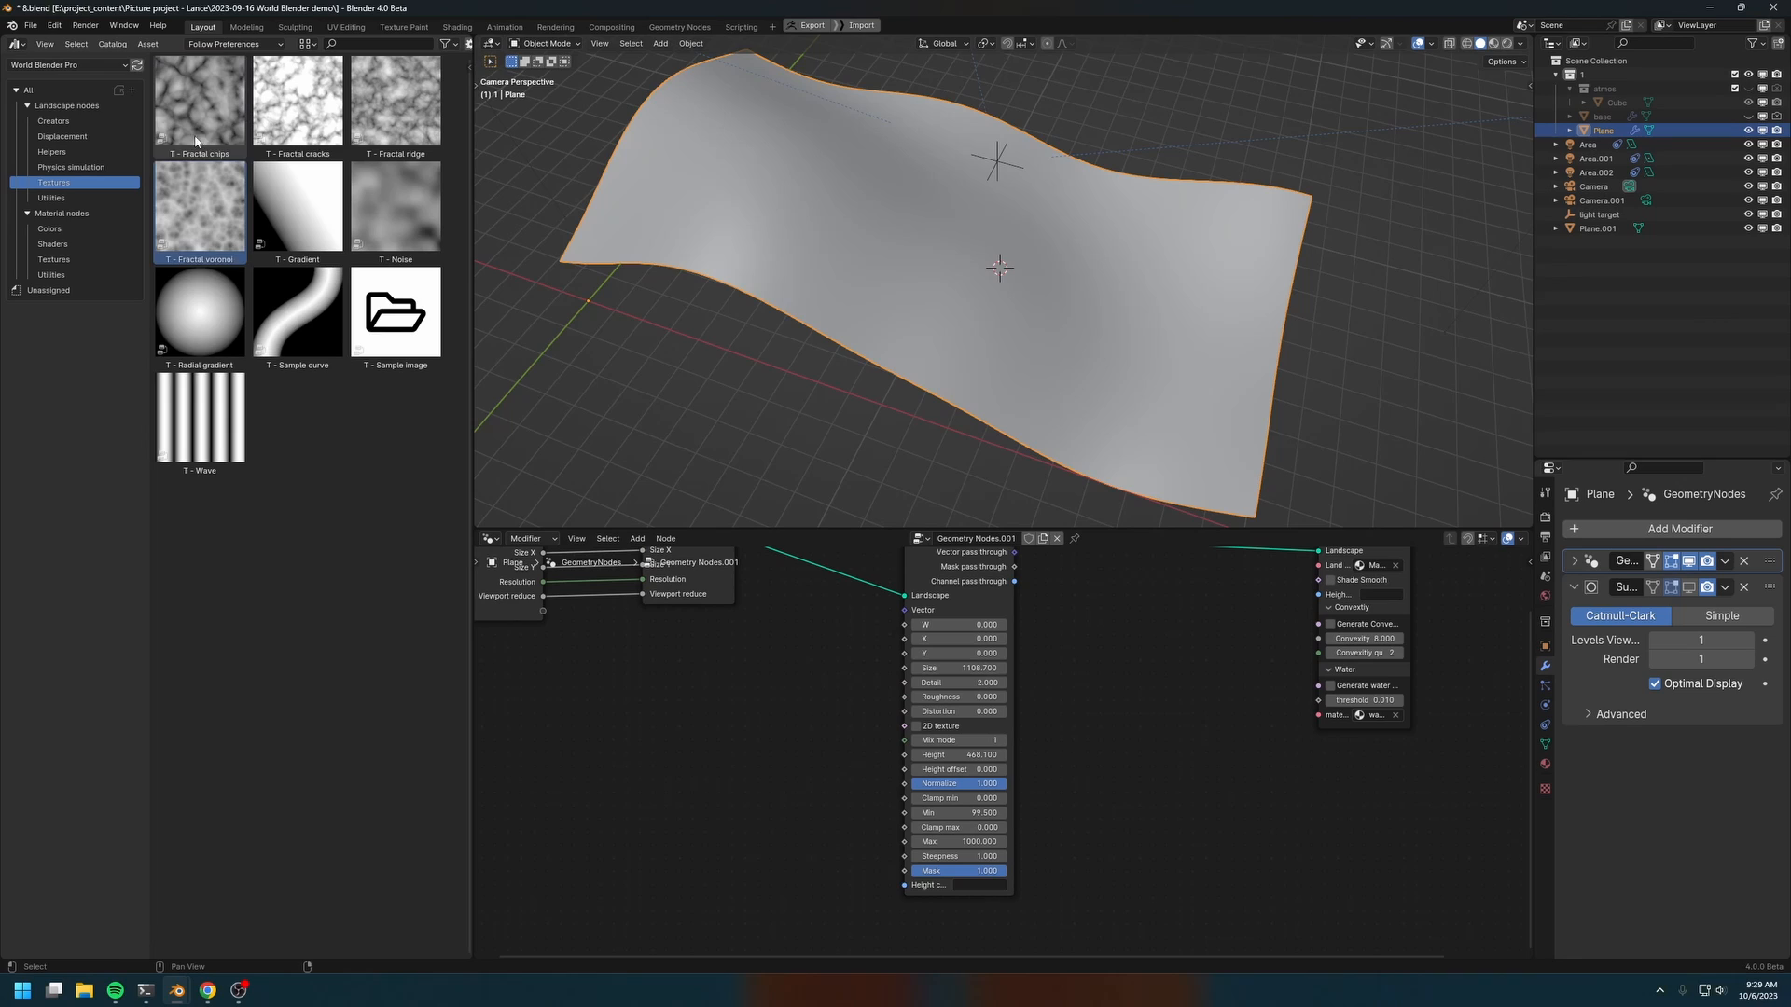
pyautogui.click(207, 112)
pyautogui.click(320, 111)
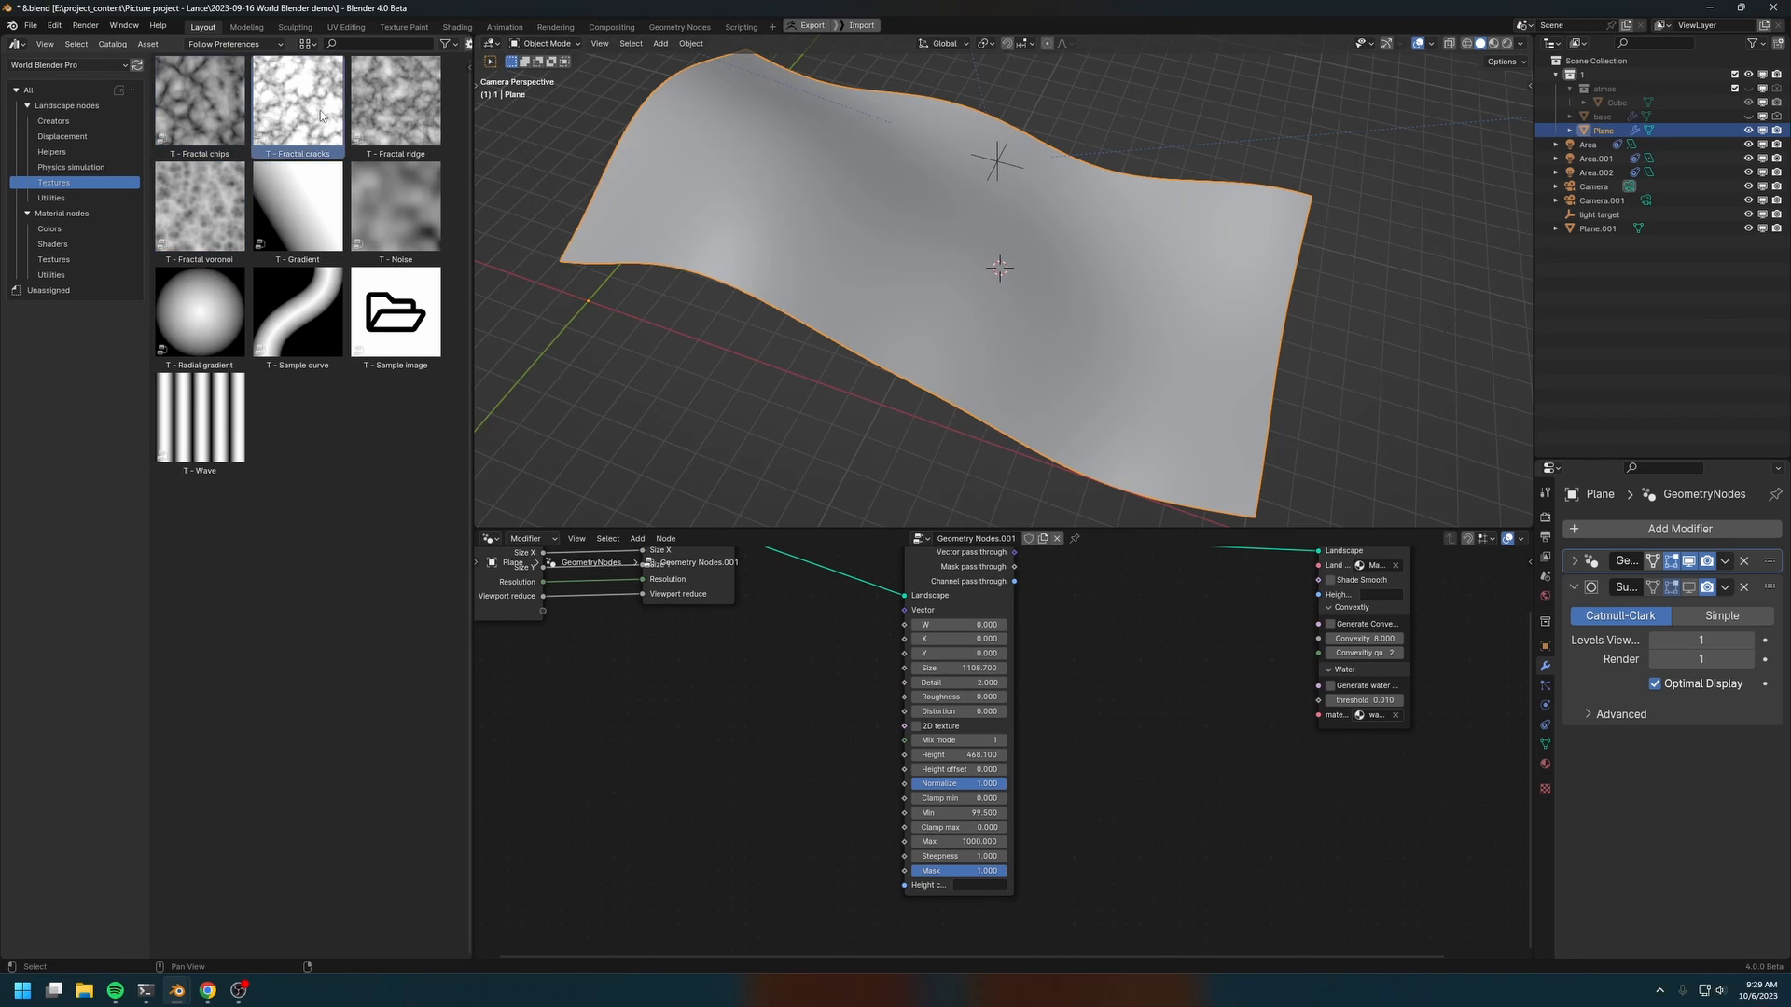
pyautogui.click(392, 116)
pyautogui.click(393, 207)
pyautogui.click(212, 213)
pyautogui.click(211, 118)
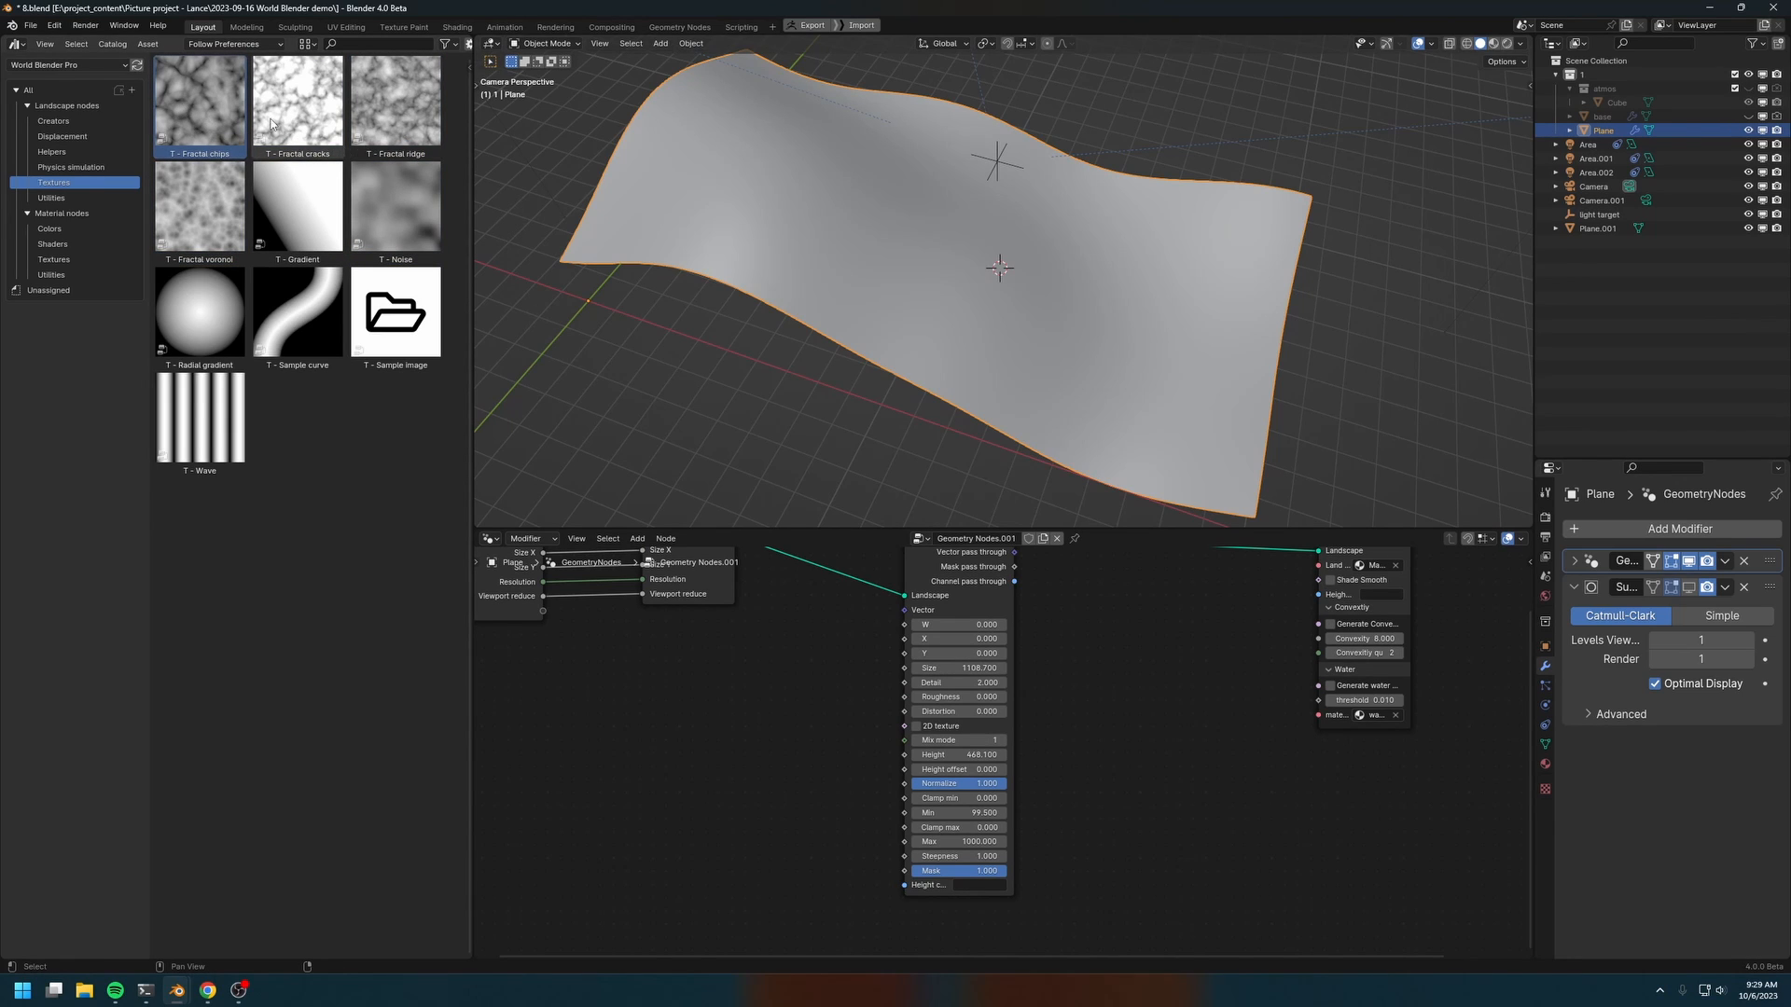
# Step: Add the T - Fractal chips landscape texture to the node tree beside the Noise displacement node
pyautogui.moveTo(183, 110); pyautogui.dragTo(742, 709)
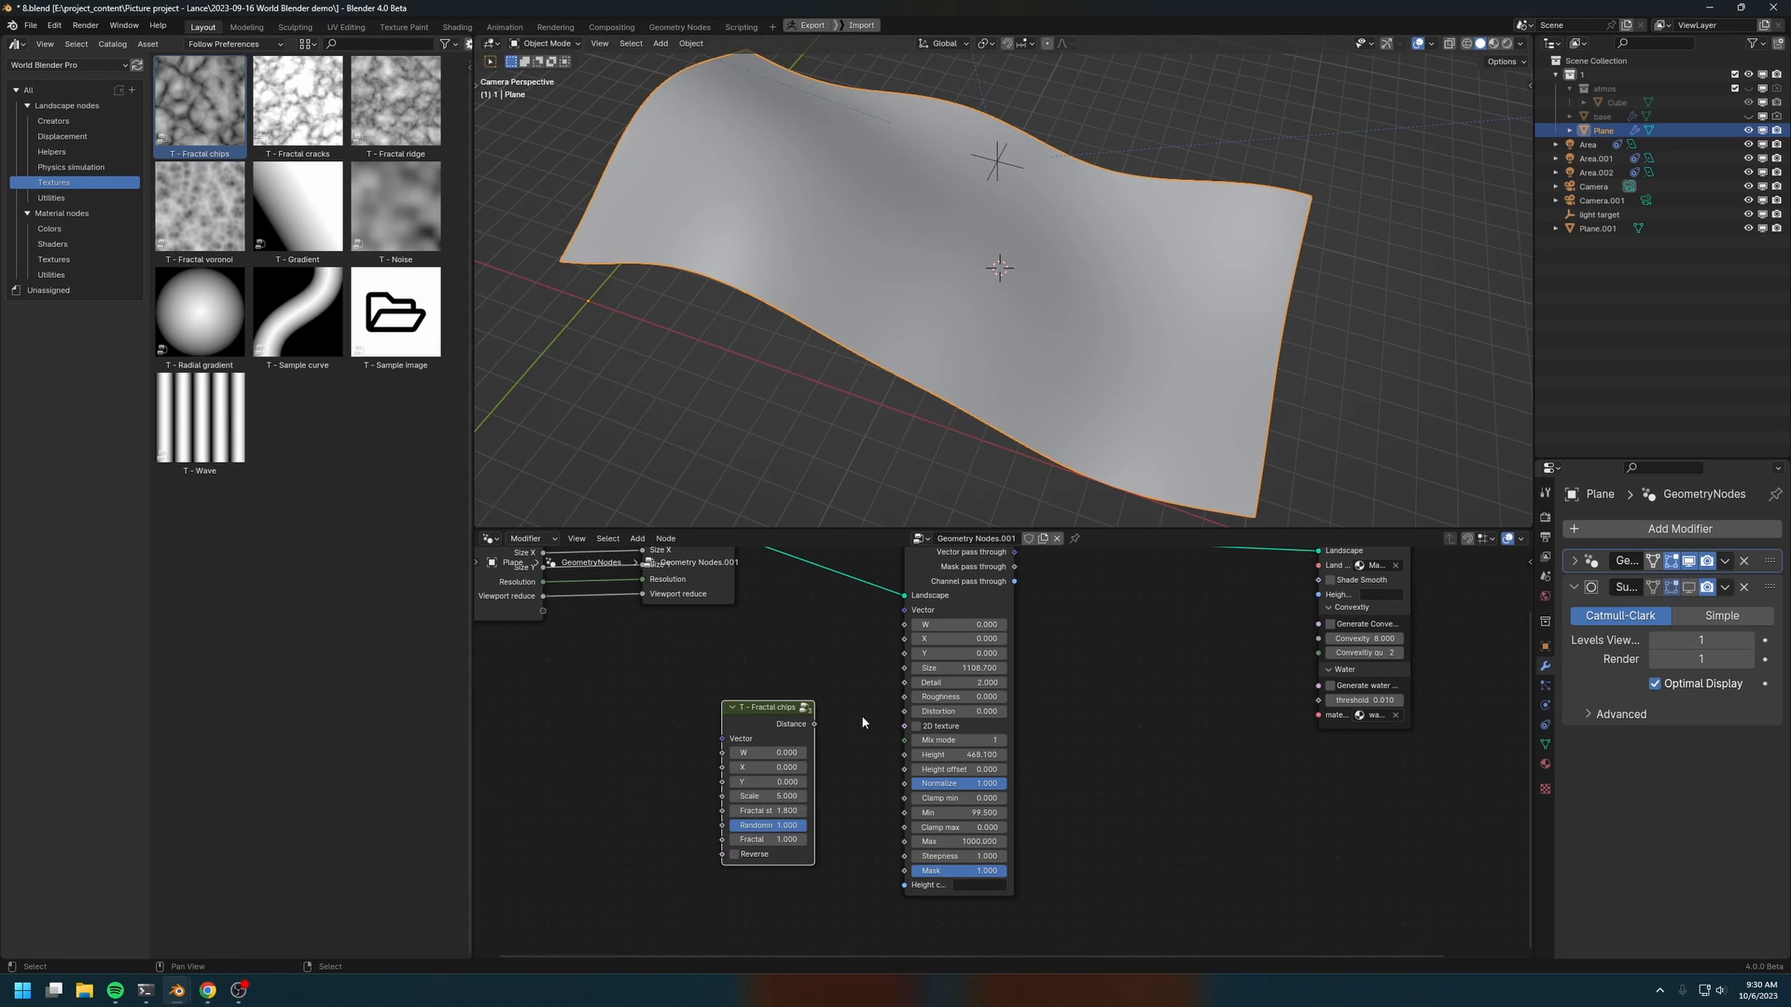
pyautogui.moveTo(765, 672); pyautogui.dragTo(1062, 738, button='middle')
pyautogui.scroll(2, 875, 636)
# Step: Add the U - Local texture coord utility node and link its Vector output to the Fractal chips node's Vector input
pyautogui.click(71, 198)
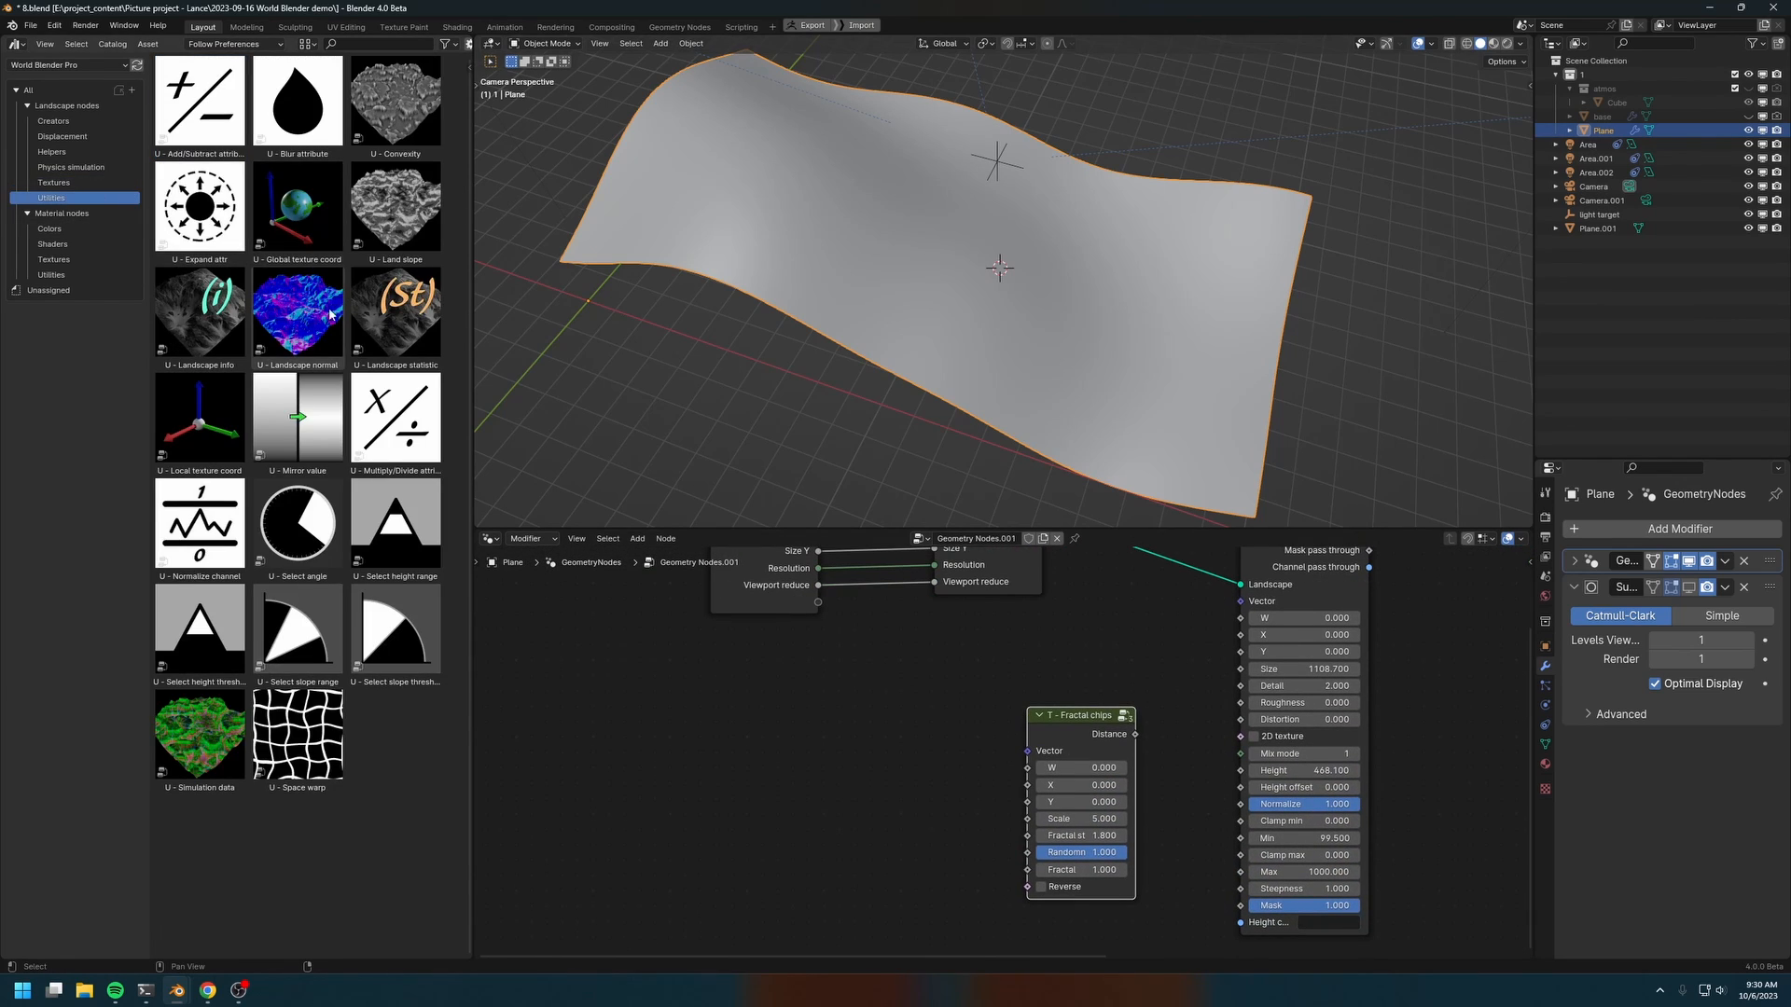
pyautogui.click(306, 241)
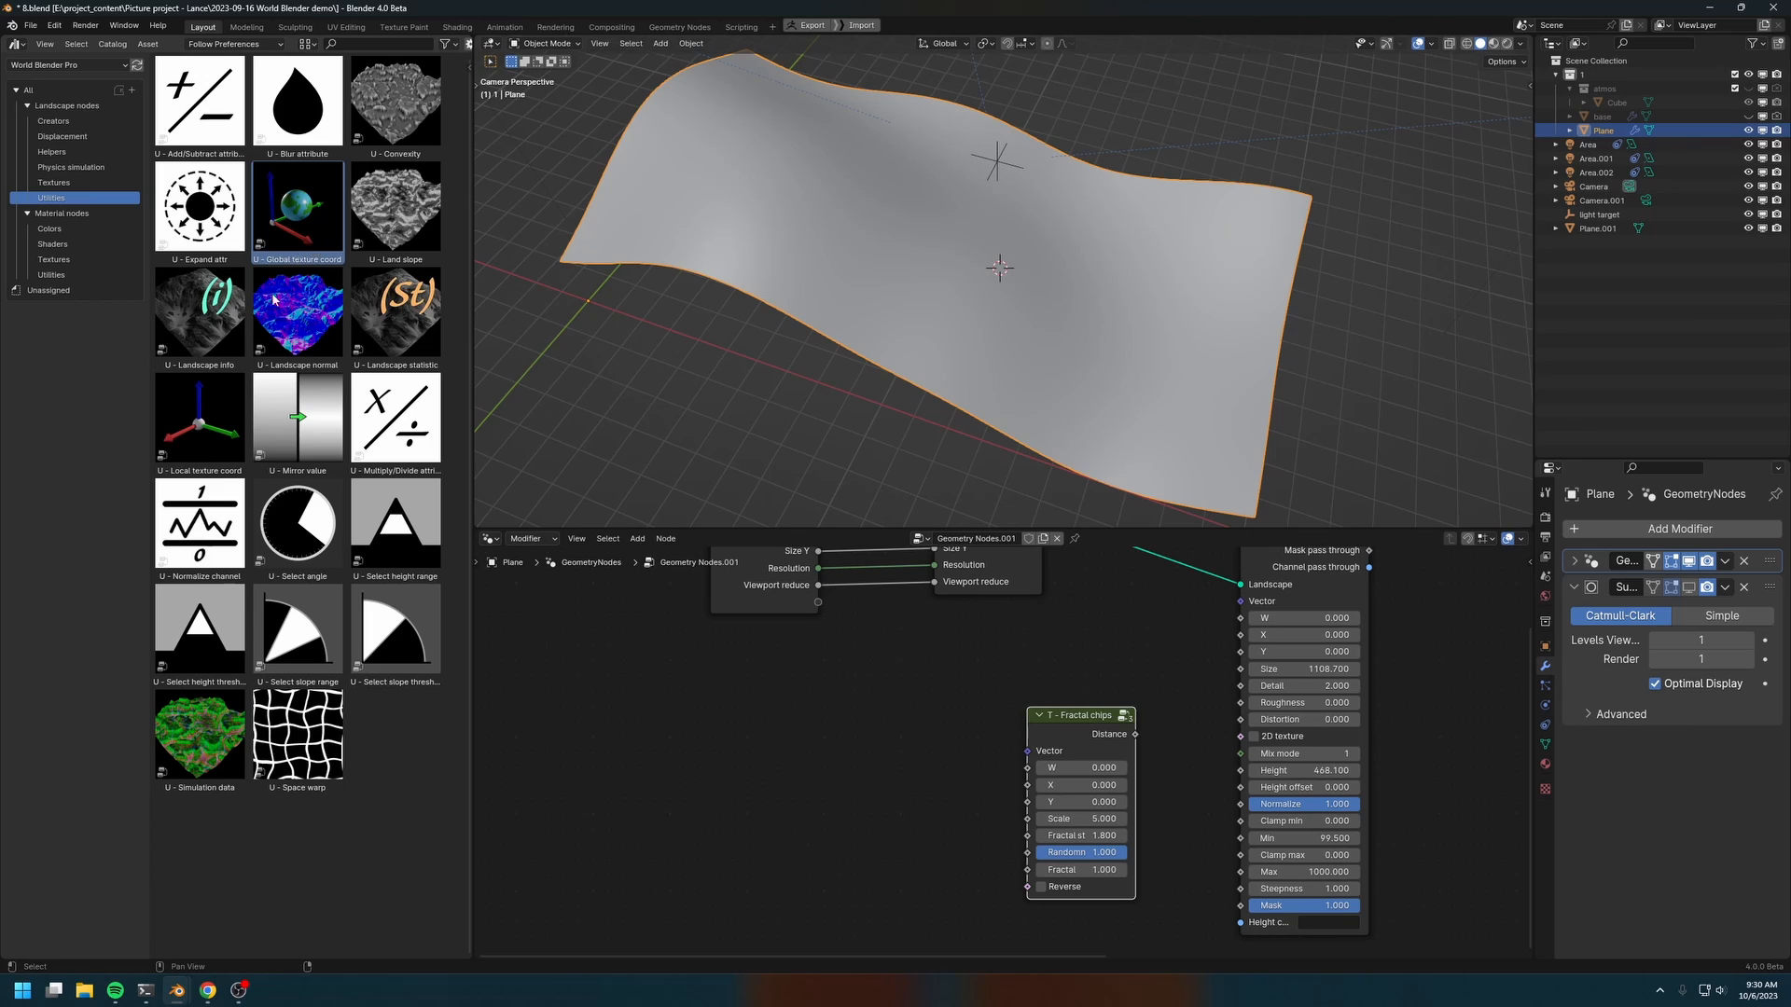
pyautogui.click(192, 442)
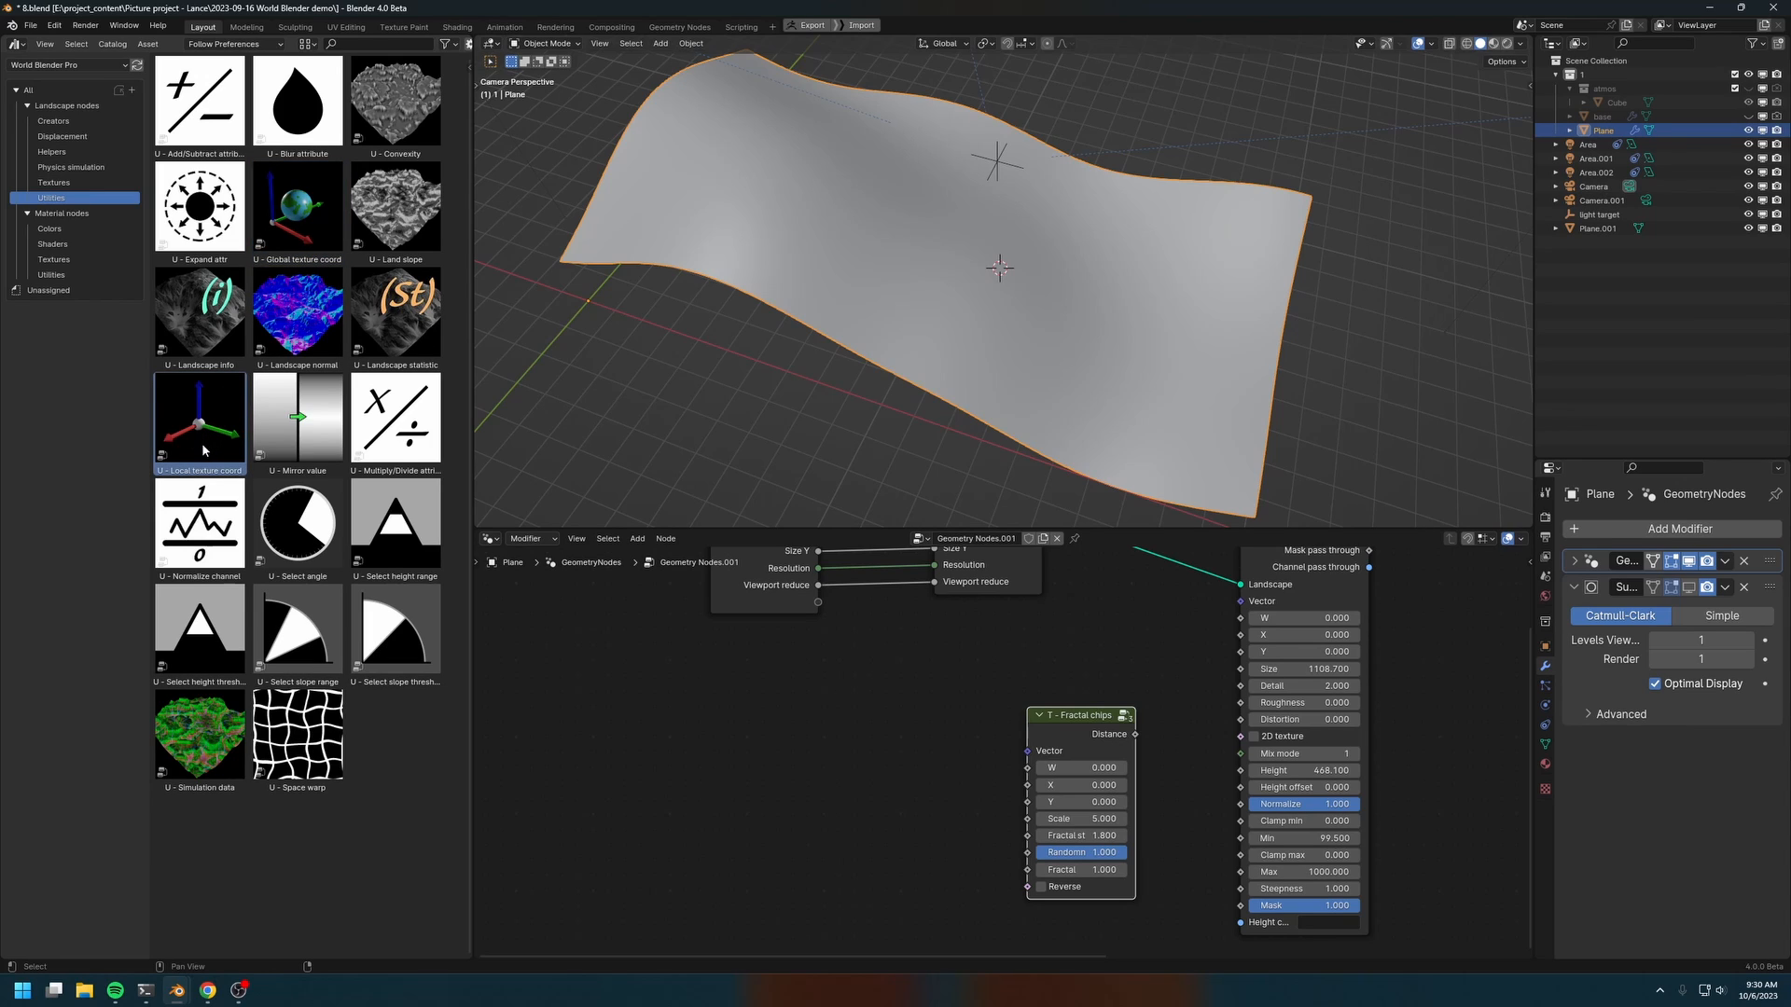
pyautogui.moveTo(186, 437); pyautogui.dragTo(1018, 727)
pyautogui.click(807, 758)
# Step: Preview the Fractal chips output on the displaced landscape with a Viewer node and set the texture's Scale to 100
pyautogui.keyDown('ctrl'); pyautogui.keyDown('shift'); pyautogui.click(1017, 728); pyautogui.keyUp('shift'); pyautogui.keyUp('ctrl')
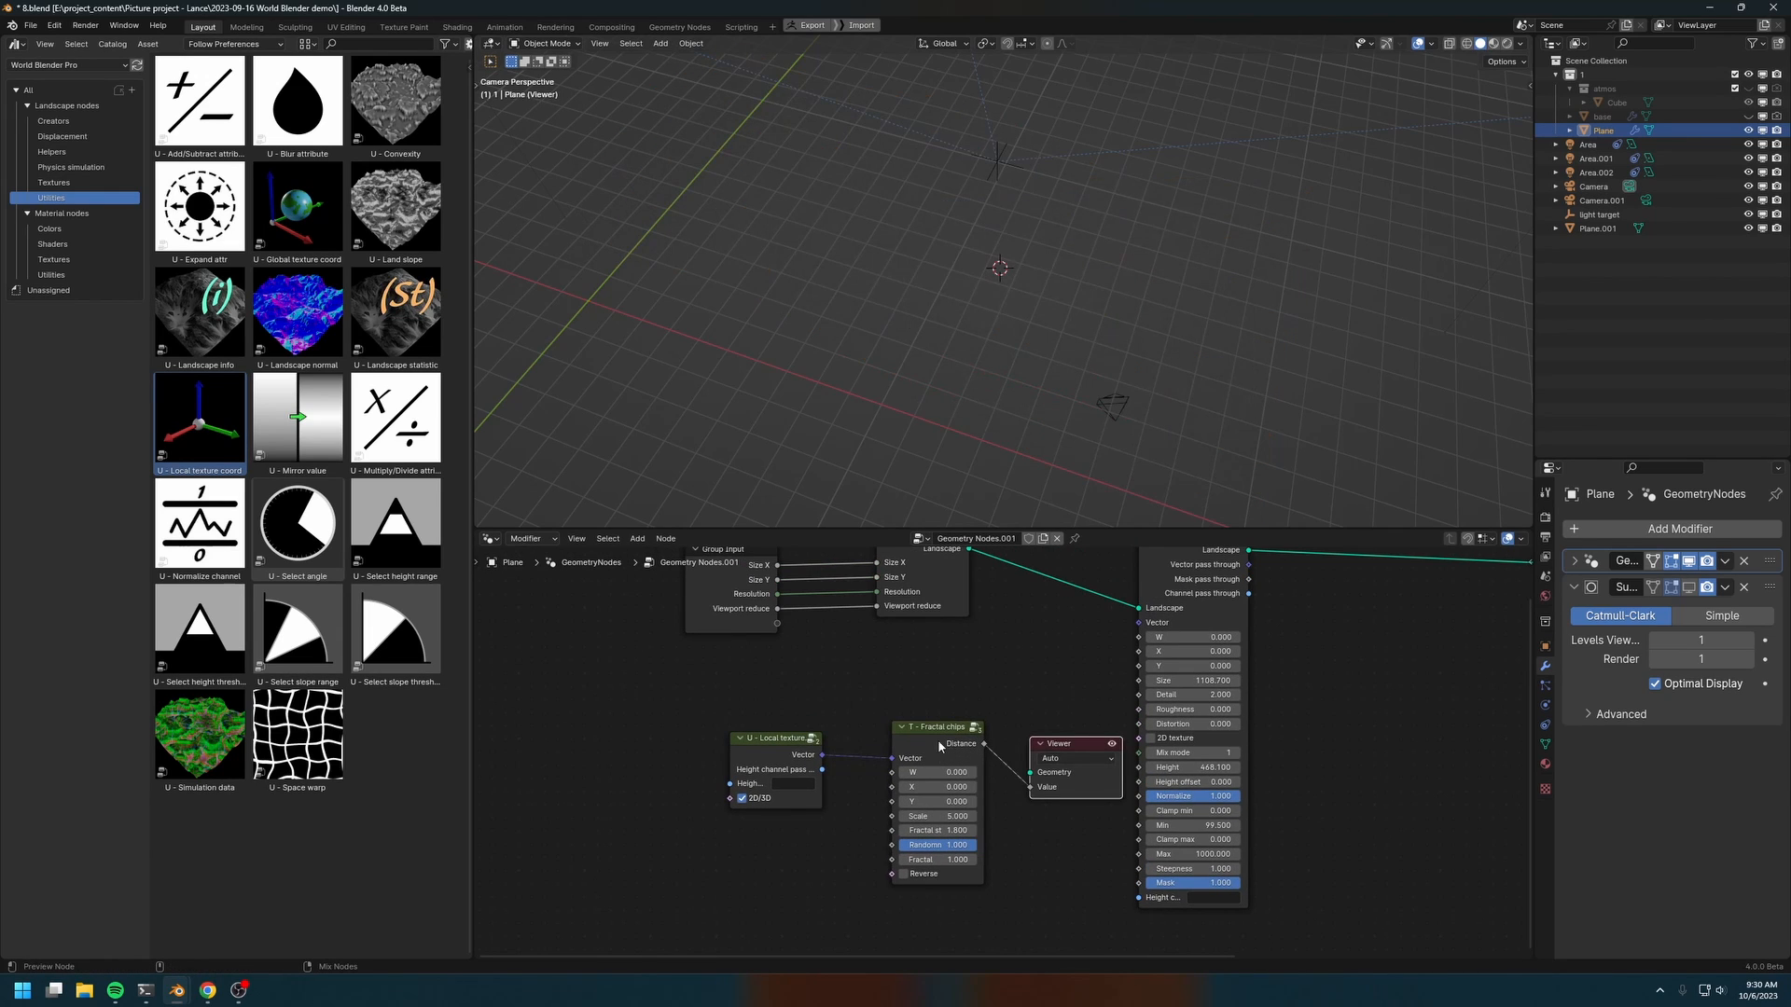
pyautogui.press('g')
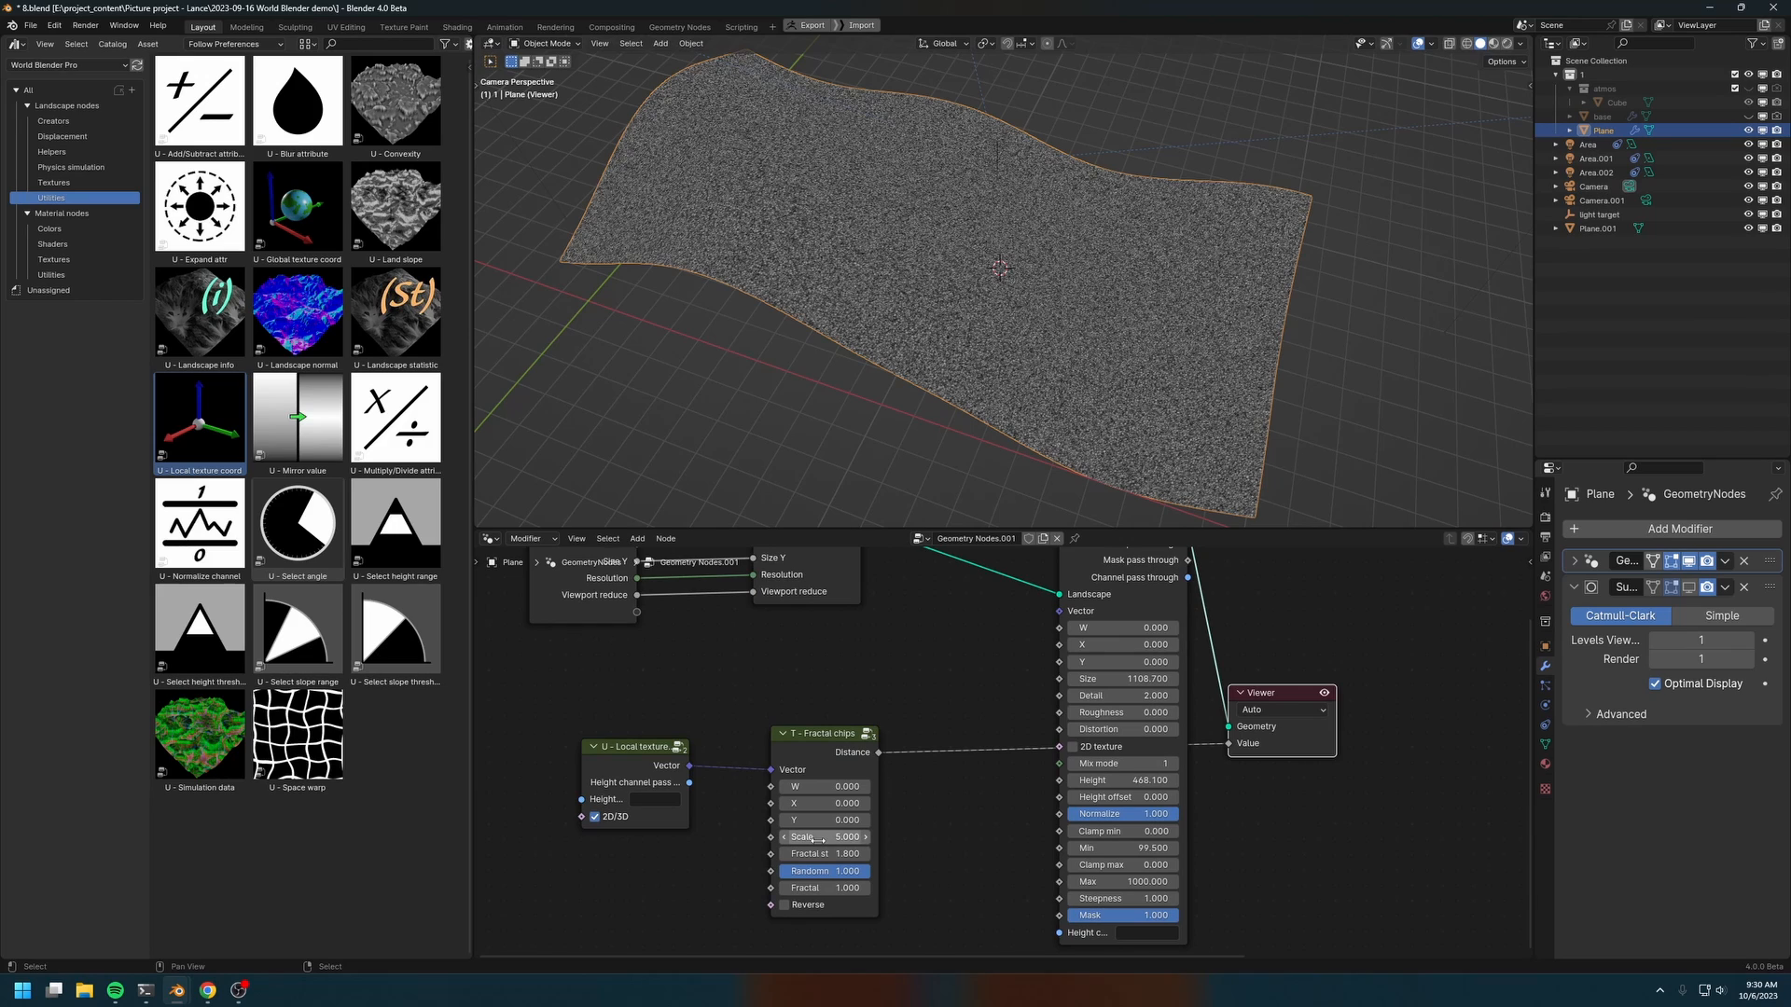
pyautogui.click(819, 837)
pyautogui.write('100')
pyautogui.press('Return')
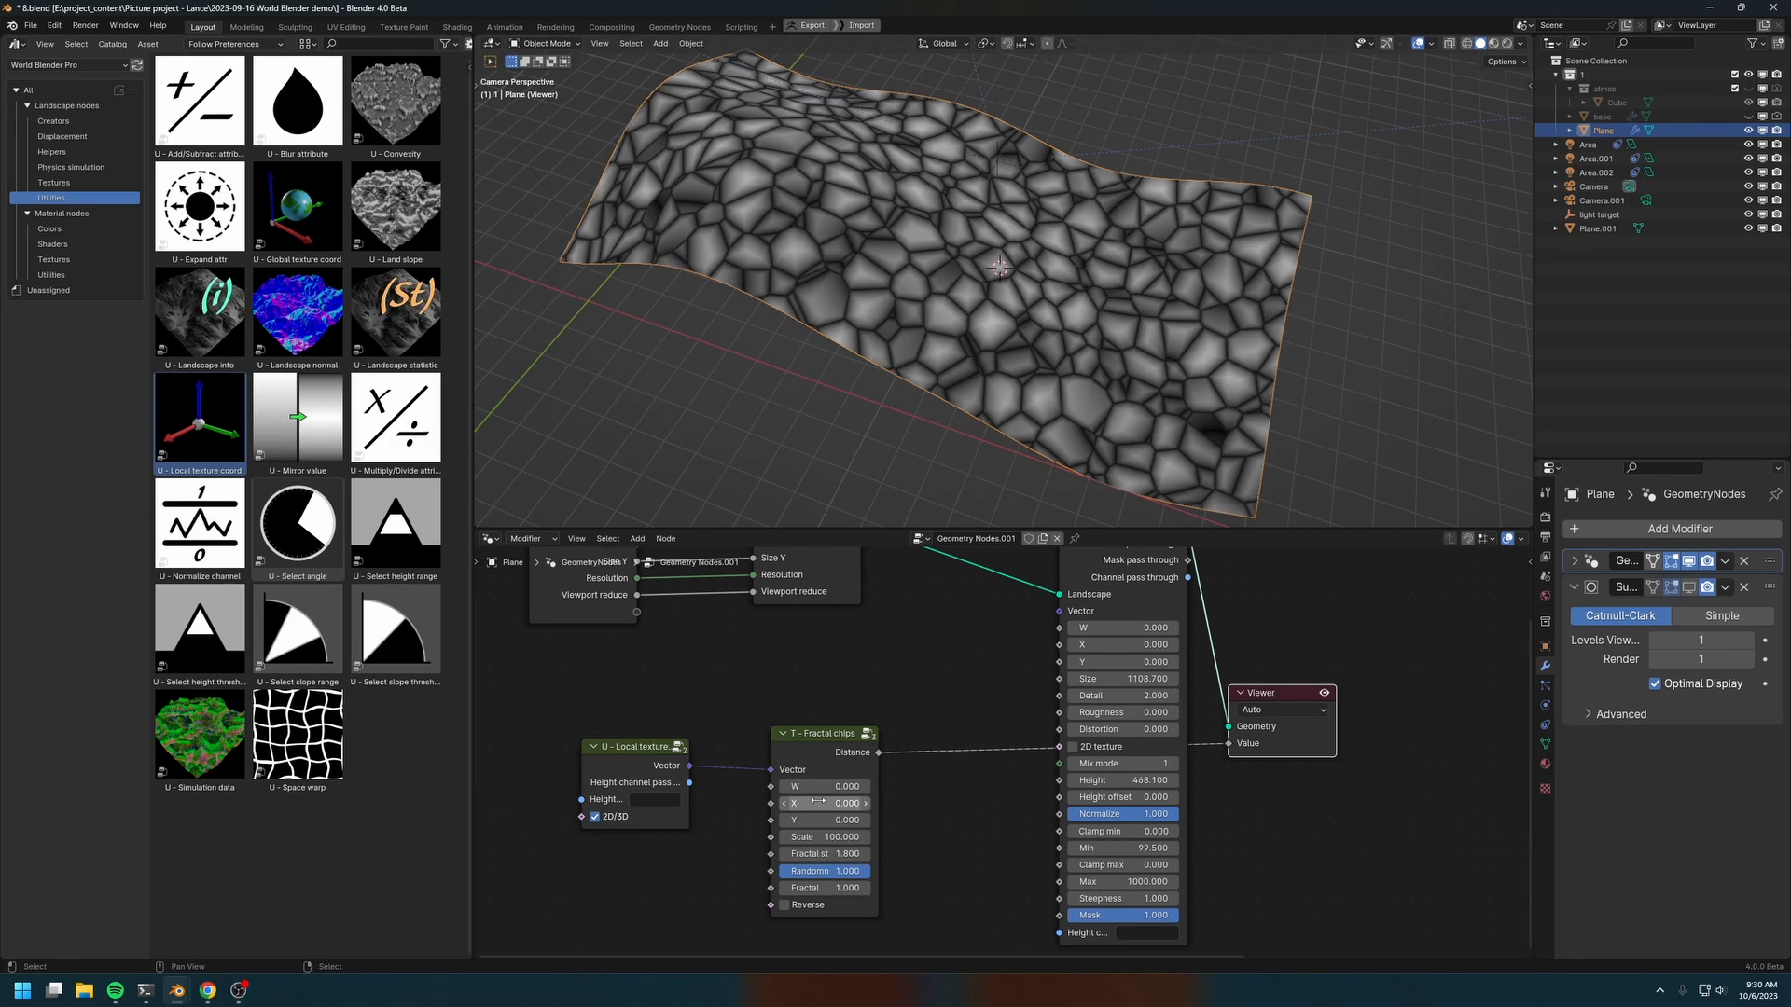
# Step: Try a Fractal value of 5 on the Fractal chips node, undo it, and shift the texture's X value to 201
pyautogui.moveTo(912, 774); pyautogui.dragTo(977, 671, button='middle')
pyautogui.scroll(1, 977, 671)
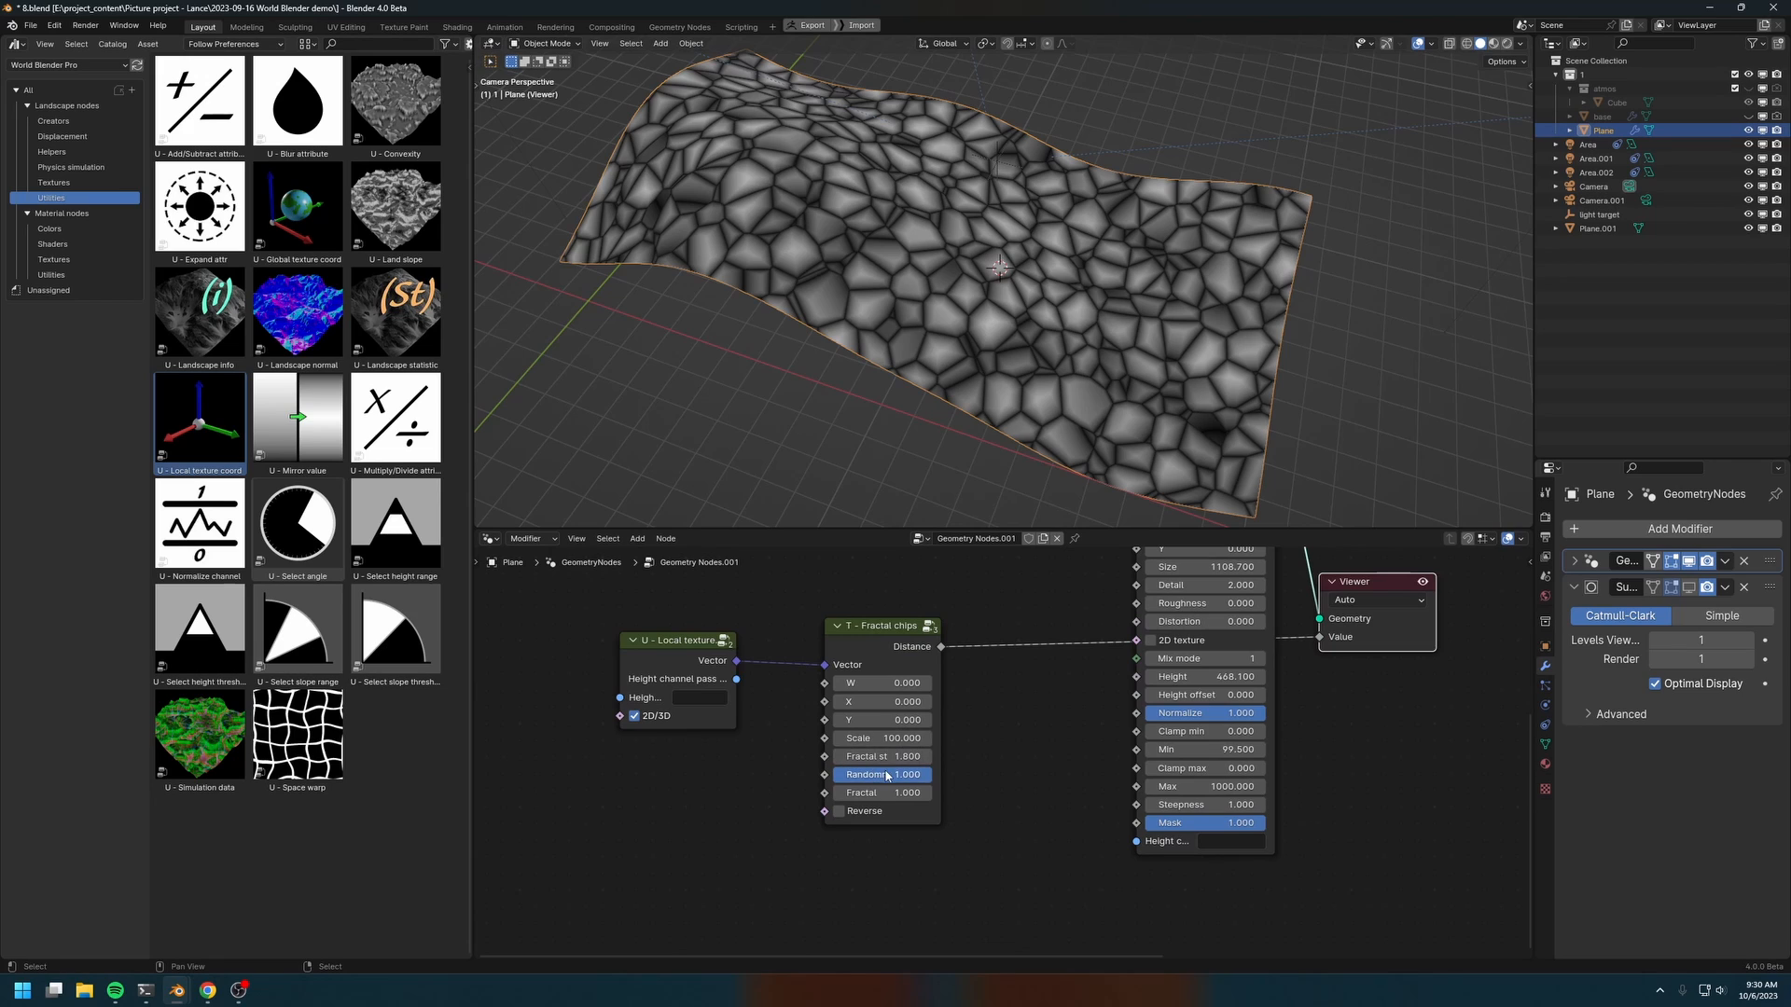
pyautogui.click(886, 789)
pyautogui.press('Return')
pyautogui.scroll(4, 1005, 334)
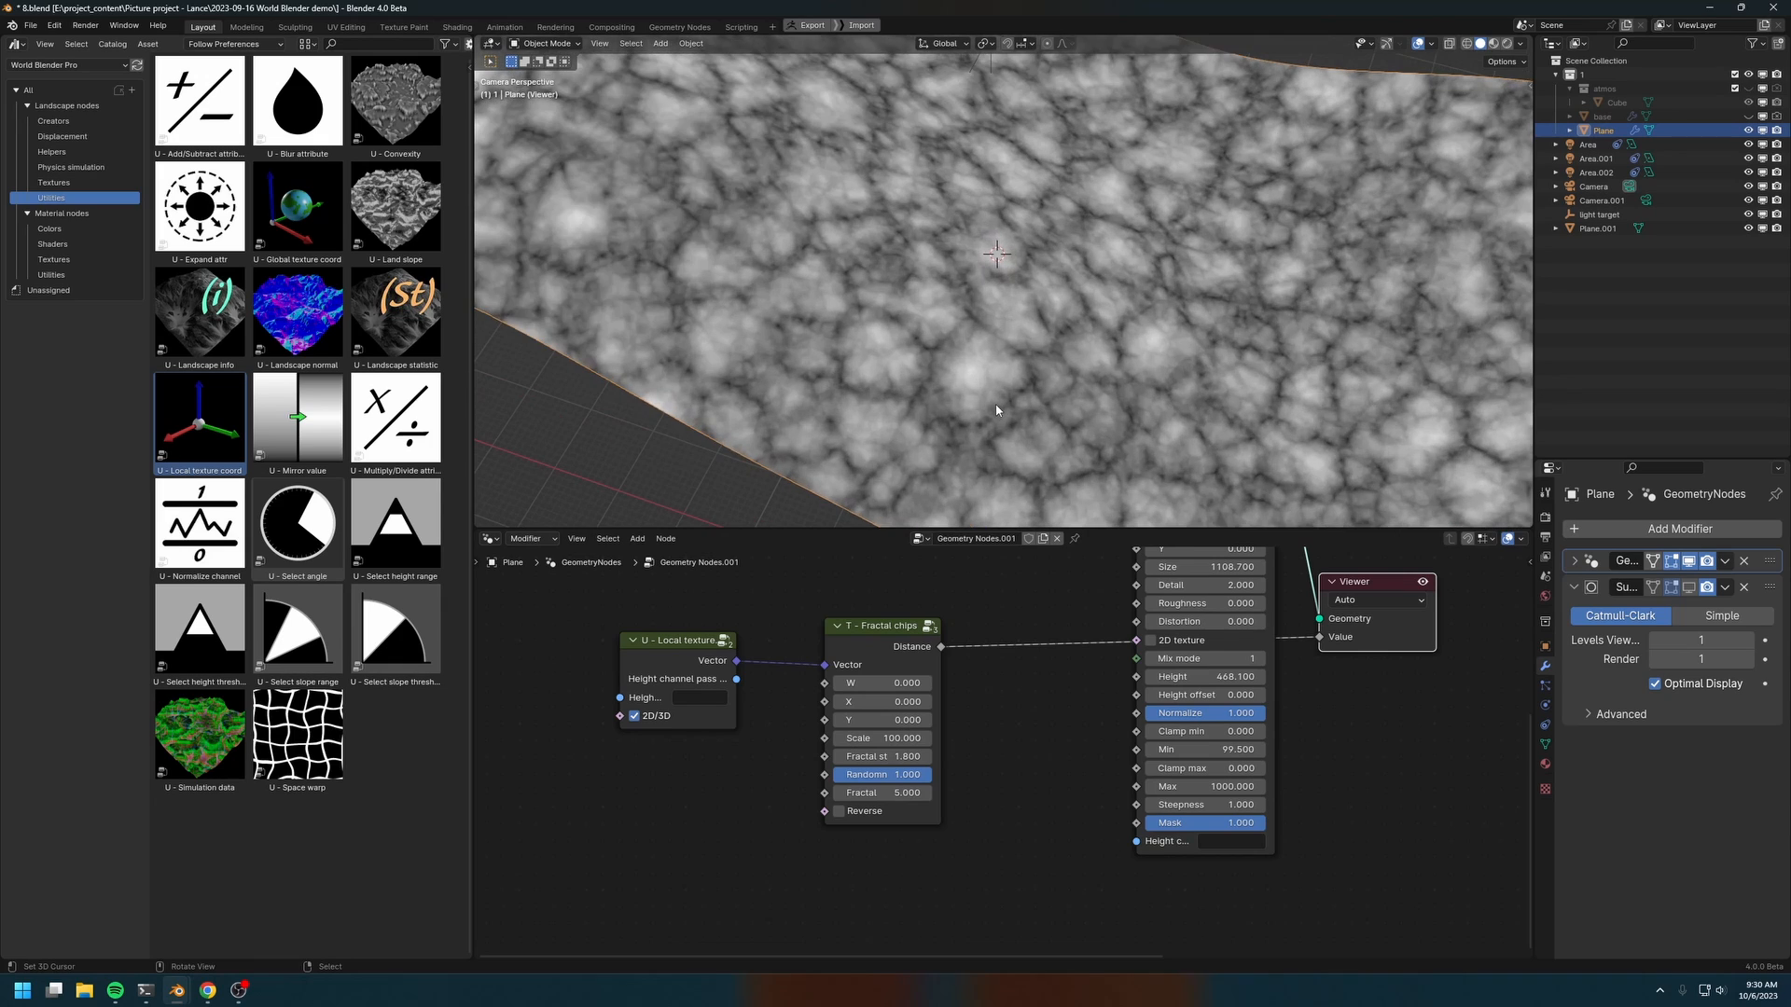
pyautogui.scroll(-4, 995, 411)
pyautogui.moveTo(995, 417); pyautogui.dragTo(1011, 410, button='middle')
pyautogui.hotkey('ctrl', 'z')
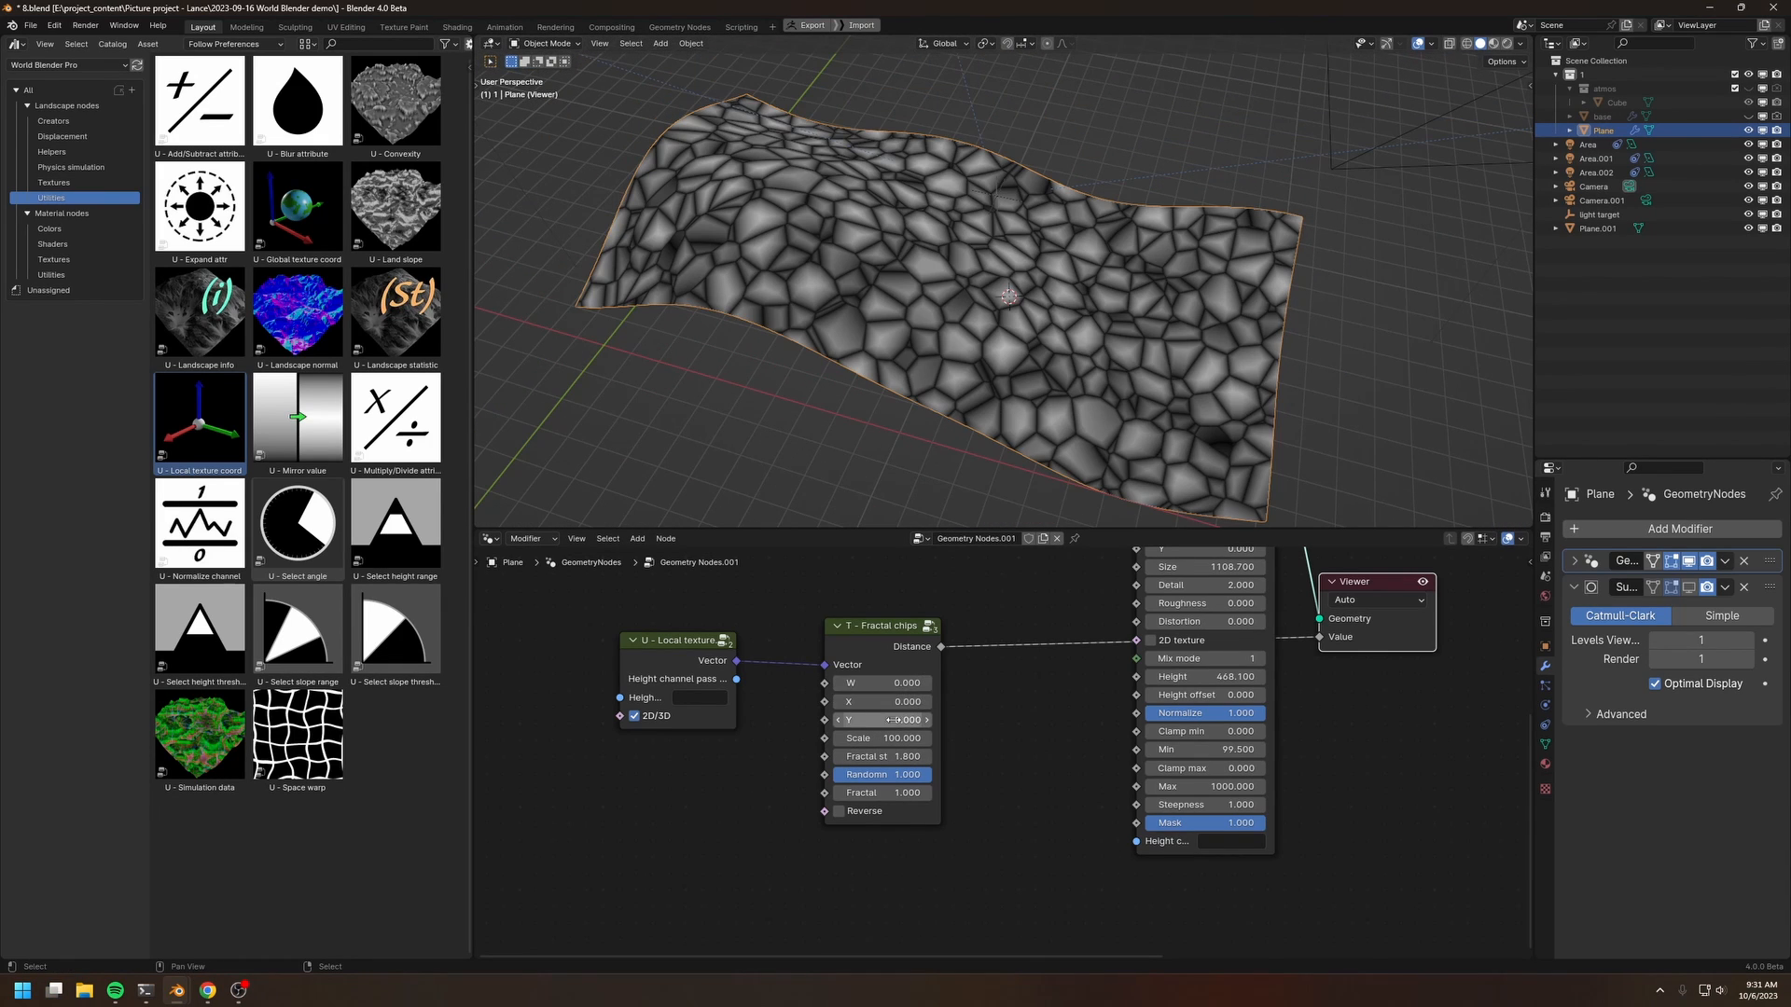
pyautogui.moveTo(881, 701); pyautogui.dragTo(974, 701)
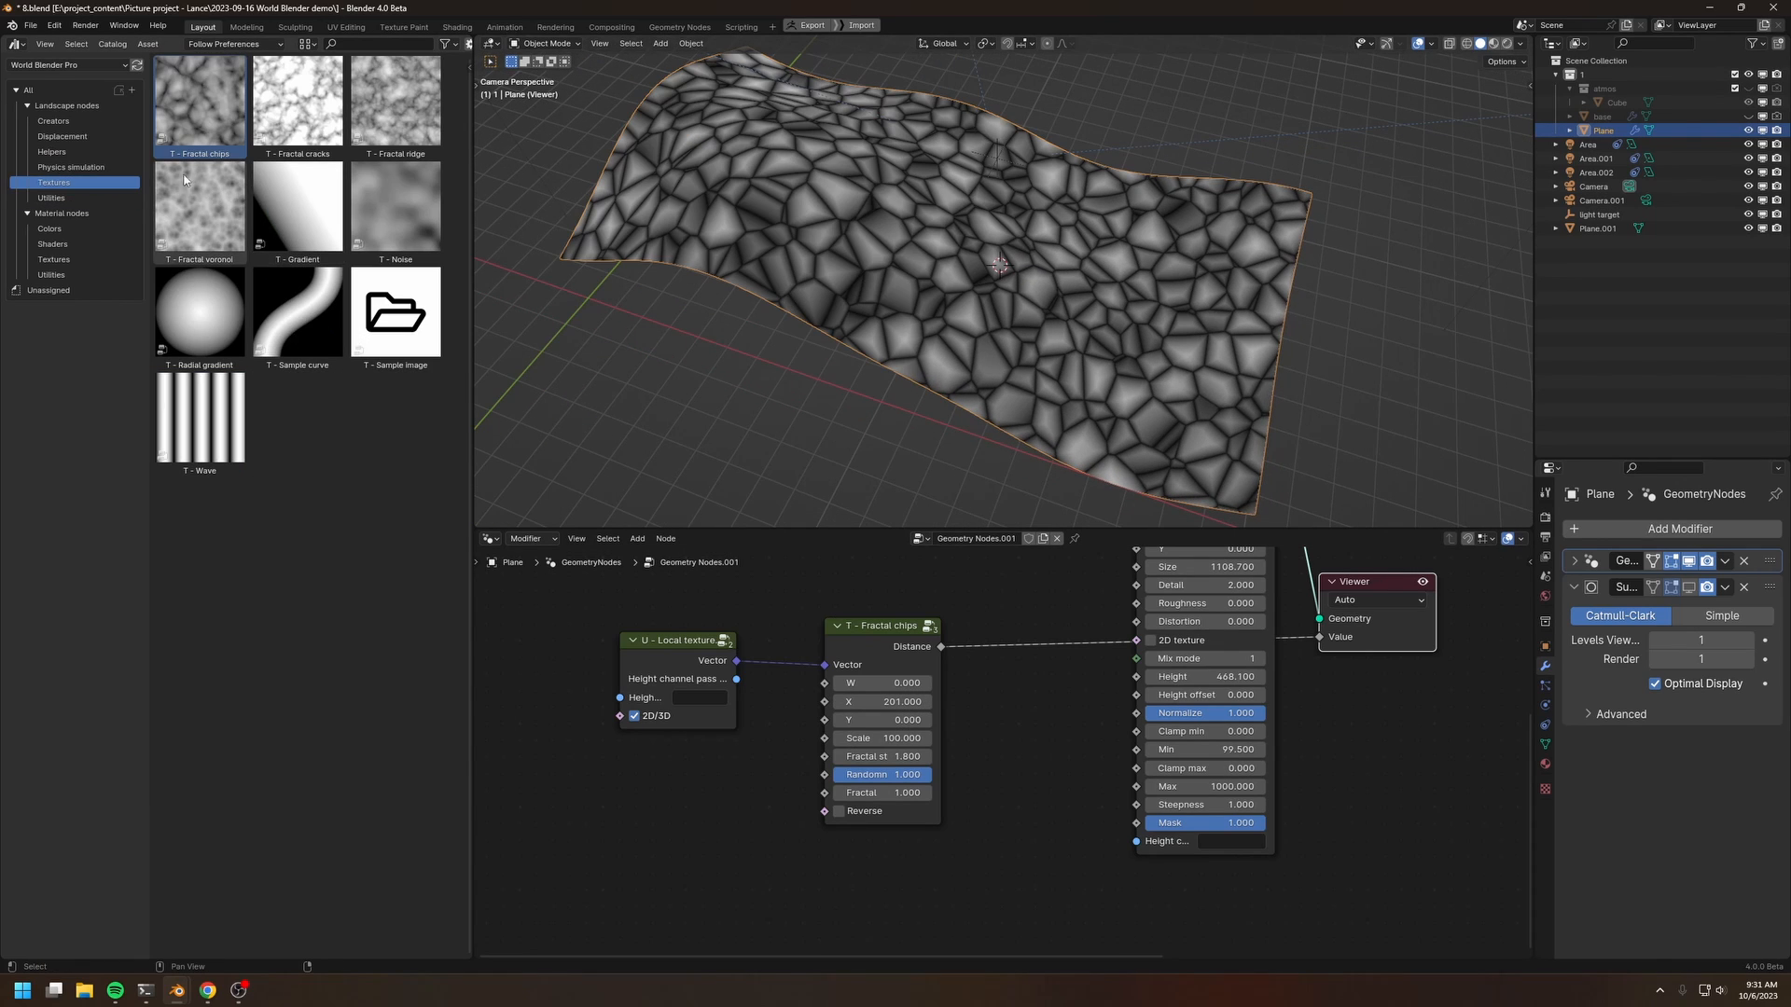
# Step: Replace the Fractal chips node with the T - Radial gradient texture from the landscape texture assets
pyautogui.click(199, 210)
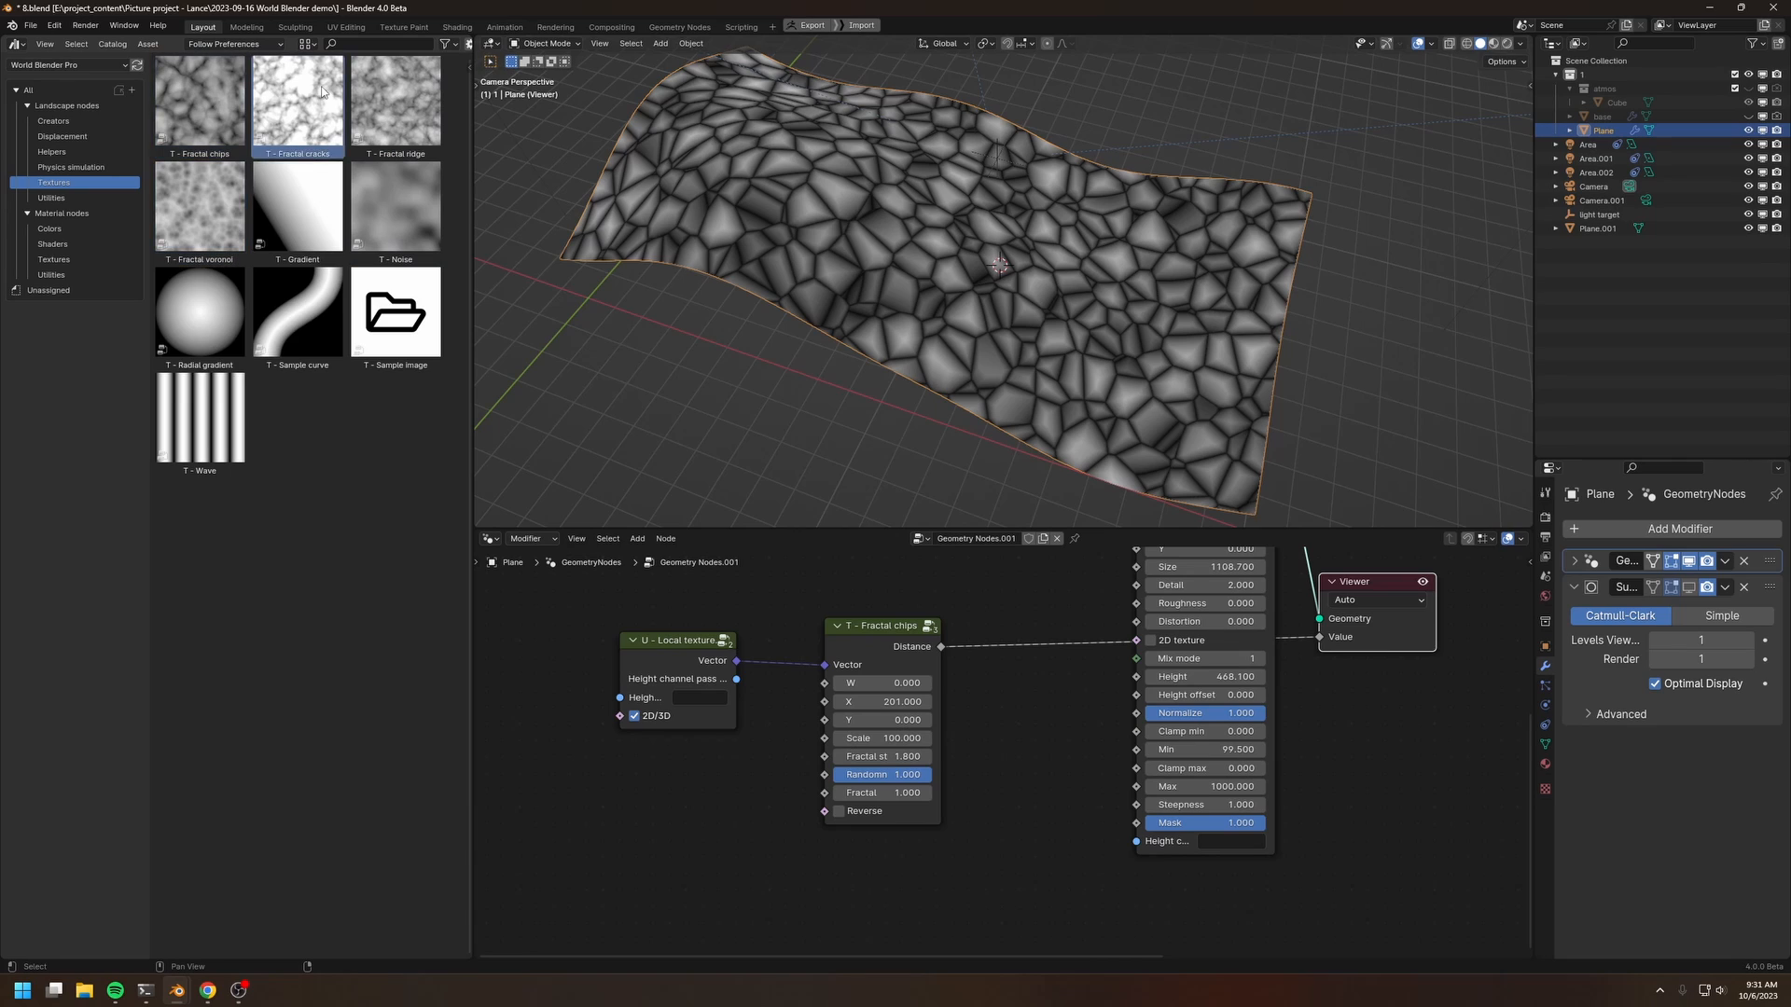
pyautogui.click(382, 218)
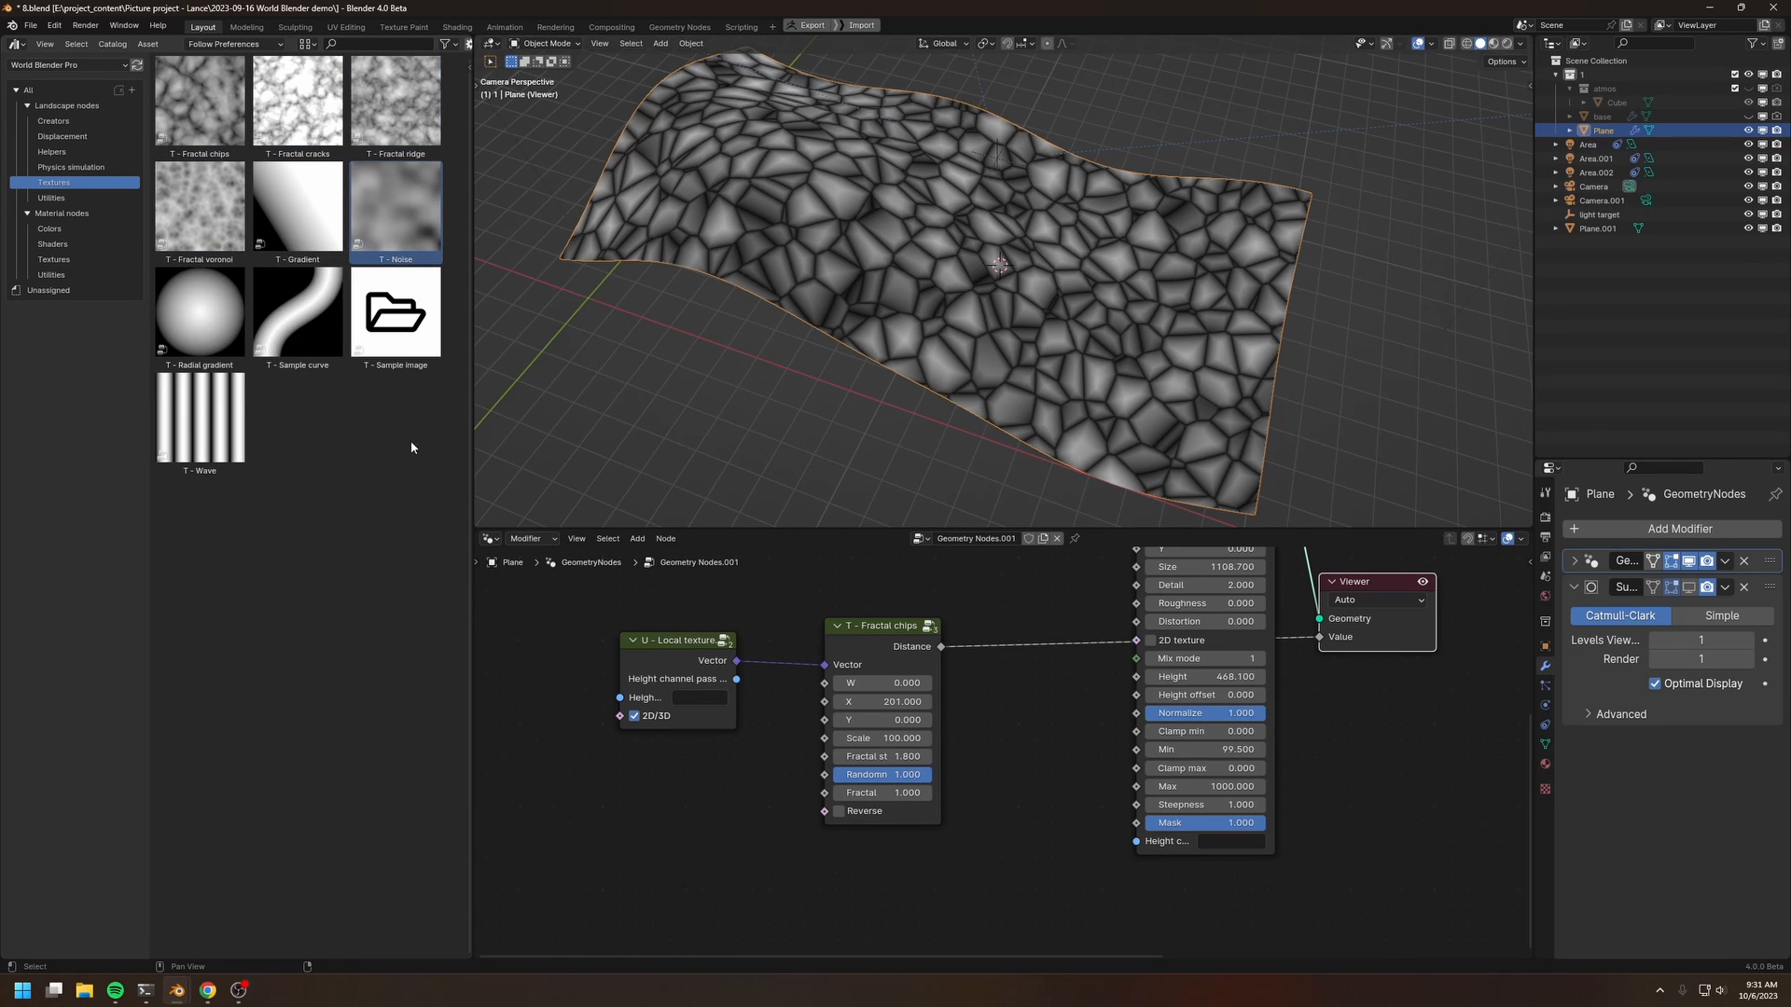
pyautogui.moveTo(992, 627); pyautogui.dragTo(1021, 641, button='middle')
pyautogui.moveTo(1021, 641); pyautogui.dragTo(910, 714)
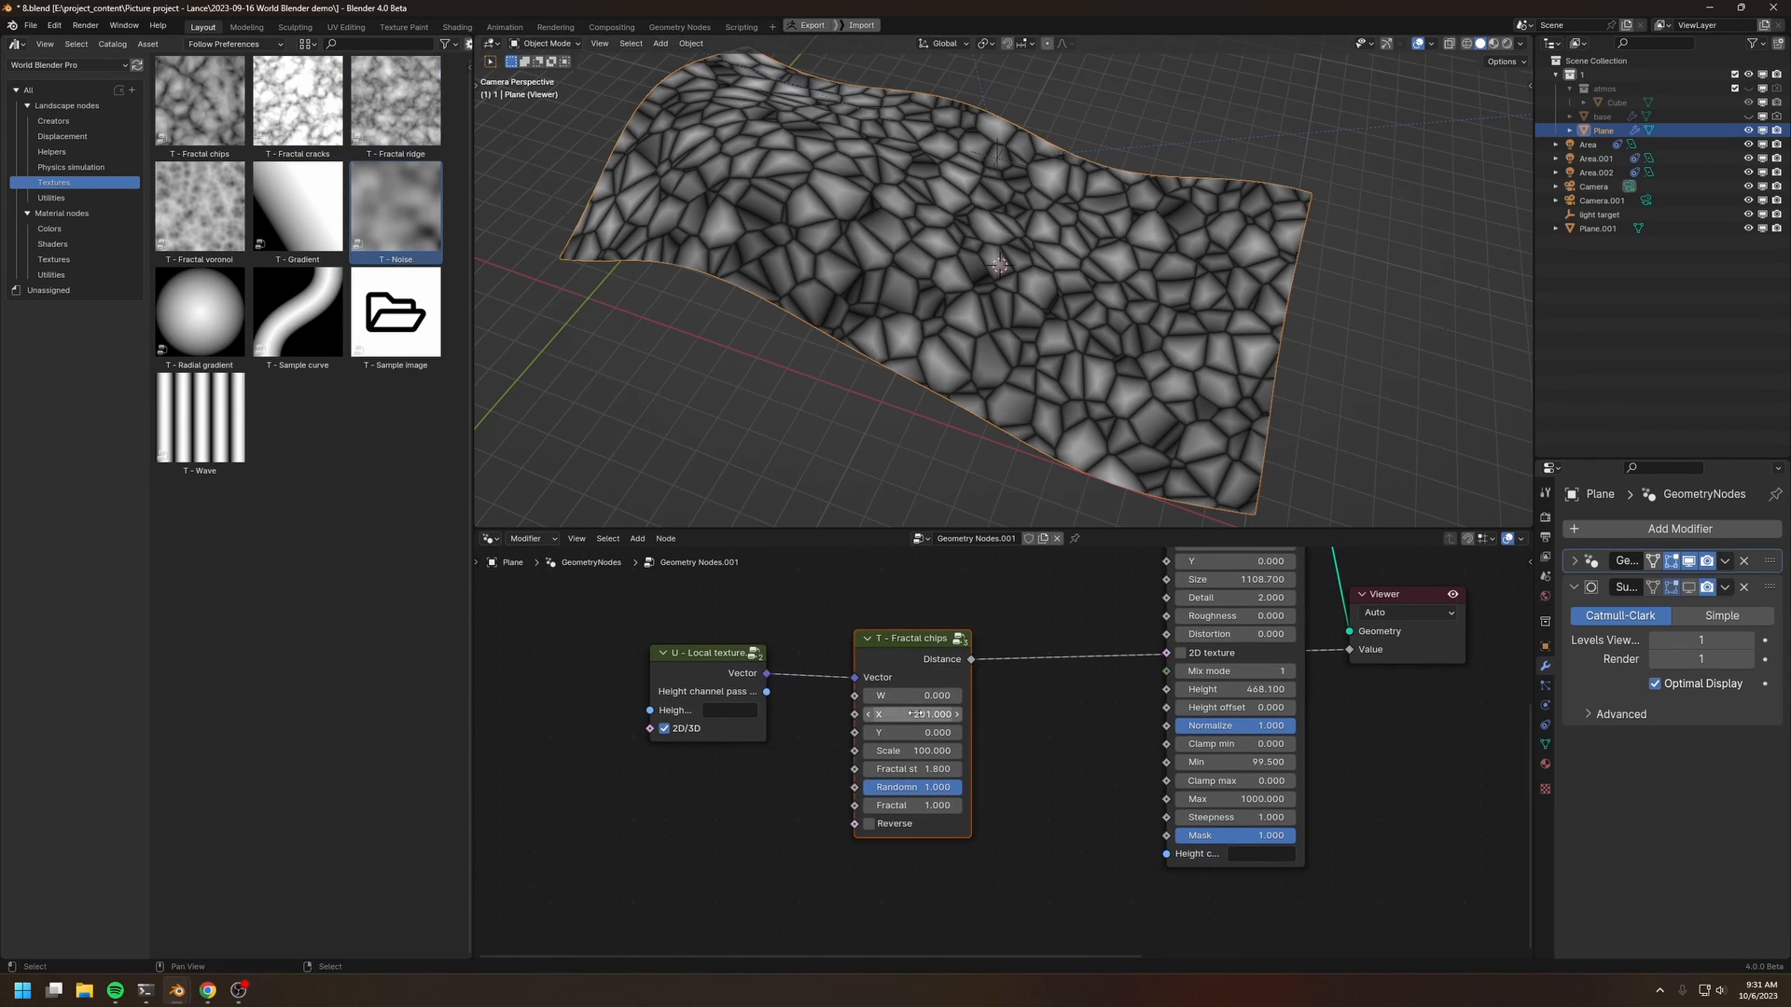
pyautogui.press('x')
pyautogui.moveTo(204, 308); pyautogui.dragTo(907, 653)
pyautogui.click(904, 651)
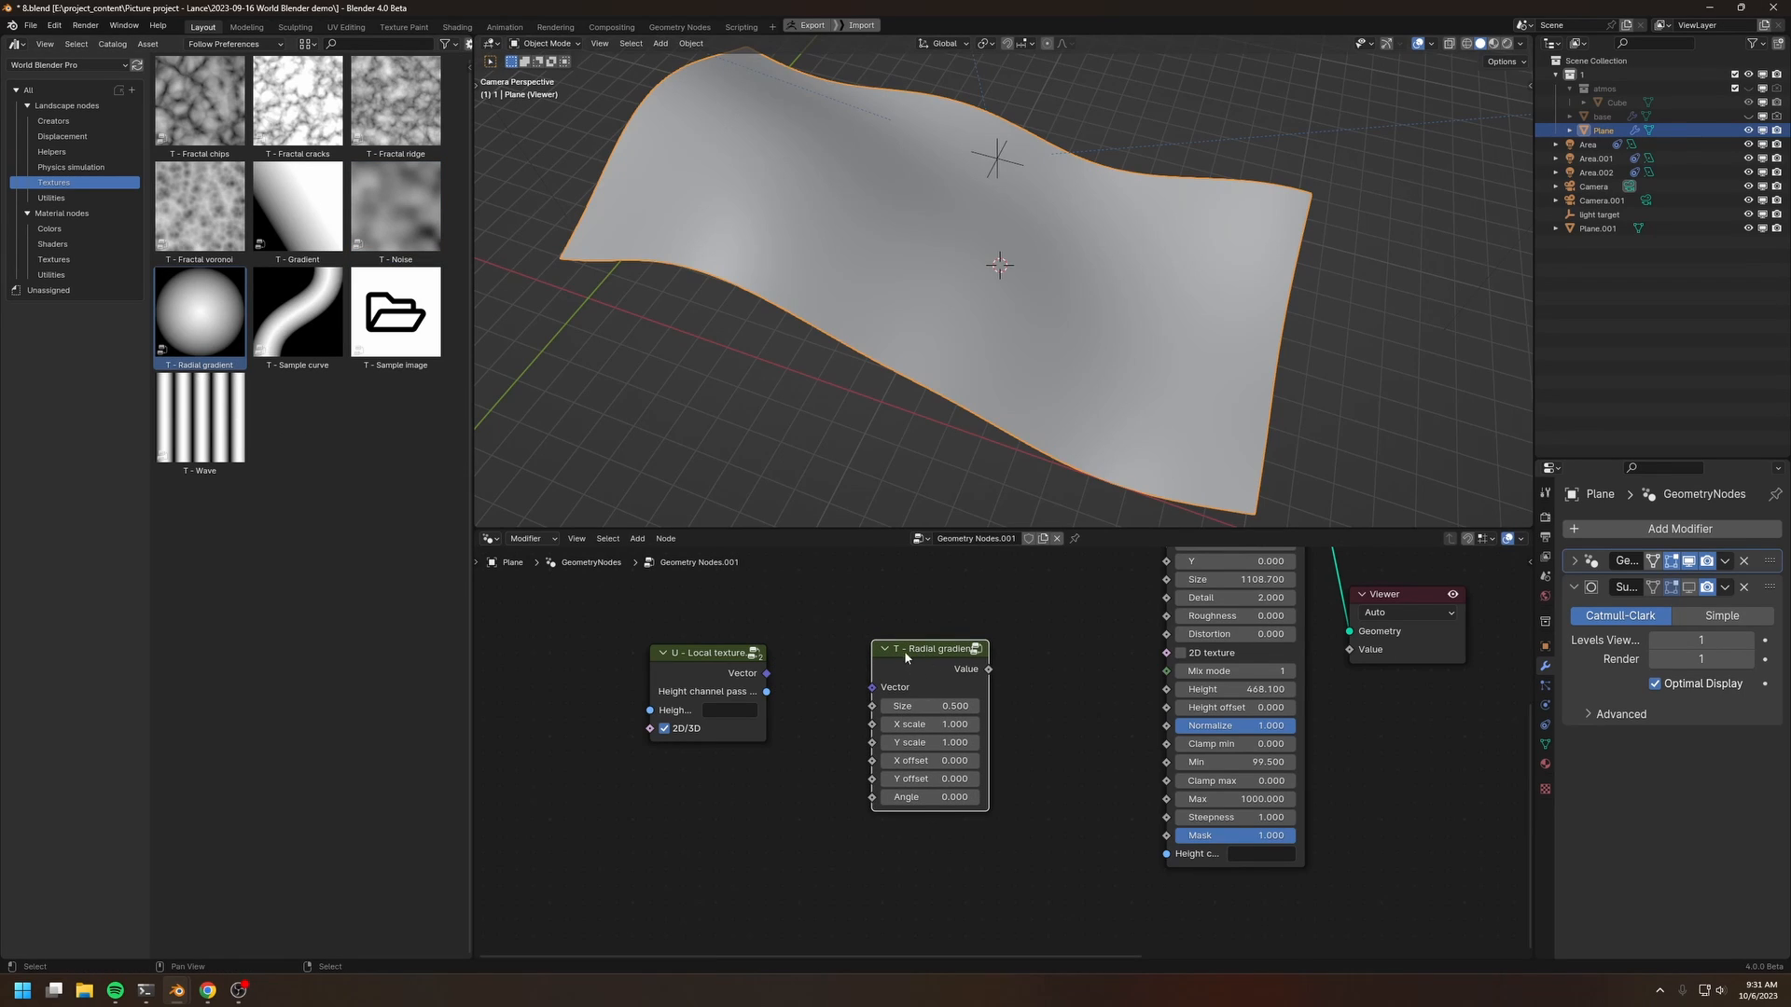
# Step: Link the Local texture coord Vector output to the Radial gradient's Vector input and preview the gradient on the landscape
pyautogui.moveTo(766, 673); pyautogui.dragTo(871, 687)
pyautogui.moveTo(845, 698); pyautogui.dragTo(697, 740, button='middle')
pyautogui.keyDown('ctrl'); pyautogui.keyDown('shift'); pyautogui.click(960, 654); pyautogui.keyUp('shift'); pyautogui.keyUp('ctrl')
pyautogui.moveTo(960, 656); pyautogui.dragTo(958, 663, button='middle')
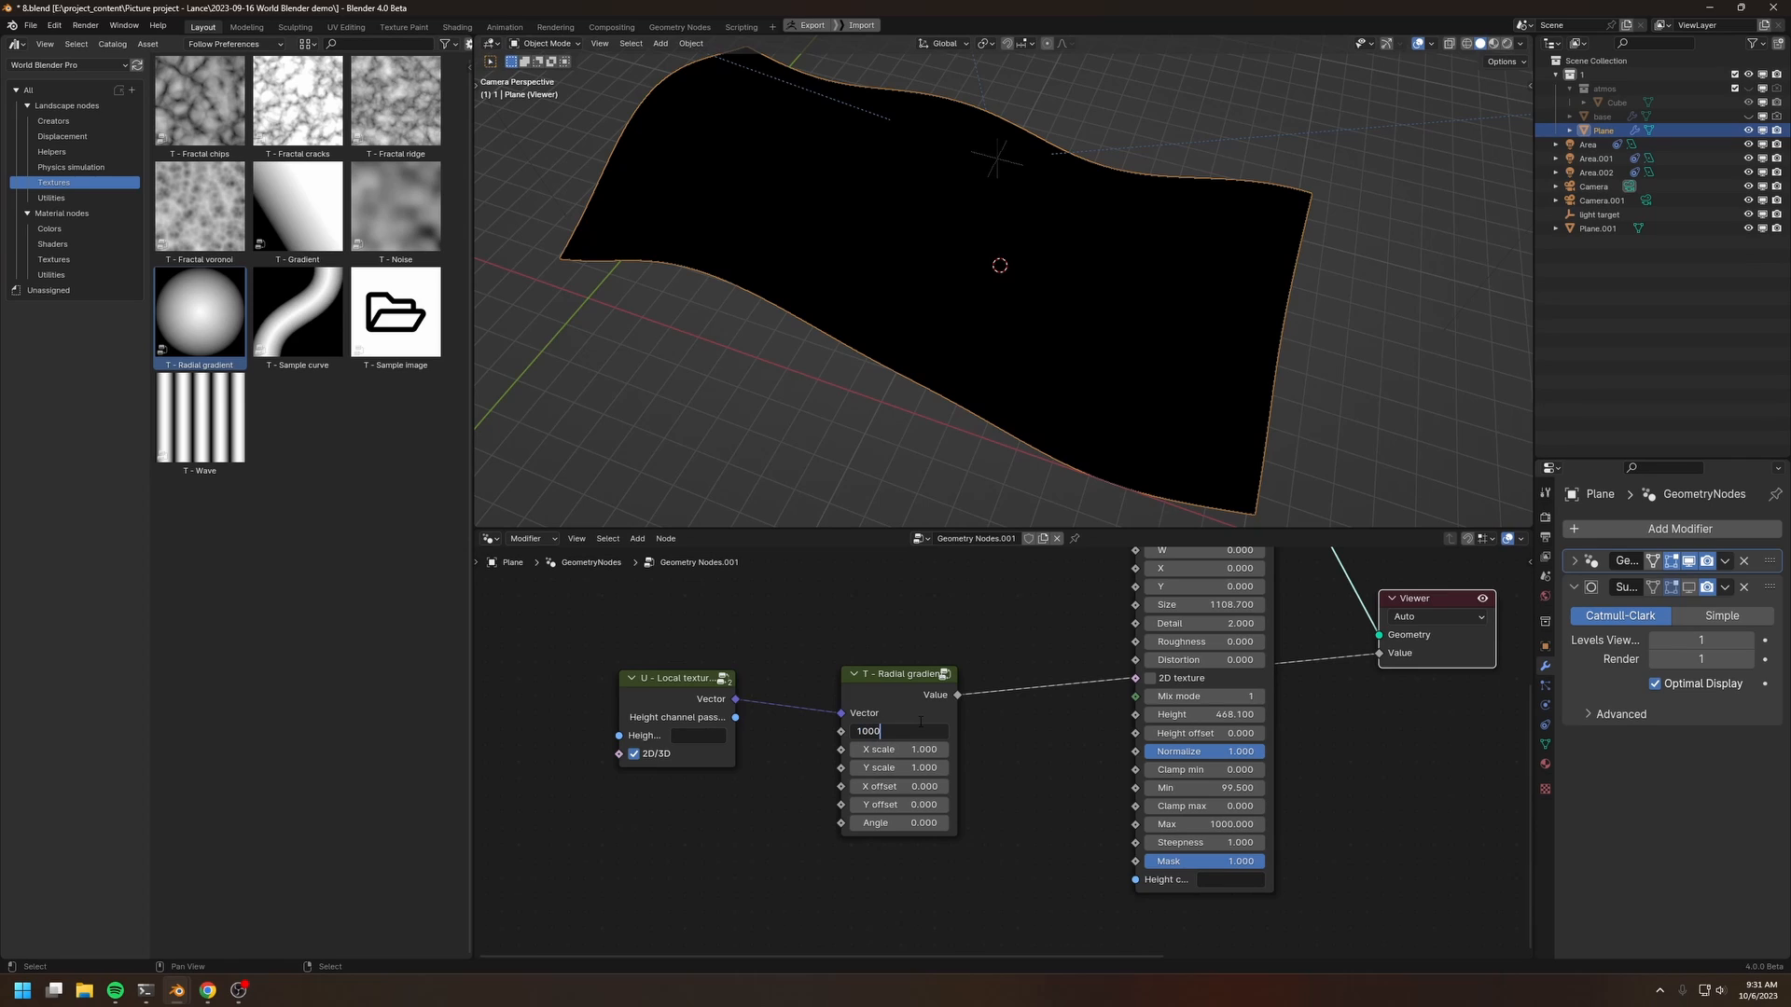
# Step: Set the Radial gradient's Size to 1000 and its X offset to about 1021.7
pyautogui.press('Return')
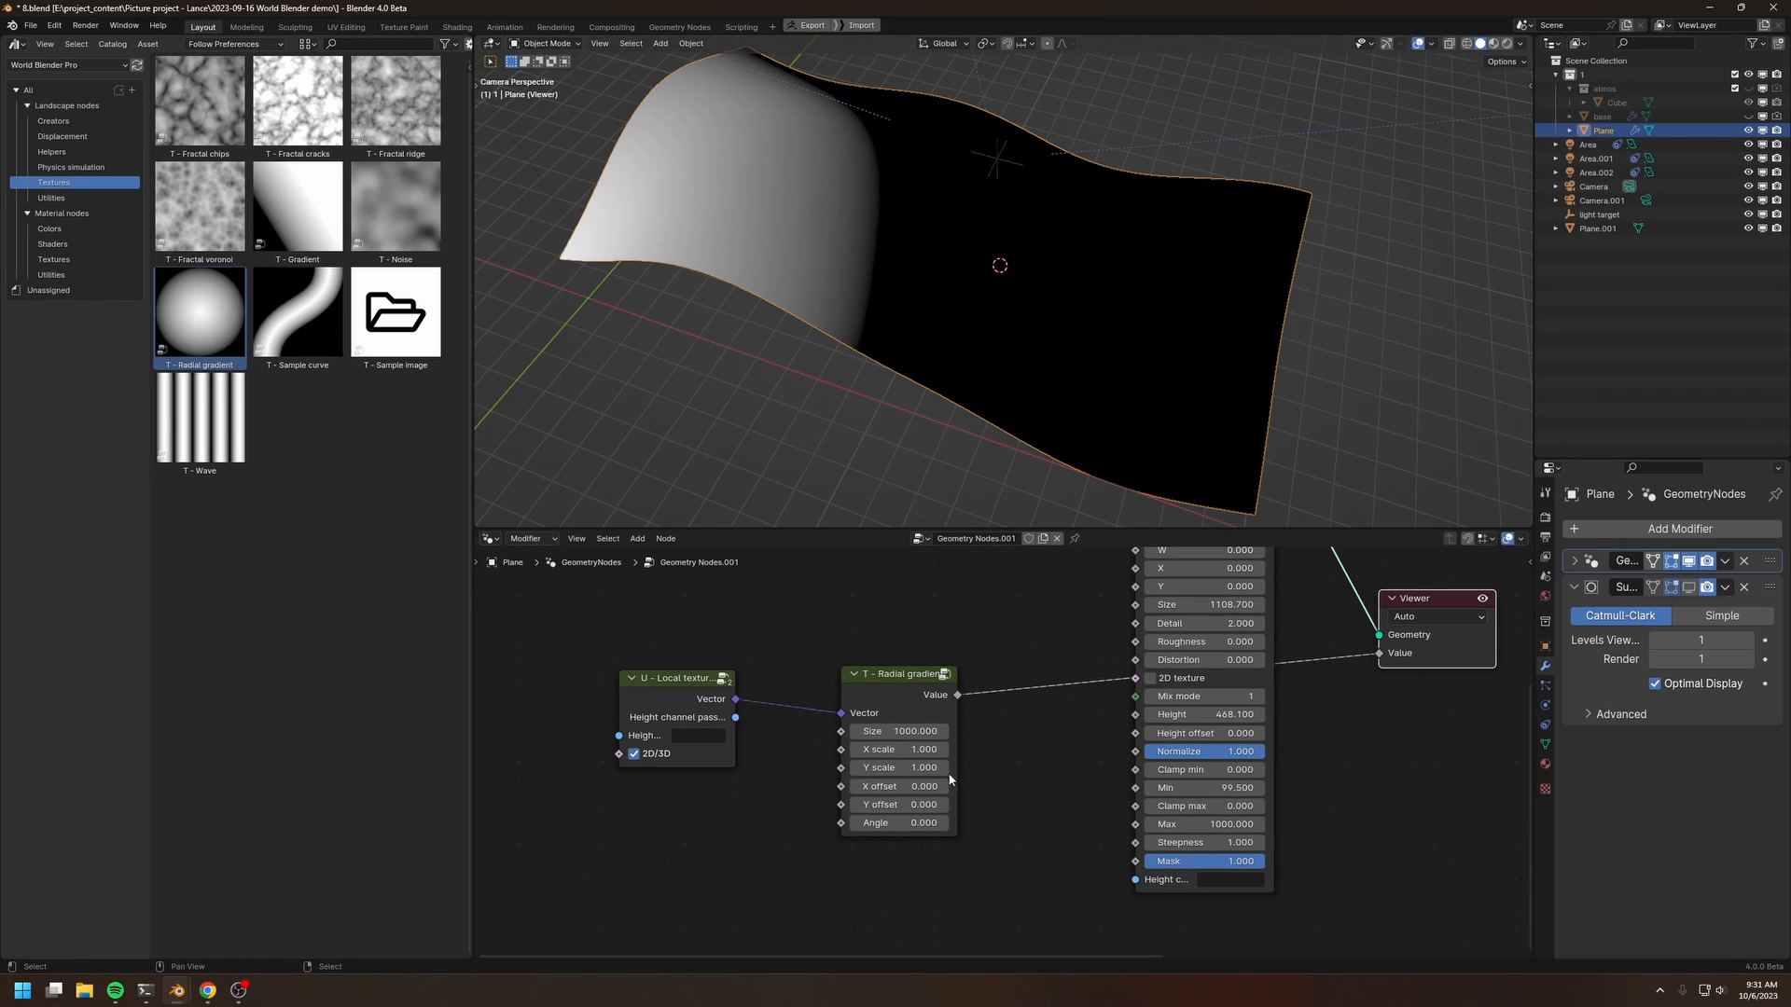
pyautogui.moveTo(944, 786); pyautogui.dragTo(1105, 786)
pyautogui.scroll(-2, 1007, 760)
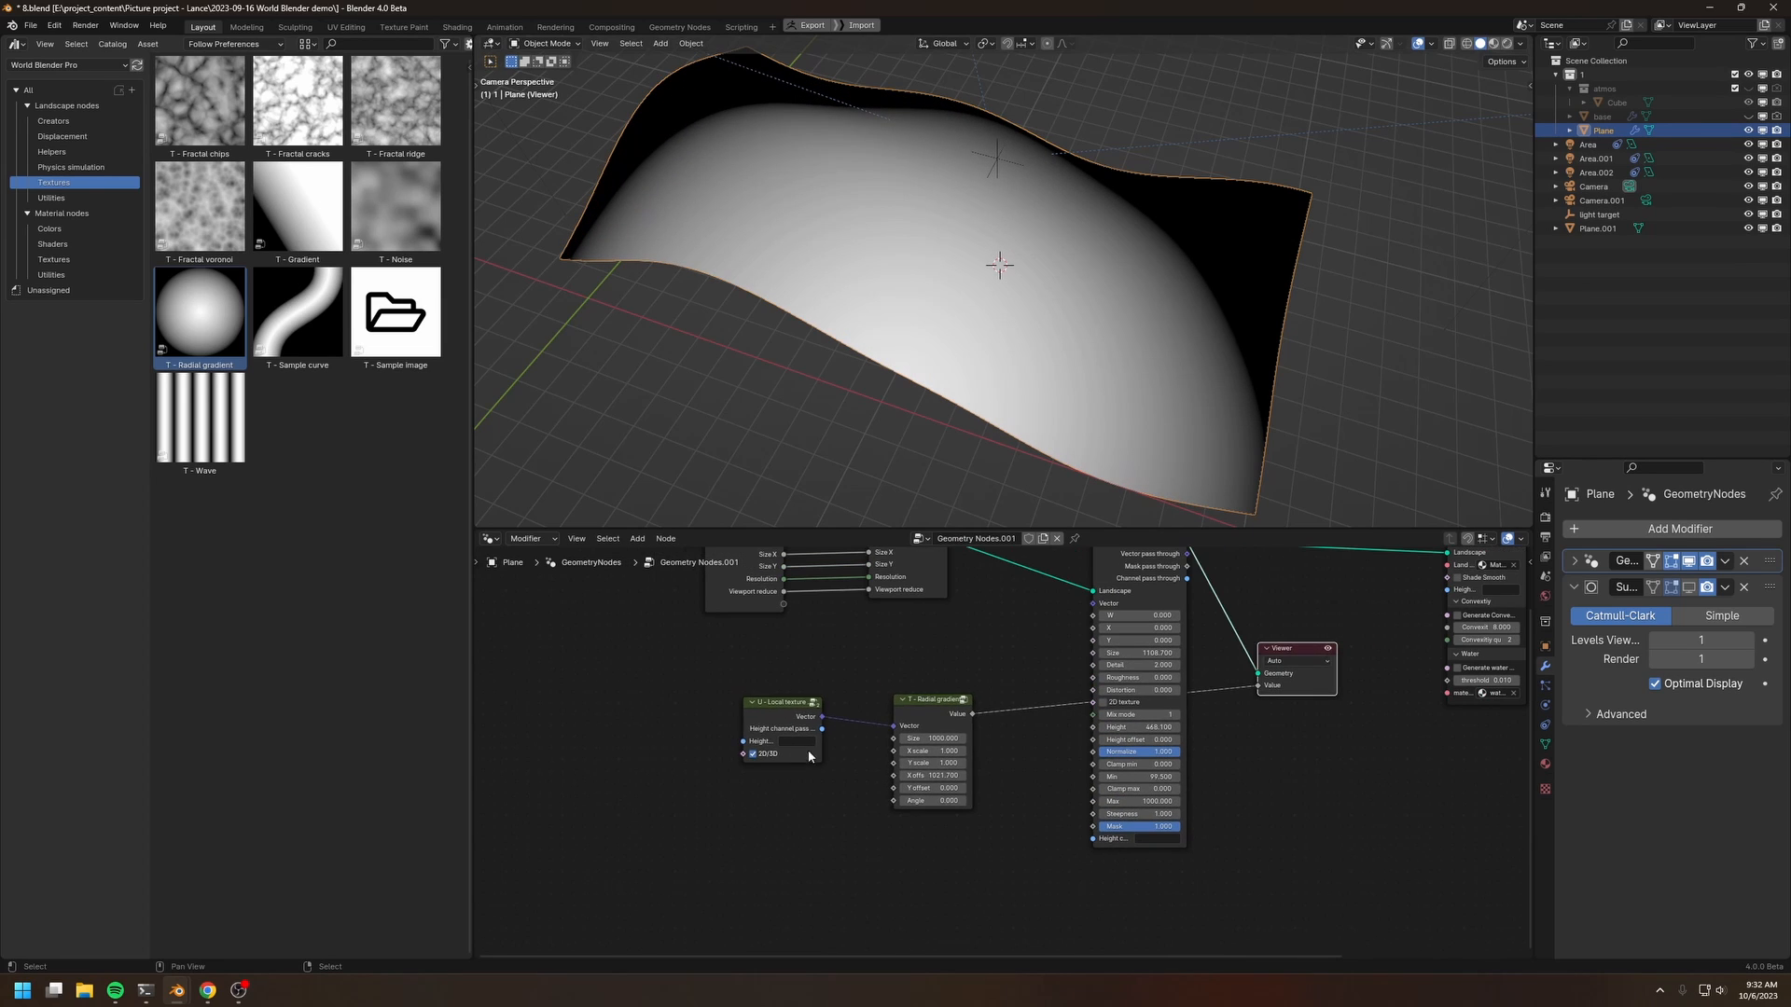
# Step: Move the Local texture coord and Radial gradient nodes lower and link the gradient's Value output to the Noise displacement's Mask input
pyautogui.moveTo(582, 642); pyautogui.dragTo(961, 816)
pyautogui.press('g')
pyautogui.click(900, 846)
pyautogui.moveTo(900, 846); pyautogui.dragTo(897, 787, button='middle')
pyautogui.moveTo(871, 781); pyautogui.dragTo(1088, 775)
pyautogui.moveTo(933, 676); pyautogui.dragTo(807, 793, button='middle')
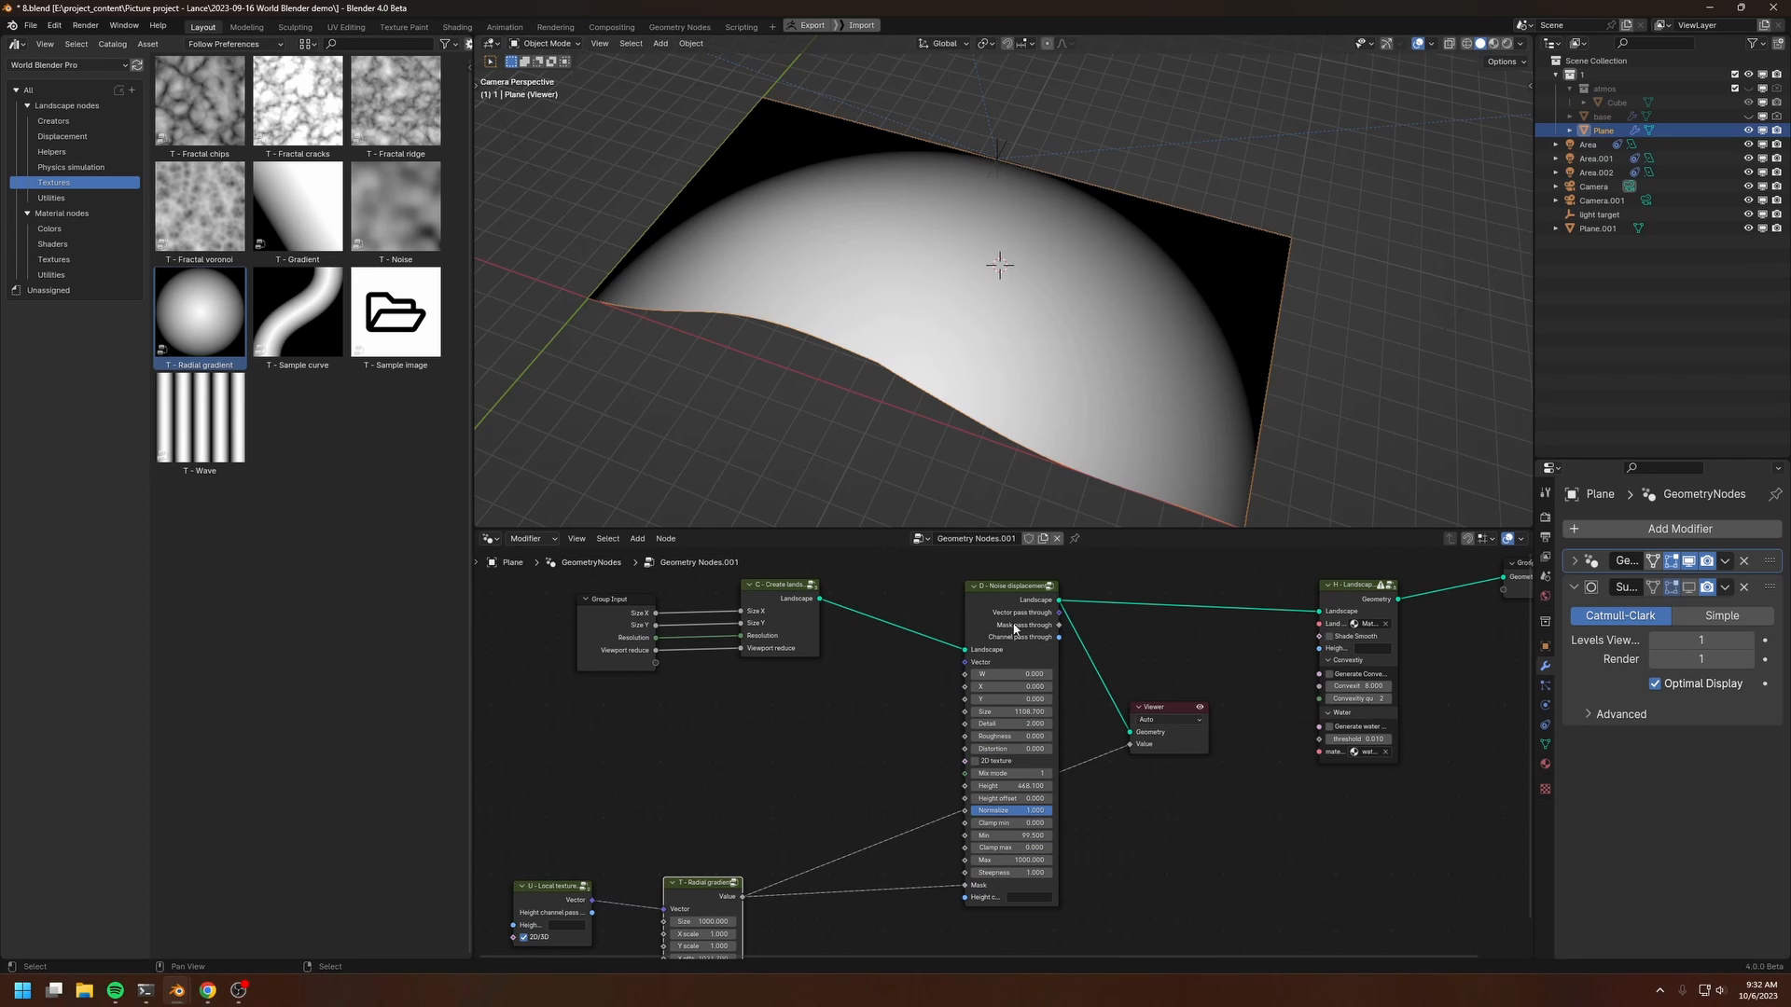
# Step: Delete the Viewer node to show the masked displacement on the landscape
pyautogui.moveTo(1015, 628); pyautogui.dragTo(906, 642, button='middle')
pyautogui.click(1026, 738)
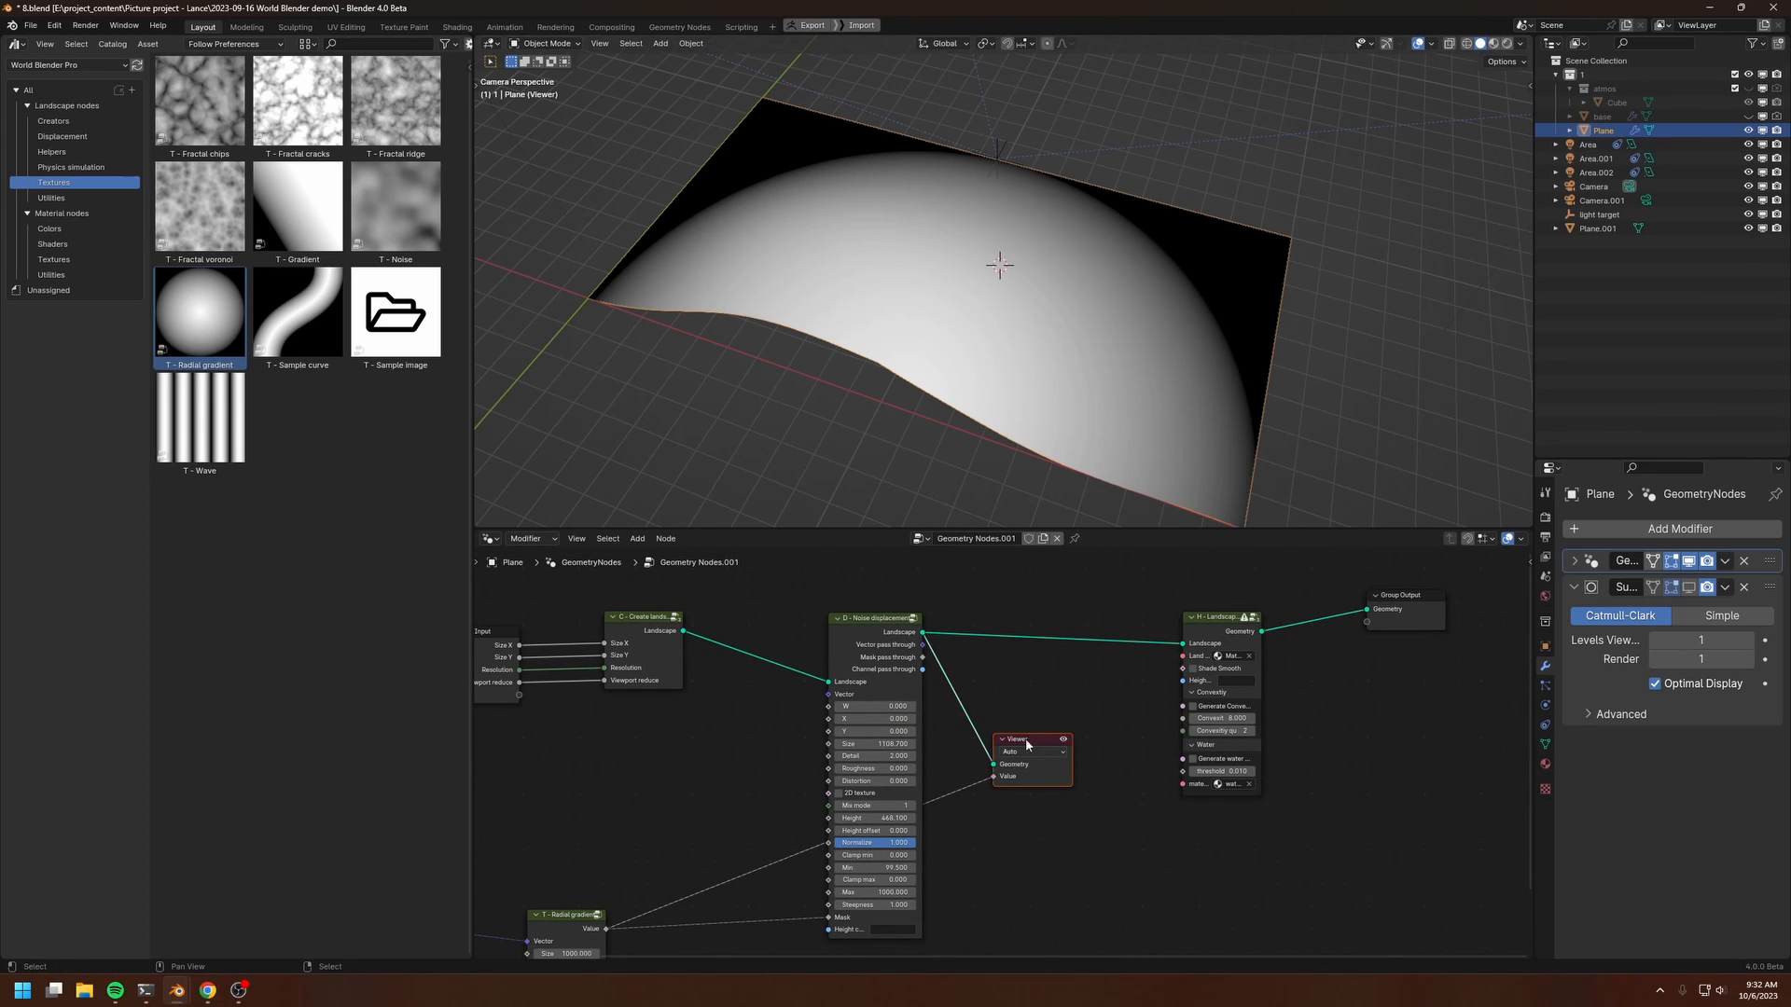
pyautogui.press('Delete')
pyautogui.moveTo(894, 417); pyautogui.dragTo(980, 369, button='middle')
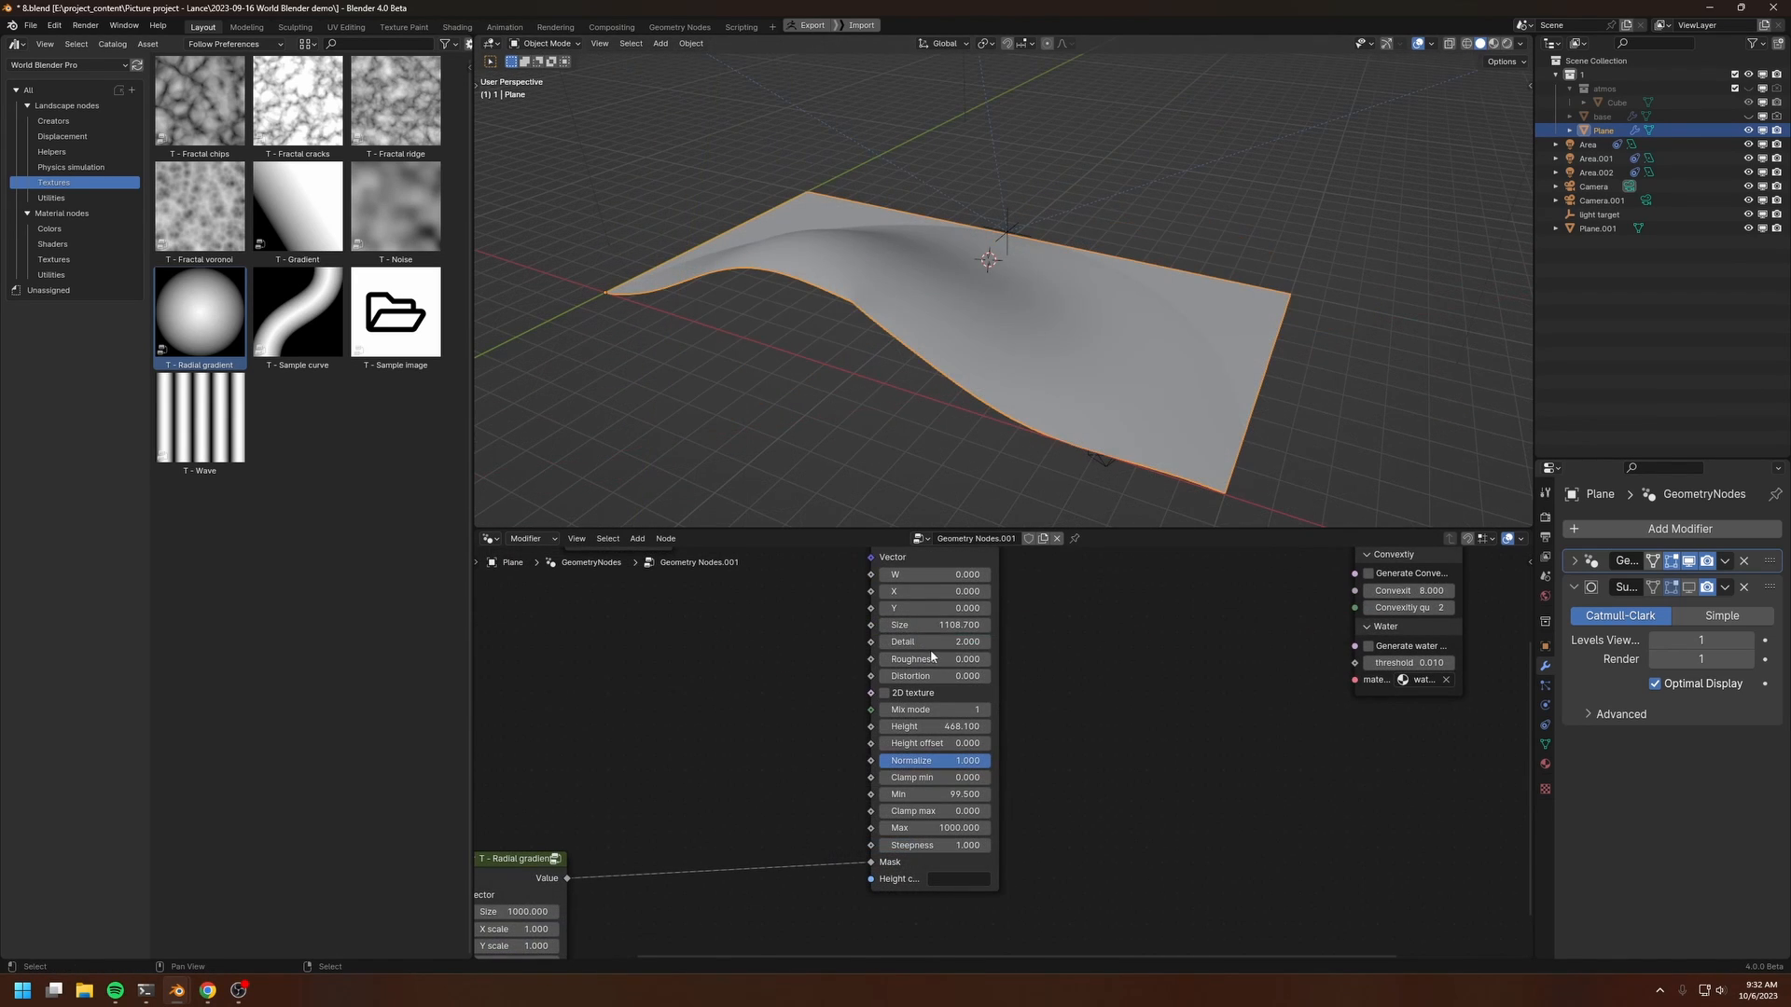
# Step: Set the Noise displacement node's Detail to 5 and Roughness to 0.5
pyautogui.moveTo(934, 643); pyautogui.dragTo(936, 643)
pyautogui.write('5')
pyautogui.click(931, 659)
pyautogui.press('Return')
pyautogui.moveTo(961, 457); pyautogui.dragTo(815, 422, button='middle')
# Step: Move the Radial gradient node slightly away from the Local texture coord node and inspect the masked mountain from the side
pyautogui.moveTo(690, 725); pyautogui.dragTo(1027, 608, button='middle')
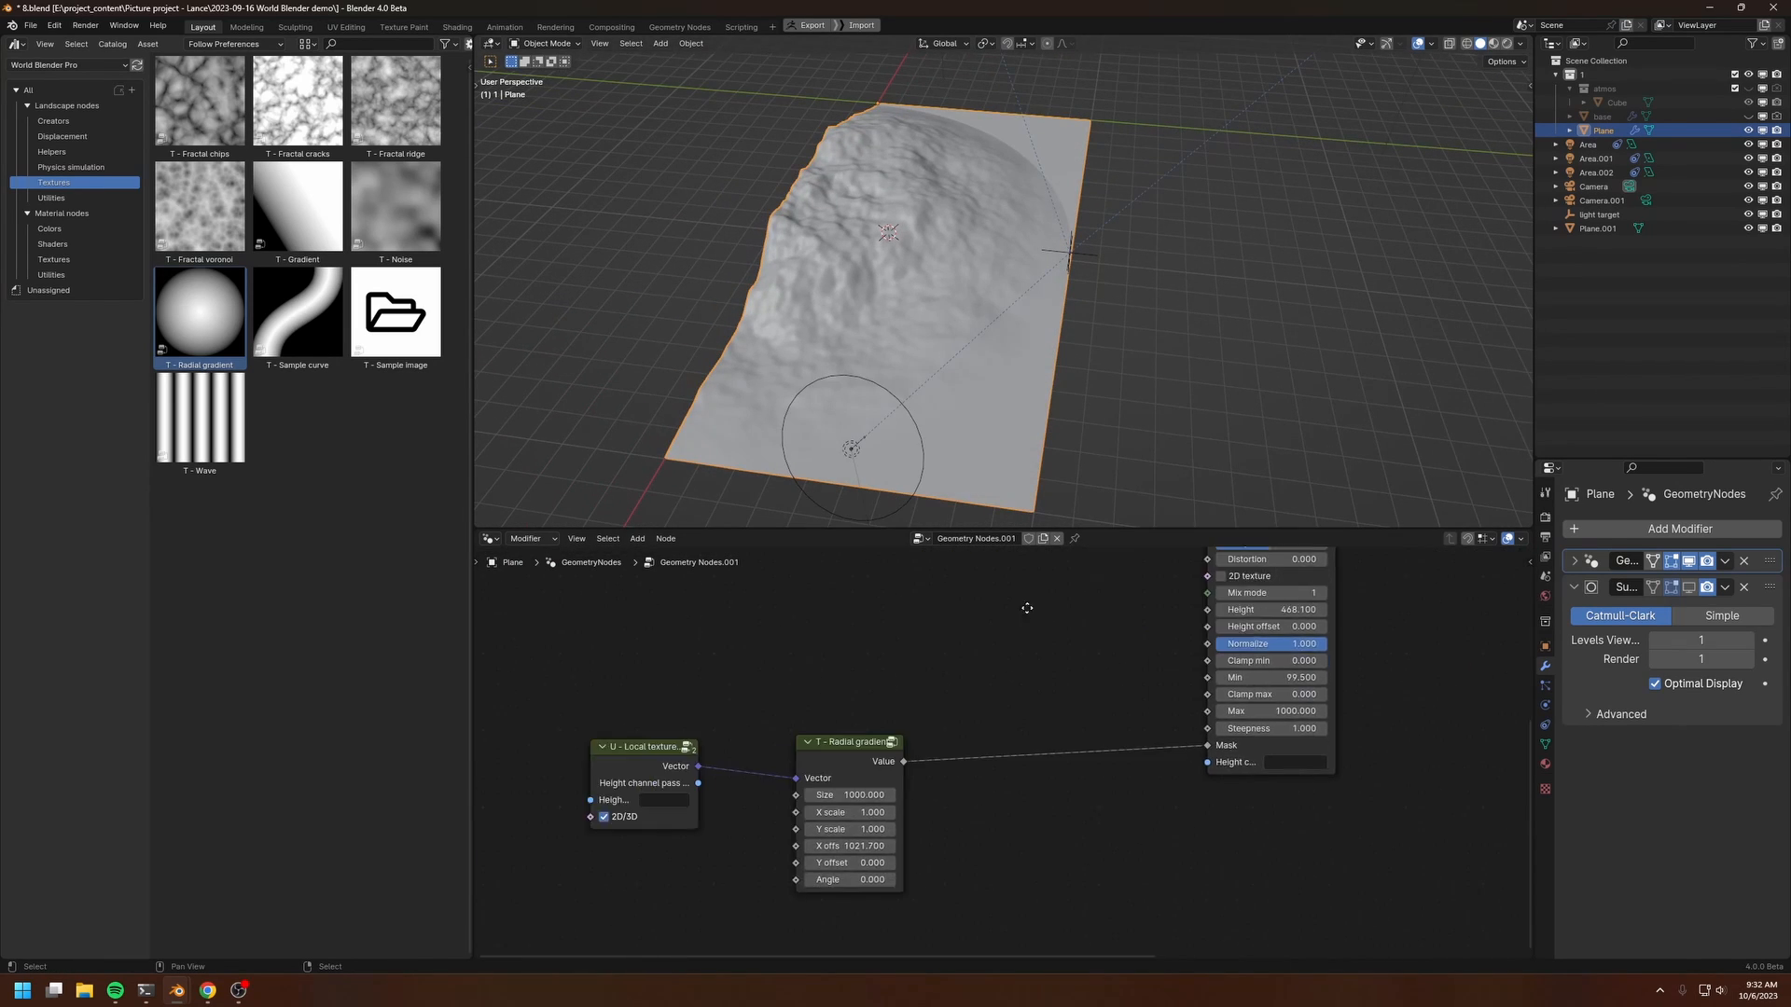
pyautogui.scroll(-1, 1012, 742)
pyautogui.moveTo(876, 744); pyautogui.dragTo(909, 743)
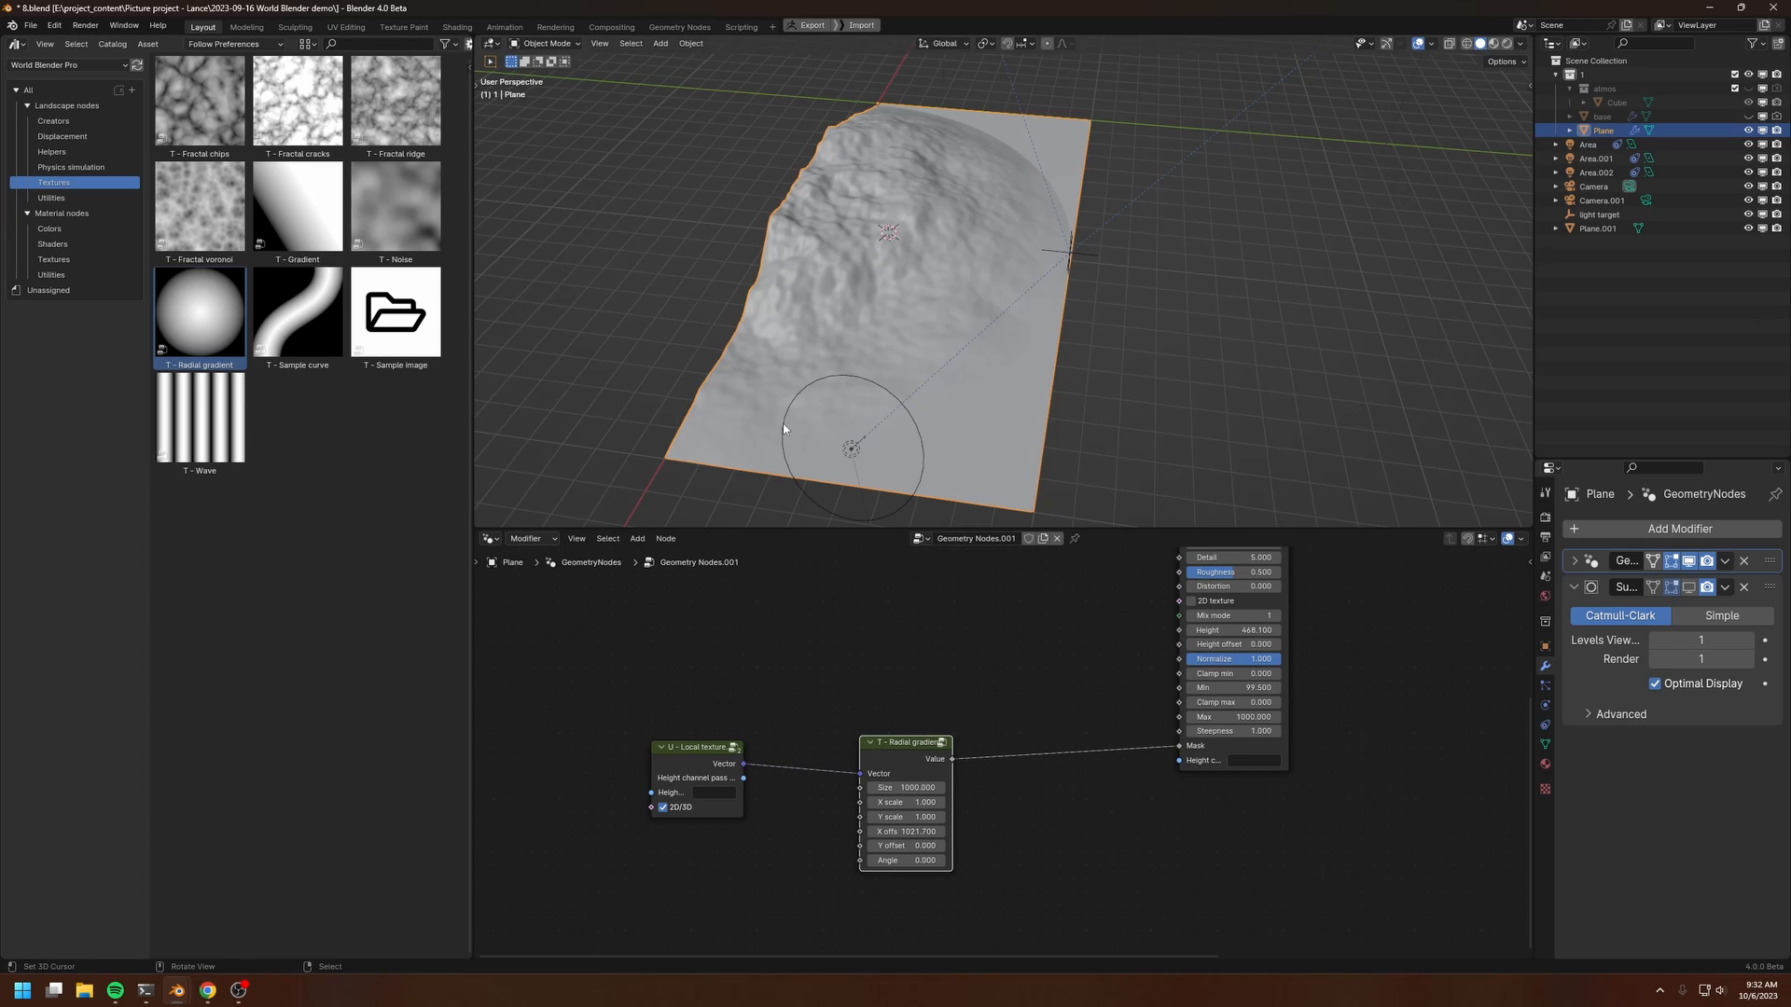
pyautogui.moveTo(1060, 228); pyautogui.dragTo(956, 206, button='middle')
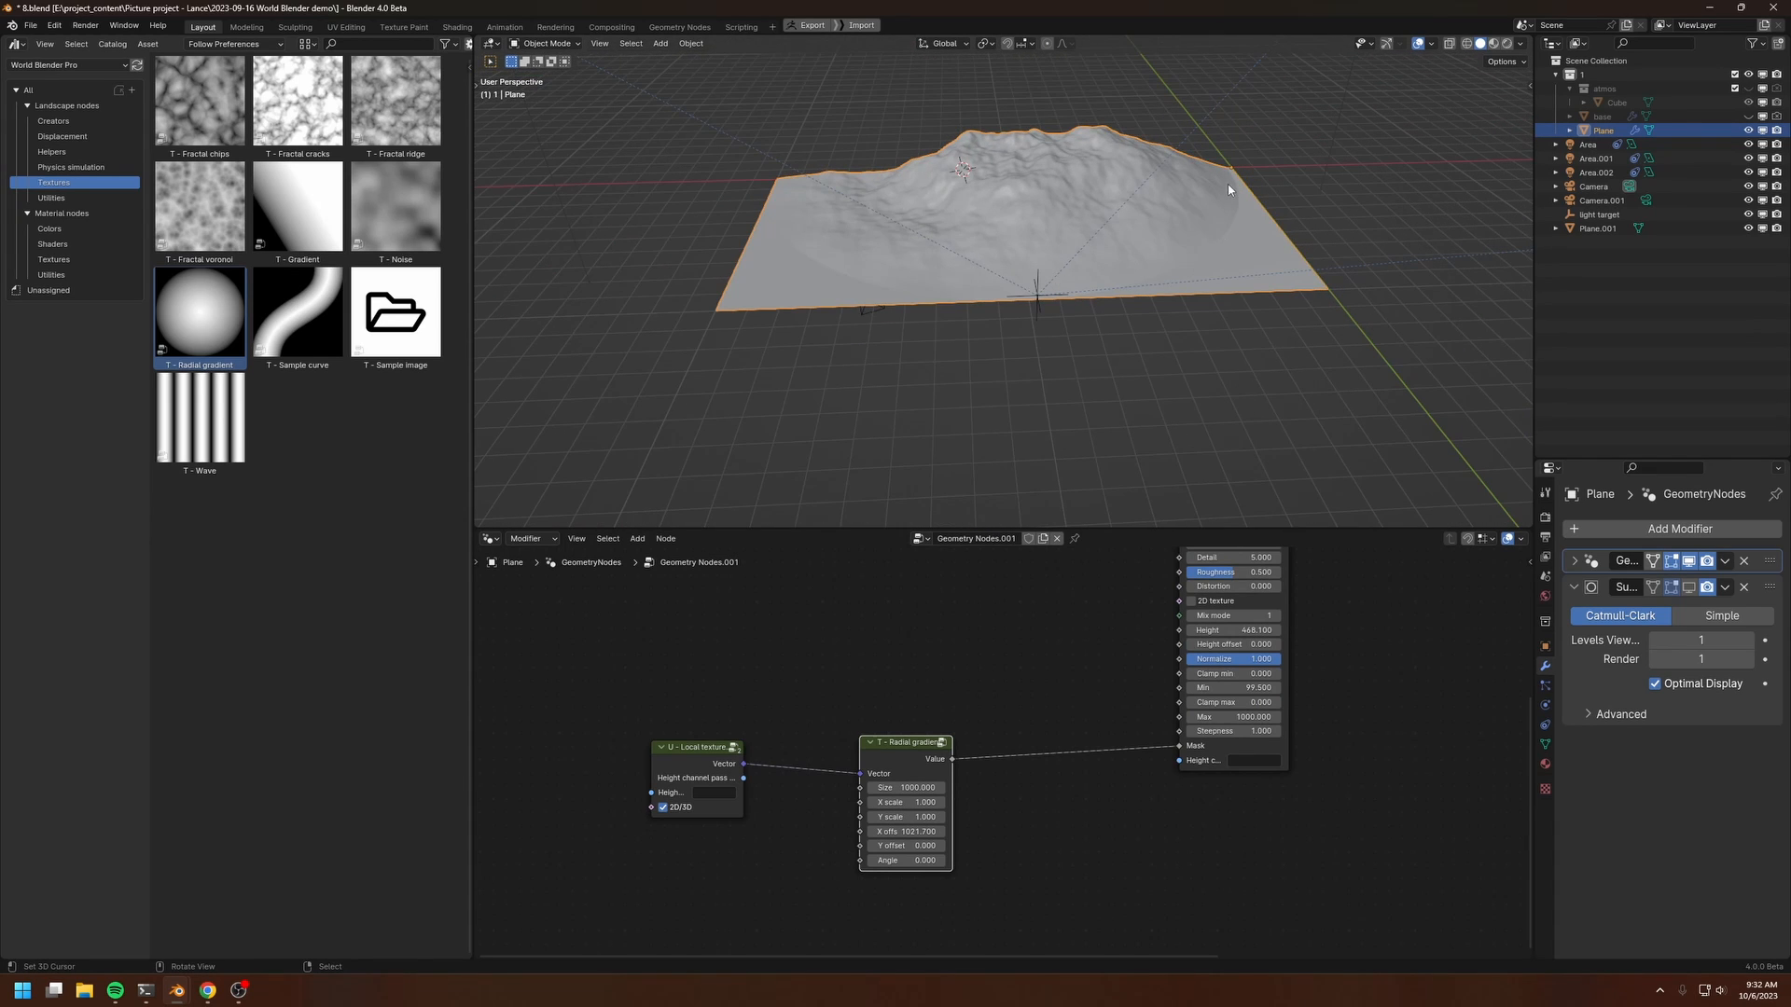
# Step: Set the Noise displacement node's Detail to 2 and Roughness to 0
pyautogui.moveTo(1255, 583); pyautogui.dragTo(1087, 771, button='middle')
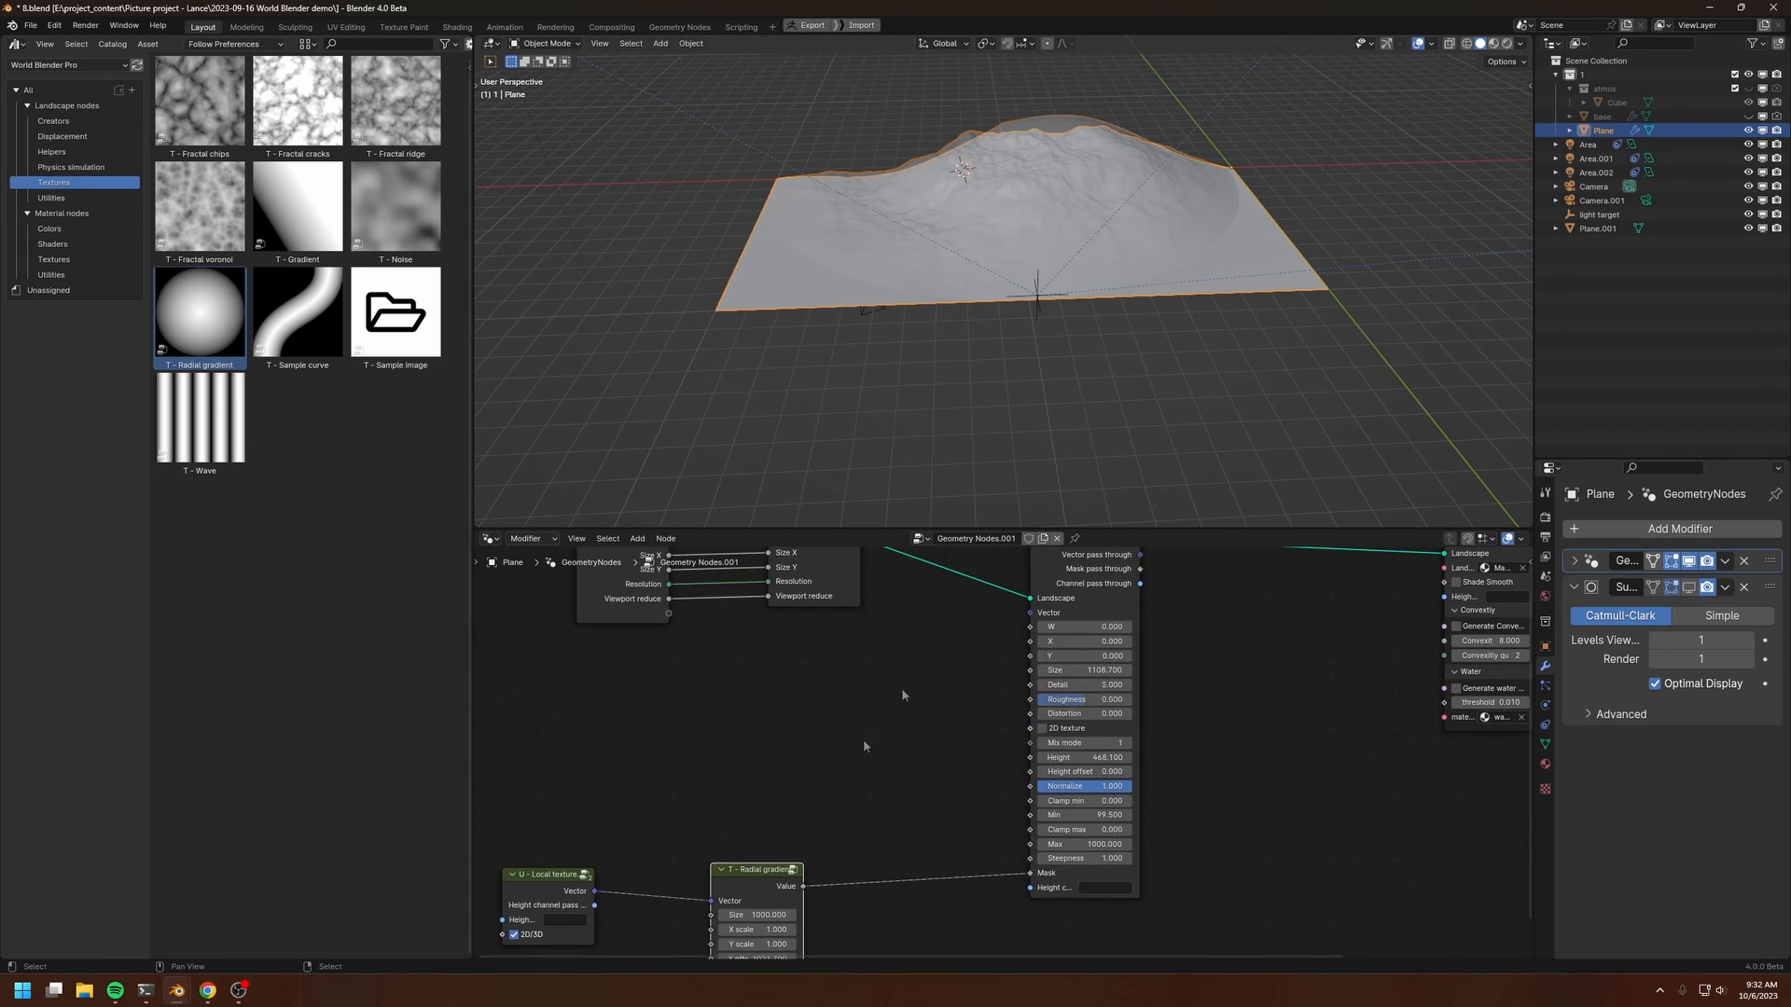
pyautogui.moveTo(1082, 698); pyautogui.dragTo(1026, 696)
# Step: Widen the gap between the Local texture coord and Radial gradient nodes to make room for another node
pyautogui.moveTo(727, 761); pyautogui.dragTo(962, 595, button='middle')
pyautogui.moveTo(977, 719); pyautogui.dragTo(1065, 705)
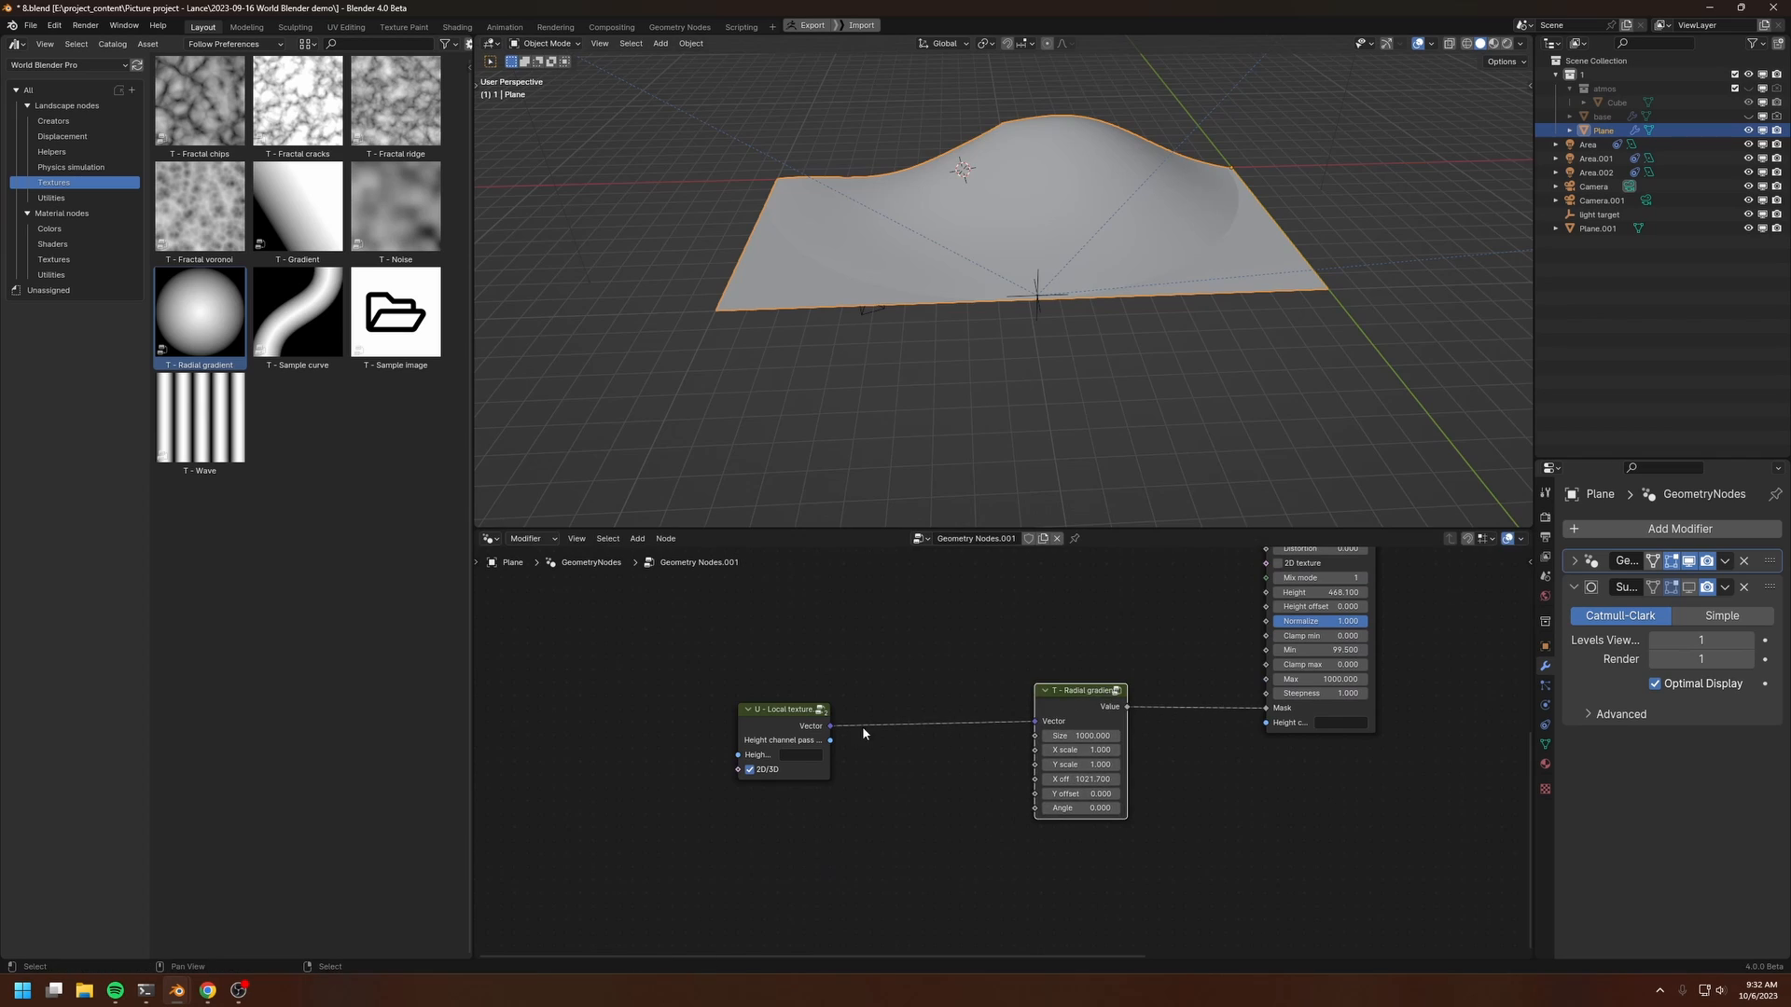
pyautogui.moveTo(862, 726); pyautogui.dragTo(923, 695, button='middle')
pyautogui.scroll(2, 924, 698)
pyautogui.moveTo(808, 695)
pyautogui.mouseDown()
pyautogui.moveTo(793, 691)
pyautogui.moveTo(814, 690)
pyautogui.mouseUp()
# Step: Show the landscape utility assets and move the Noise displacement node farther from the Create landscape node
pyautogui.click(52, 198)
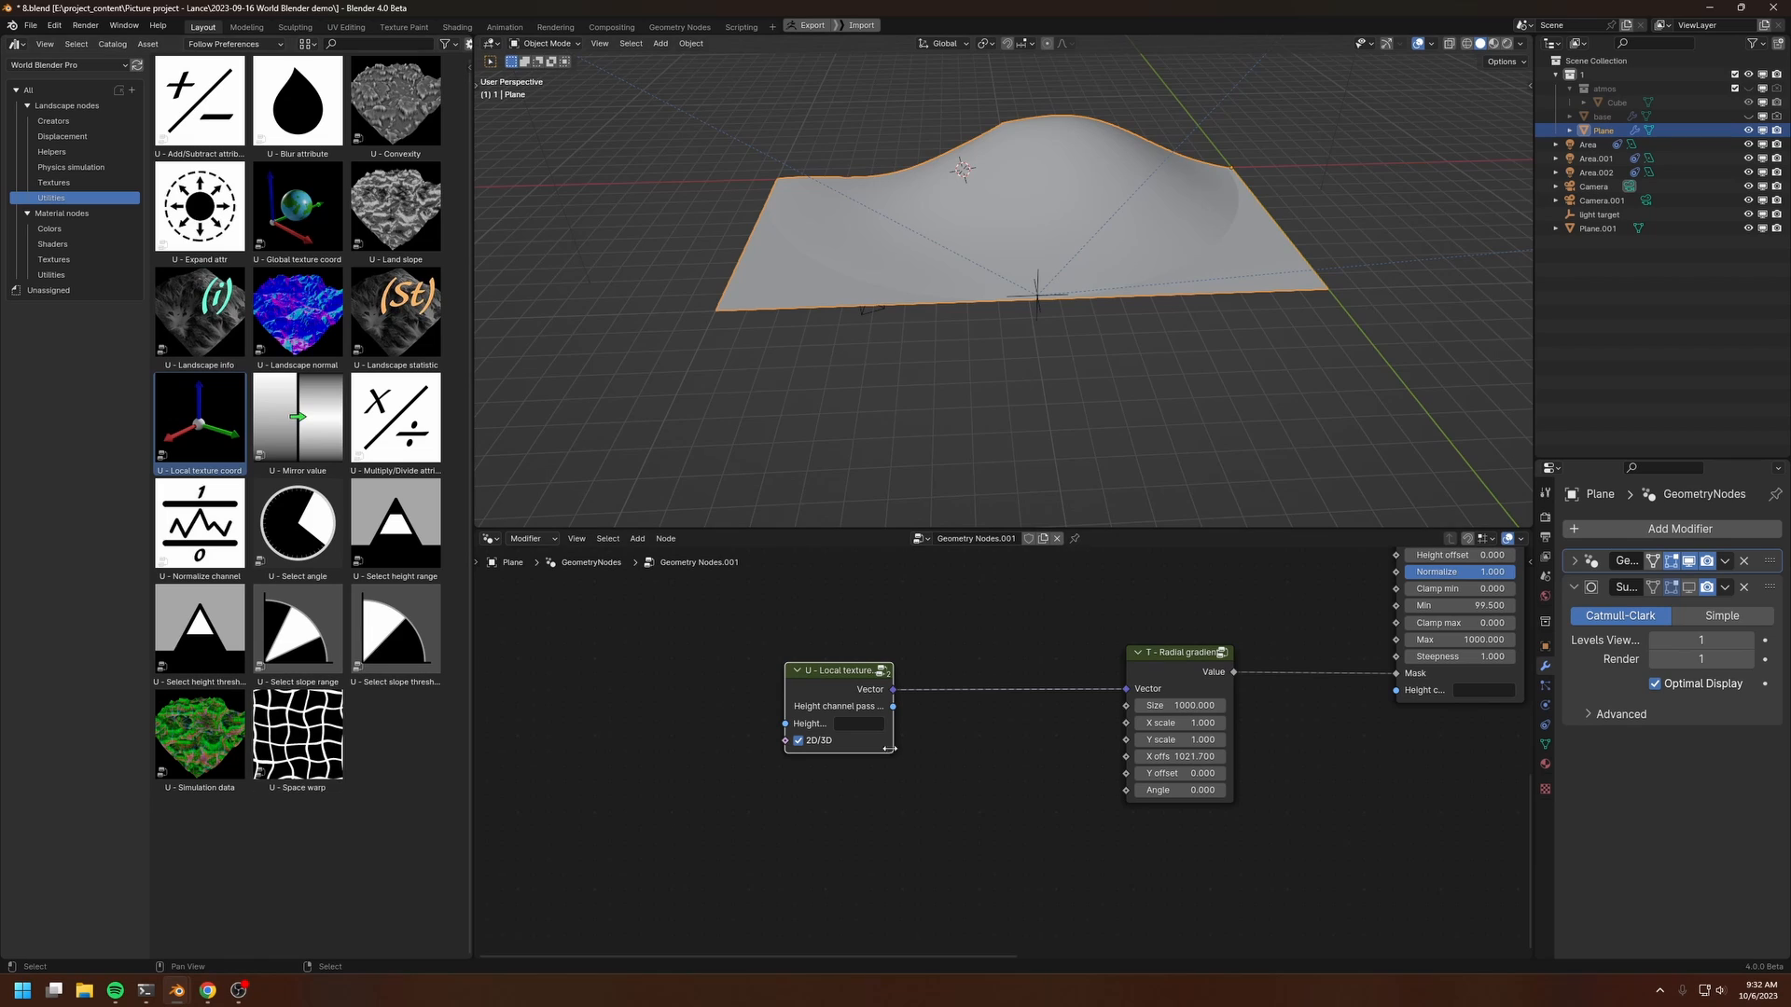
pyautogui.scroll(-1, 887, 748)
pyautogui.moveTo(1164, 669); pyautogui.dragTo(991, 796, button='middle')
pyautogui.scroll(-1, 992, 795)
pyautogui.moveTo(1085, 701); pyautogui.dragTo(1019, 851, button='middle')
pyautogui.click(1177, 642)
pyautogui.moveTo(1177, 641); pyautogui.dragTo(1262, 639)
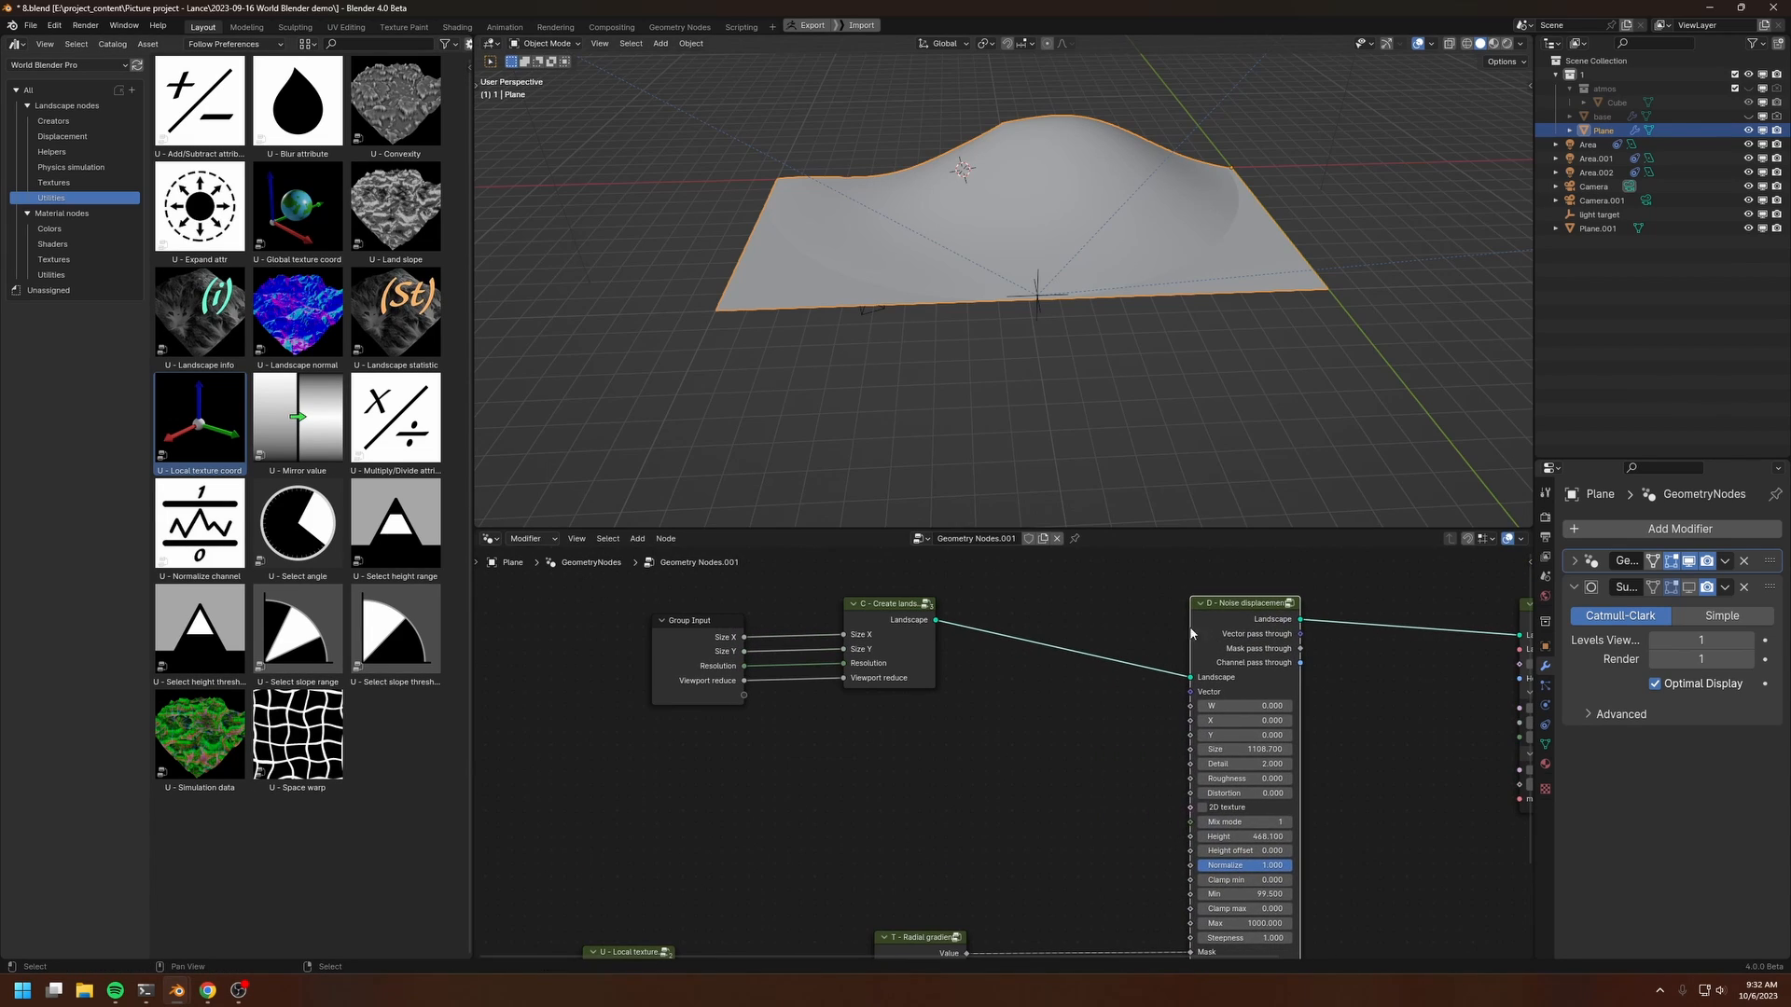
# Step: Insert the Warp landscape helper node between the Create landscape and Noise displacement nodes and align it with them
pyautogui.moveTo(960, 711); pyautogui.dragTo(1103, 695, button='middle')
pyautogui.moveTo(841, 756); pyautogui.dragTo(1041, 586, button='middle')
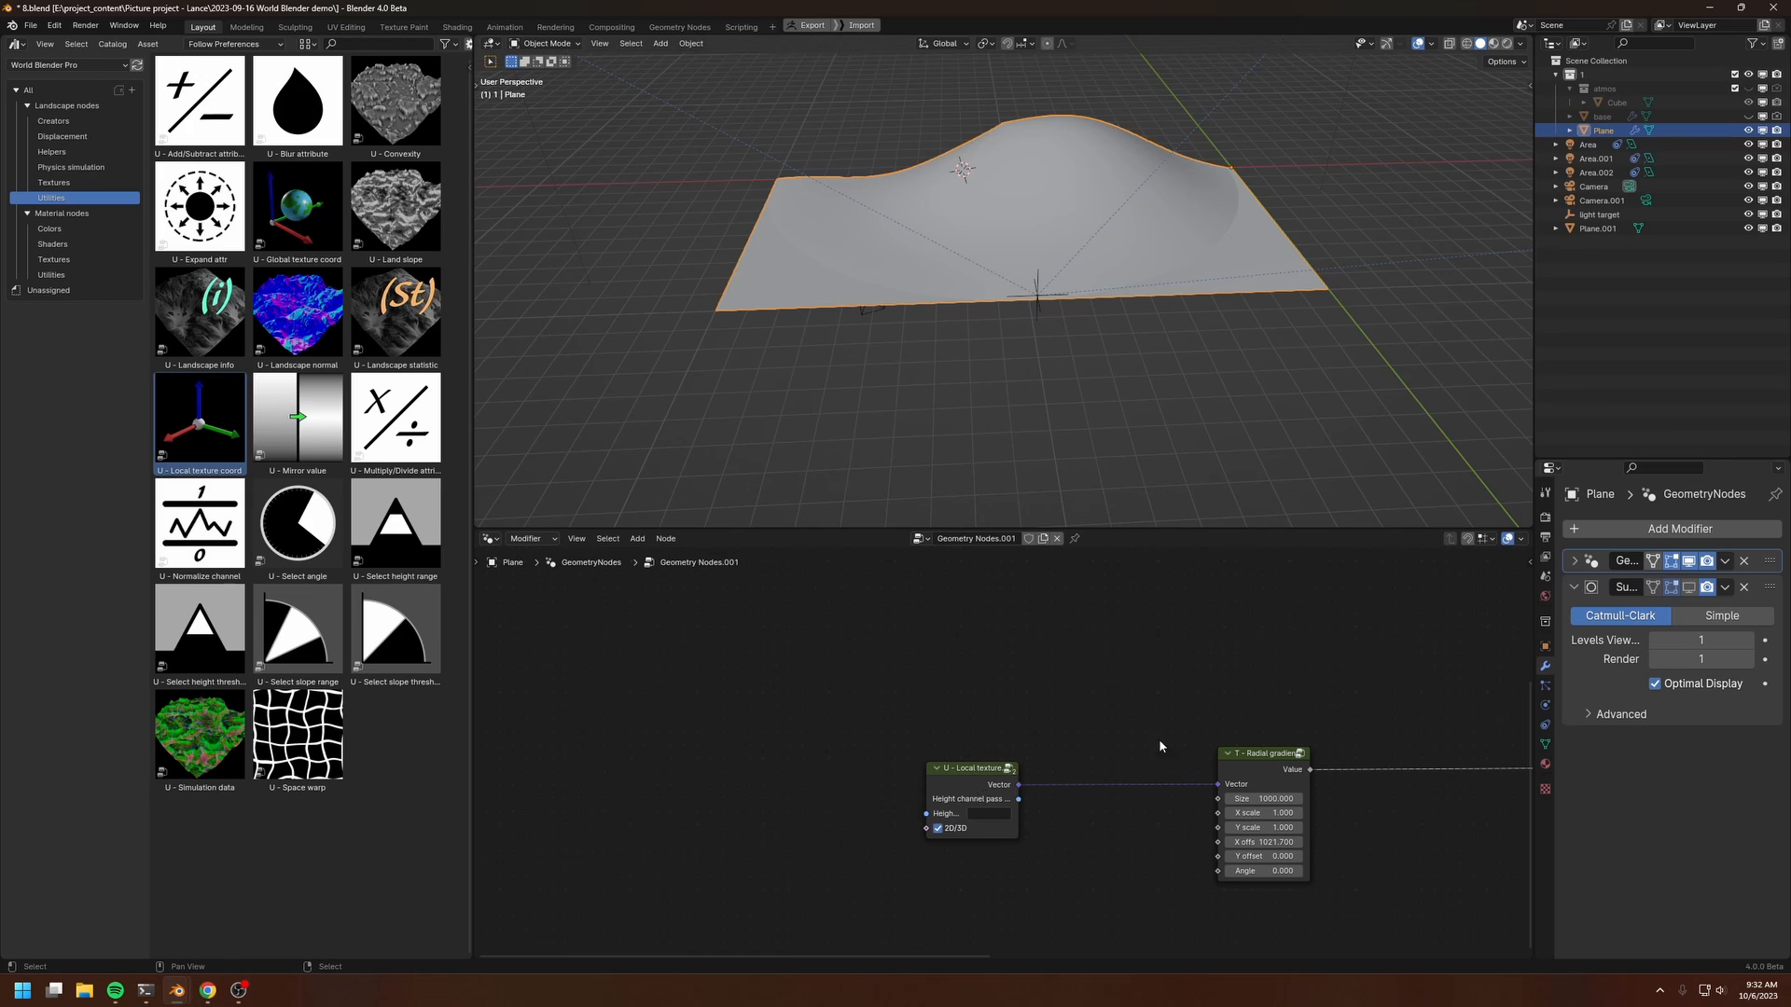
pyautogui.moveTo(1161, 746); pyautogui.dragTo(874, 871, button='middle')
pyautogui.moveTo(1307, 593); pyautogui.dragTo(1334, 586)
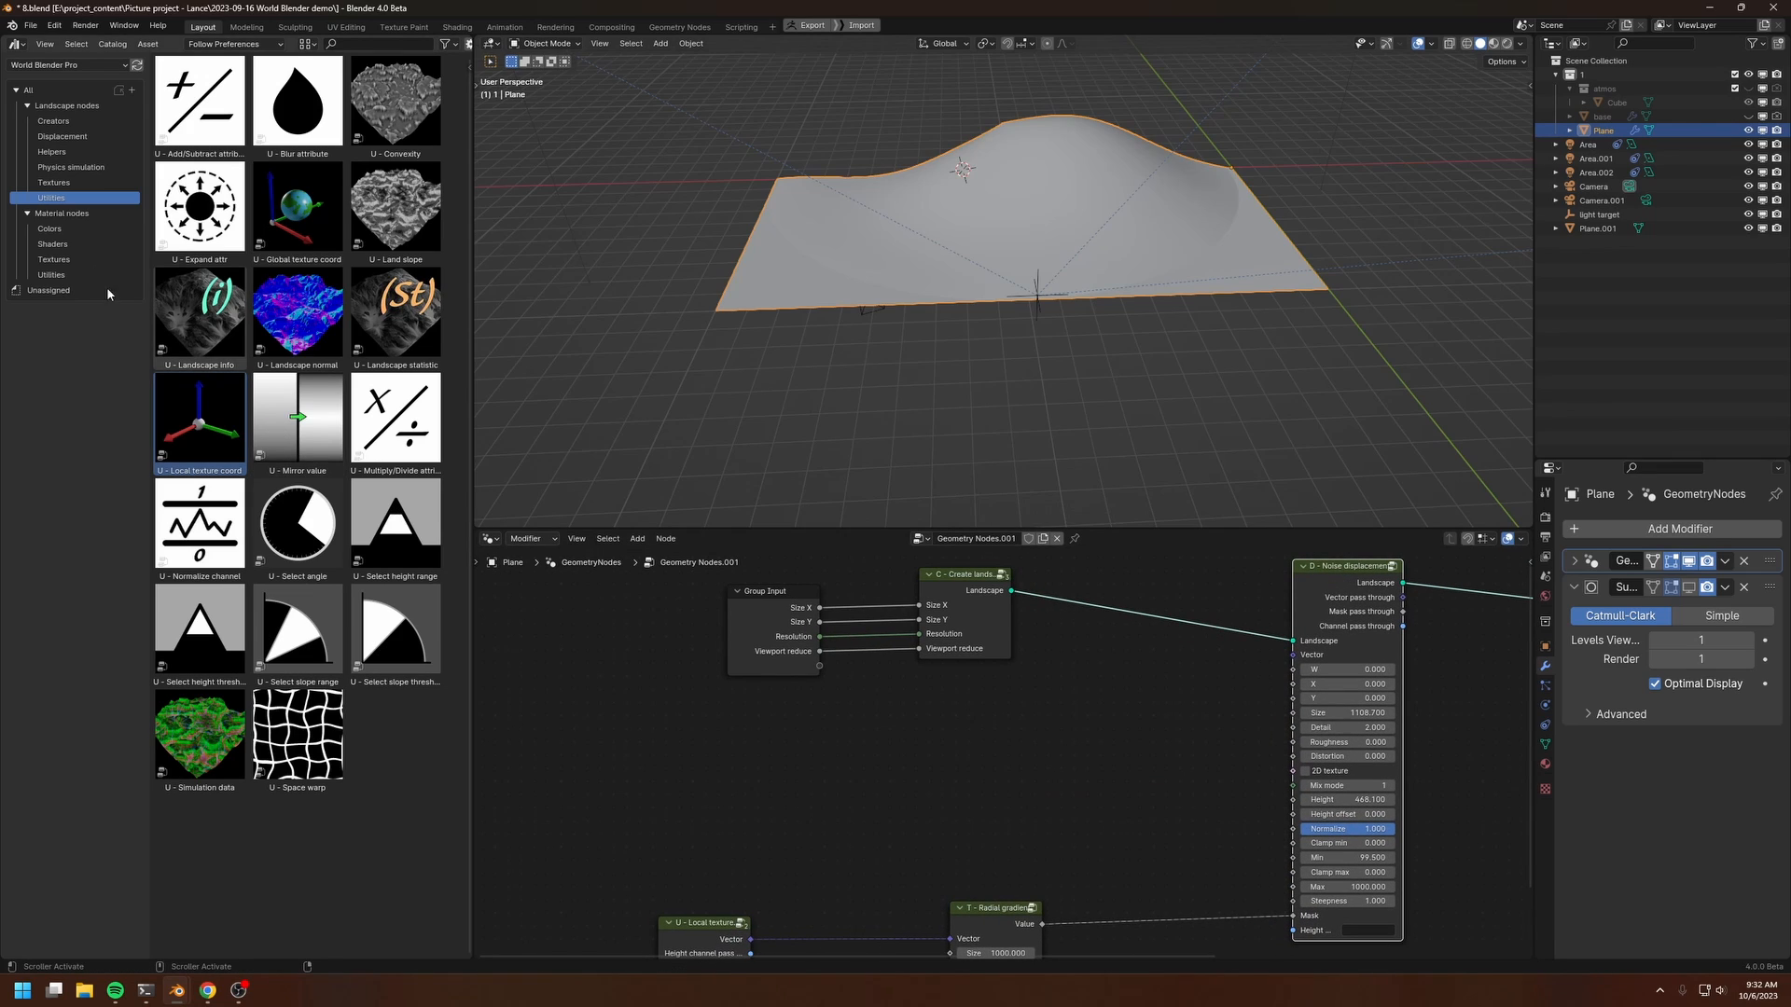
pyautogui.click(52, 151)
pyautogui.moveTo(200, 317); pyautogui.dragTo(1095, 588)
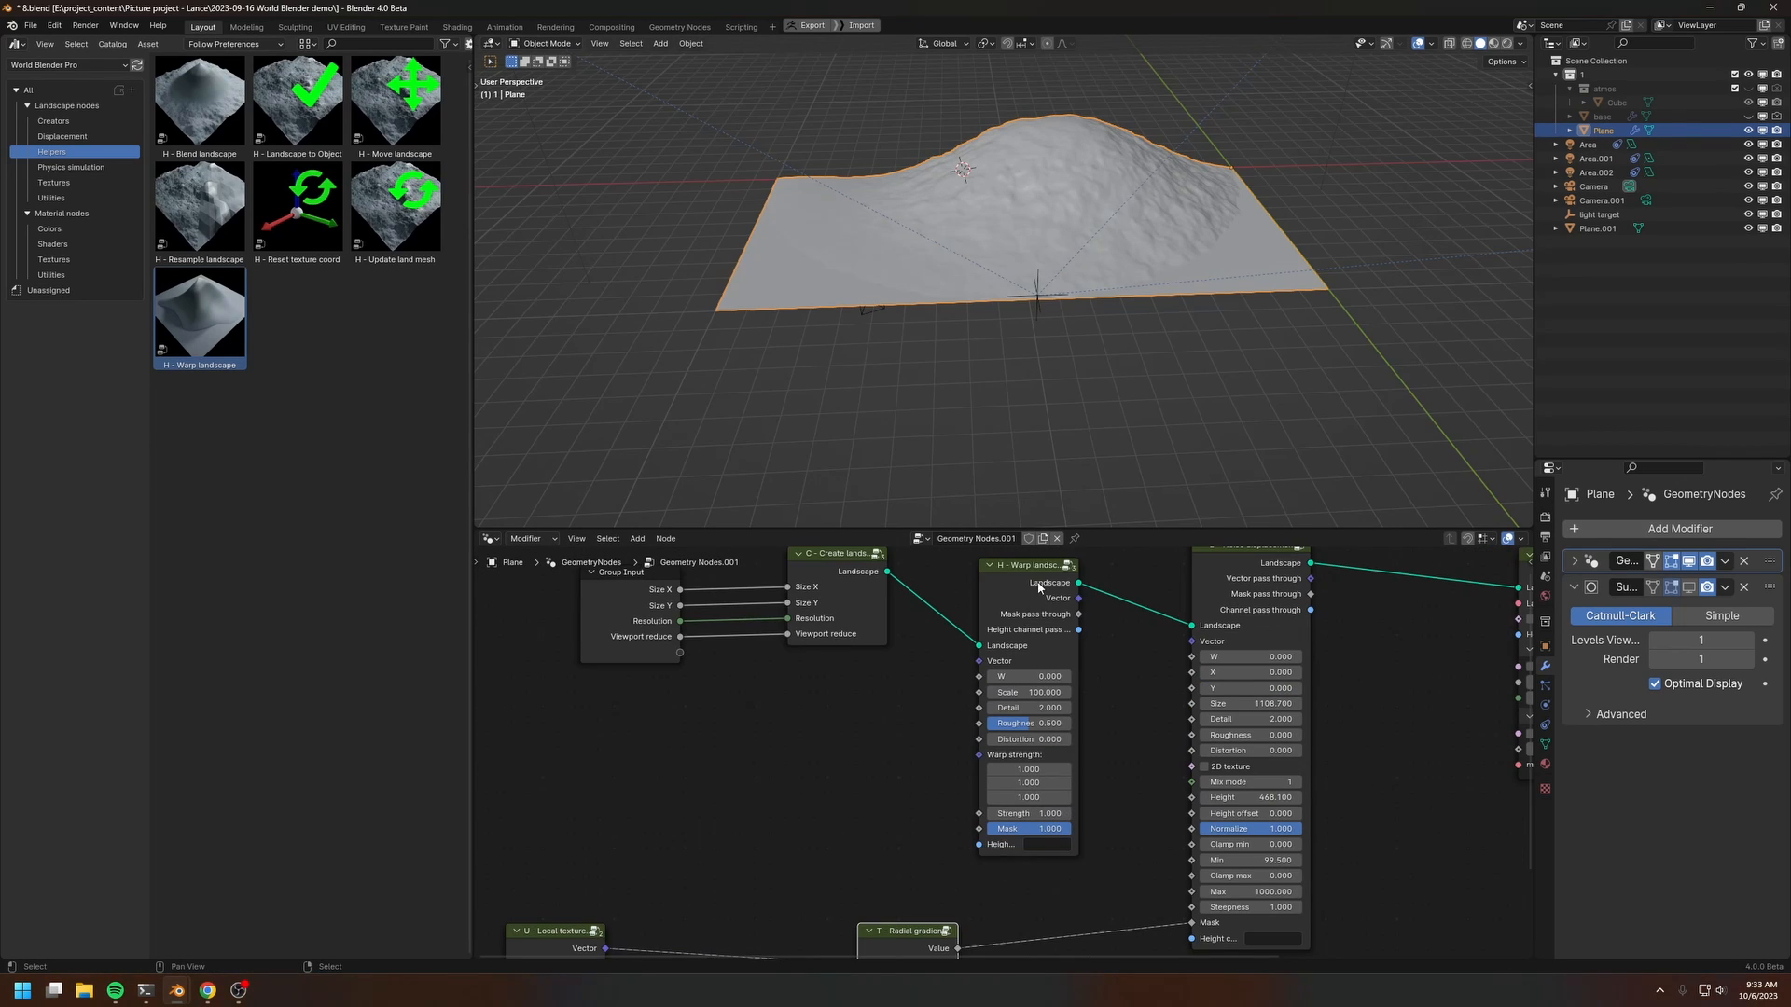
pyautogui.moveTo(1043, 589); pyautogui.dragTo(1043, 595)
pyautogui.moveTo(1125, 615); pyautogui.dragTo(1032, 654, button='middle')
pyautogui.moveTo(943, 623); pyautogui.dragTo(936, 611)
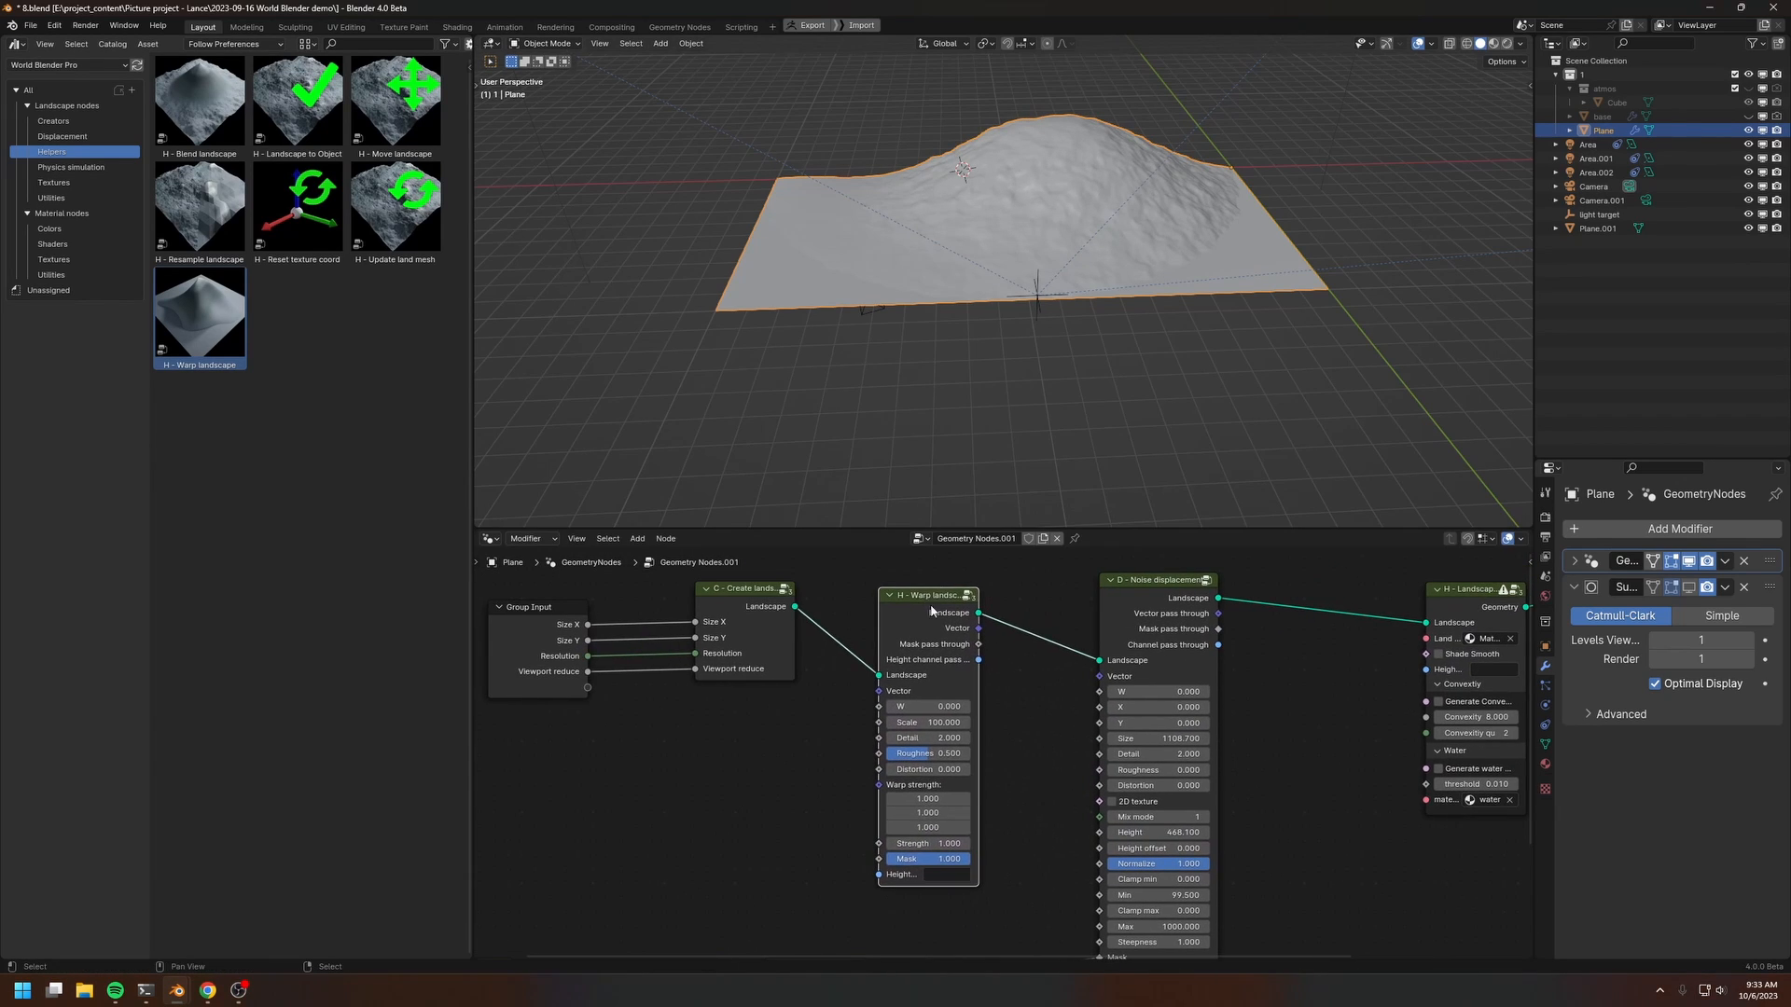
# Step: Shift the Local texture coord and Radial gradient nodes slightly toward the Noise displacement node and inspect the warped landscape from above
pyautogui.moveTo(899, 799); pyautogui.dragTo(1081, 659, button='middle')
pyautogui.moveTo(628, 855); pyautogui.dragTo(690, 843)
pyautogui.moveTo(986, 827); pyautogui.dragTo(1030, 808)
pyautogui.moveTo(1042, 823); pyautogui.dragTo(1027, 785, button='middle')
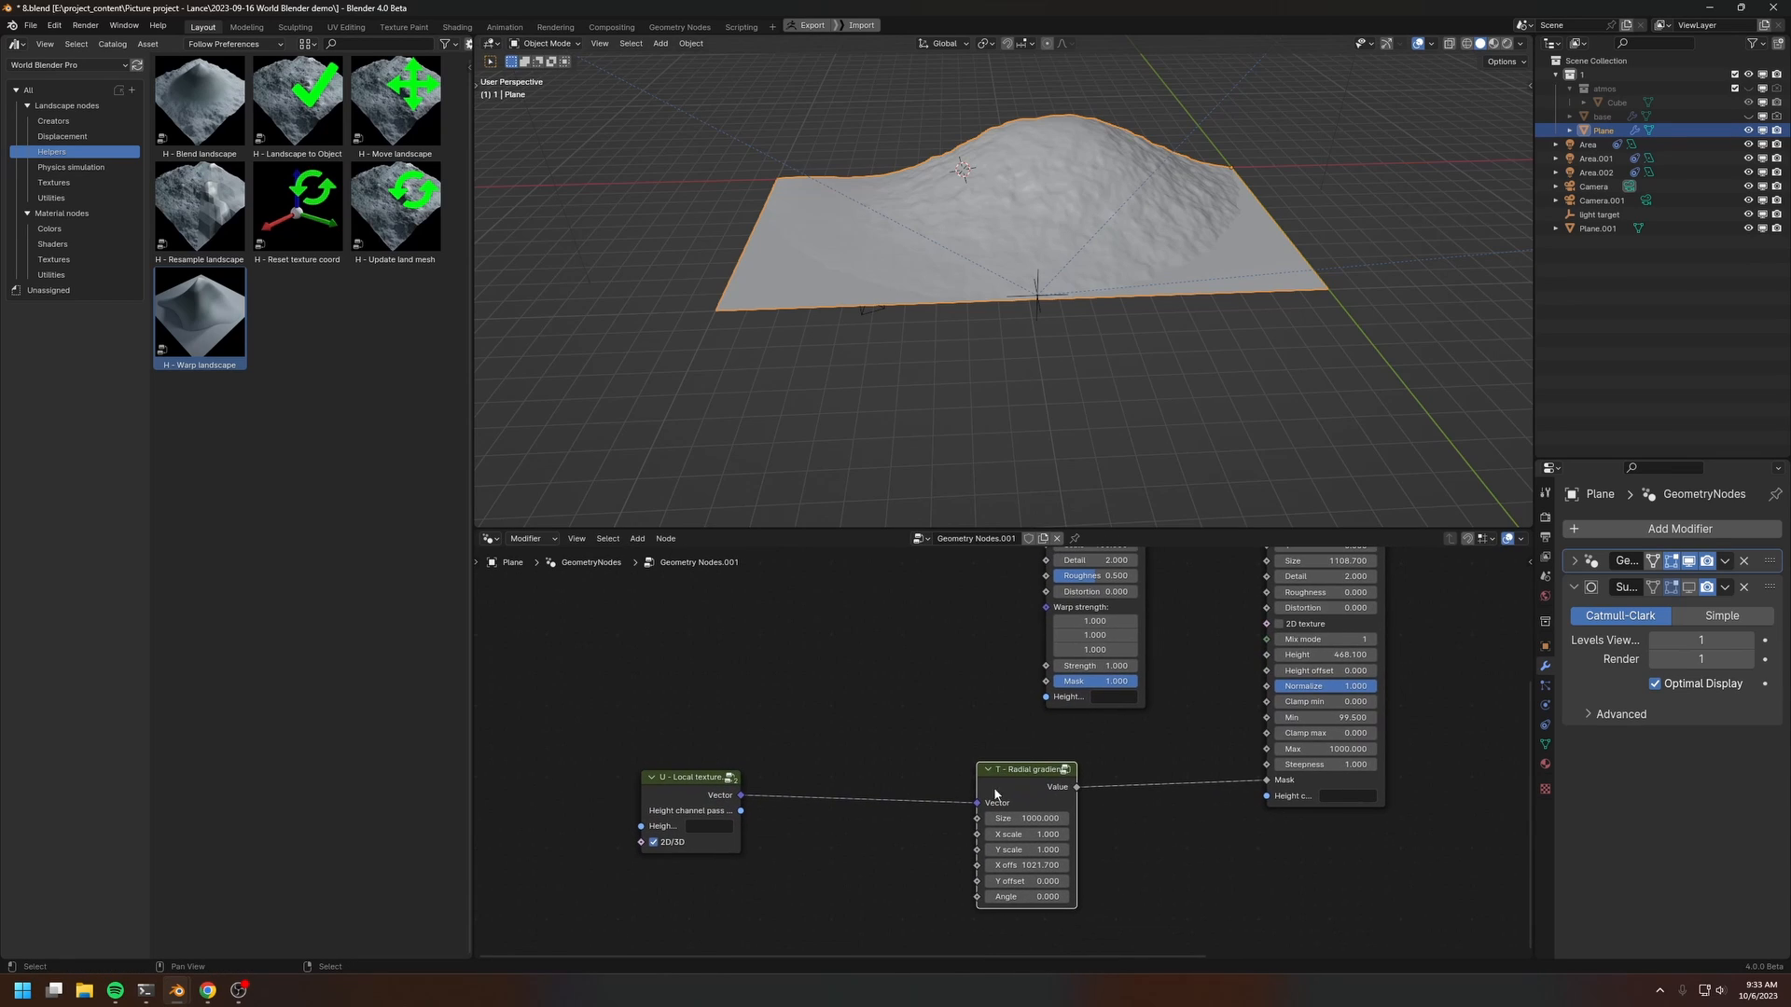
pyautogui.moveTo(1416, 618); pyautogui.dragTo(1131, 863, button='middle')
pyautogui.moveTo(1001, 246); pyautogui.dragTo(982, 231, button='middle')
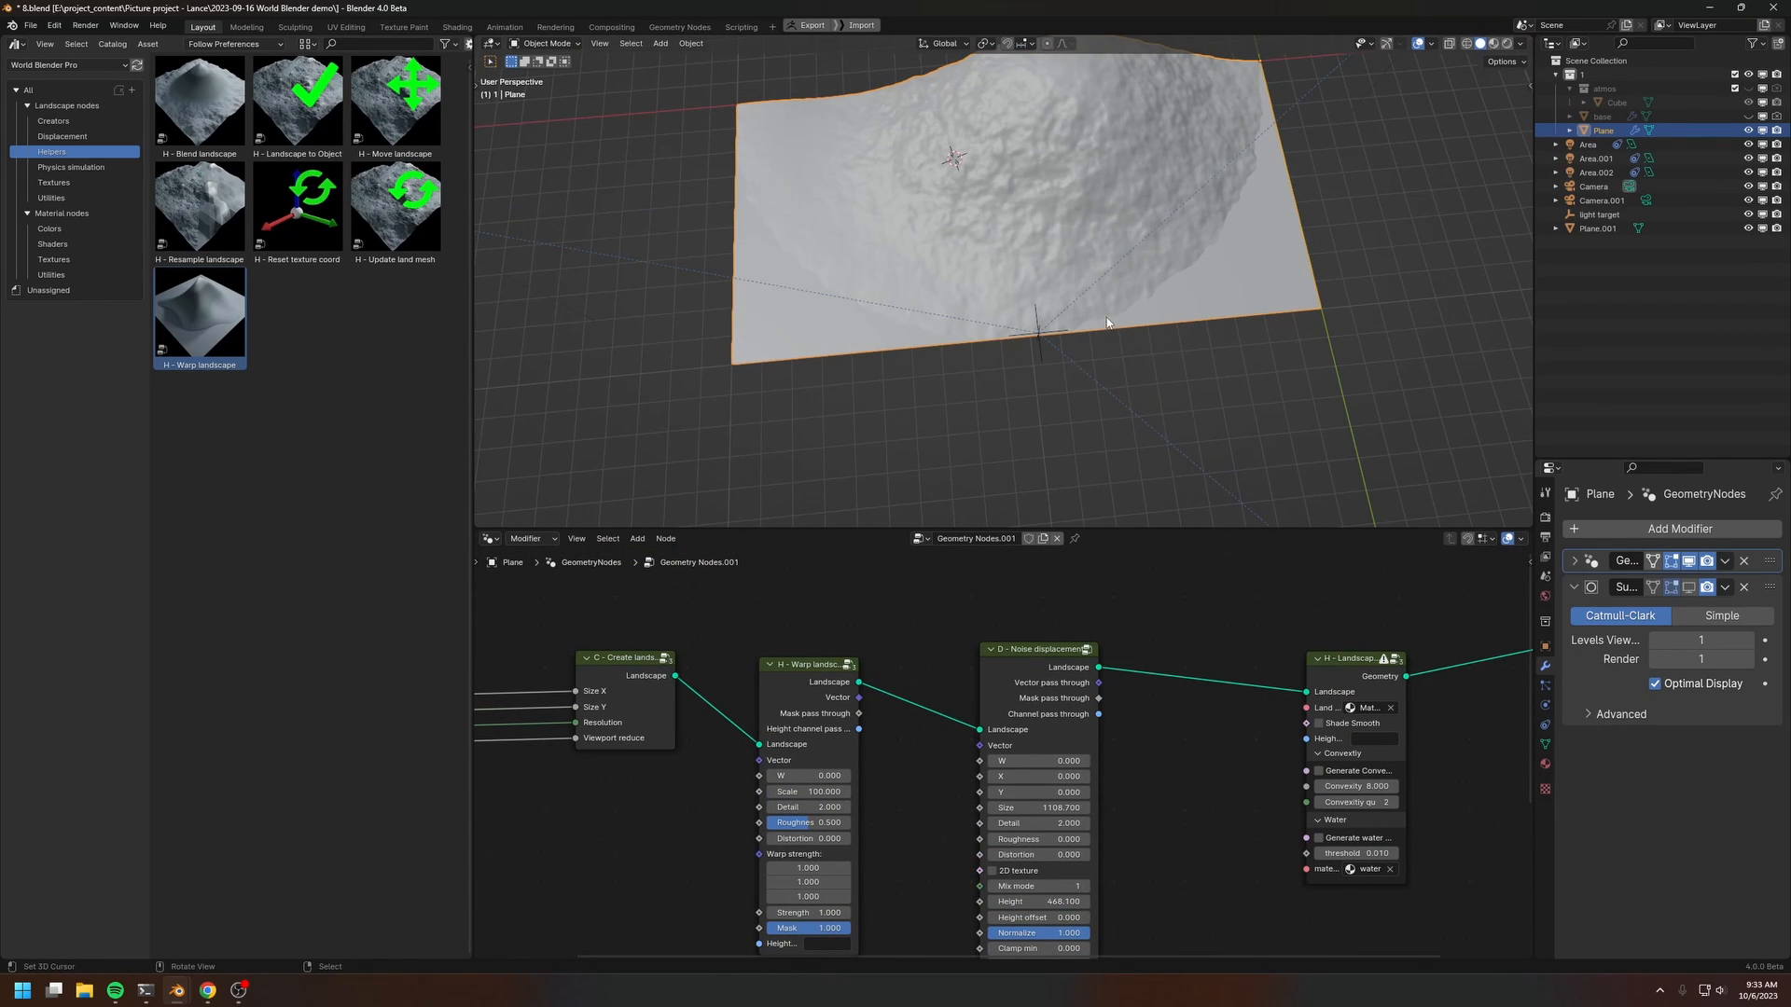
# Step: Browse the landscape texture assets and the material texture assets
pyautogui.click(53, 182)
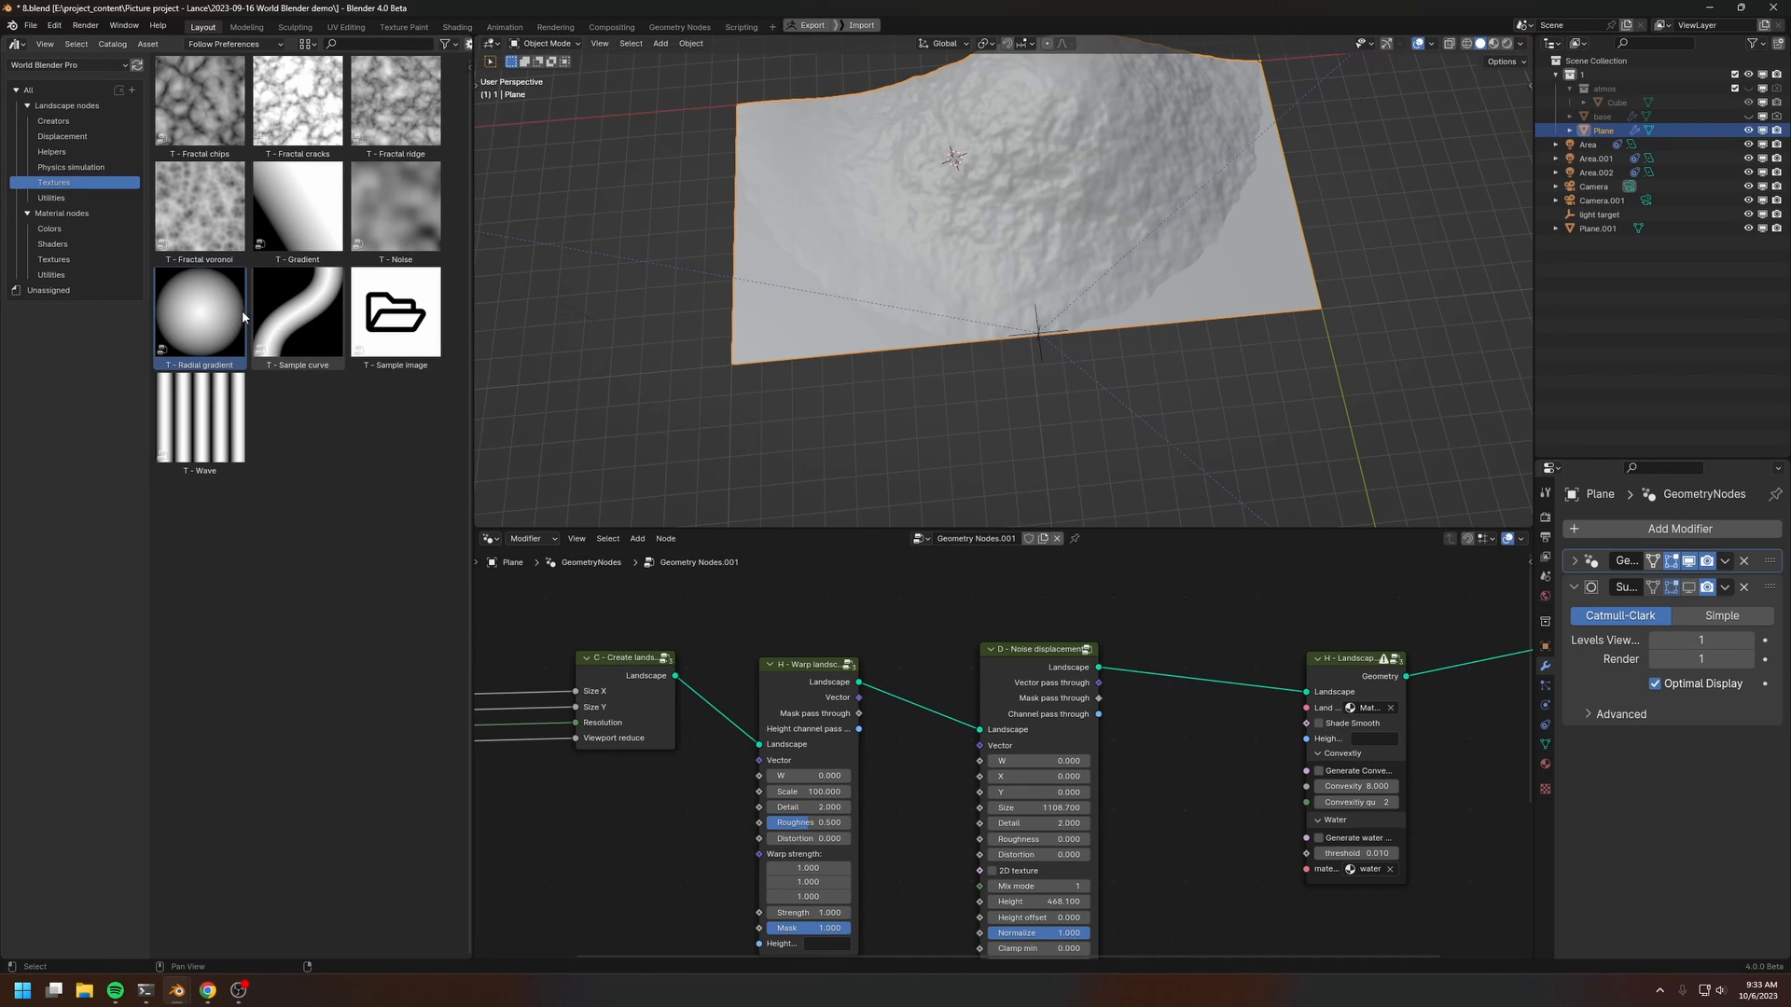
pyautogui.scroll(-4, 981, 683)
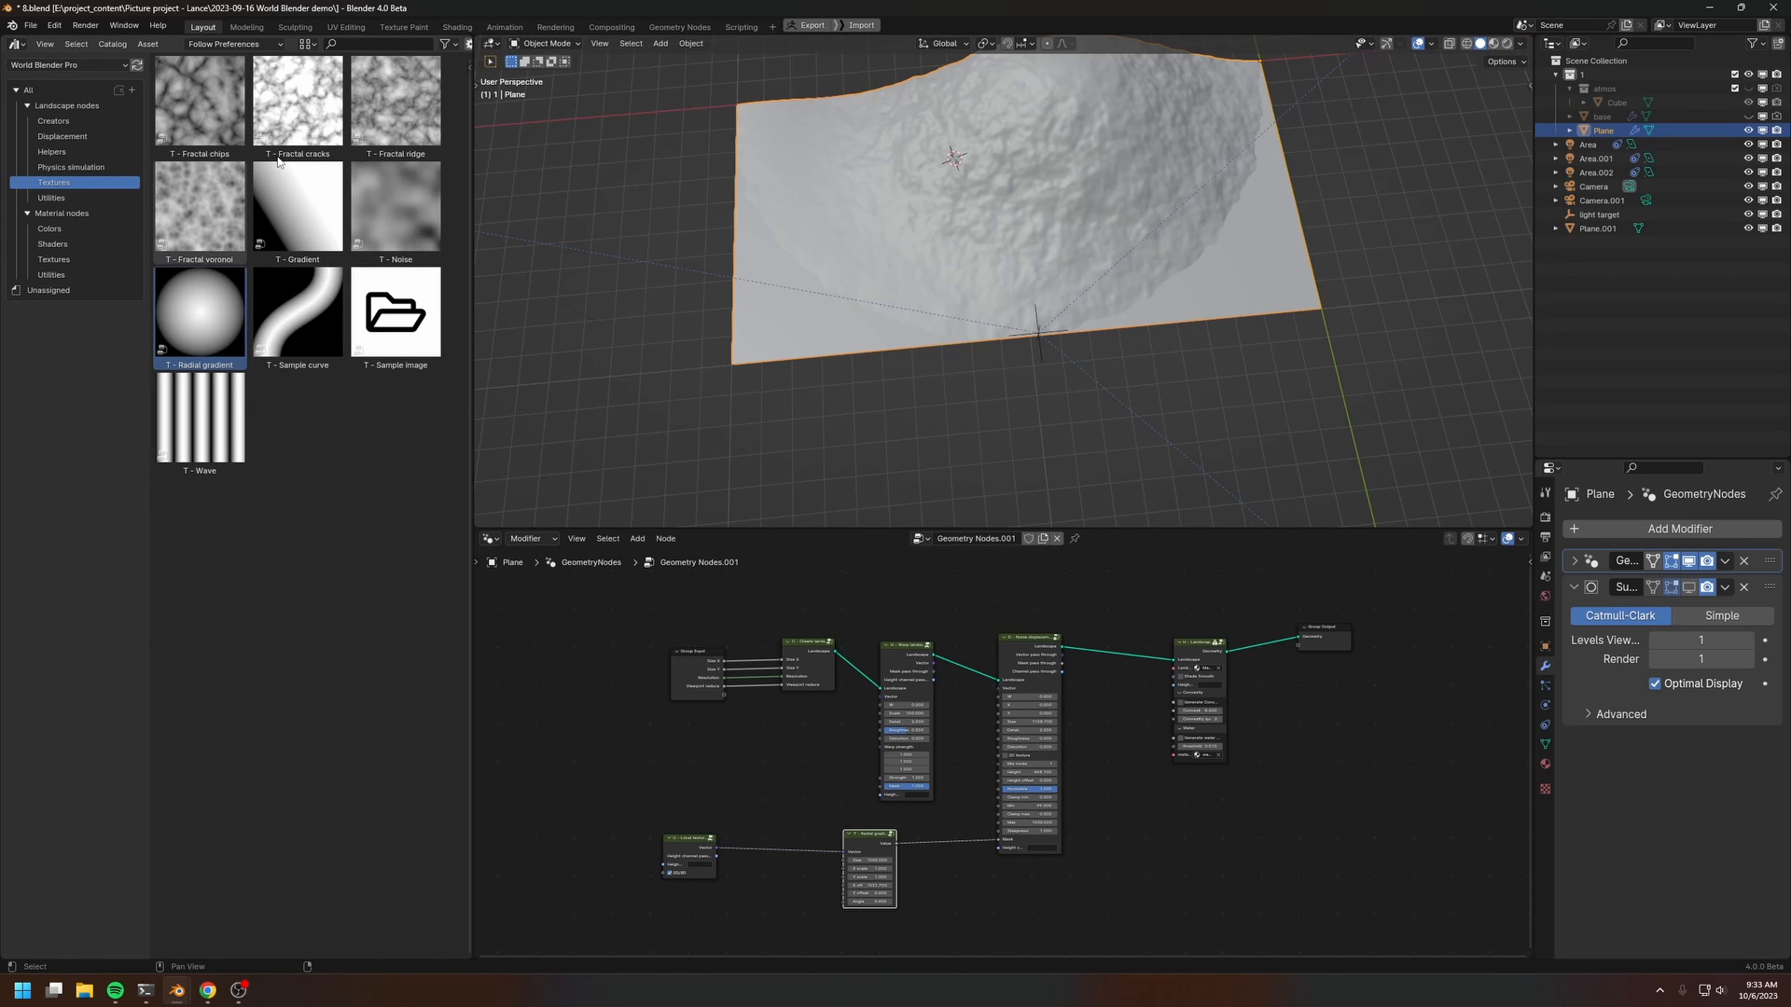
pyautogui.click(56, 259)
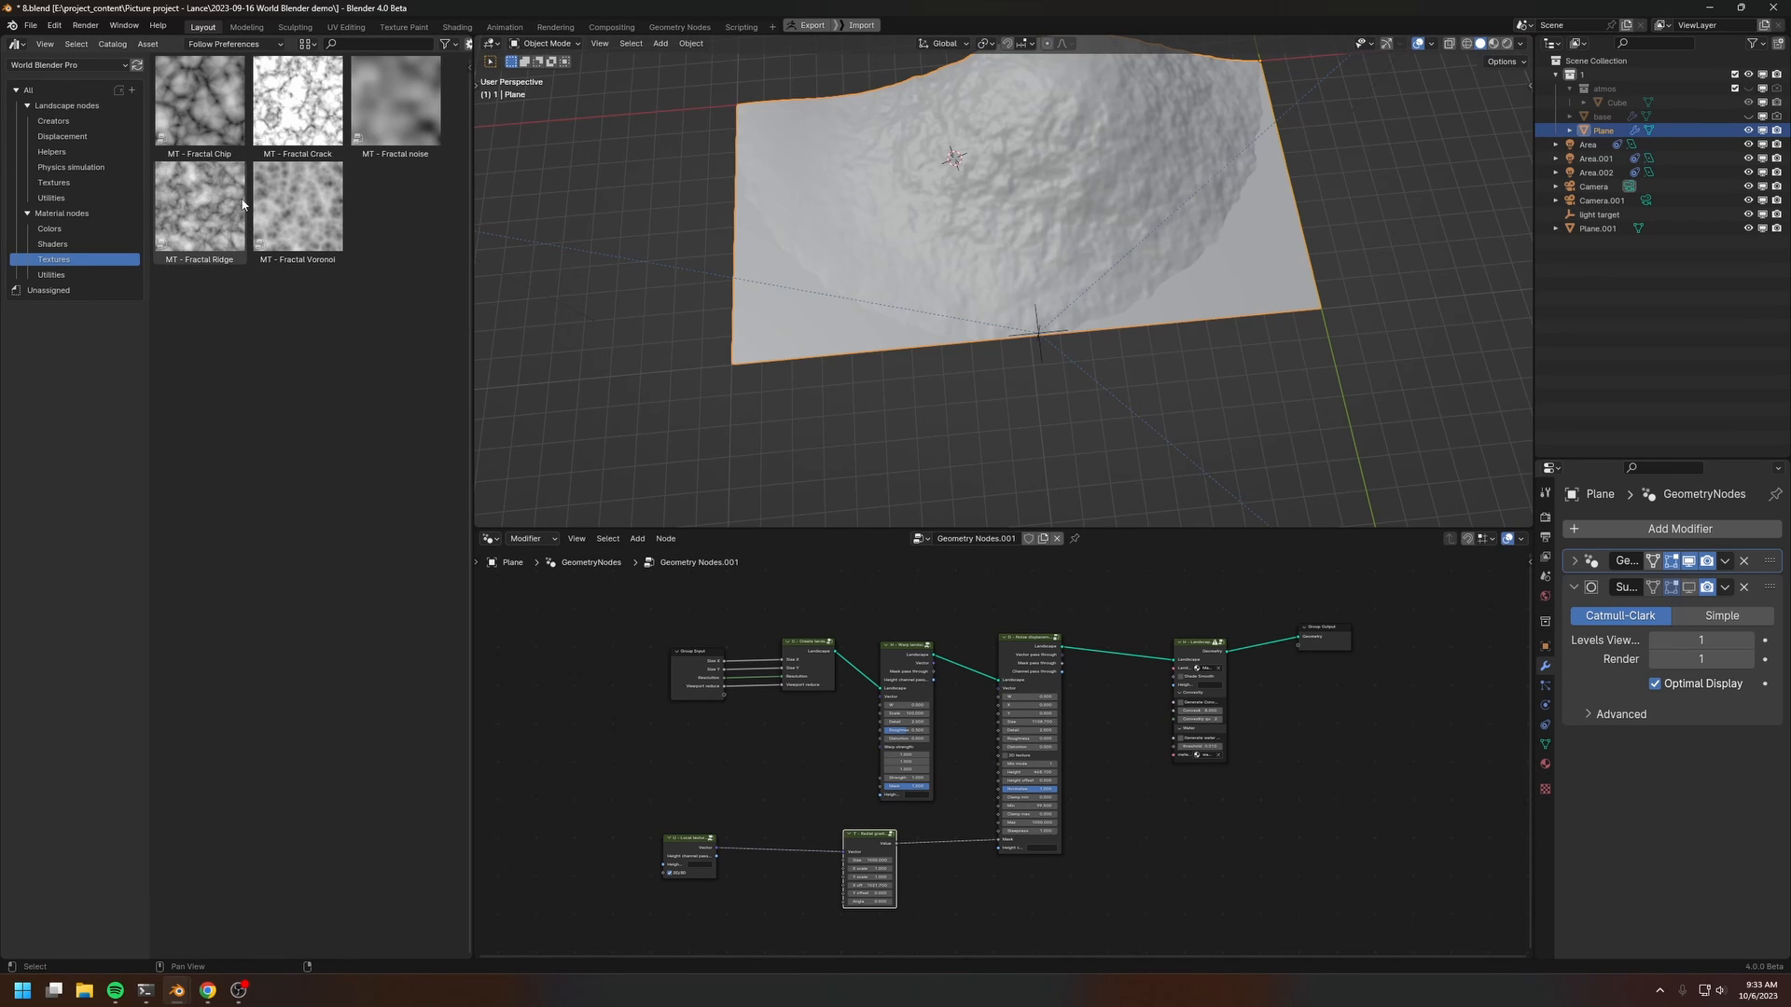
# Step: Remove the Warp landscape node while keeping the landscape link, and delete the Local texture coord and Radial gradient nodes
pyautogui.scroll(1, 963, 780)
pyautogui.moveTo(961, 860)
pyautogui.mouseDown(button='middle')
pyautogui.moveTo(962, 779)
pyautogui.moveTo(963, 853)
pyautogui.mouseUp(button='middle')
pyautogui.click(888, 604)
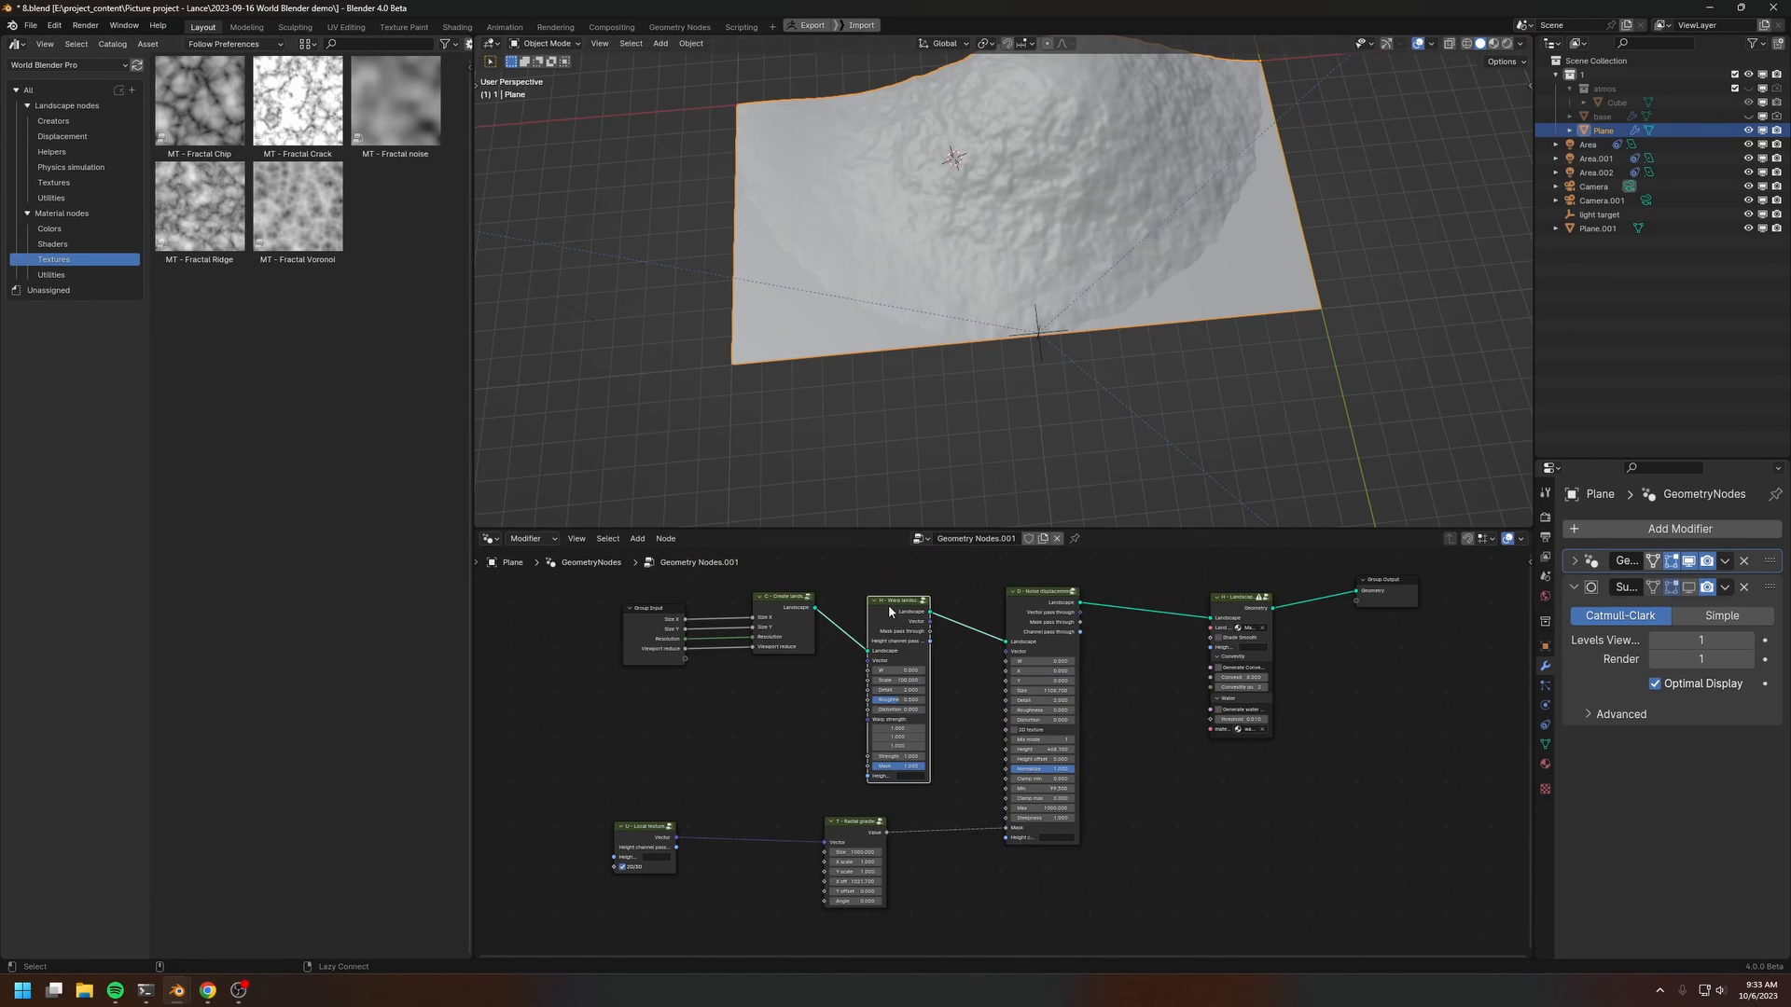
pyautogui.press('m')
pyautogui.hotkey('ctrl', 'x')
pyautogui.moveTo(960, 811); pyautogui.dragTo(491, 915)
pyautogui.press('x')
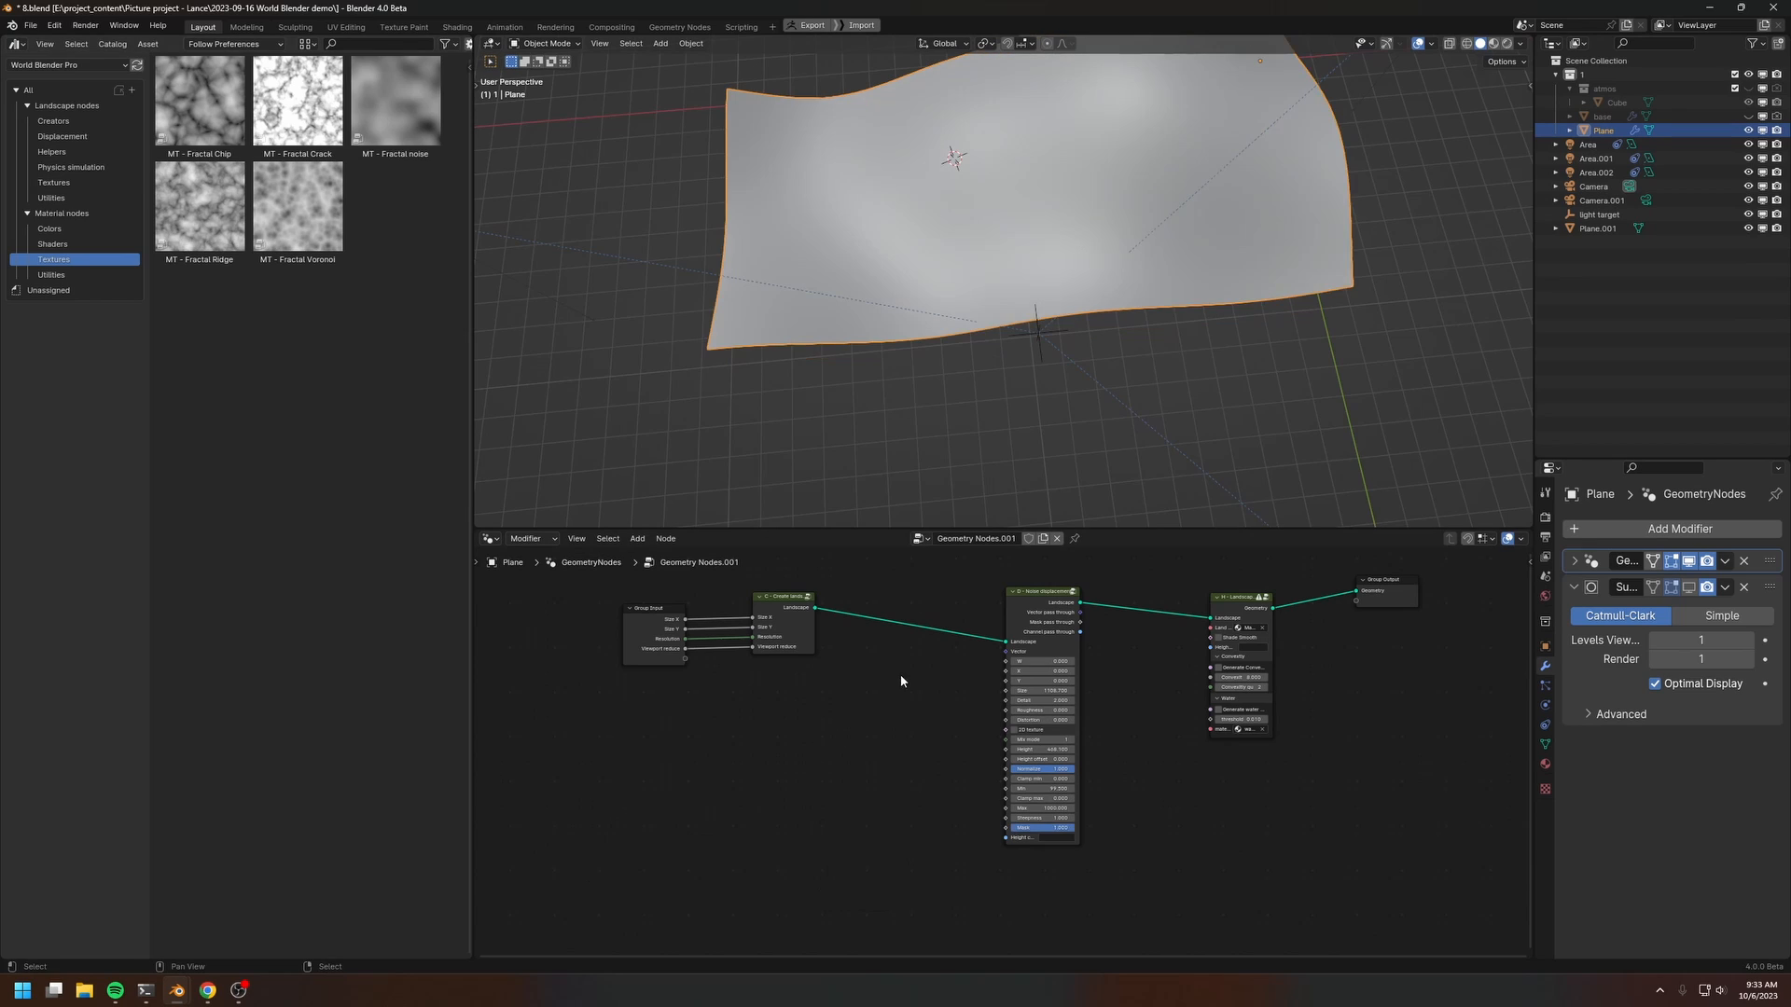
# Step: Move the Noise displacement node closer to Create landscape and reposition the Landscape to Object node to show its land material
pyautogui.moveTo(1027, 615); pyautogui.dragTo(1001, 617)
pyautogui.moveTo(872, 575); pyautogui.dragTo(829, 634)
pyautogui.click(823, 716)
pyautogui.moveTo(823, 715); pyautogui.dragTo(848, 748, button='middle')
pyautogui.scroll(3, 896, 788)
pyautogui.moveTo(940, 822); pyautogui.dragTo(616, 818, button='middle')
pyautogui.scroll(8, 1066, 707)
pyautogui.moveTo(1165, 688); pyautogui.dragTo(1089, 774, button='middle')
pyautogui.moveTo(1023, 660); pyautogui.dragTo(1113, 660)
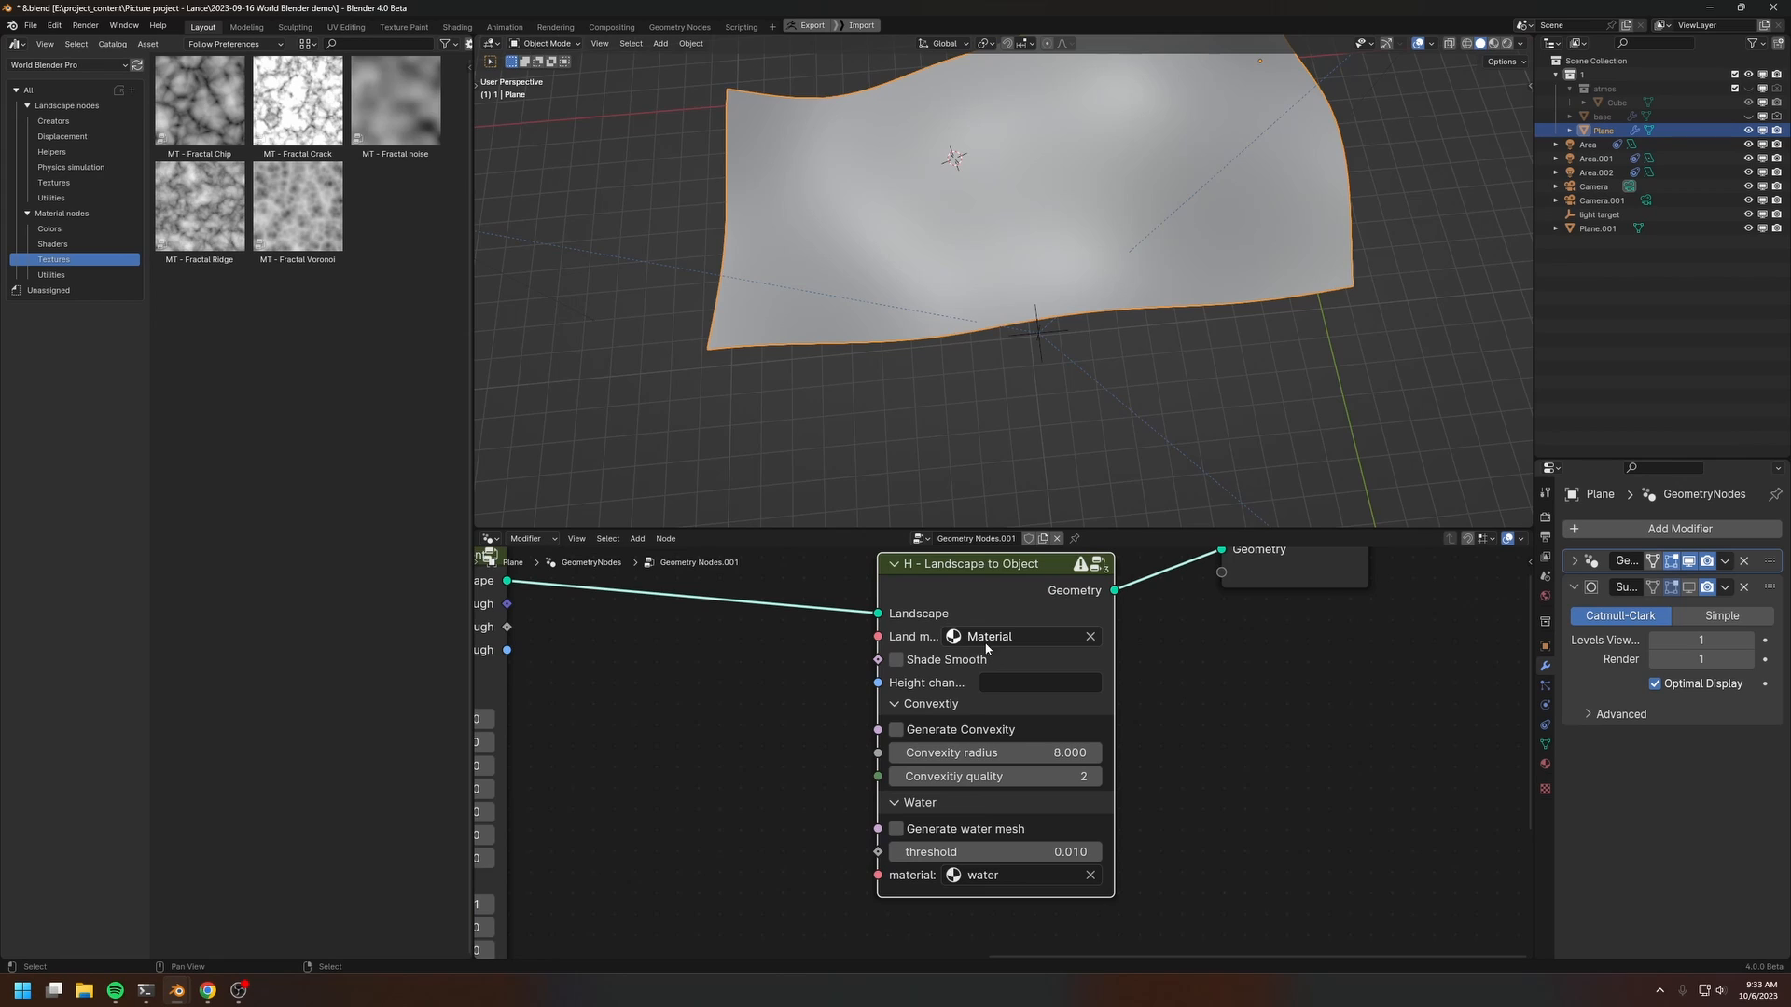
# Step: Show the landscape in rendered shading through the camera and switch the node area to the Shader Editor
pyautogui.press('z')
pyautogui.click(1056, 174)
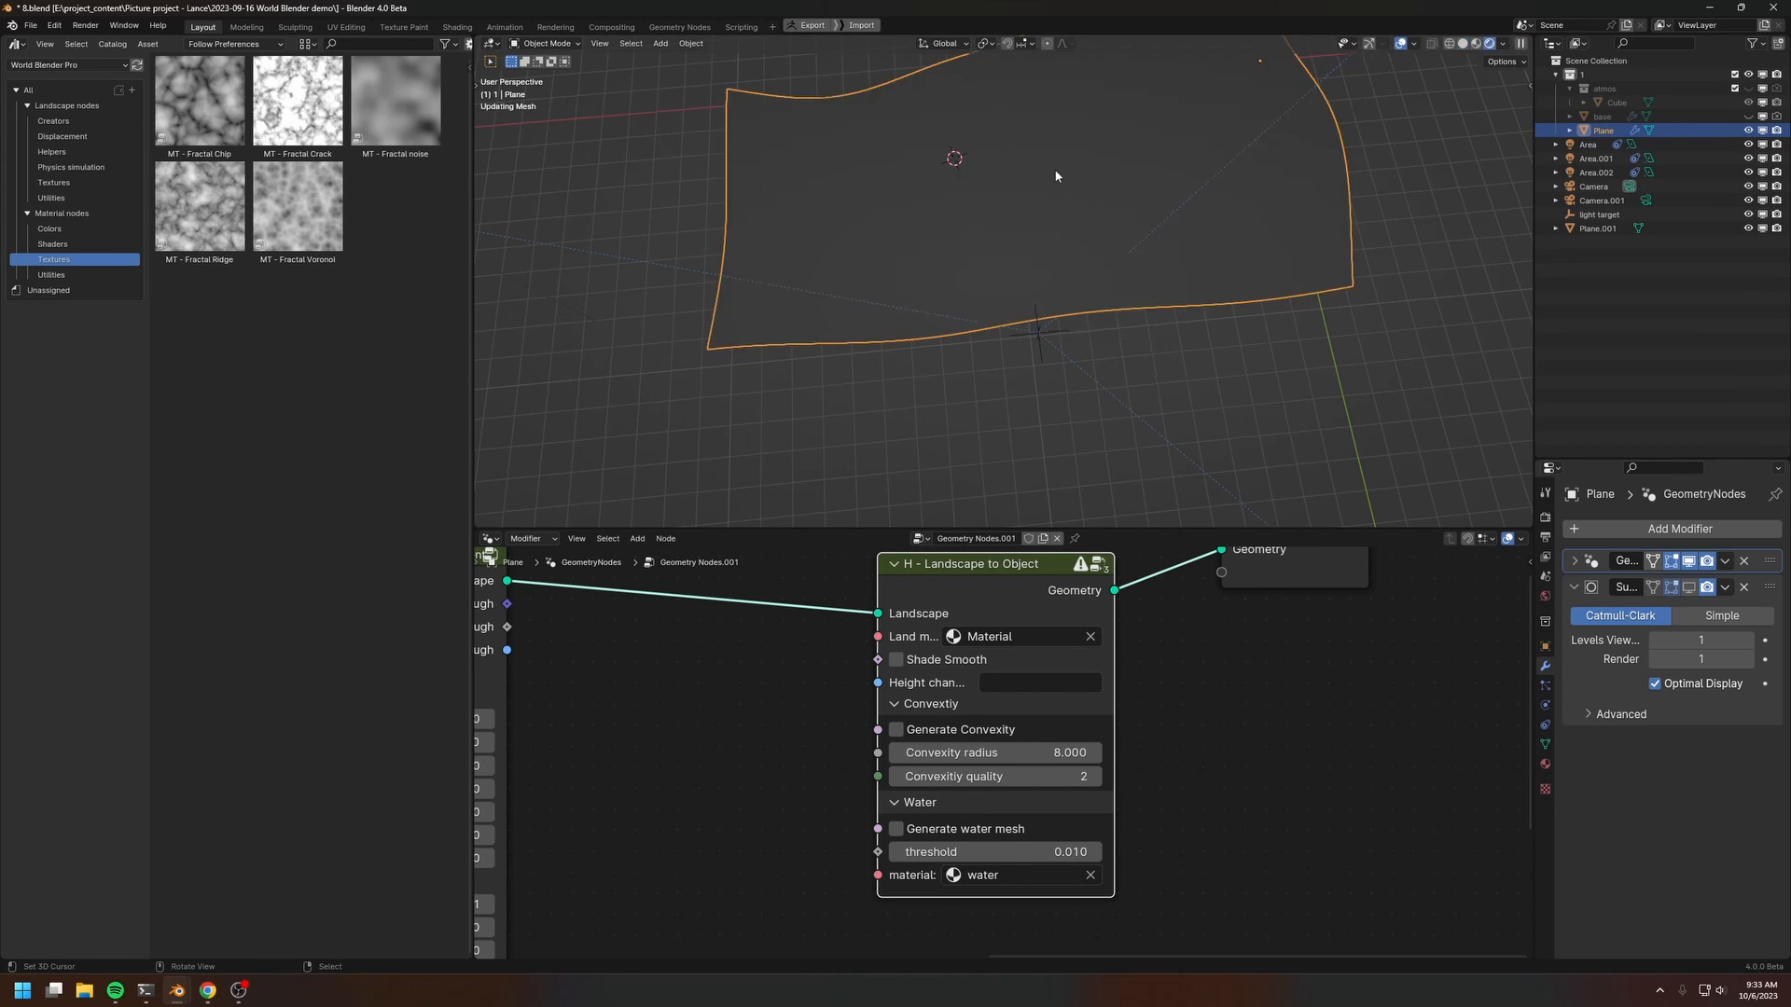
pyautogui.press('KP_0')
pyautogui.keyDown('shift'); pyautogui.moveTo(1037, 394); pyautogui.dragTo(1055, 390, button='middle'); pyautogui.keyUp('shift')
pyautogui.click(490, 538)
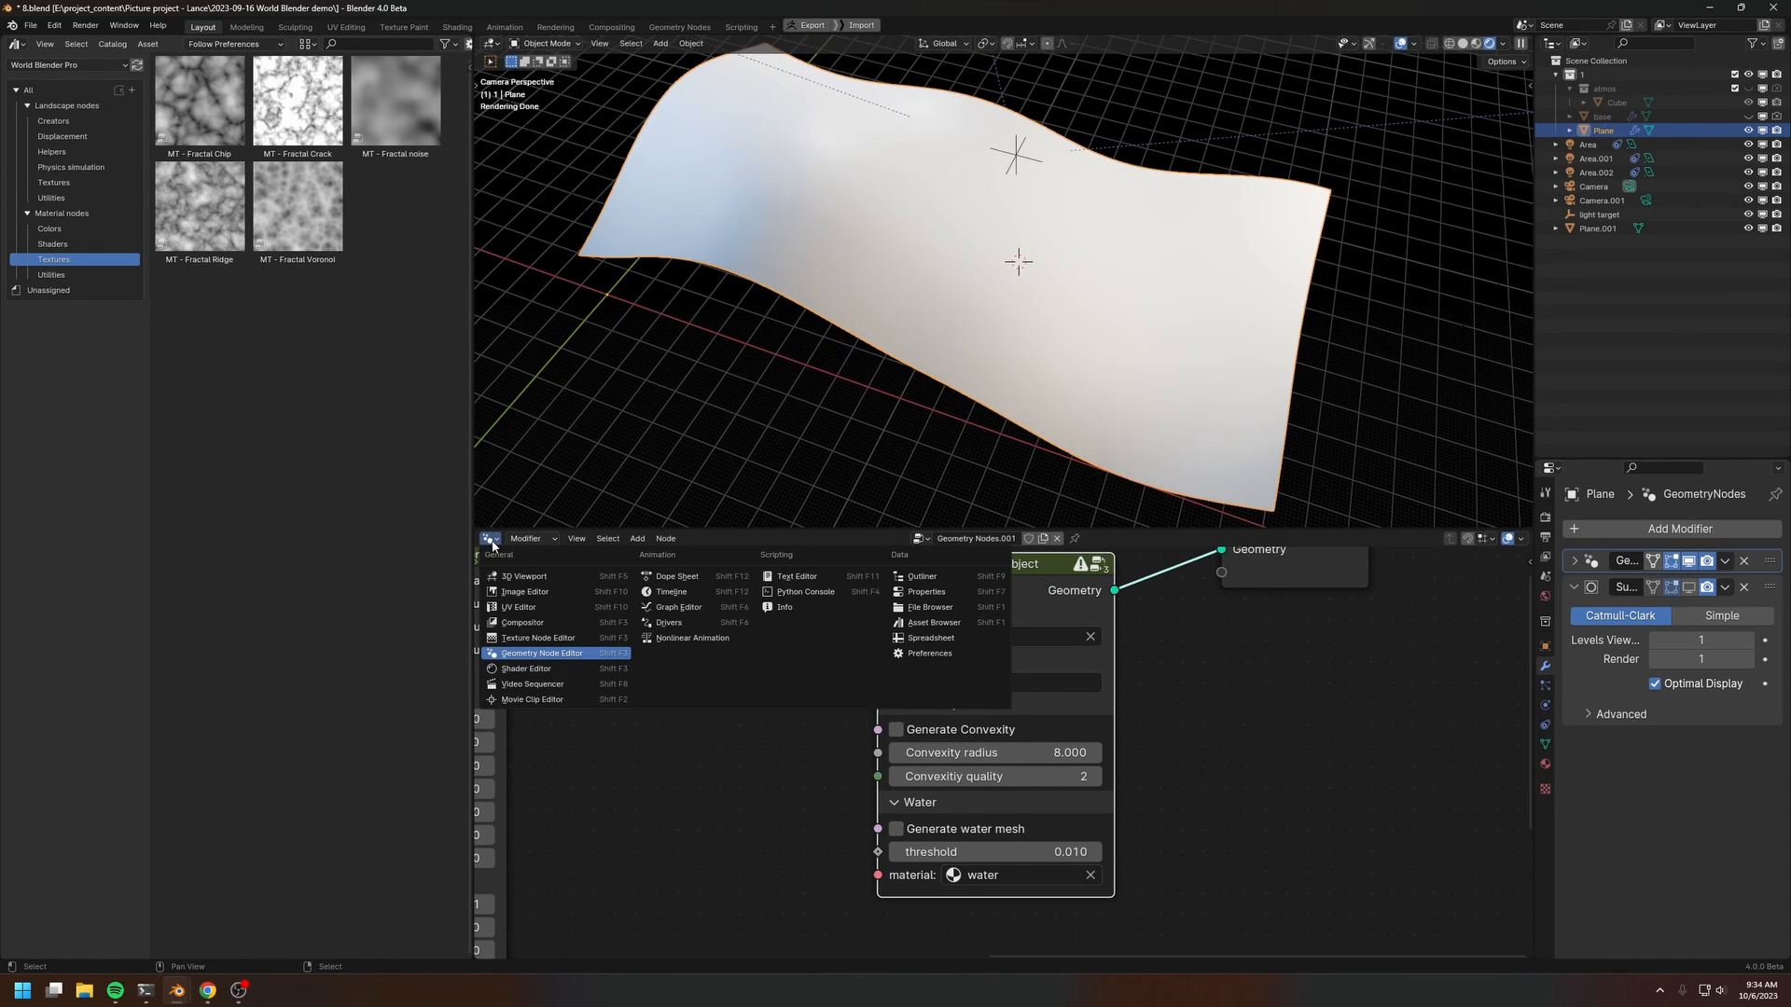
pyautogui.click(543, 683)
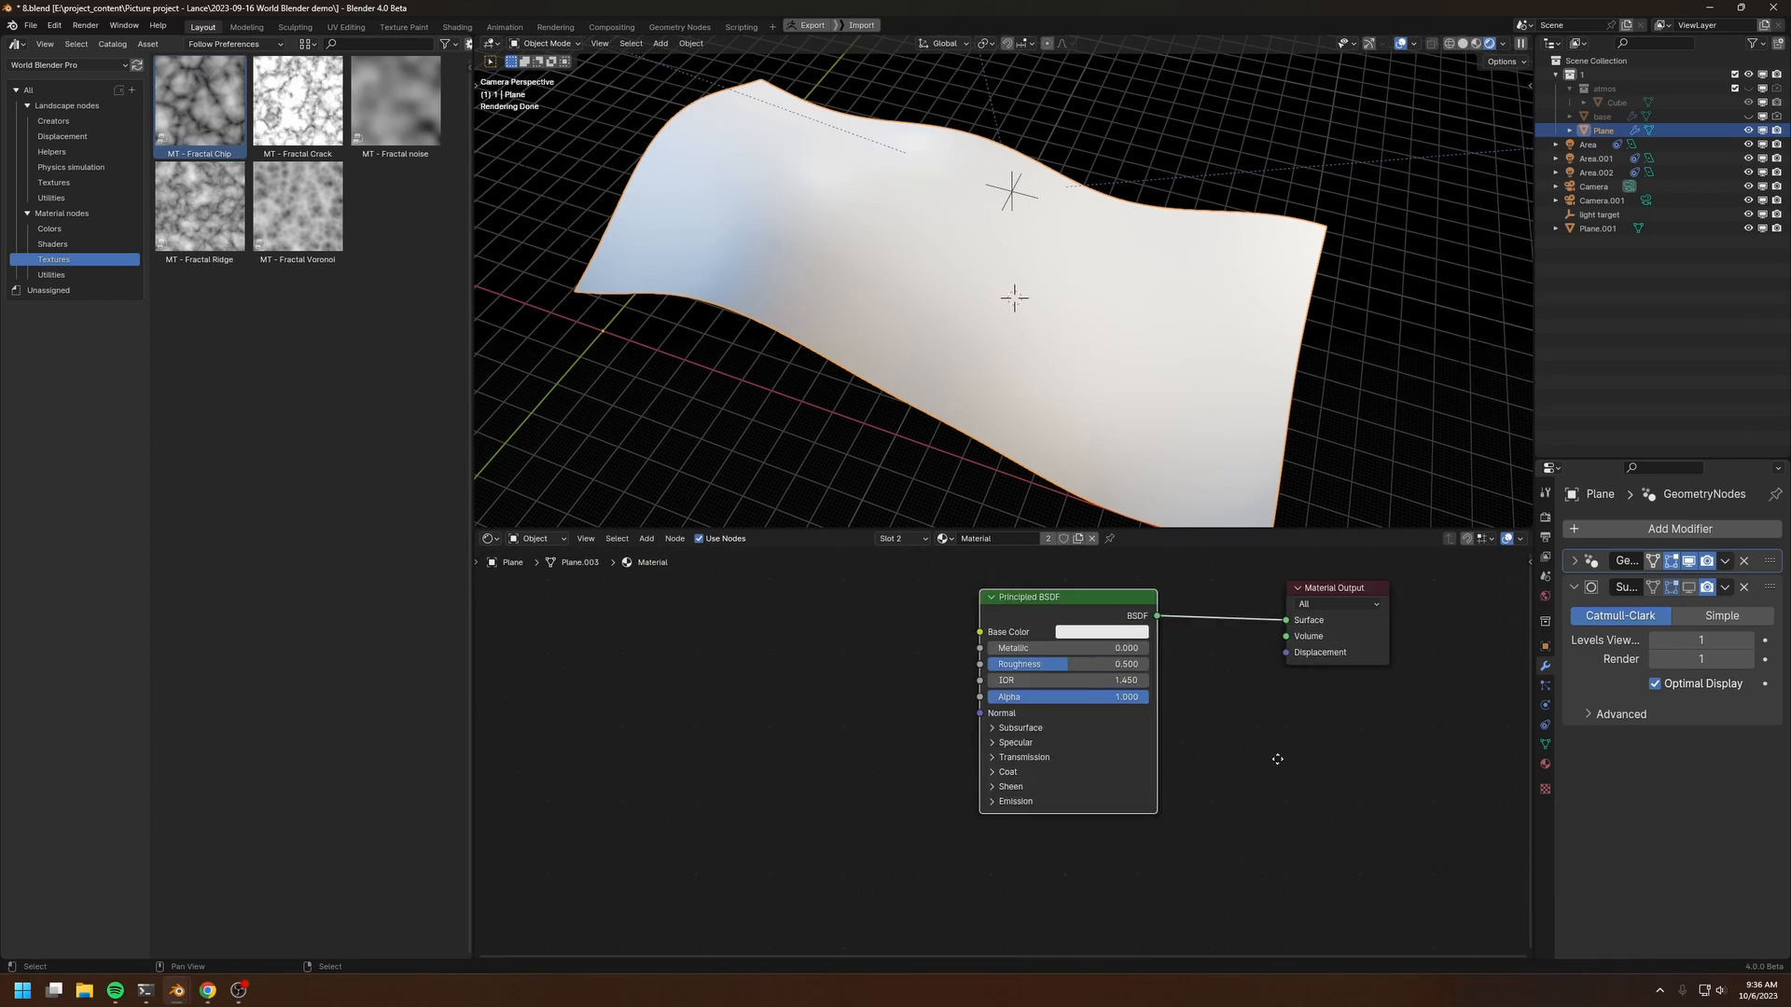
pyautogui.moveTo(1275, 759); pyautogui.dragTo(1148, 744, button='middle')
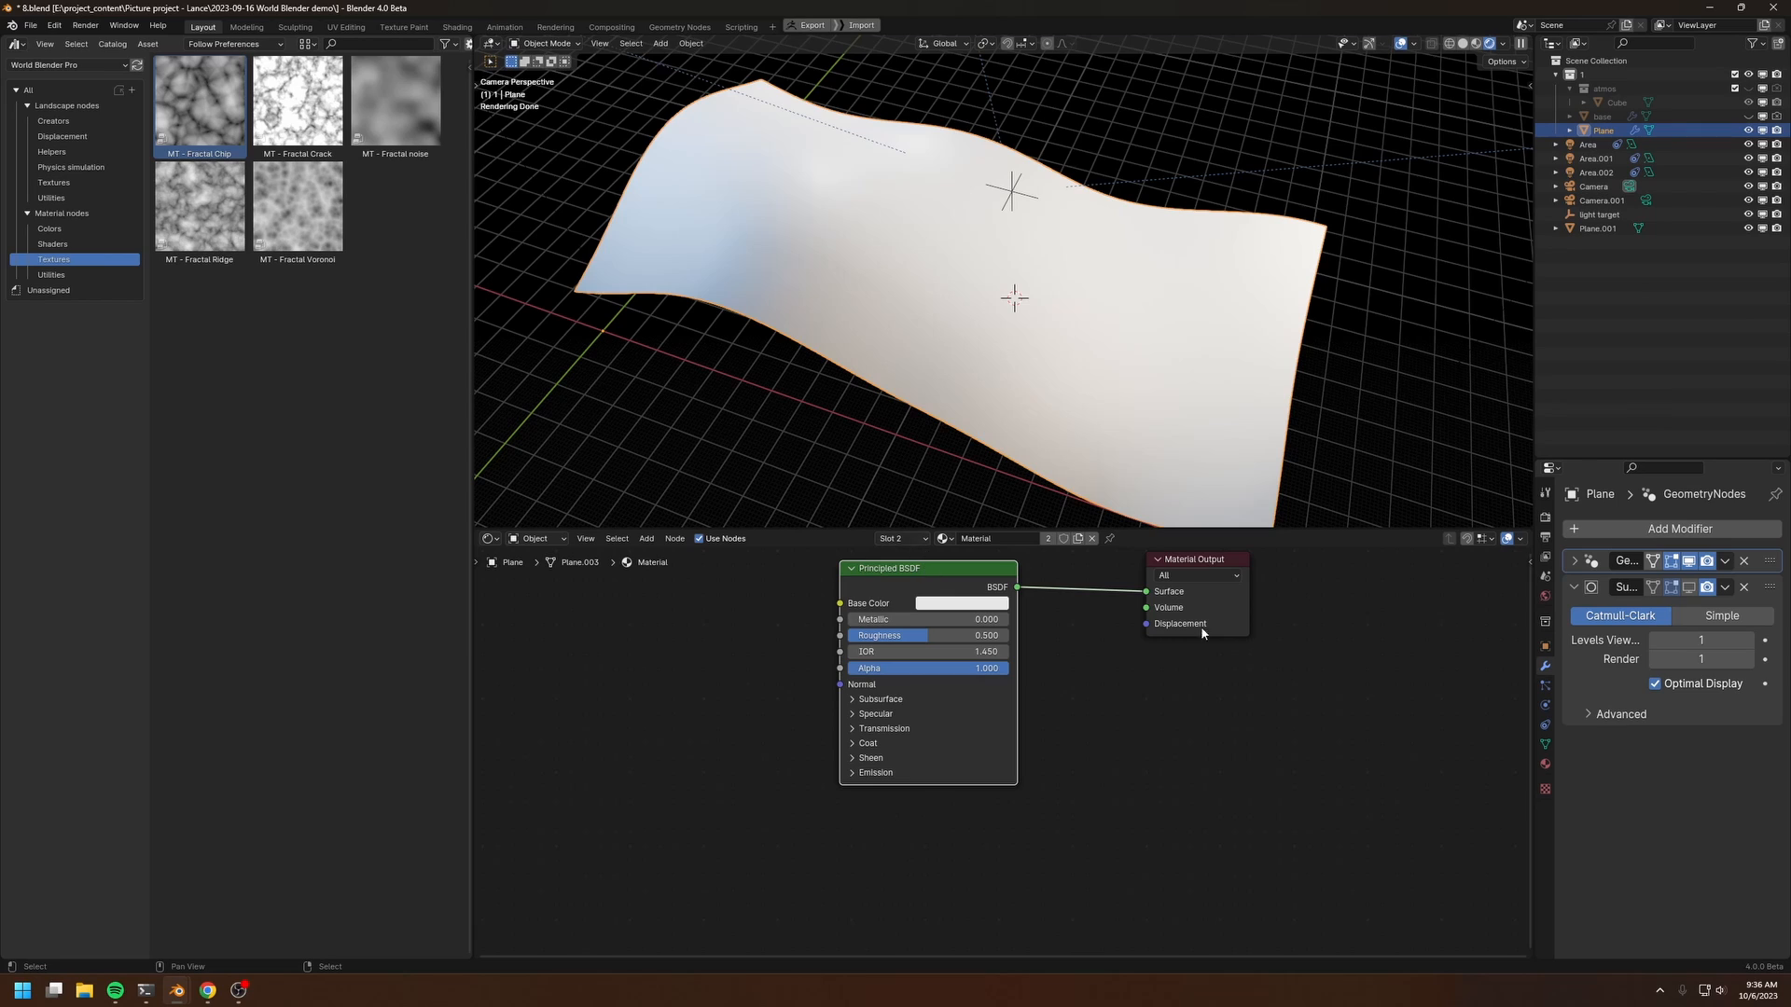
# Step: Set the landscape material's surface displacement method to Displacement and Bump
pyautogui.click(1545, 763)
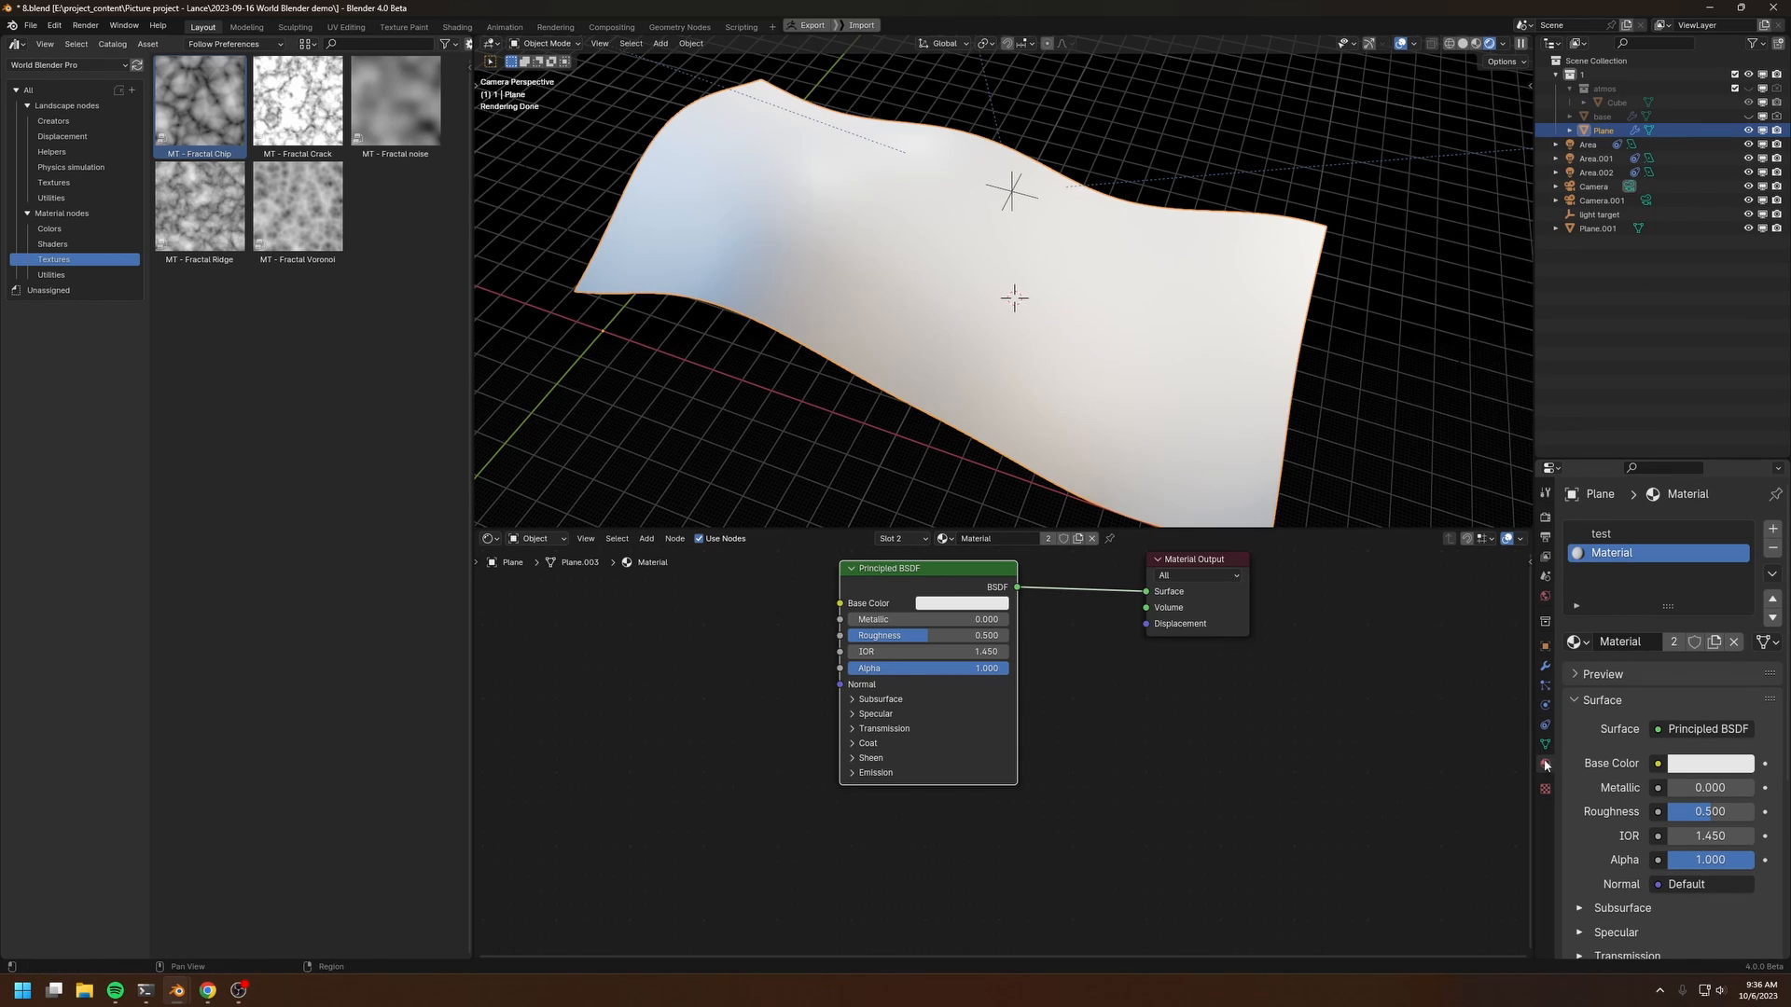
pyautogui.click(1603, 701)
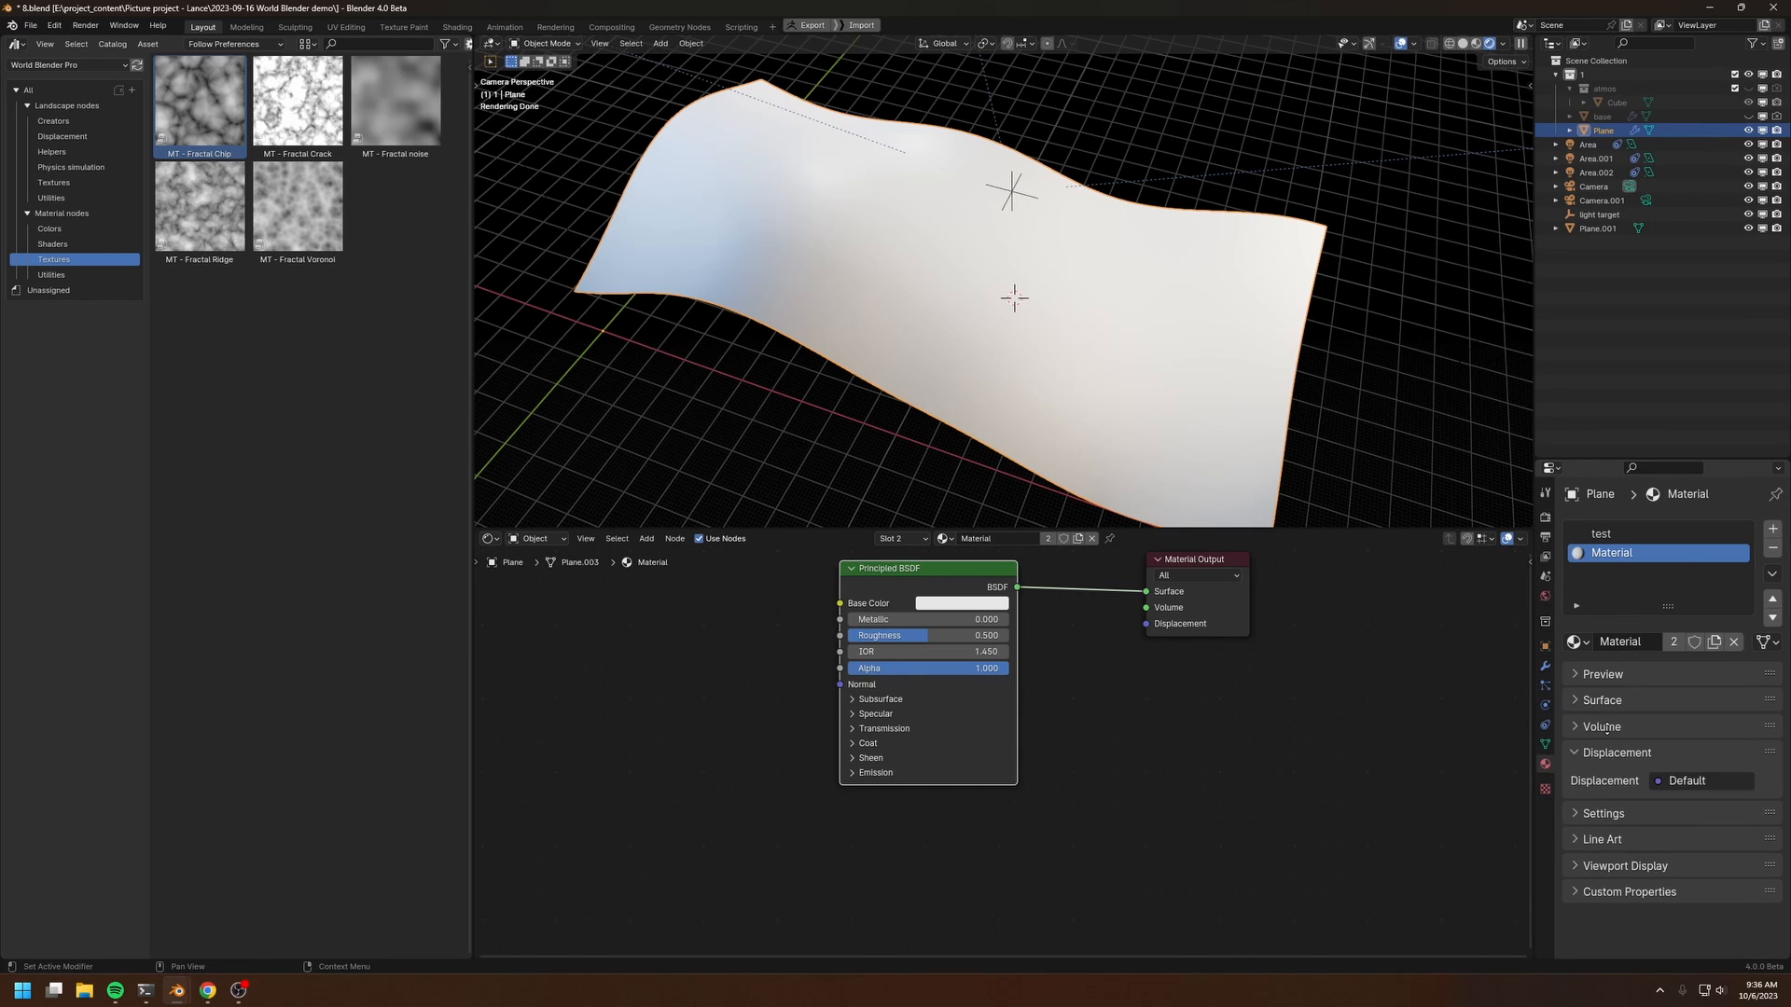
pyautogui.click(1601, 814)
pyautogui.scroll(-5, 1608, 711)
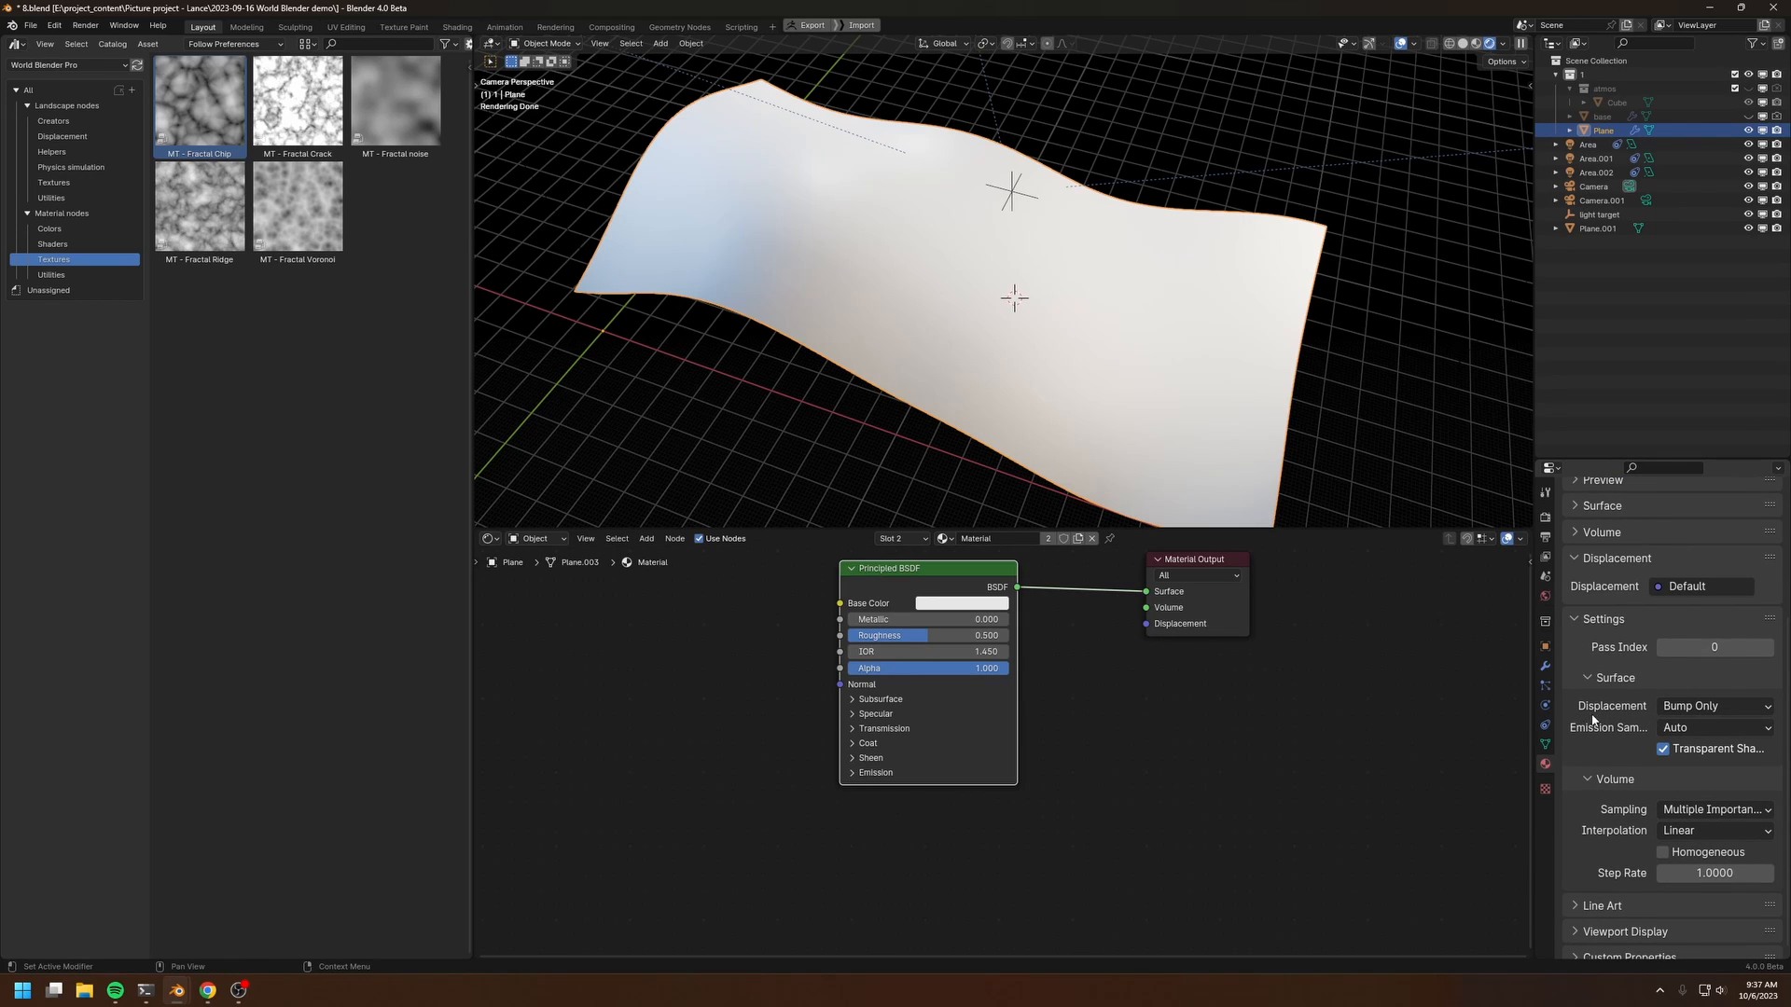
pyautogui.click(1688, 706)
pyautogui.click(1678, 773)
# Step: Add the MT - Fractal Chip texture node to the material, placed before the Principled BSDF node
pyautogui.moveTo(934, 692); pyautogui.dragTo(1183, 764, button='middle')
pyautogui.scroll(-1, 1033, 736)
pyautogui.moveTo(994, 686); pyautogui.dragTo(1079, 697, button='middle')
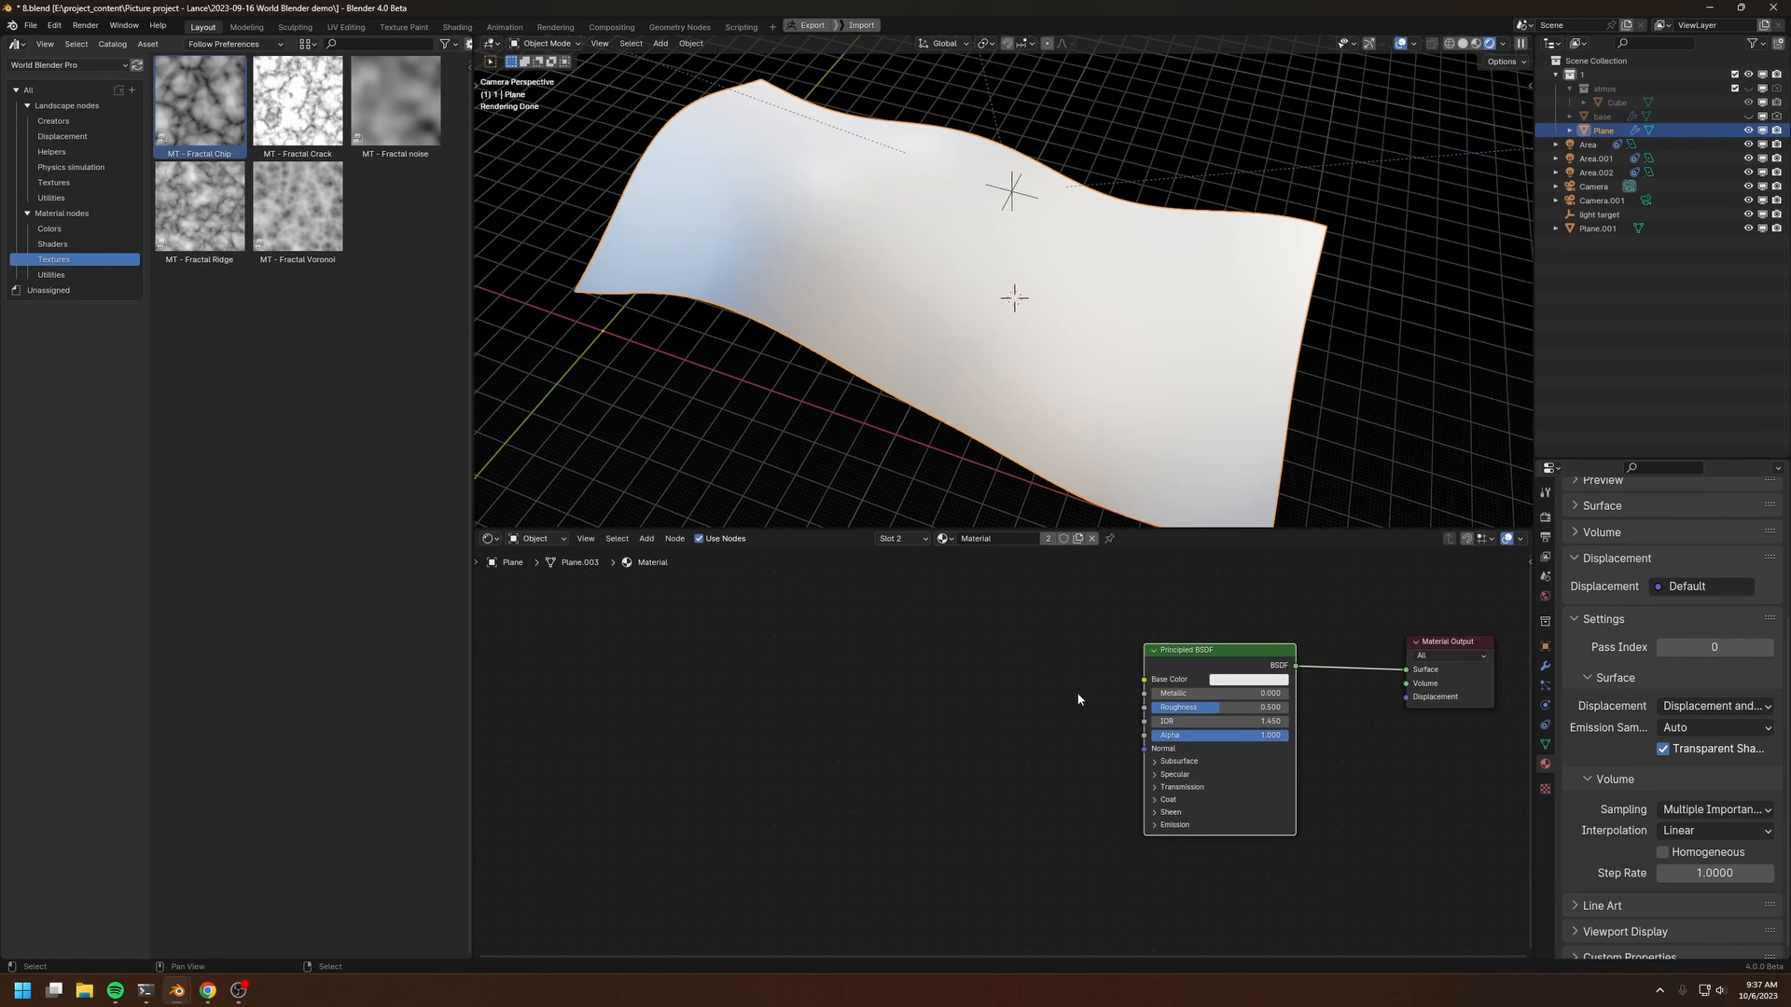
pyautogui.moveTo(200, 103); pyautogui.dragTo(847, 677)
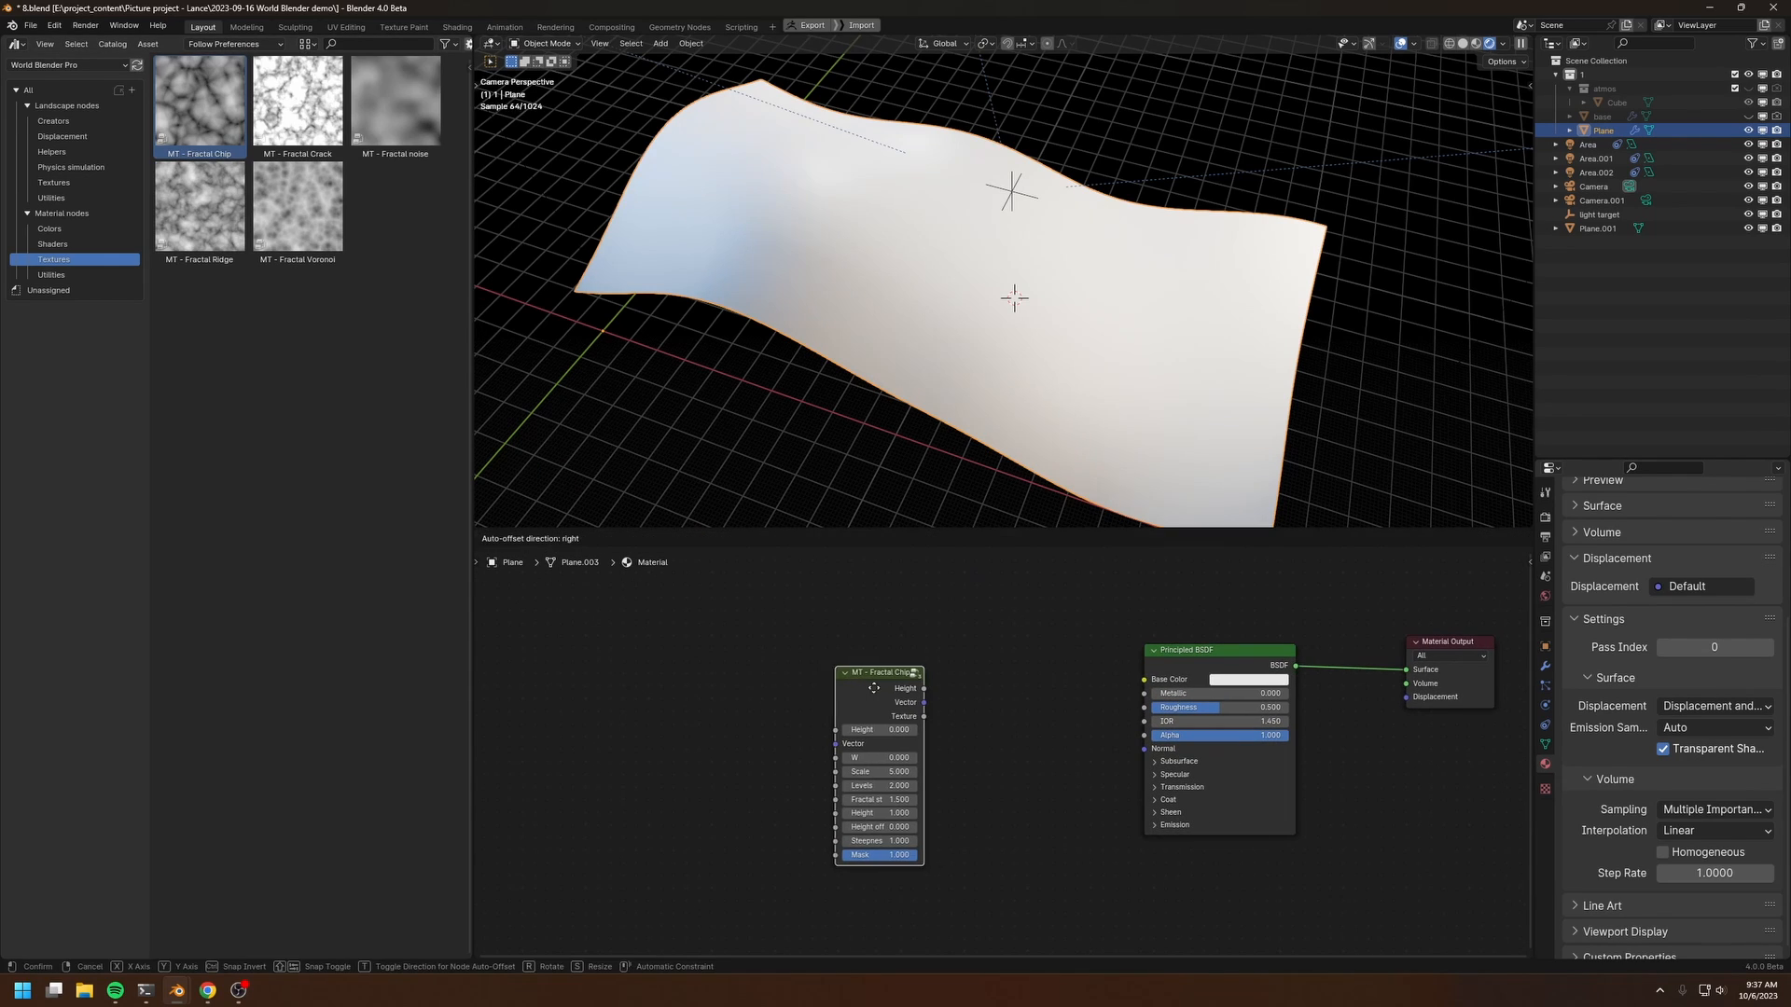
pyautogui.click(905, 690)
pyautogui.scroll(1, 979, 723)
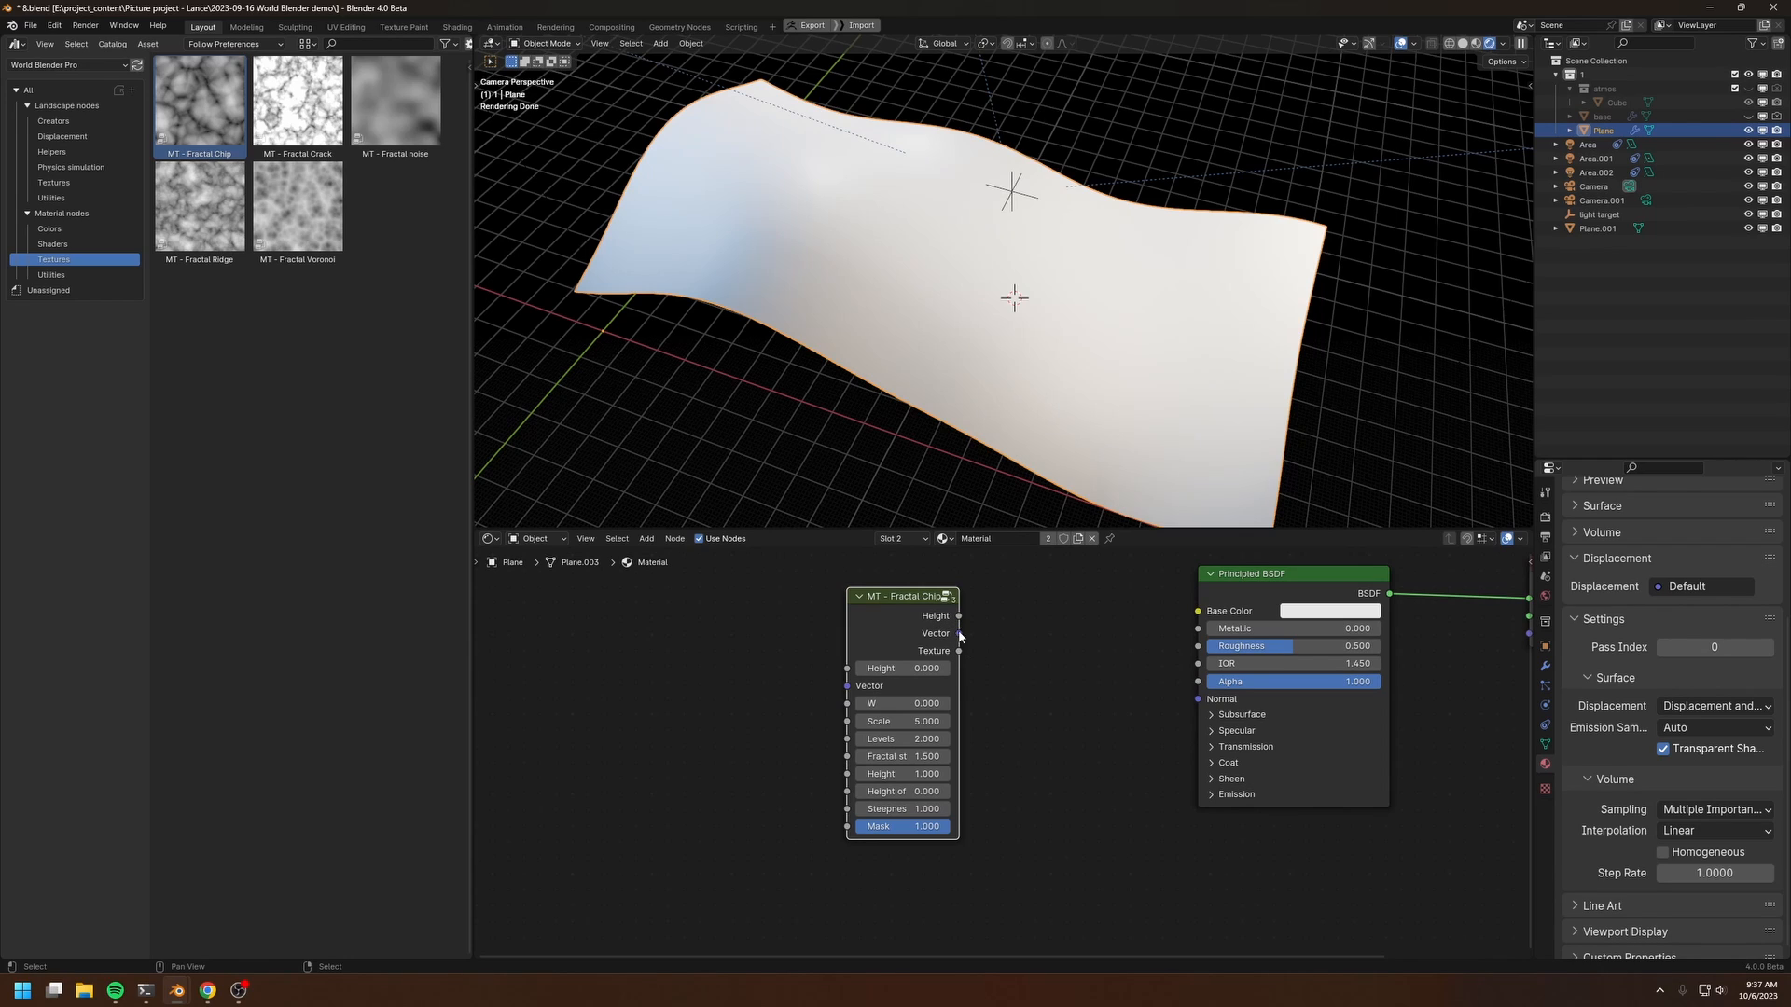
# Step: Preview the Fractal Chip node's Height output directly on the landscape surface
pyautogui.moveTo(959, 634); pyautogui.dragTo(1072, 631)
pyautogui.moveTo(847, 687); pyautogui.dragTo(1116, 625)
pyautogui.scroll(2, 940, 705)
pyautogui.moveTo(882, 659); pyautogui.dragTo(1190, 647)
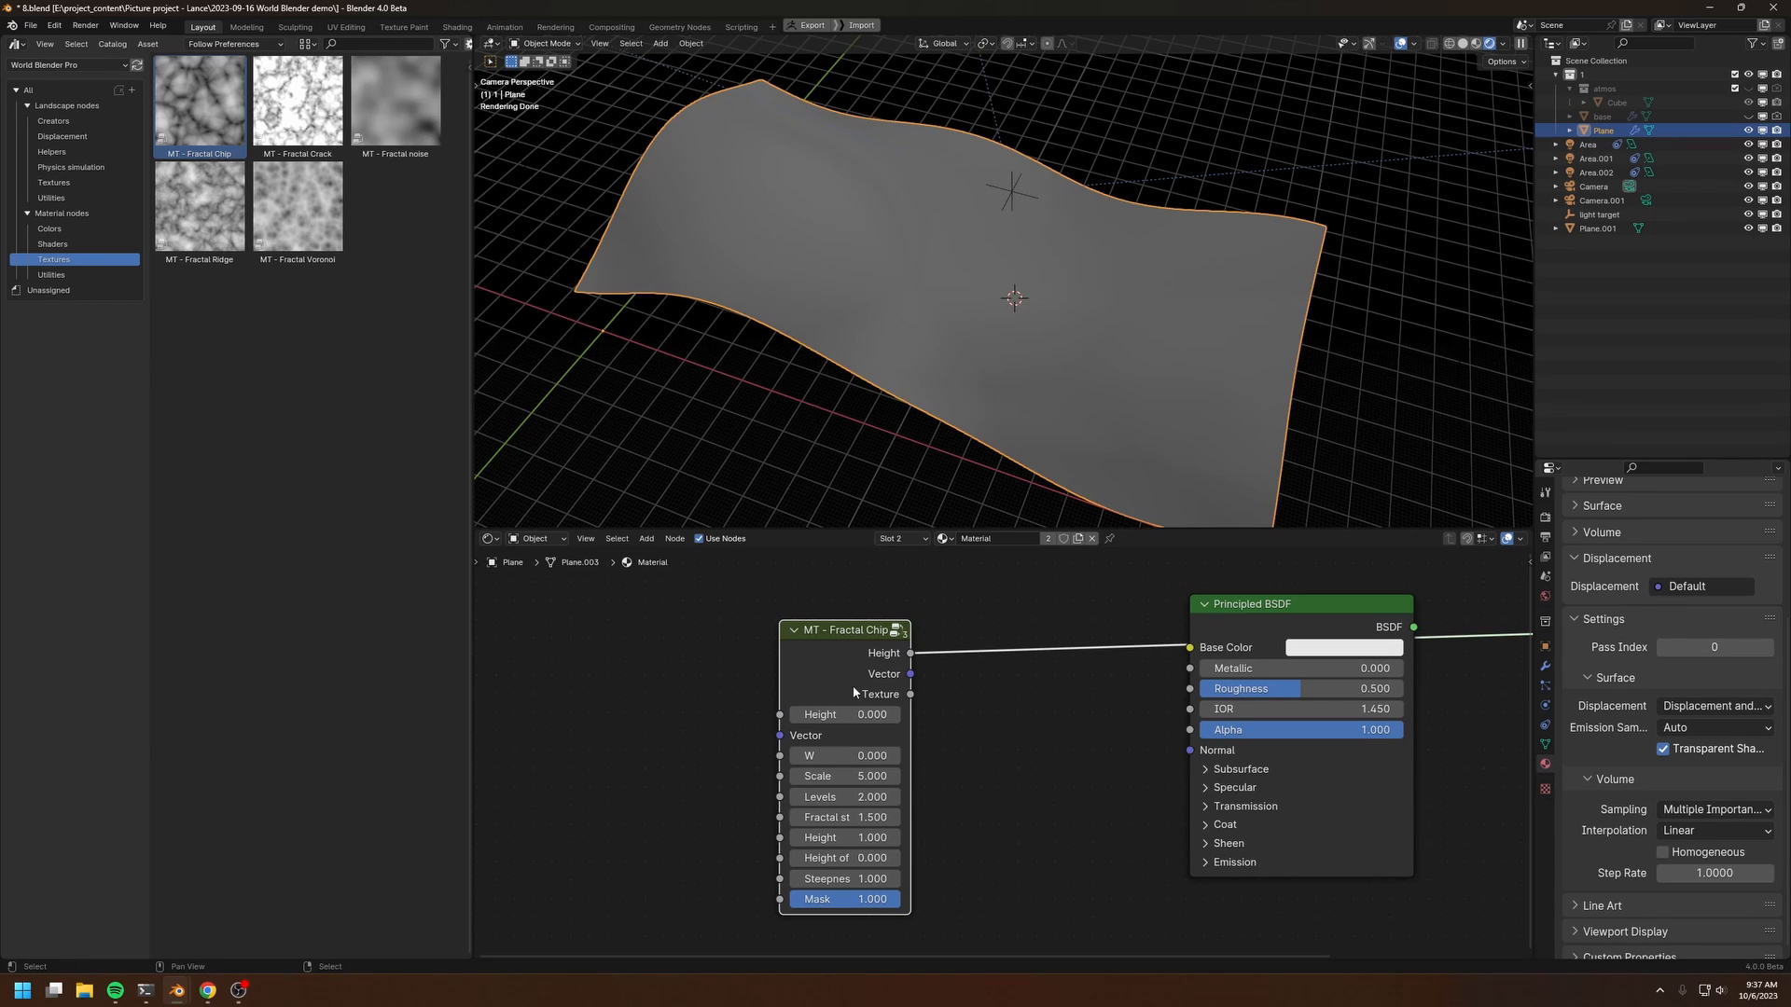
# Step: Add a Geometry node and connect its Position output to the Fractal Chip node's Vector input
pyautogui.moveTo(852, 693); pyautogui.dragTo(1060, 703, button='middle')
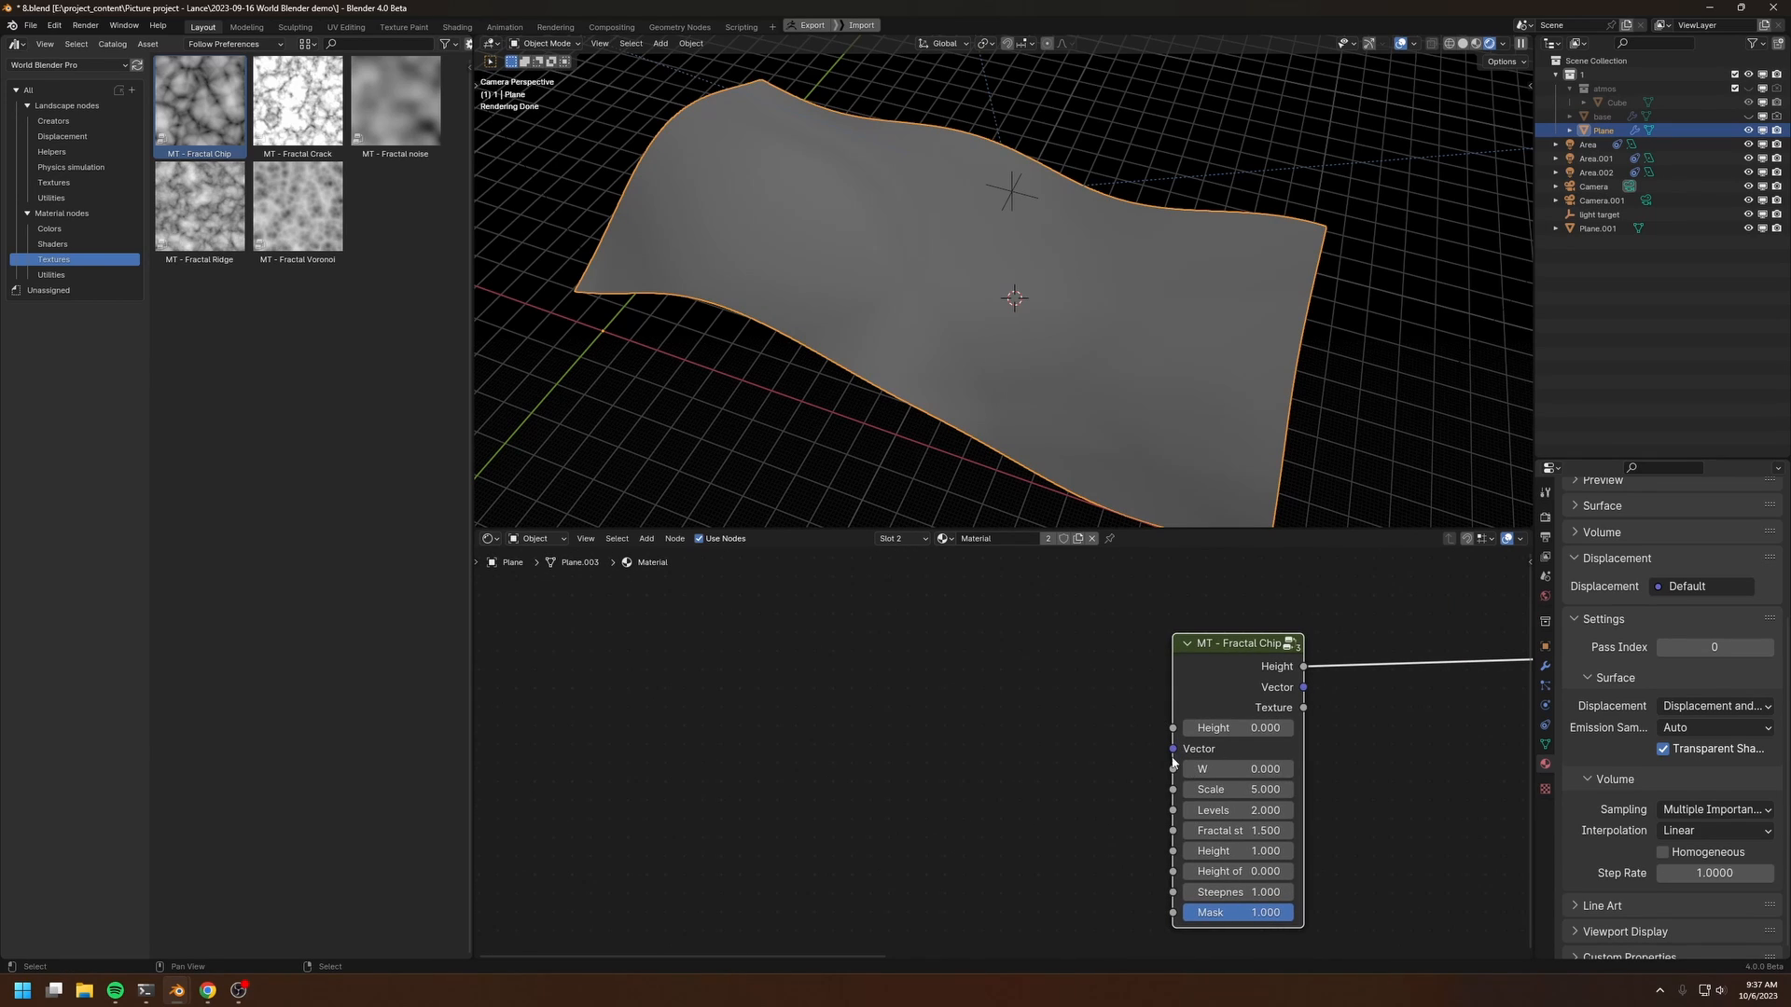
pyautogui.moveTo(958, 664); pyautogui.dragTo(920, 611, button='middle')
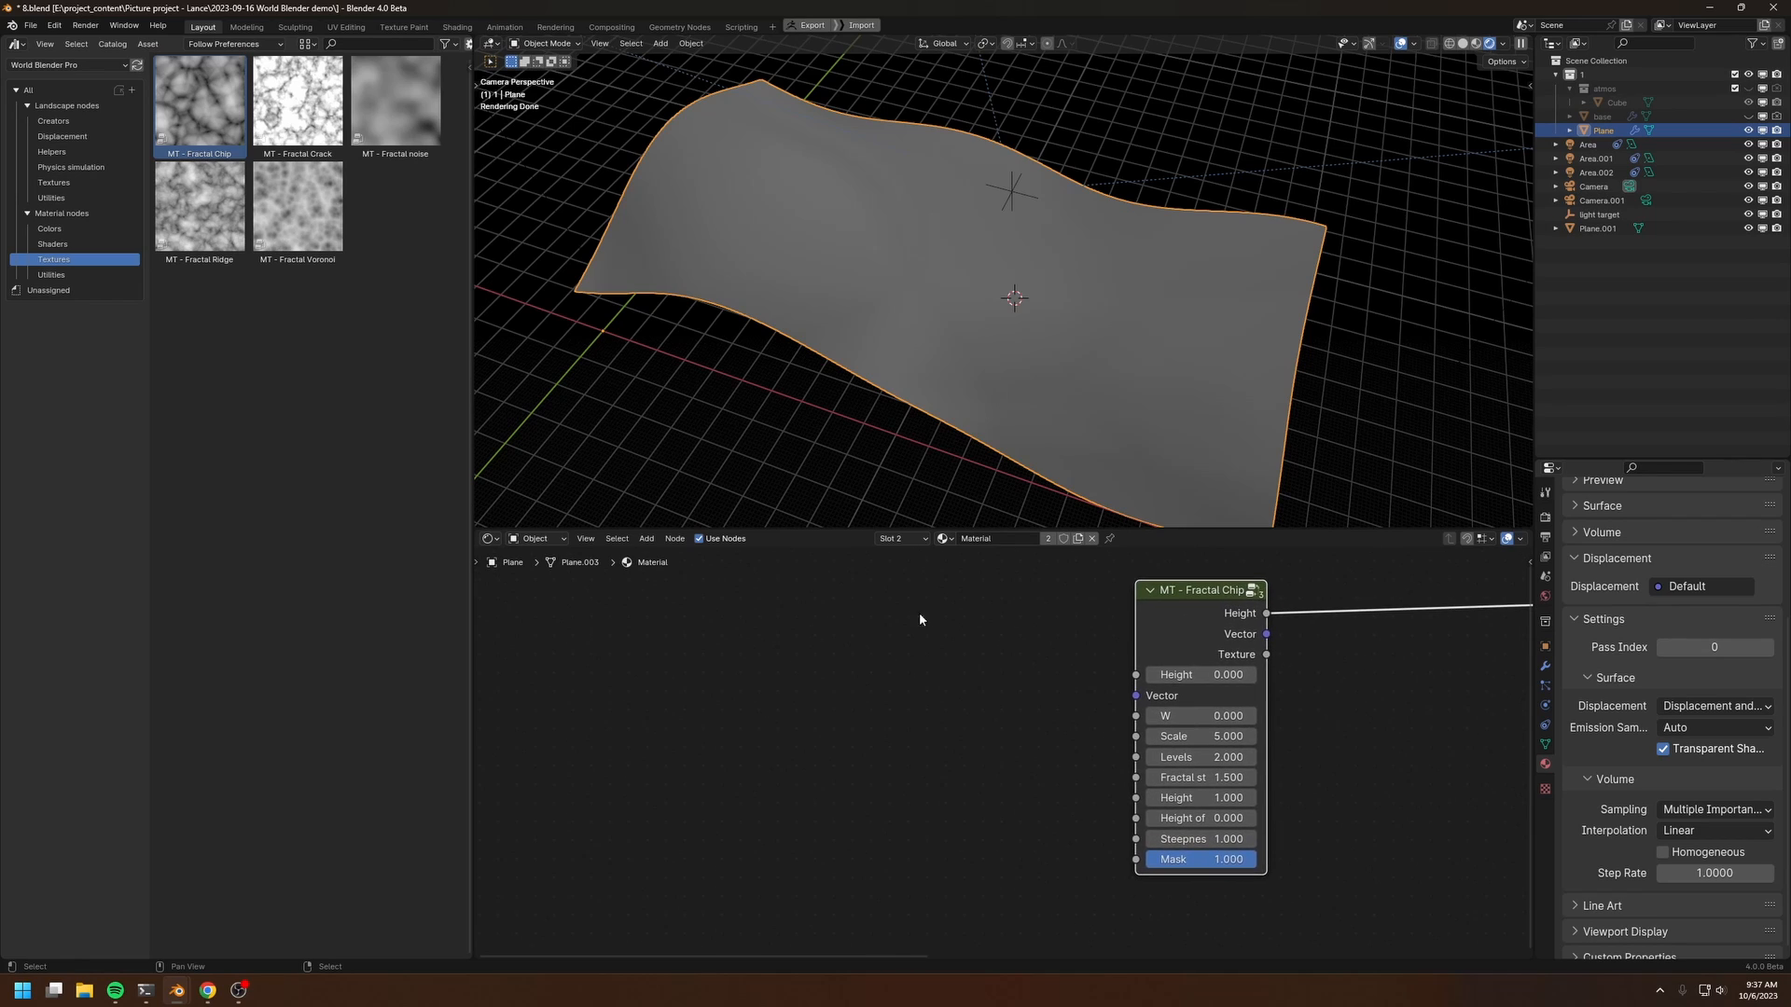
pyautogui.hotkey('shift', 'a')
pyautogui.moveTo(850, 565)
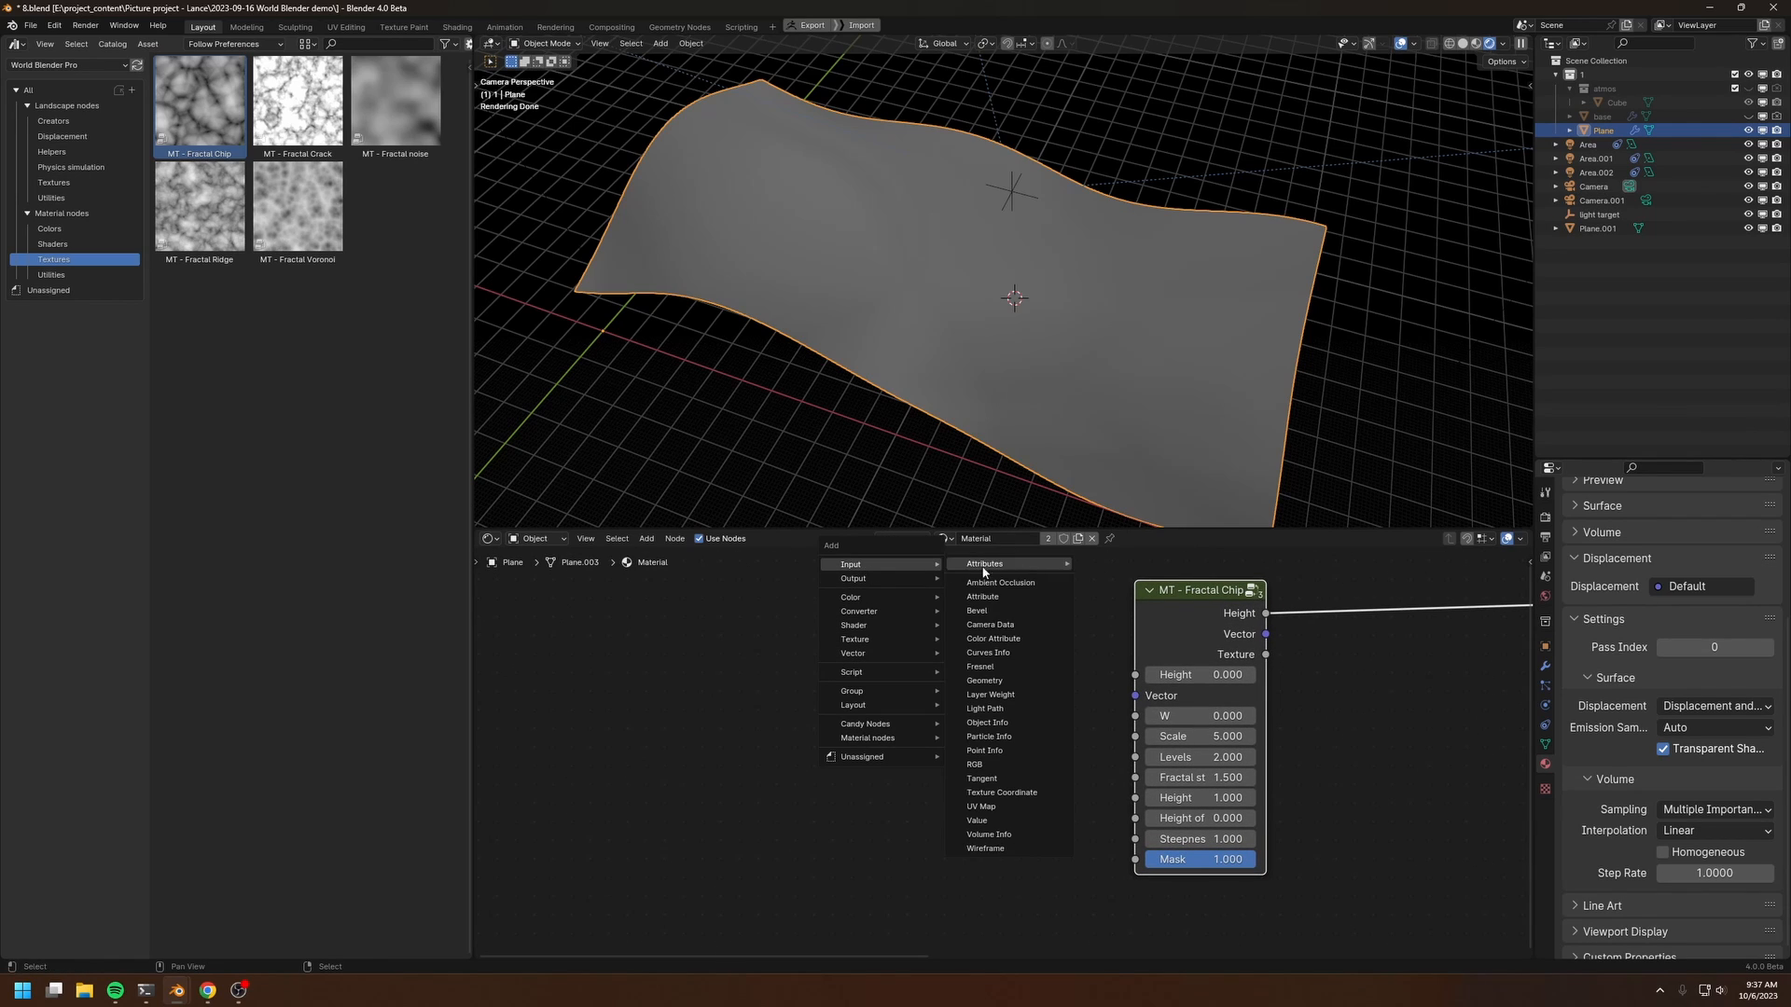
pyautogui.click(998, 689)
pyautogui.click(816, 659)
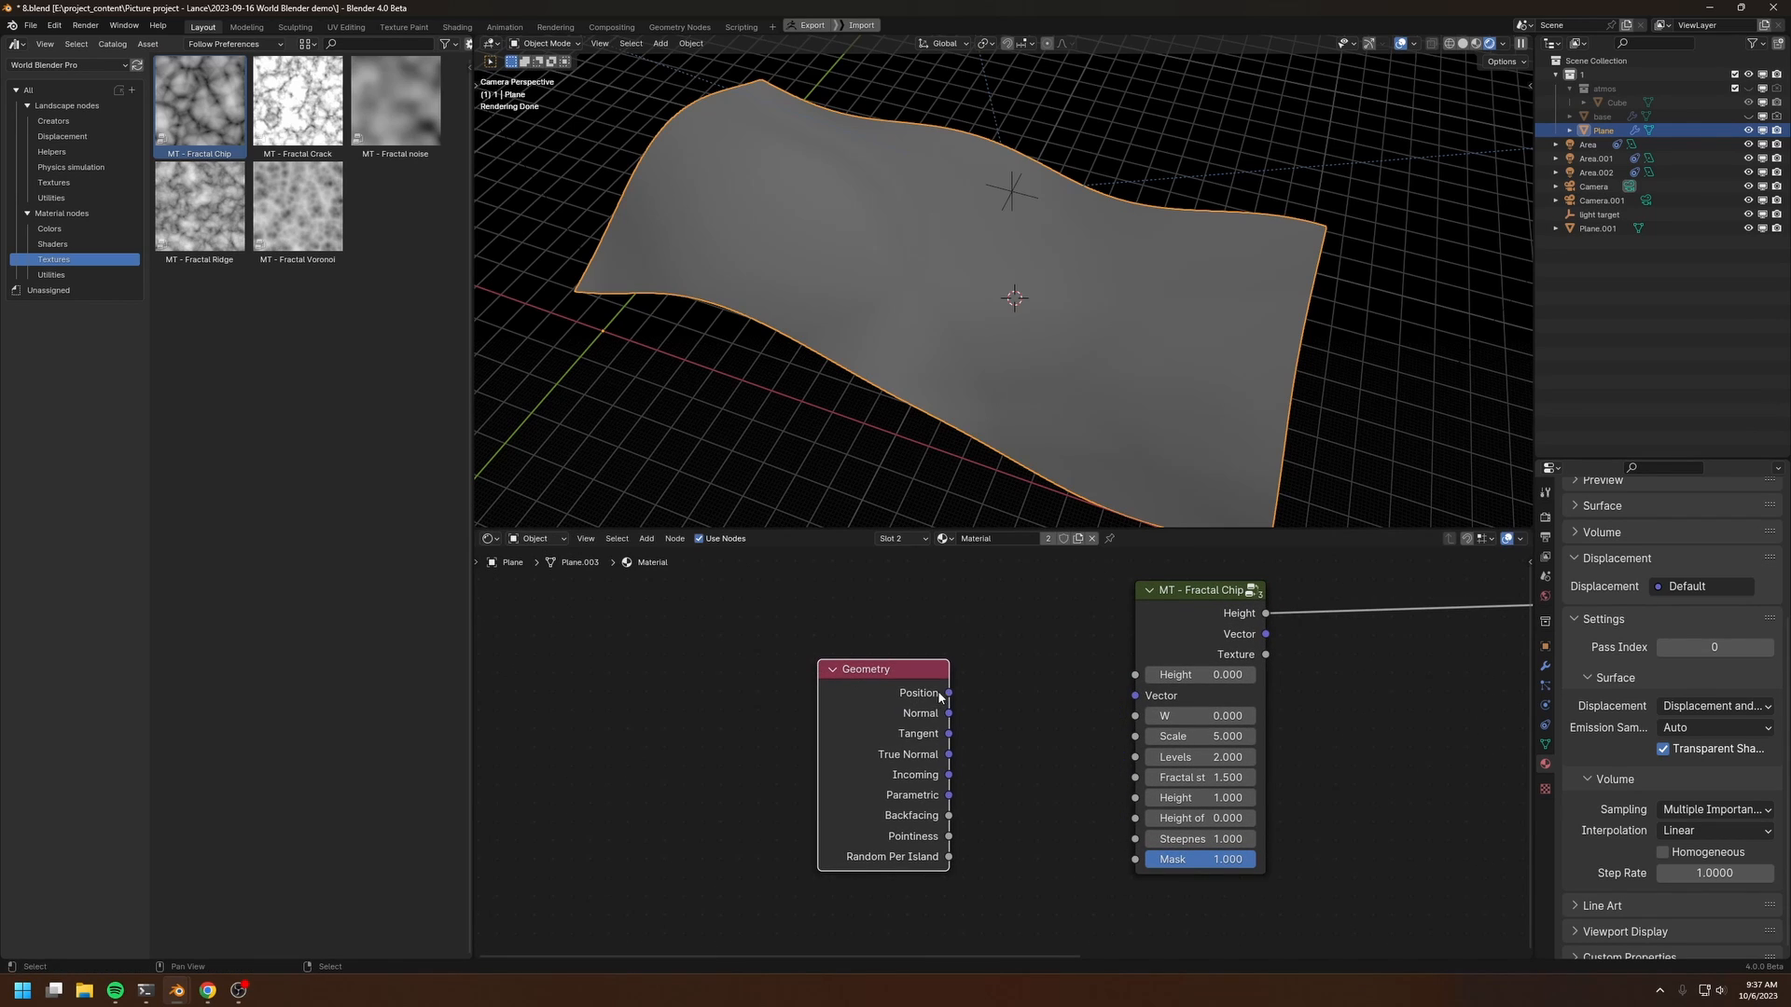
pyautogui.moveTo(947, 694); pyautogui.dragTo(1136, 705)
pyautogui.moveTo(868, 674); pyautogui.dragTo(835, 660)
# Step: Set the Fractal Chip node's Scale to 1000
pyautogui.moveTo(1168, 720); pyautogui.dragTo(1043, 697, button='middle')
pyautogui.scroll(1, 1043, 733)
pyautogui.click(1082, 713)
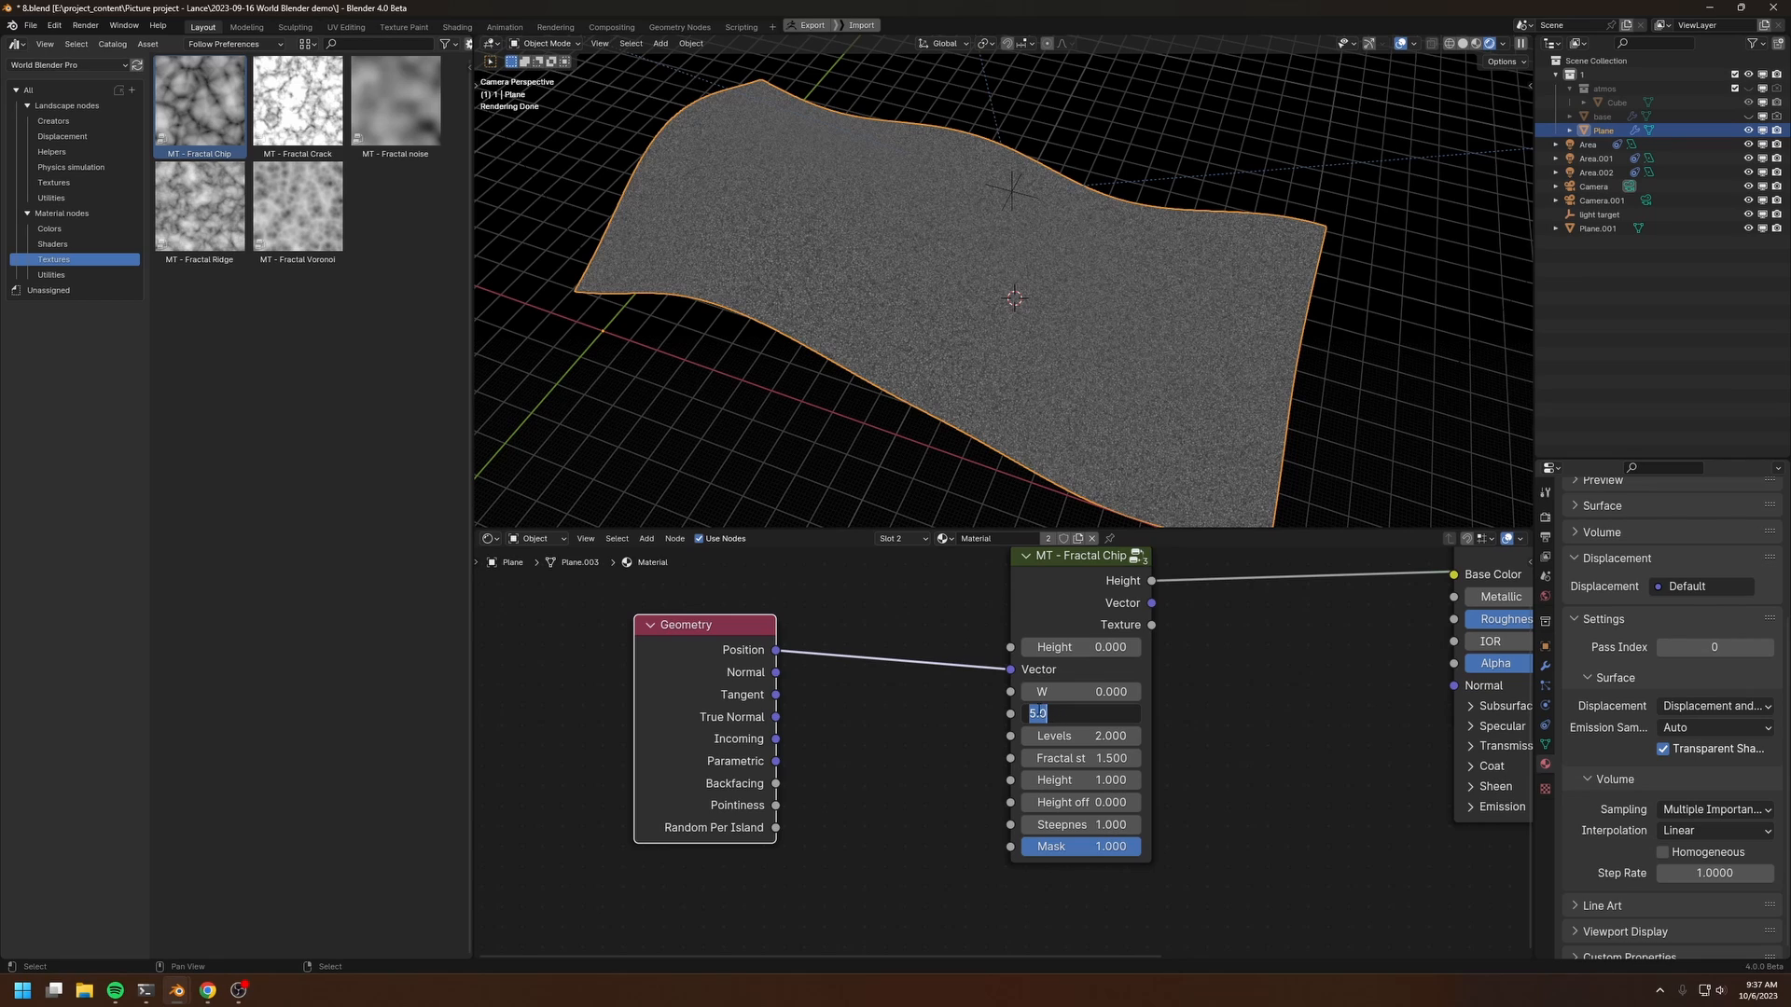
pyautogui.write('1000')
pyautogui.press('Return')
pyautogui.moveTo(1057, 709); pyautogui.dragTo(1052, 703, button='middle')
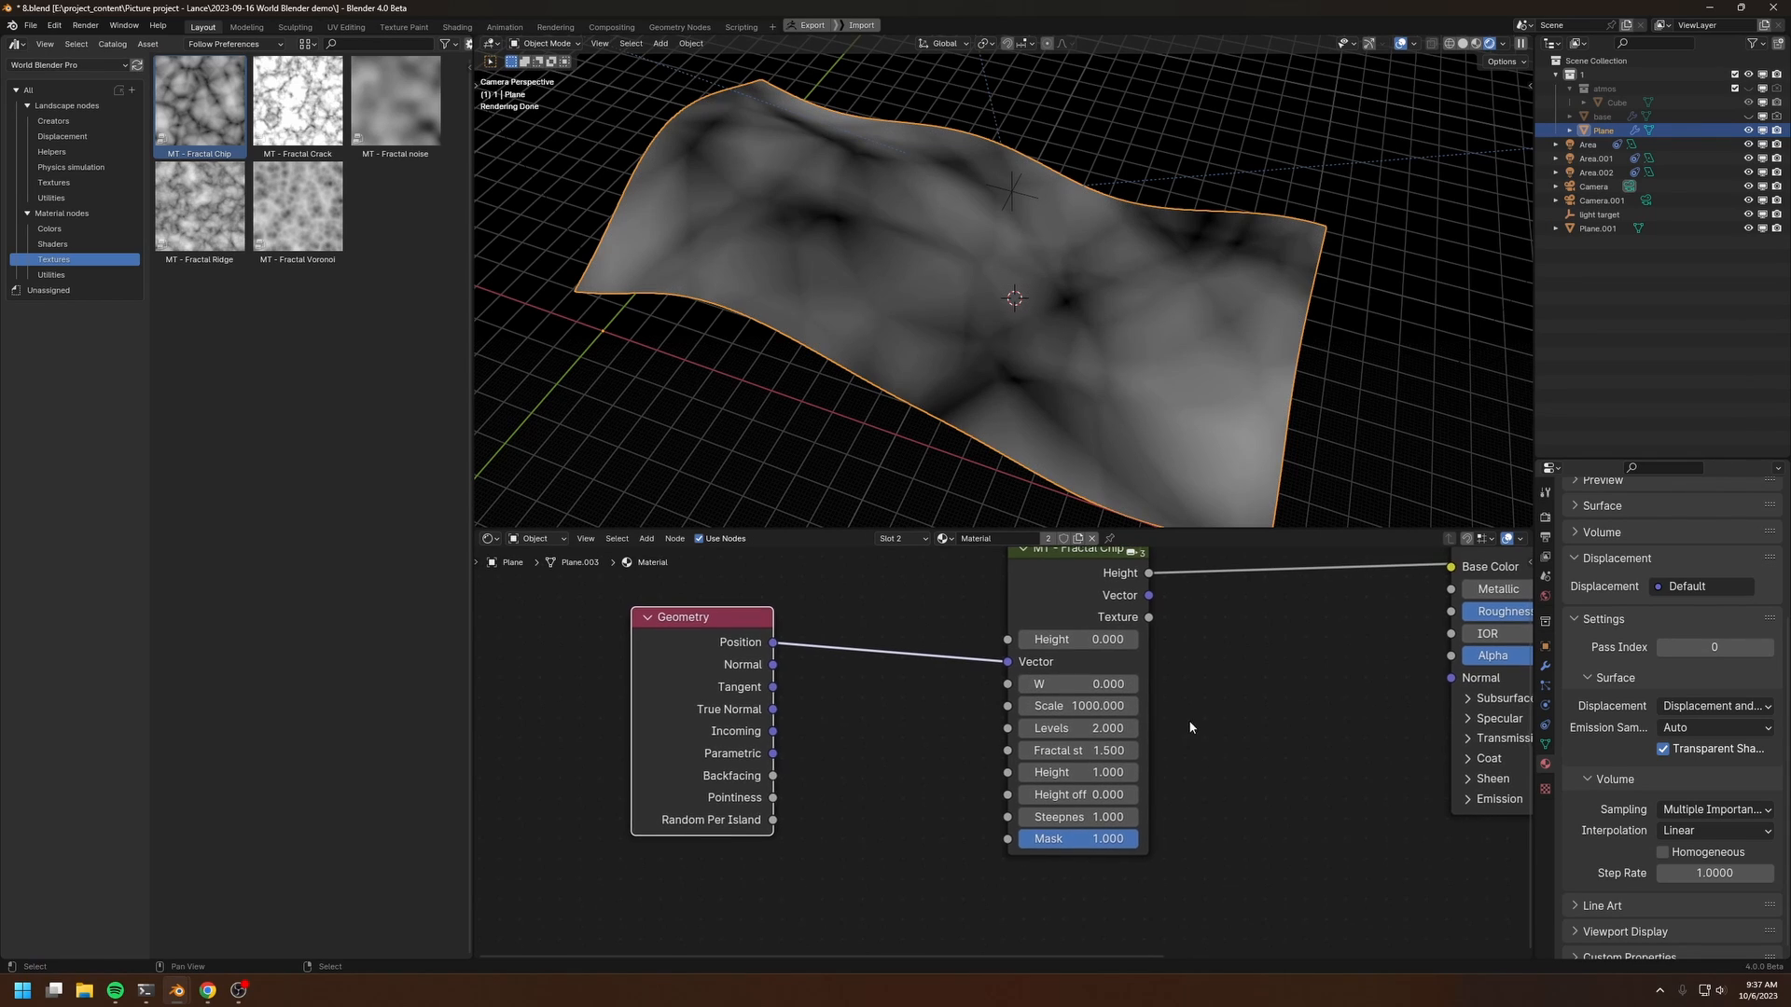
pyautogui.moveTo(1073, 685)
pyautogui.mouseDown()
pyautogui.moveTo(1166, 684)
pyautogui.moveTo(1063, 686)
pyautogui.mouseUp()
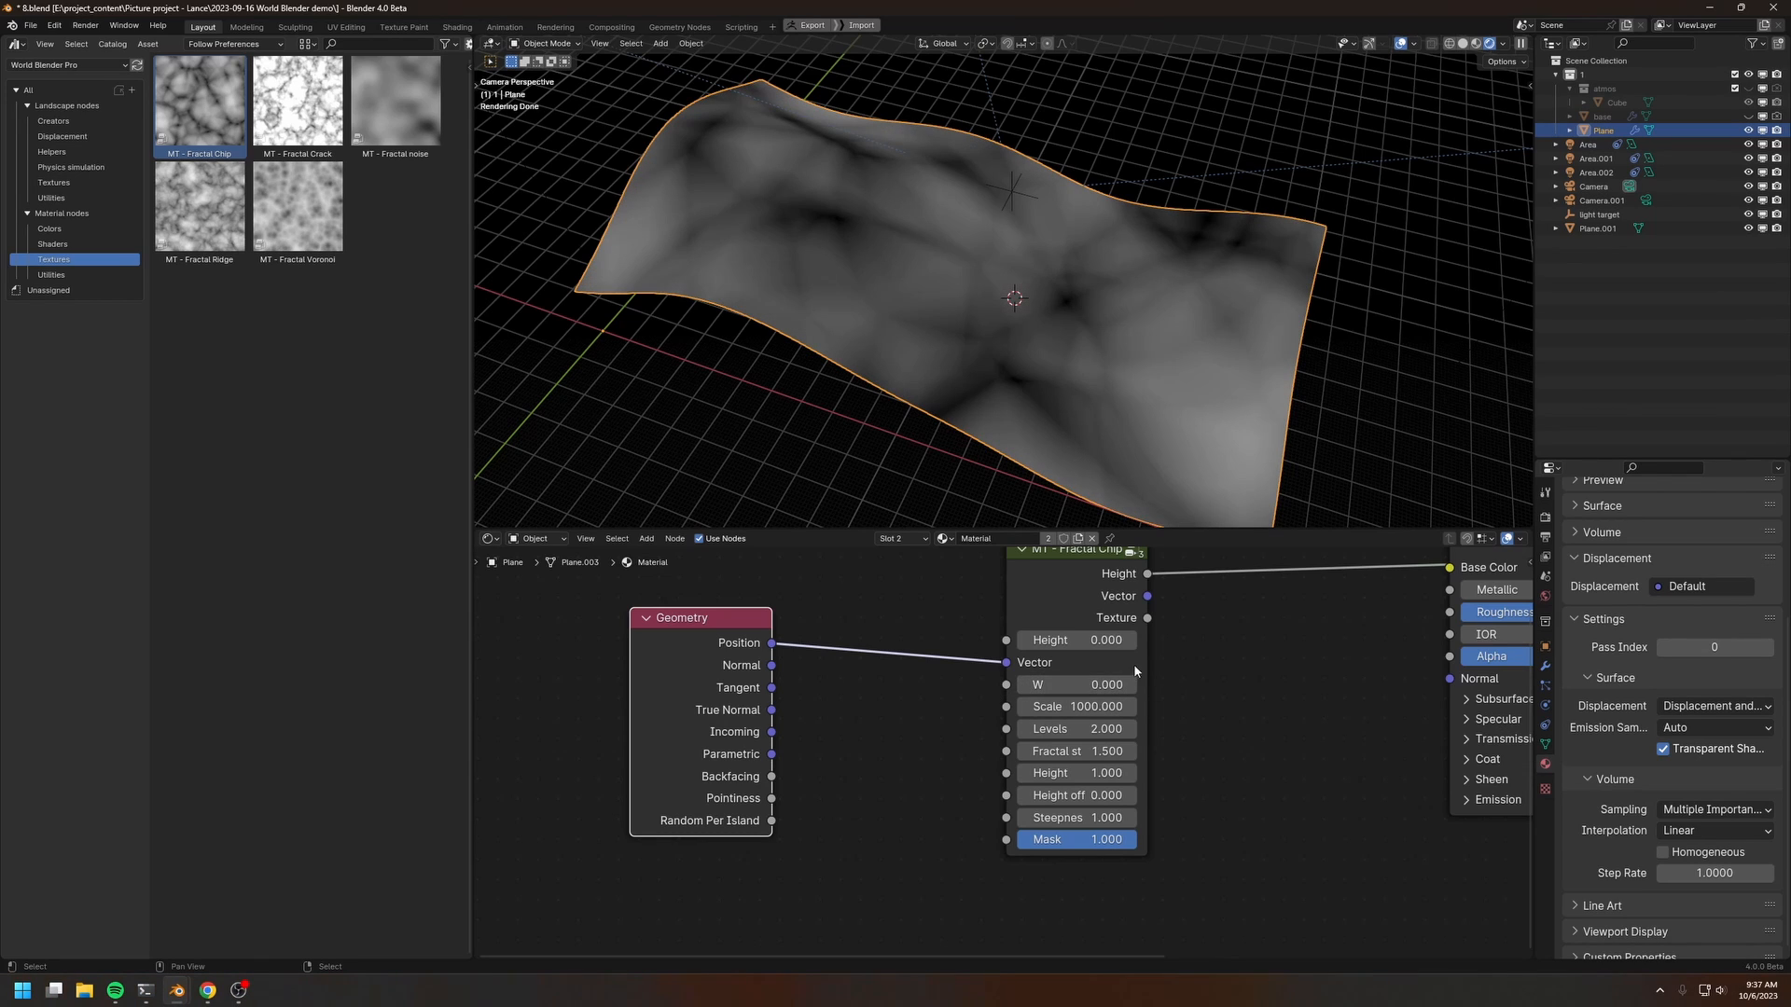
# Step: Compare the landscape displacement assets with the material texture assets
pyautogui.moveTo(1133, 663); pyautogui.dragTo(1091, 708, button='middle')
pyautogui.moveTo(1115, 615); pyautogui.dragTo(1051, 688, button='middle')
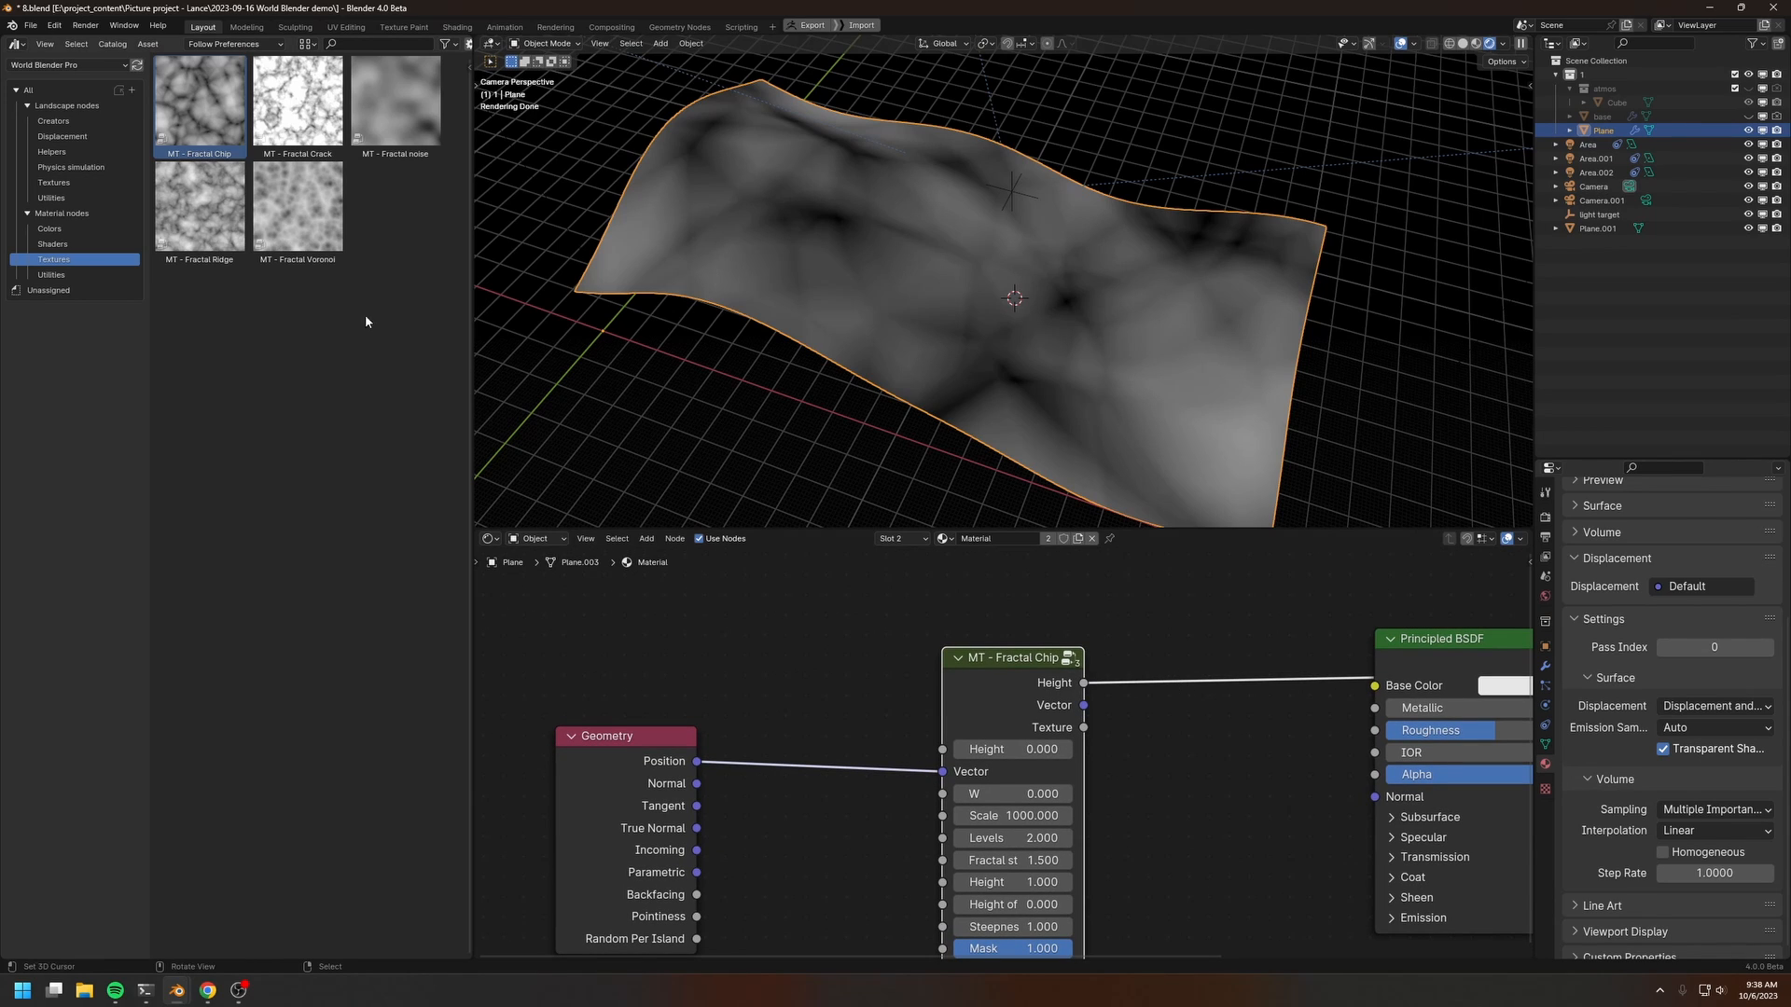
pyautogui.click(63, 136)
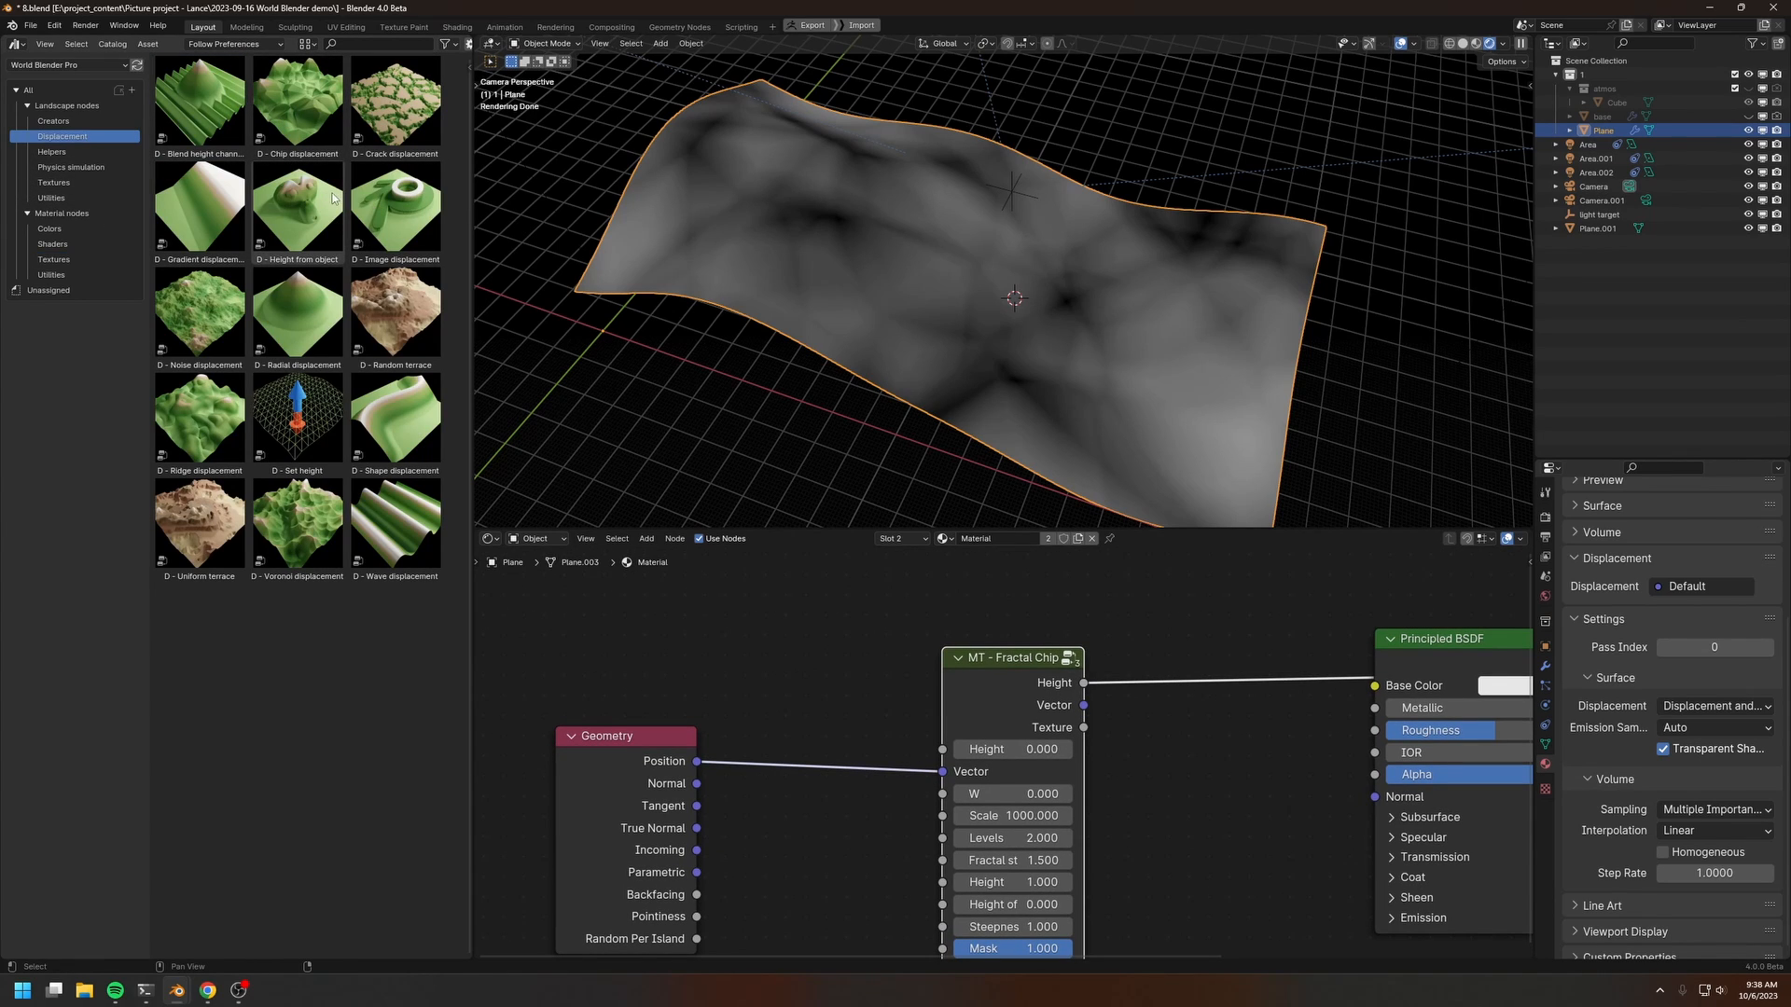
pyautogui.click(53, 259)
pyautogui.moveTo(988, 723); pyautogui.dragTo(937, 671, button='middle')
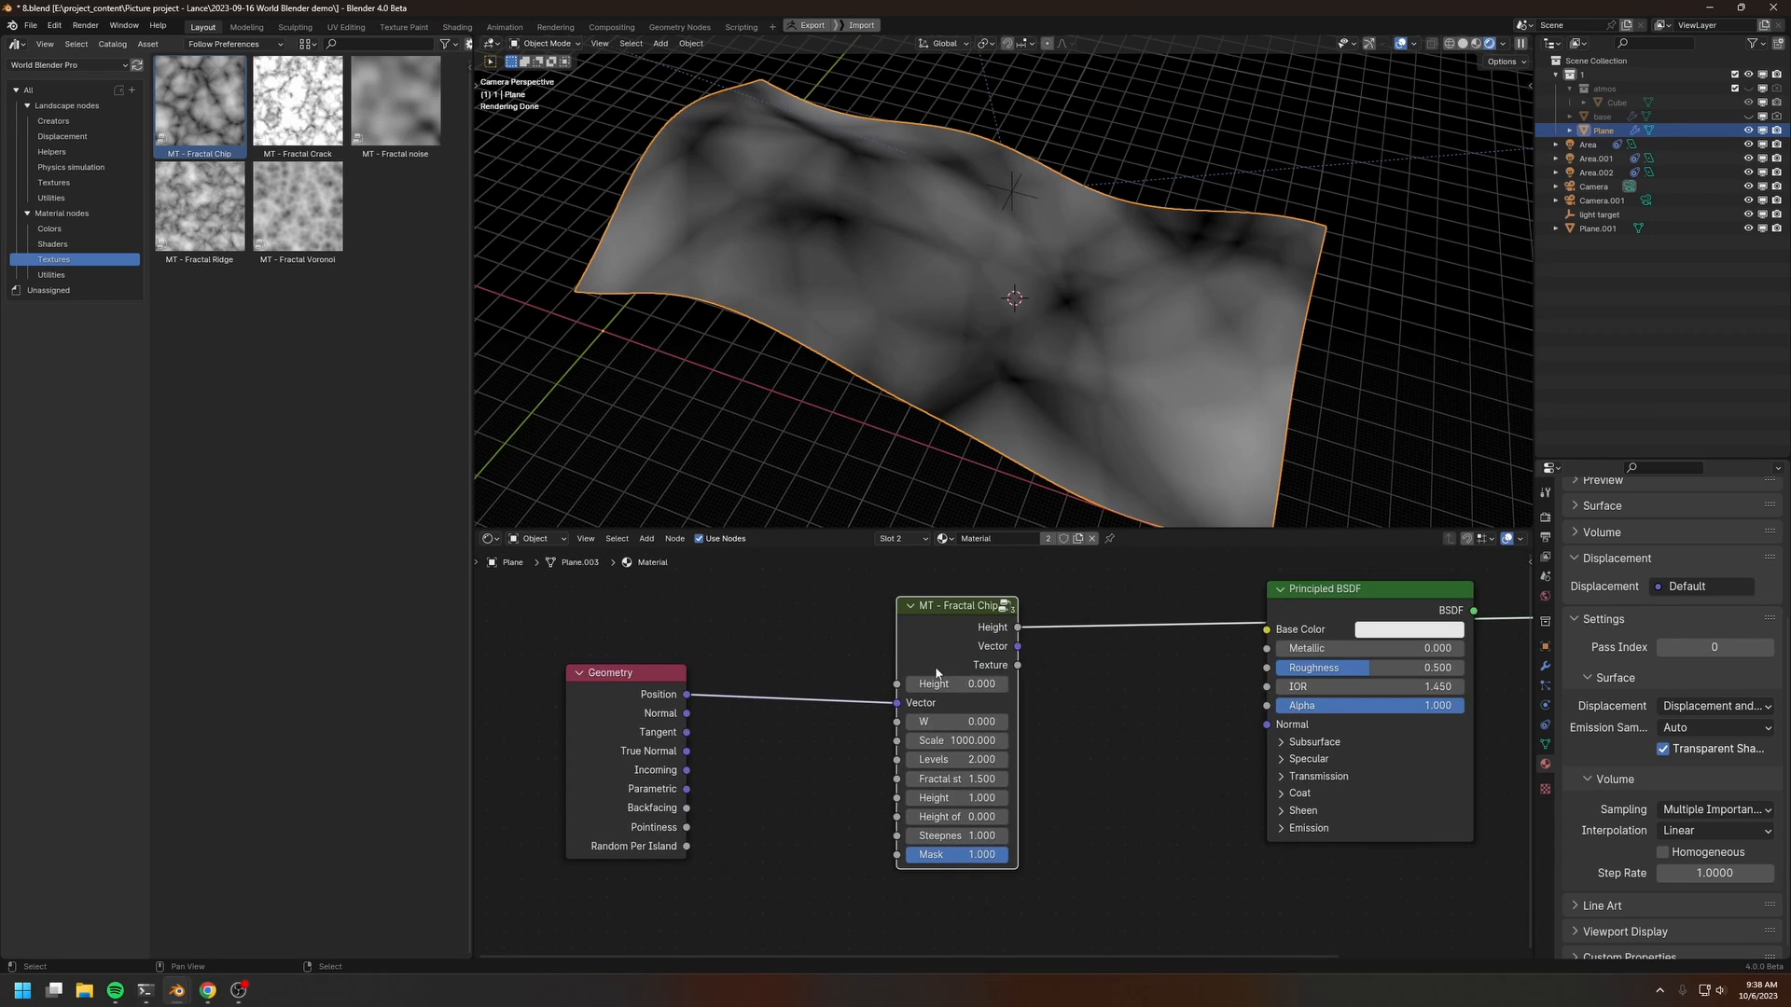
# Step: Move the Fractal Chip and Geometry nodes away and add a Displacement node beside the Fractal Chip node
pyautogui.moveTo(1026, 593); pyautogui.dragTo(480, 857)
pyautogui.moveTo(982, 705); pyautogui.dragTo(757, 836)
pyautogui.moveTo(876, 818); pyautogui.dragTo(899, 756, button='middle')
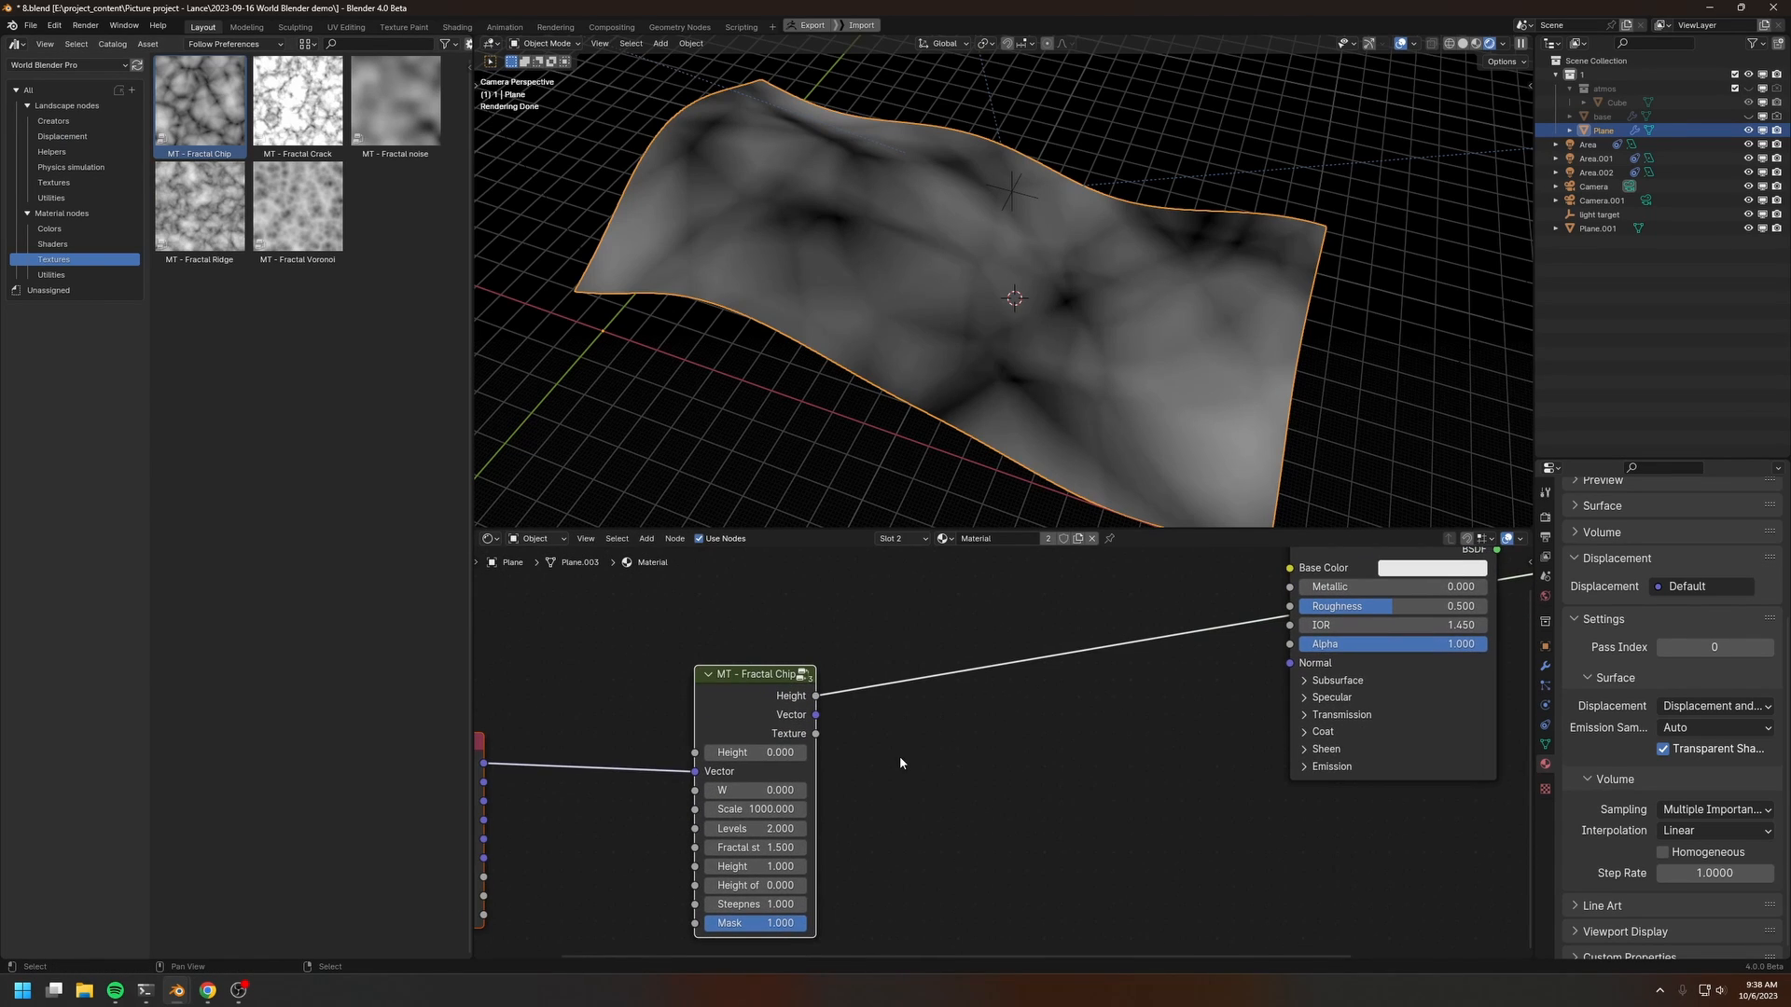
pyautogui.hotkey('shift', 'a')
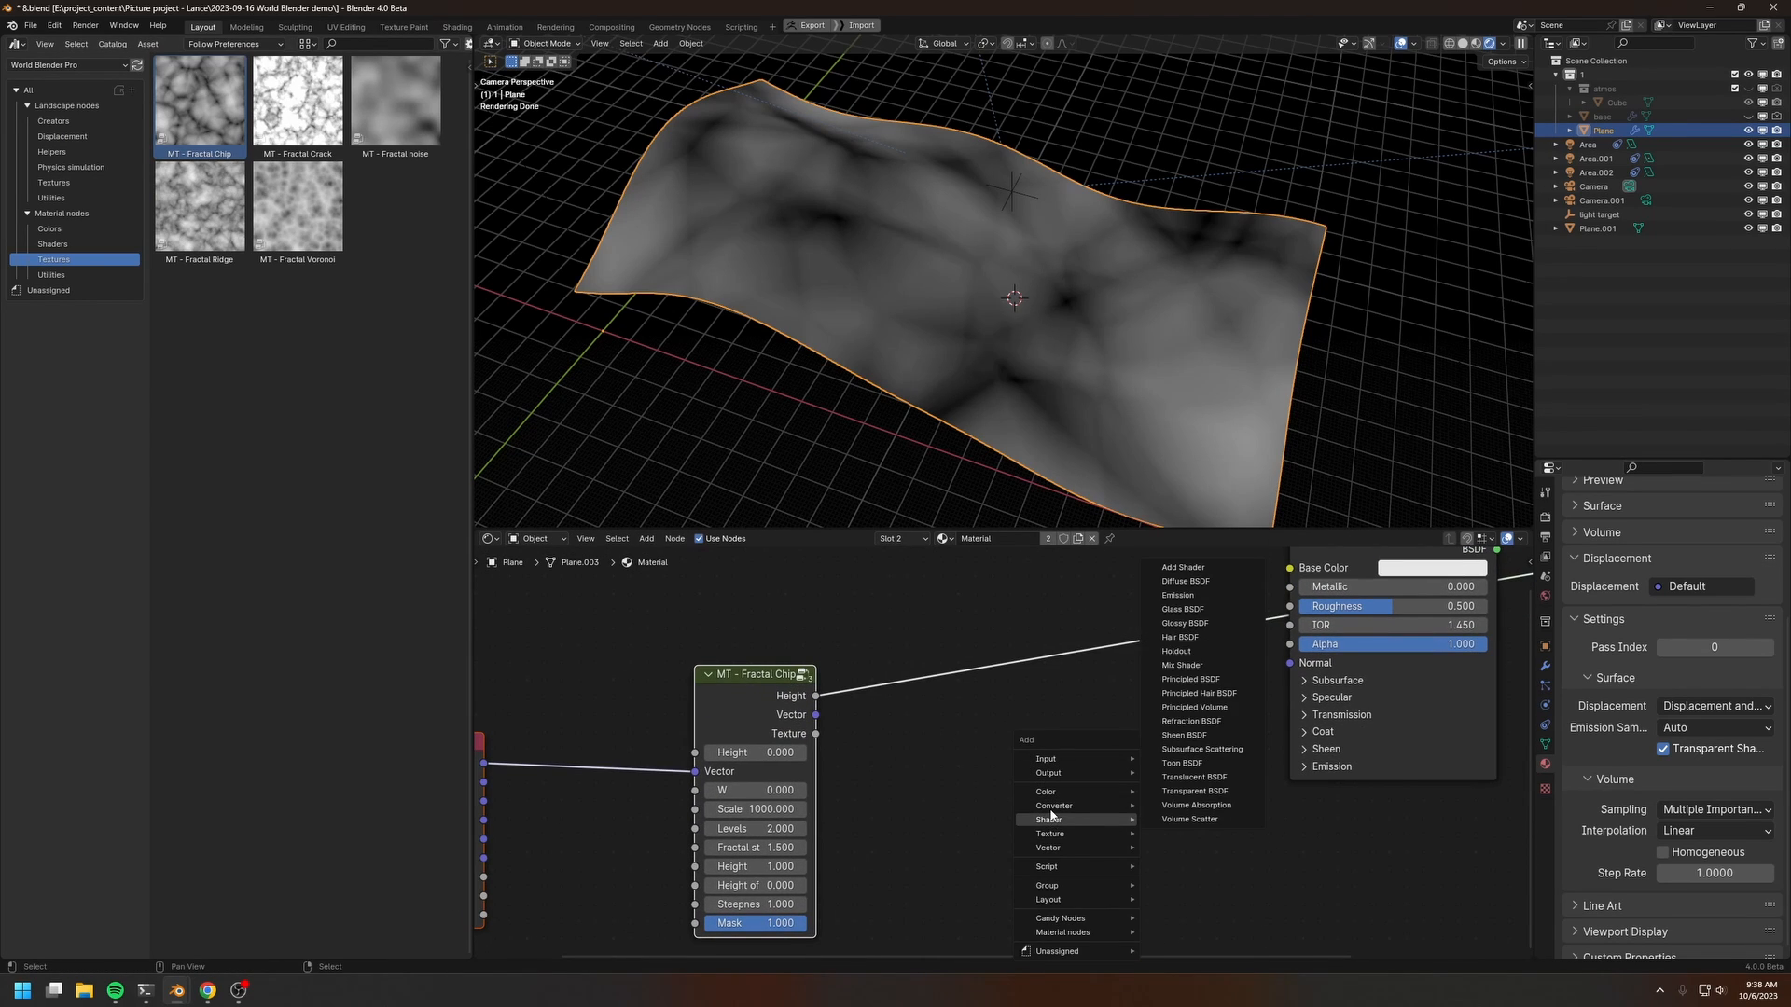
pyautogui.moveTo(1072, 847)
pyautogui.click(1186, 749)
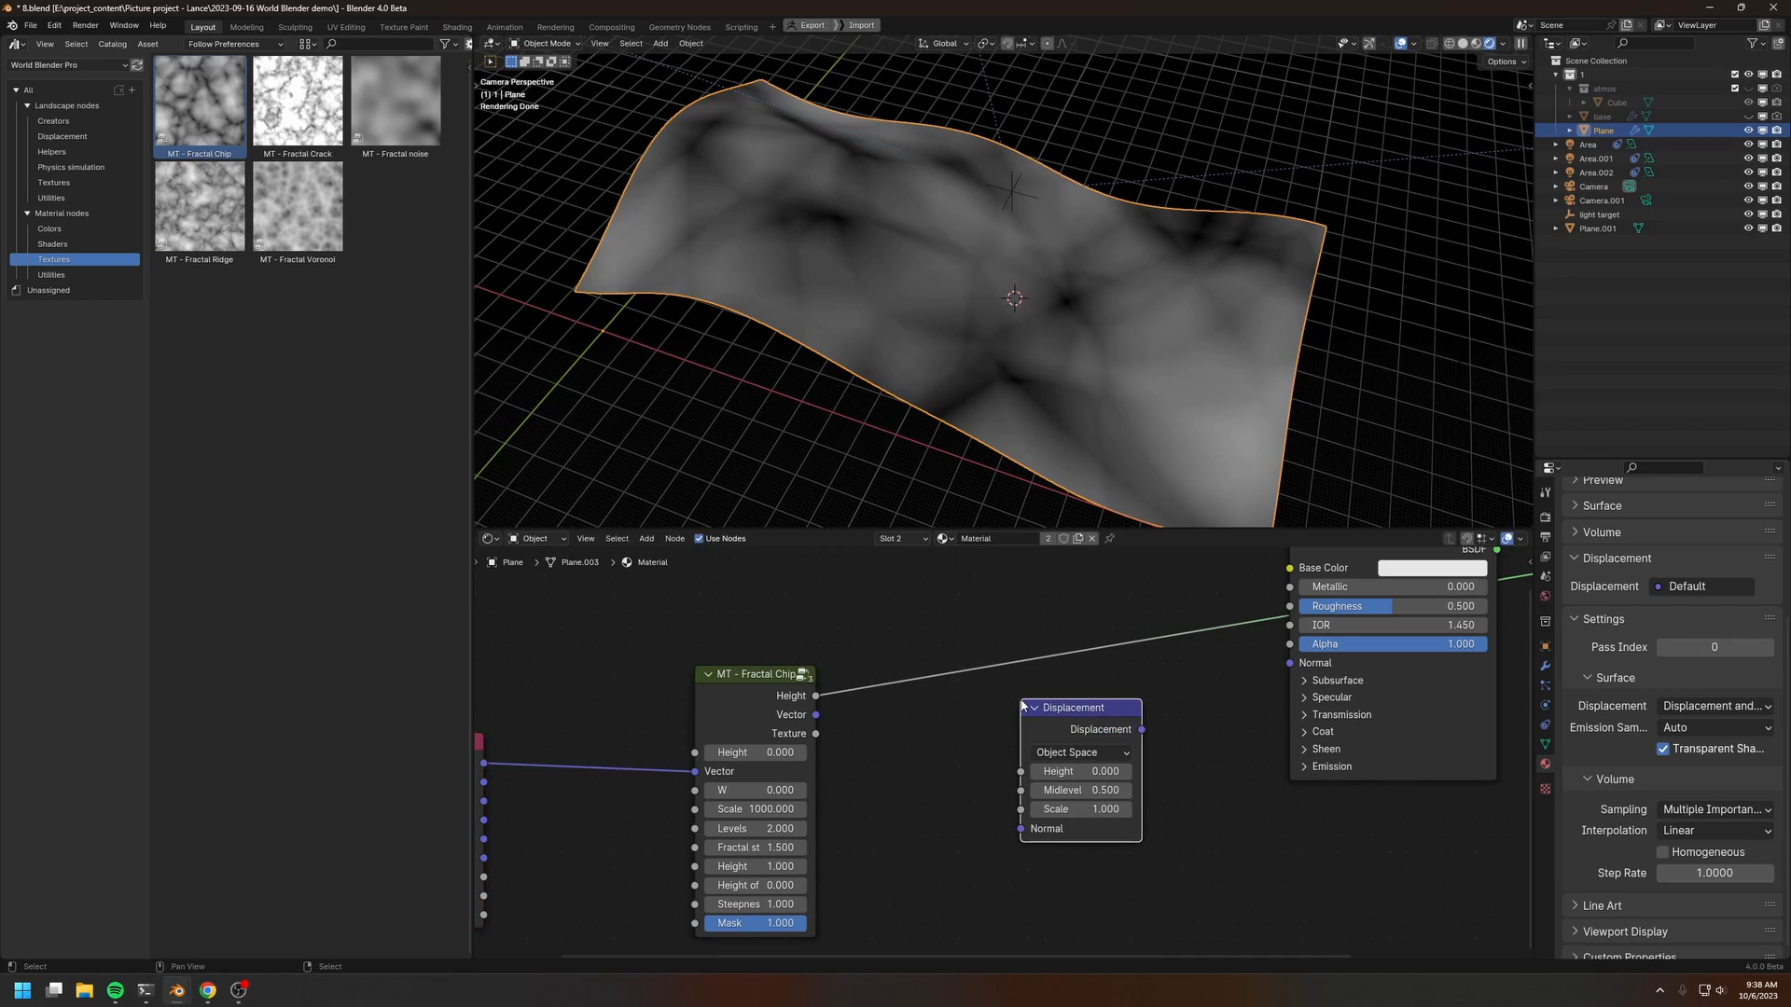
pyautogui.click(1078, 746)
# Step: Connect the Fractal Chip node's Height output to the Displacement node's Height input and set its Midlevel to 0
pyautogui.moveTo(917, 795); pyautogui.dragTo(897, 742, button='middle')
pyautogui.click(730, 631)
pyautogui.moveTo(779, 634); pyautogui.dragTo(1001, 716)
pyautogui.moveTo(1041, 650); pyautogui.dragTo(1039, 655)
pyautogui.doubleClick(1095, 742)
pyautogui.write('0')
pyautogui.press('Return')
# Step: Move the Displacement node below the Principled BSDF and connect its output to the Material Output's Displacement input
pyautogui.moveTo(1113, 691); pyautogui.dragTo(1068, 725, button='middle')
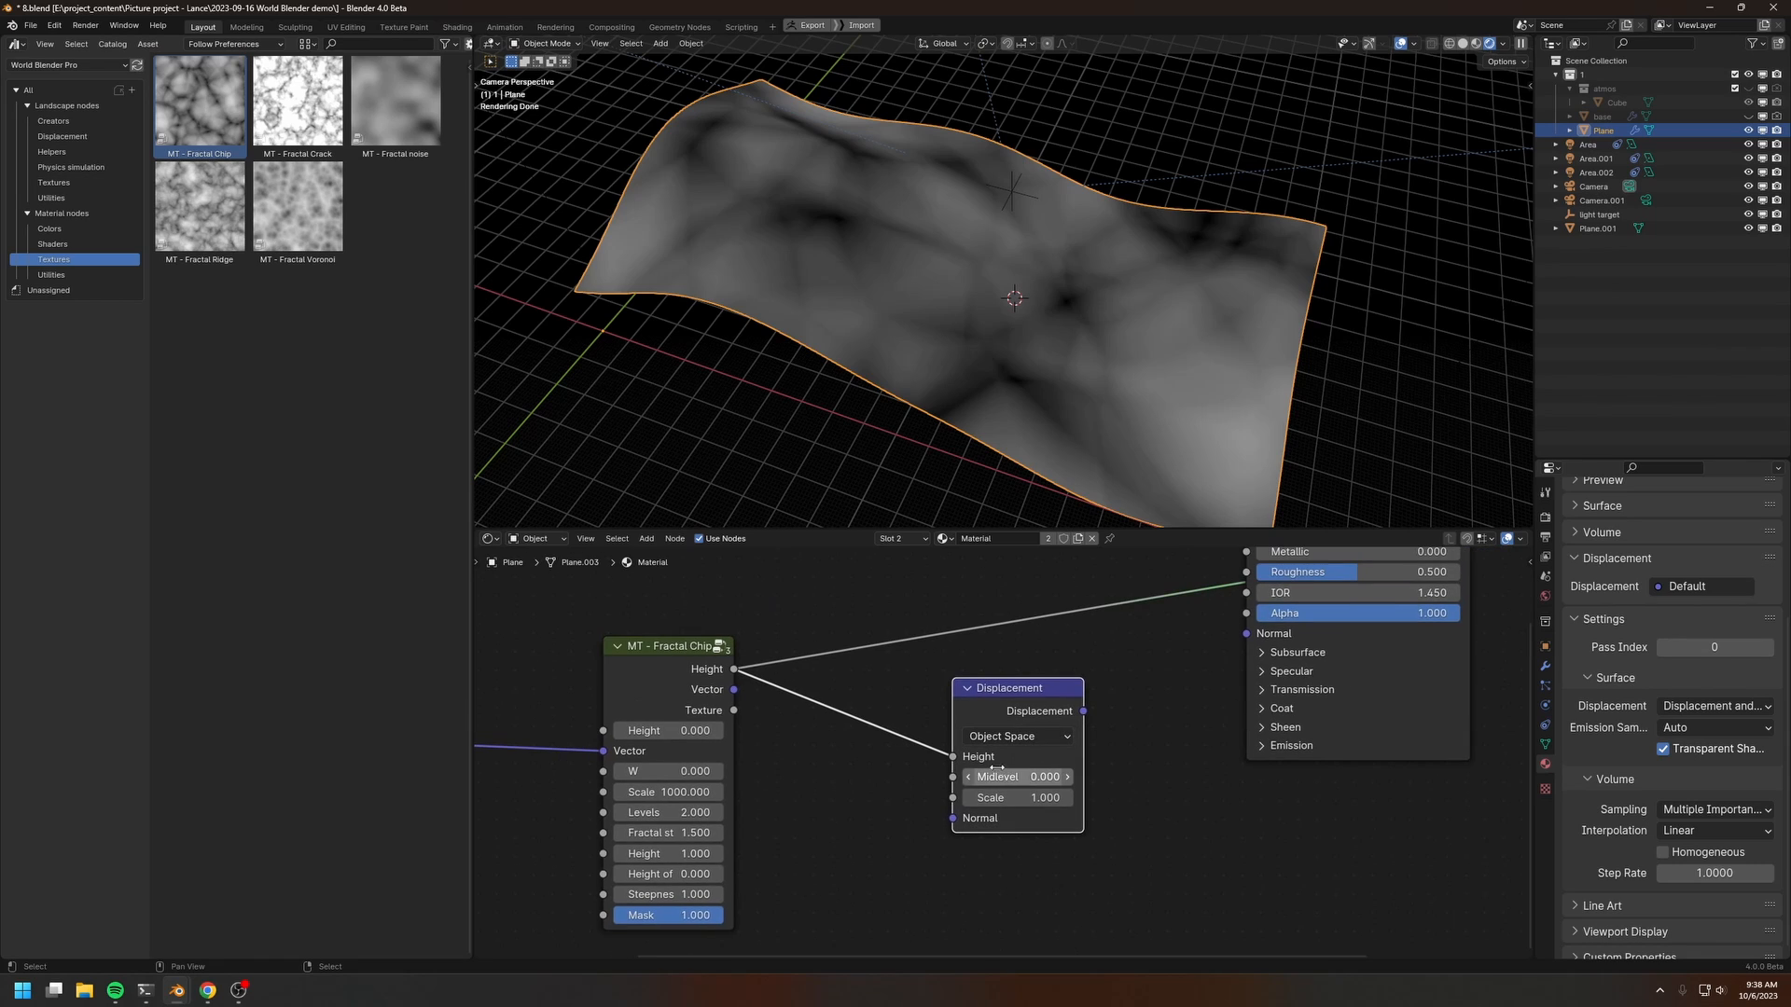
pyautogui.scroll(-2, 1060, 731)
pyautogui.press('g')
pyautogui.click(1105, 825)
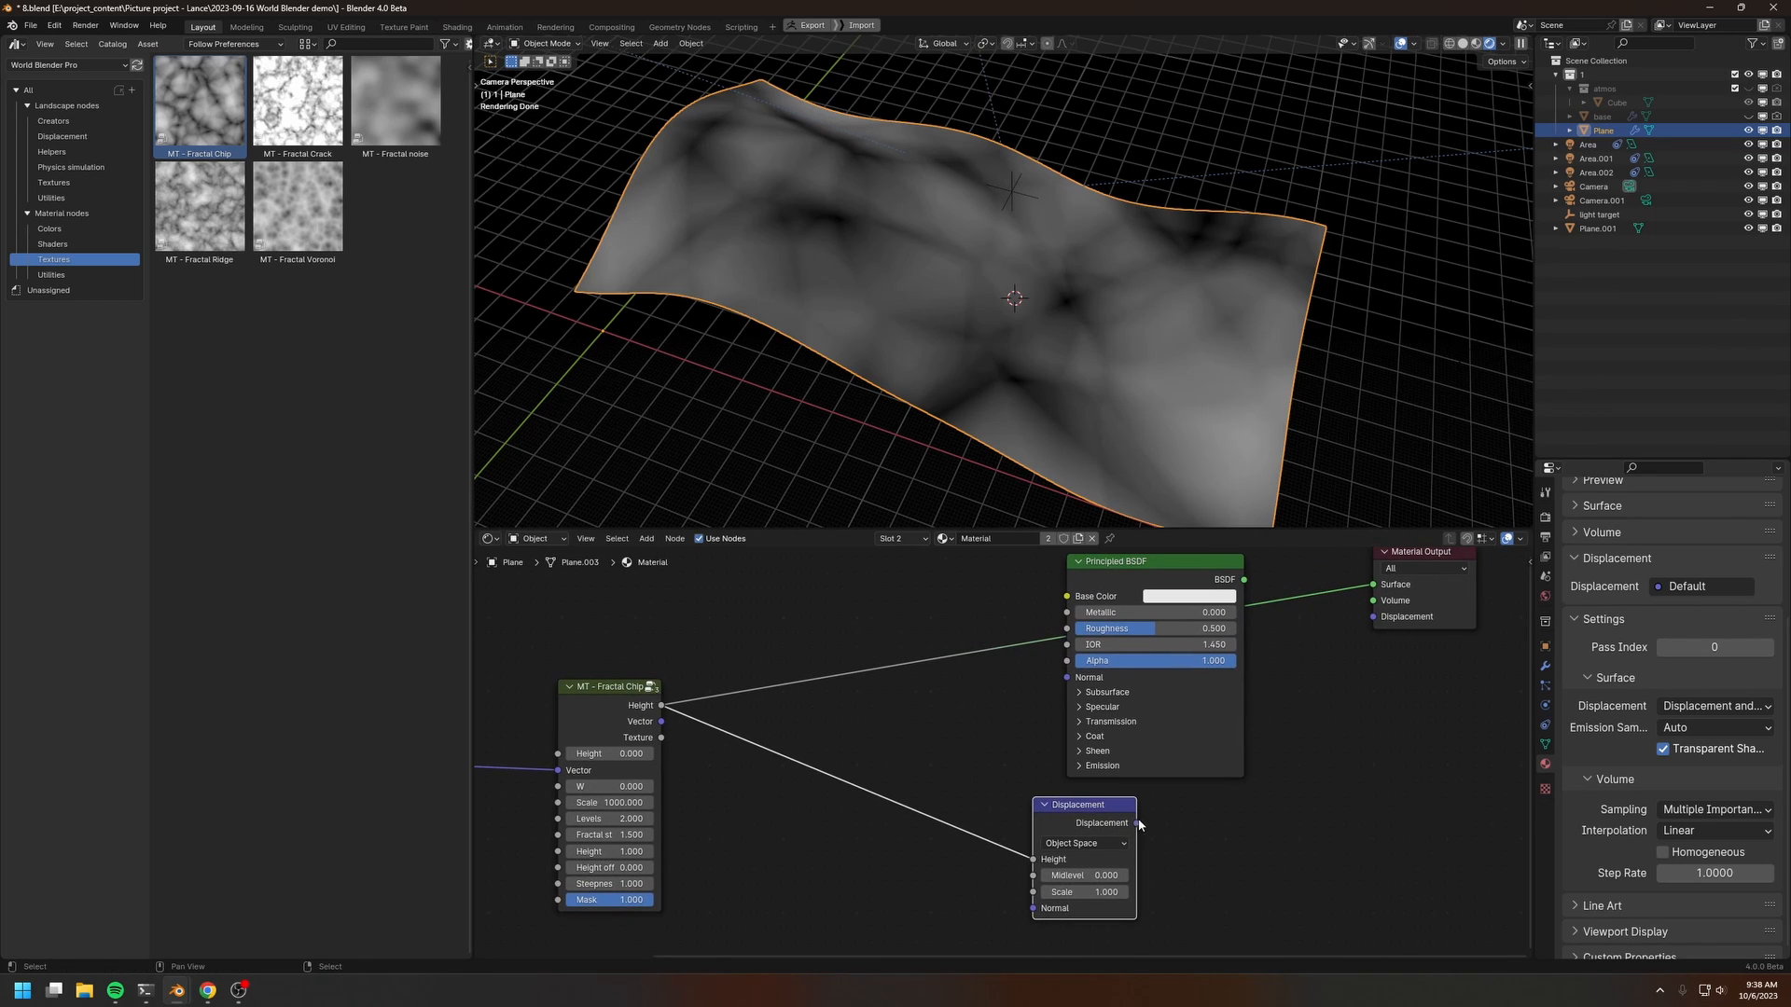
pyautogui.moveTo(1136, 823); pyautogui.dragTo(1366, 624)
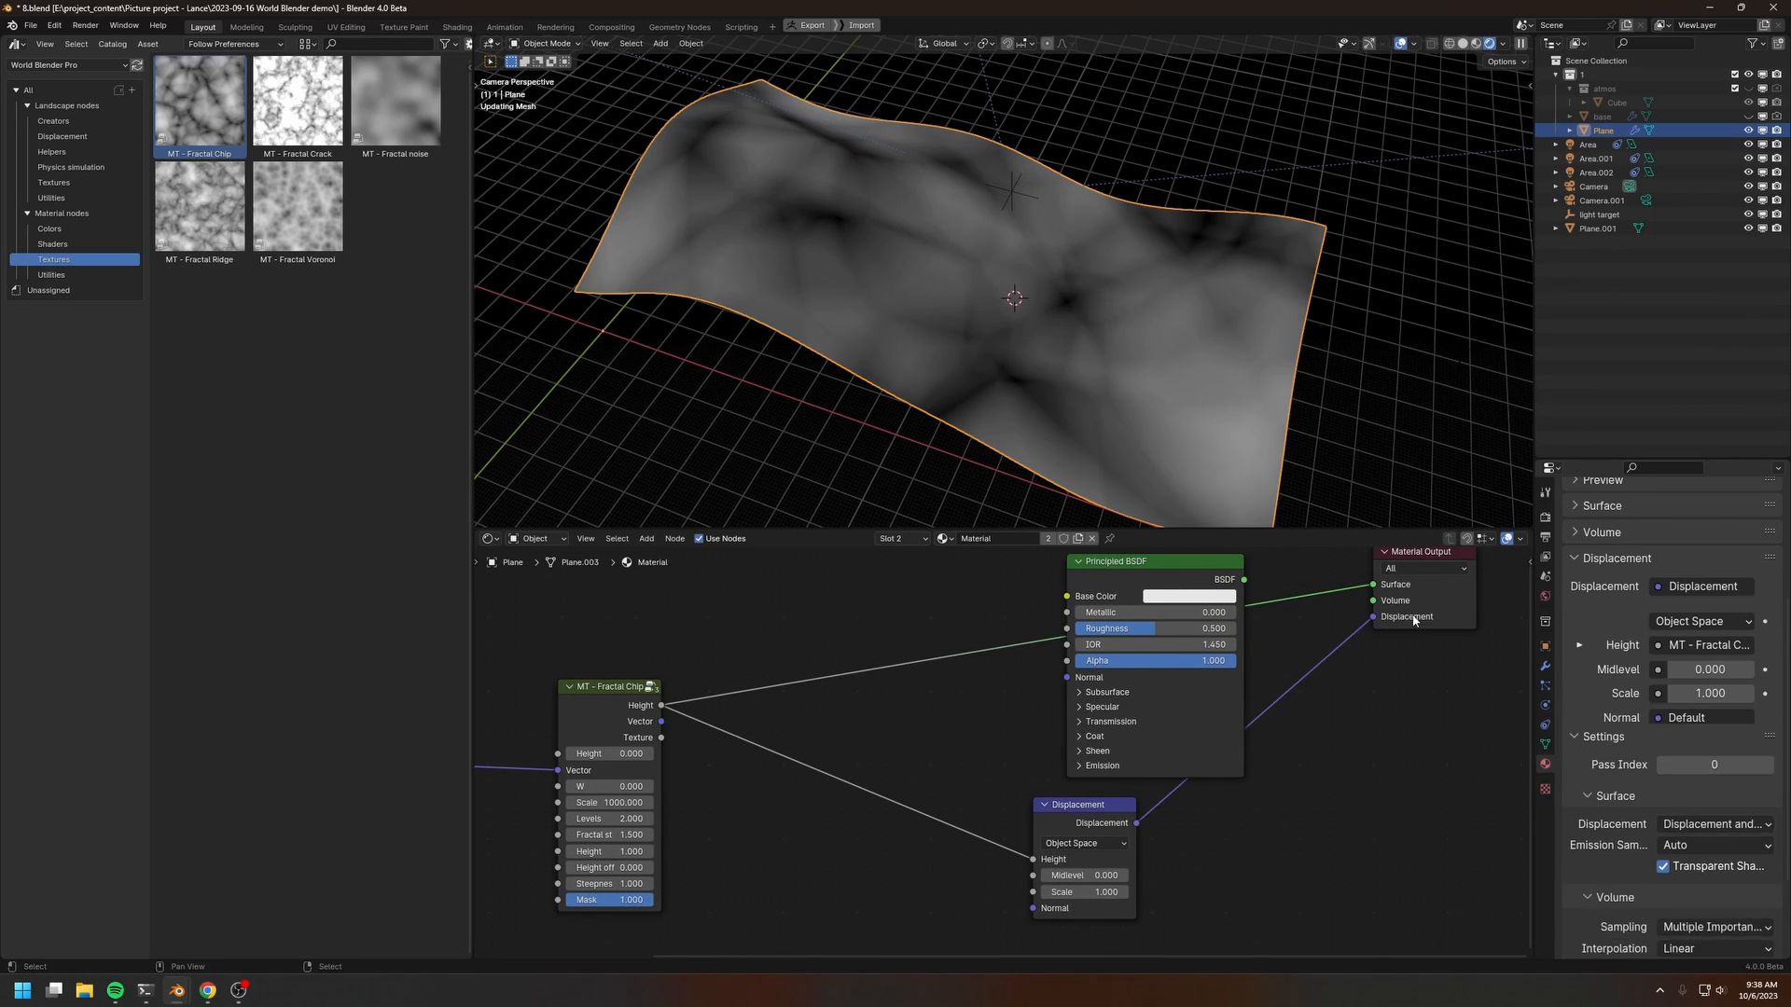
pyautogui.moveTo(1368, 668); pyautogui.dragTo(1223, 716, button='middle')
pyautogui.scroll(2, 1223, 715)
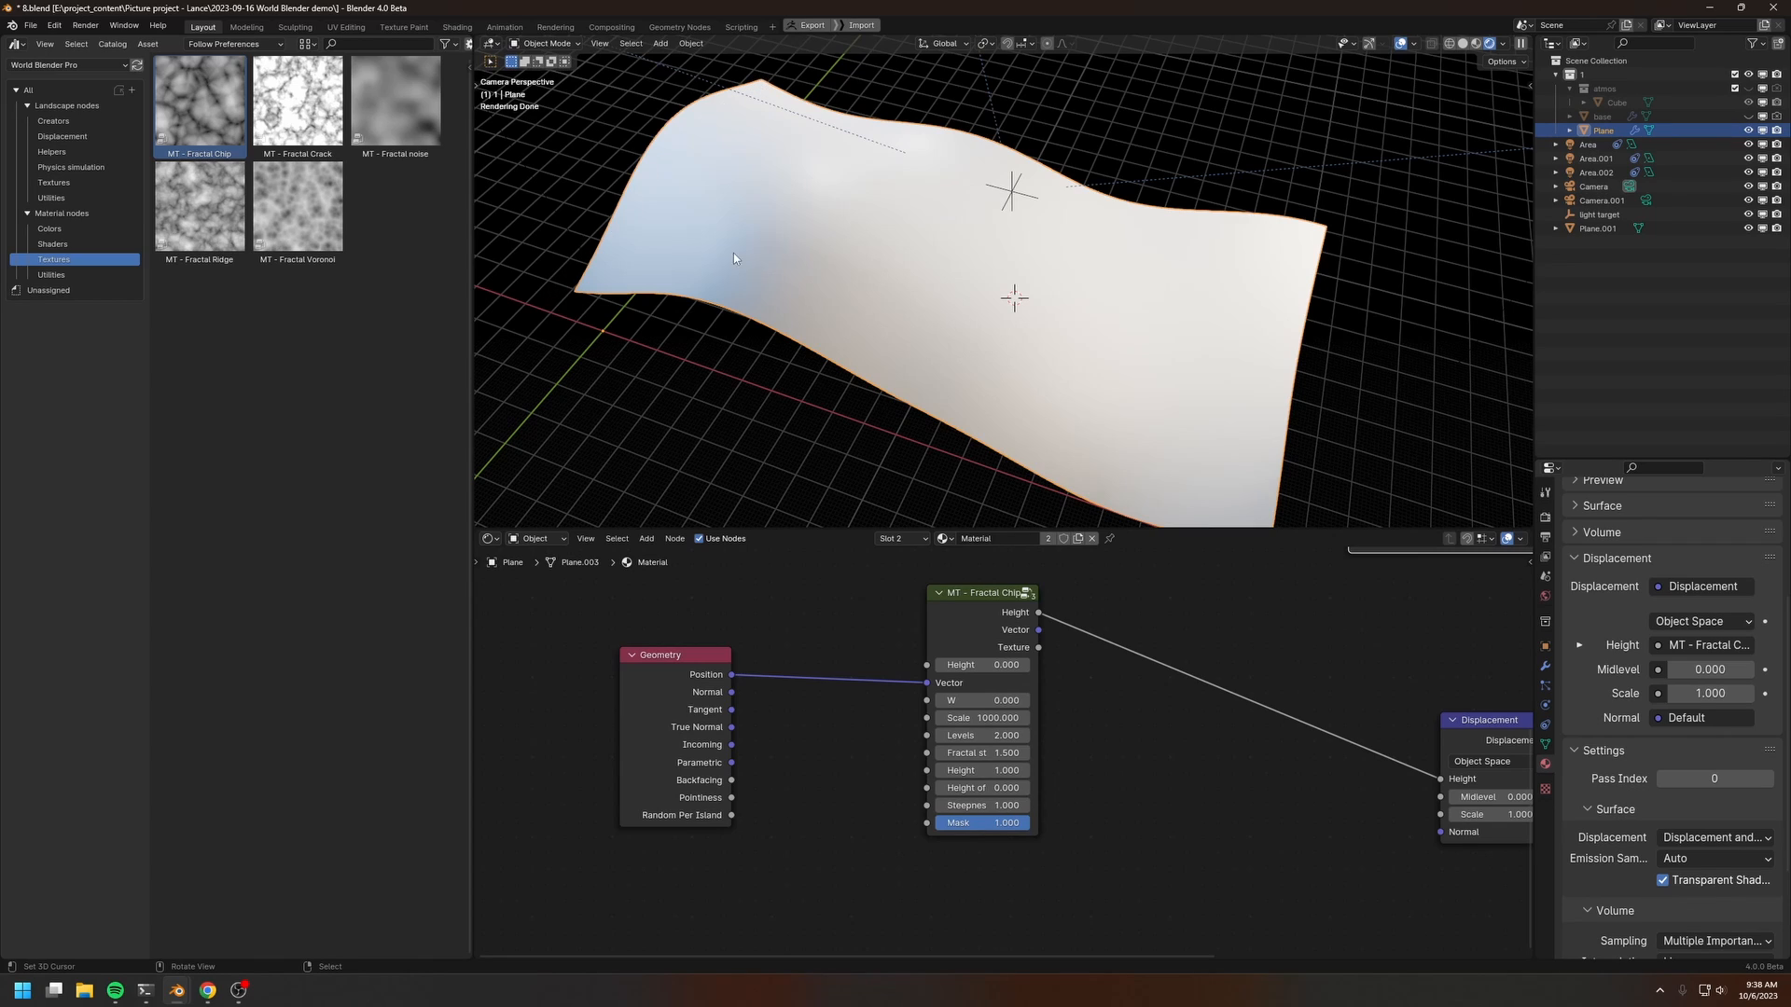
# Step: Set the Fractal Chip node's height amount, just above the height offset, to 500 and raise it to 1000
pyautogui.moveTo(1177, 704); pyautogui.dragTo(1176, 688, button='middle')
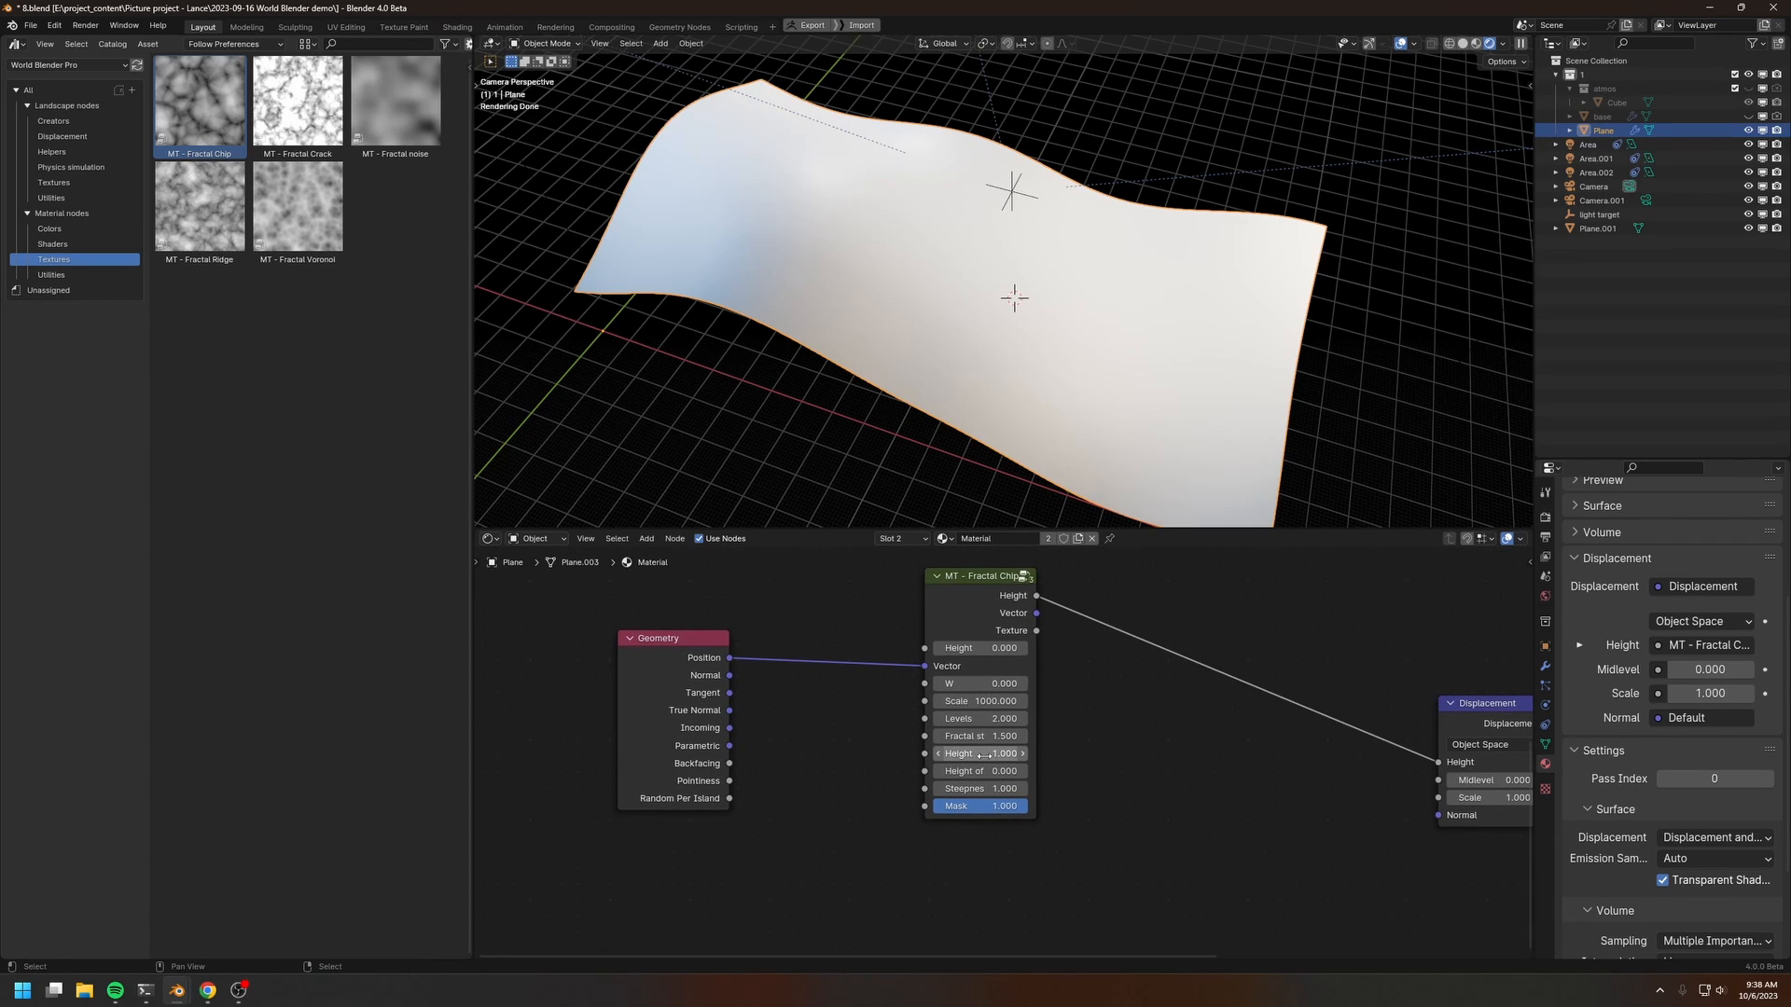
pyautogui.click(984, 756)
pyautogui.write('5')
pyautogui.press('Return')
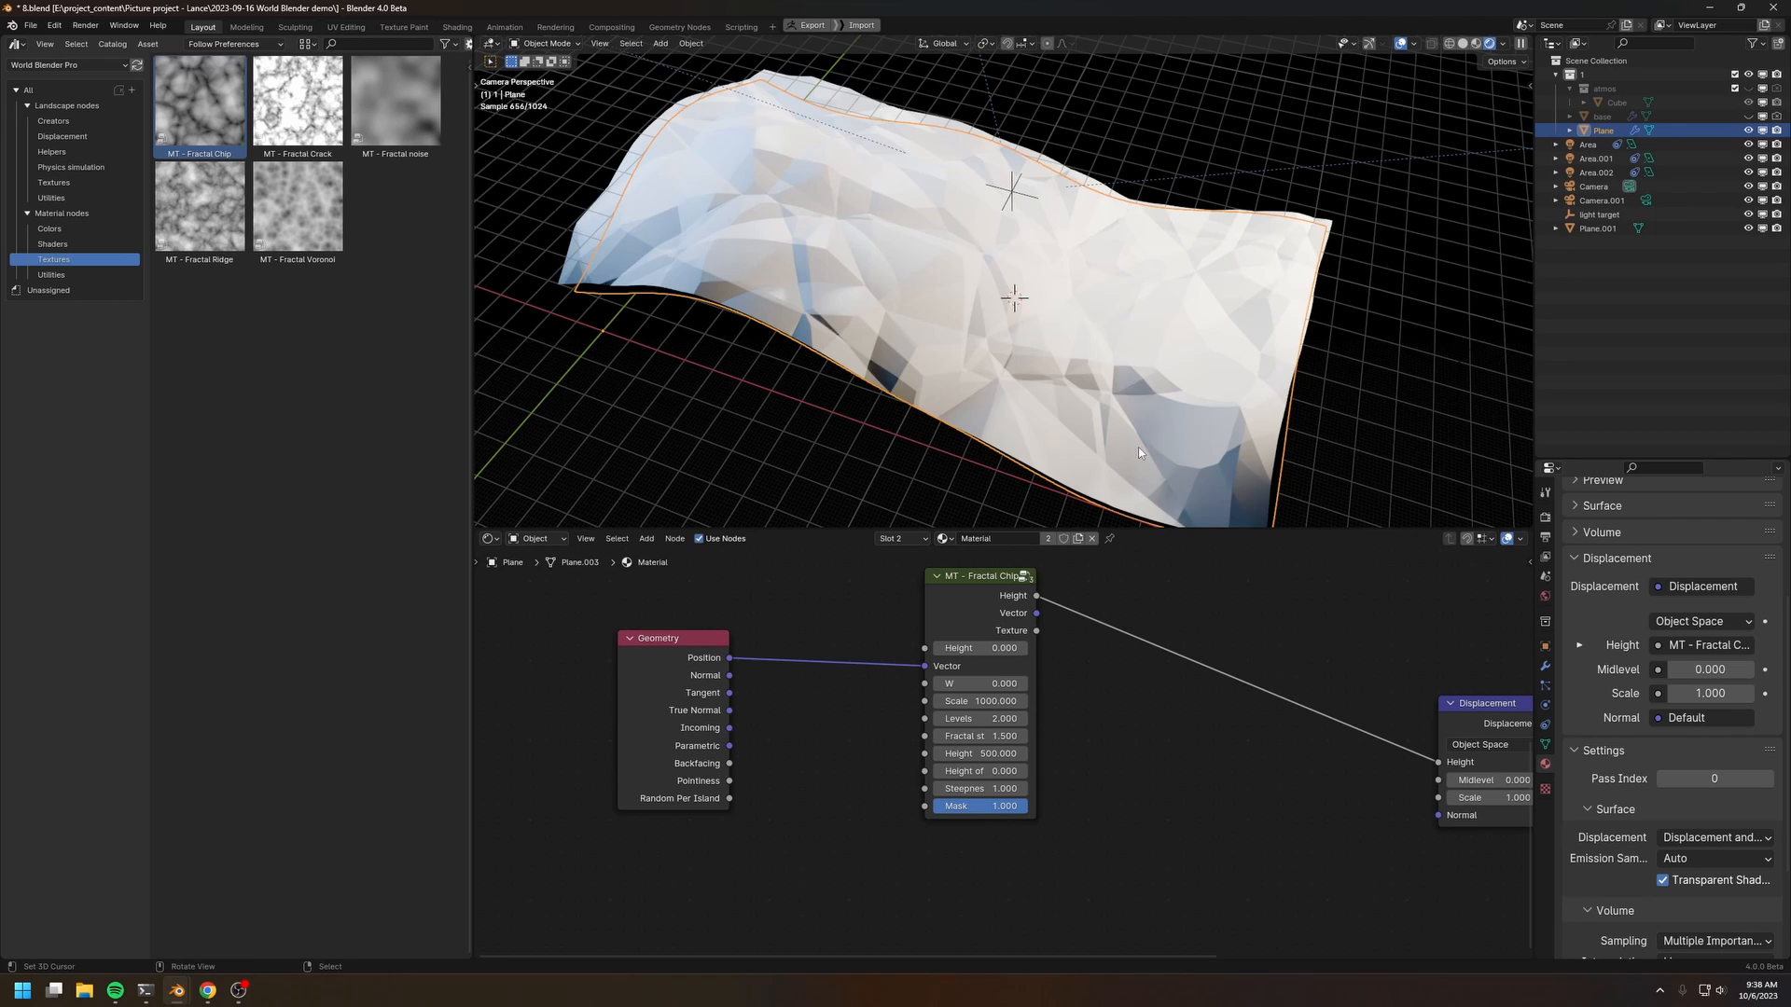
pyautogui.moveTo(1183, 700); pyautogui.dragTo(1184, 687, button='middle')
pyautogui.doubleClick(979, 741)
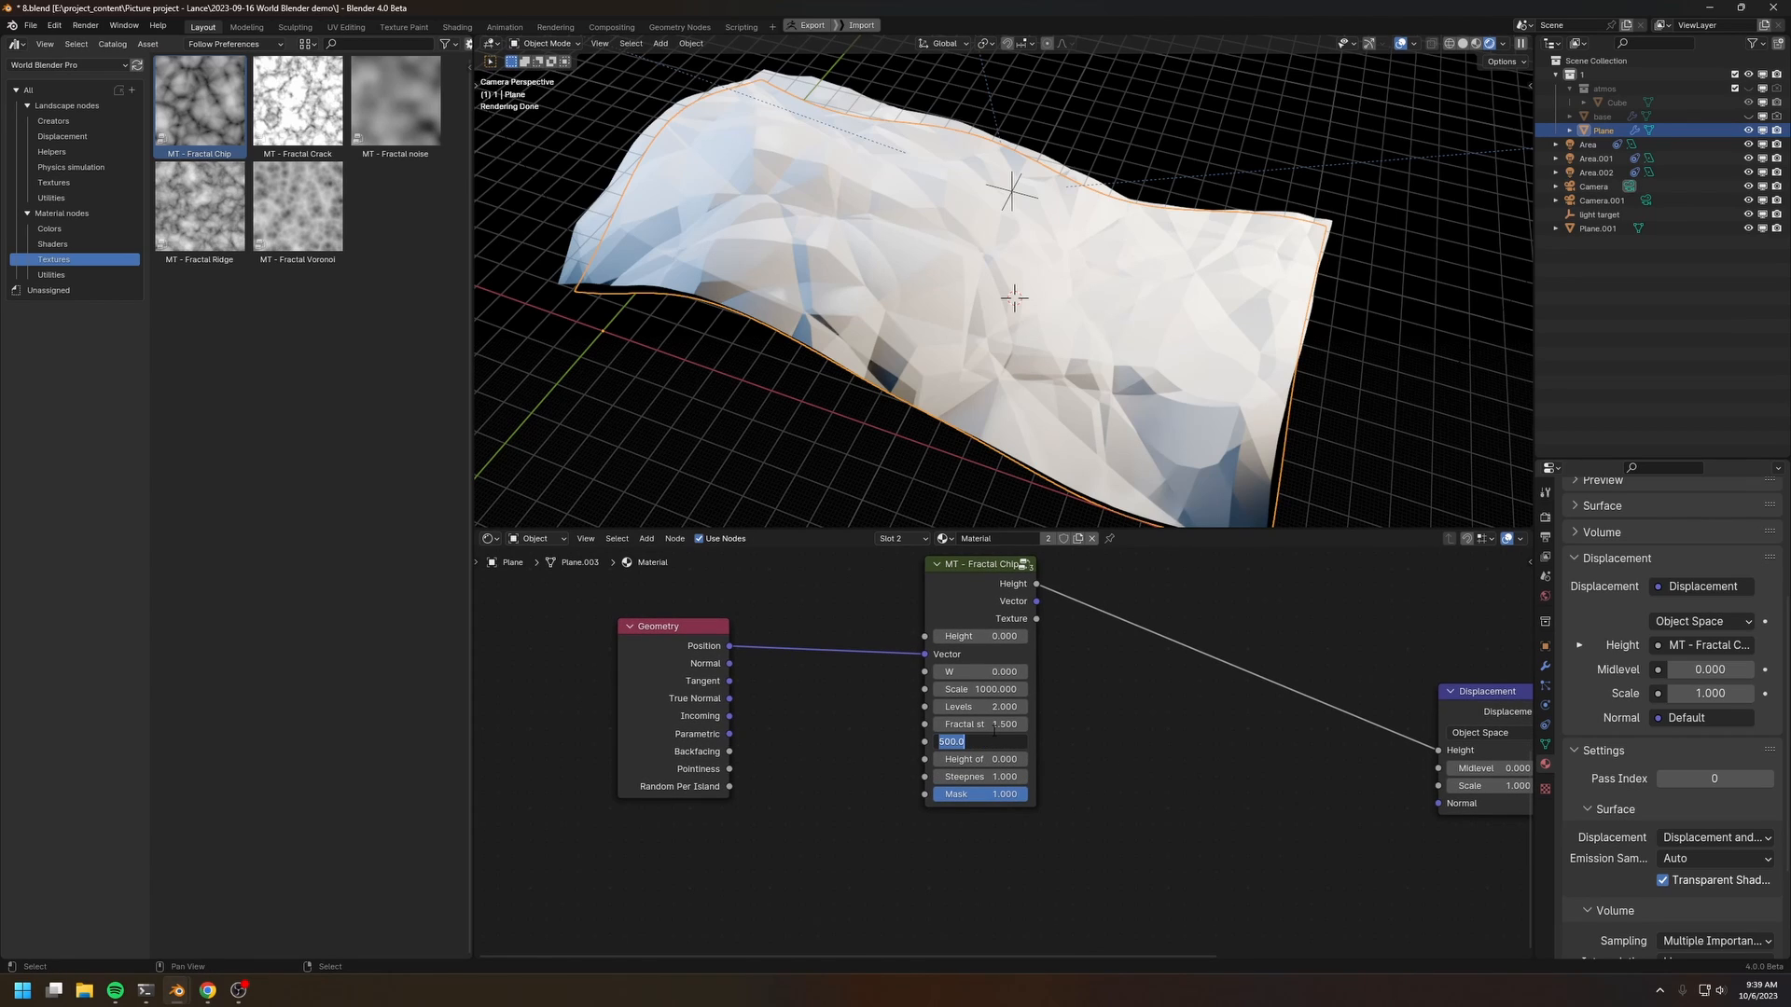
pyautogui.write('1000')
pyautogui.press('Return')
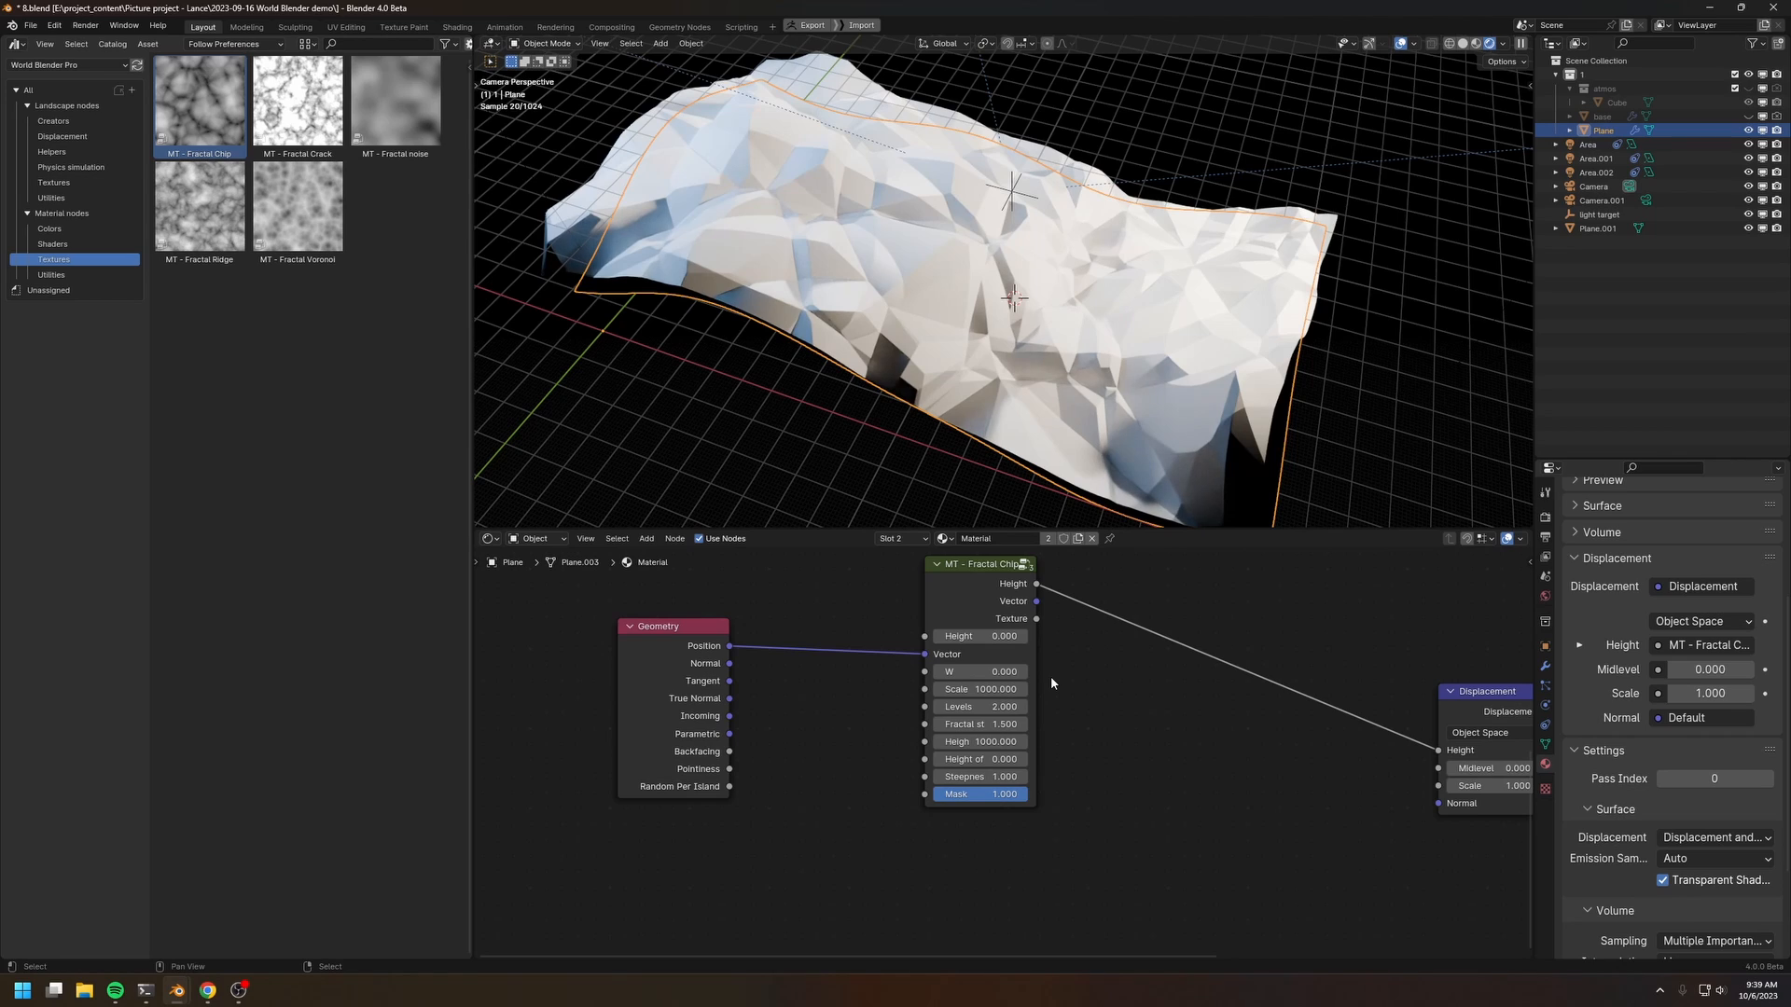
# Step: Try a height offset of 100 on the Fractal Chip node
pyautogui.moveTo(982, 760); pyautogui.dragTo(744, 760)
pyautogui.rightClick(1006, 762)
pyautogui.click(989, 761)
pyautogui.write('100')
pyautogui.press('Return')
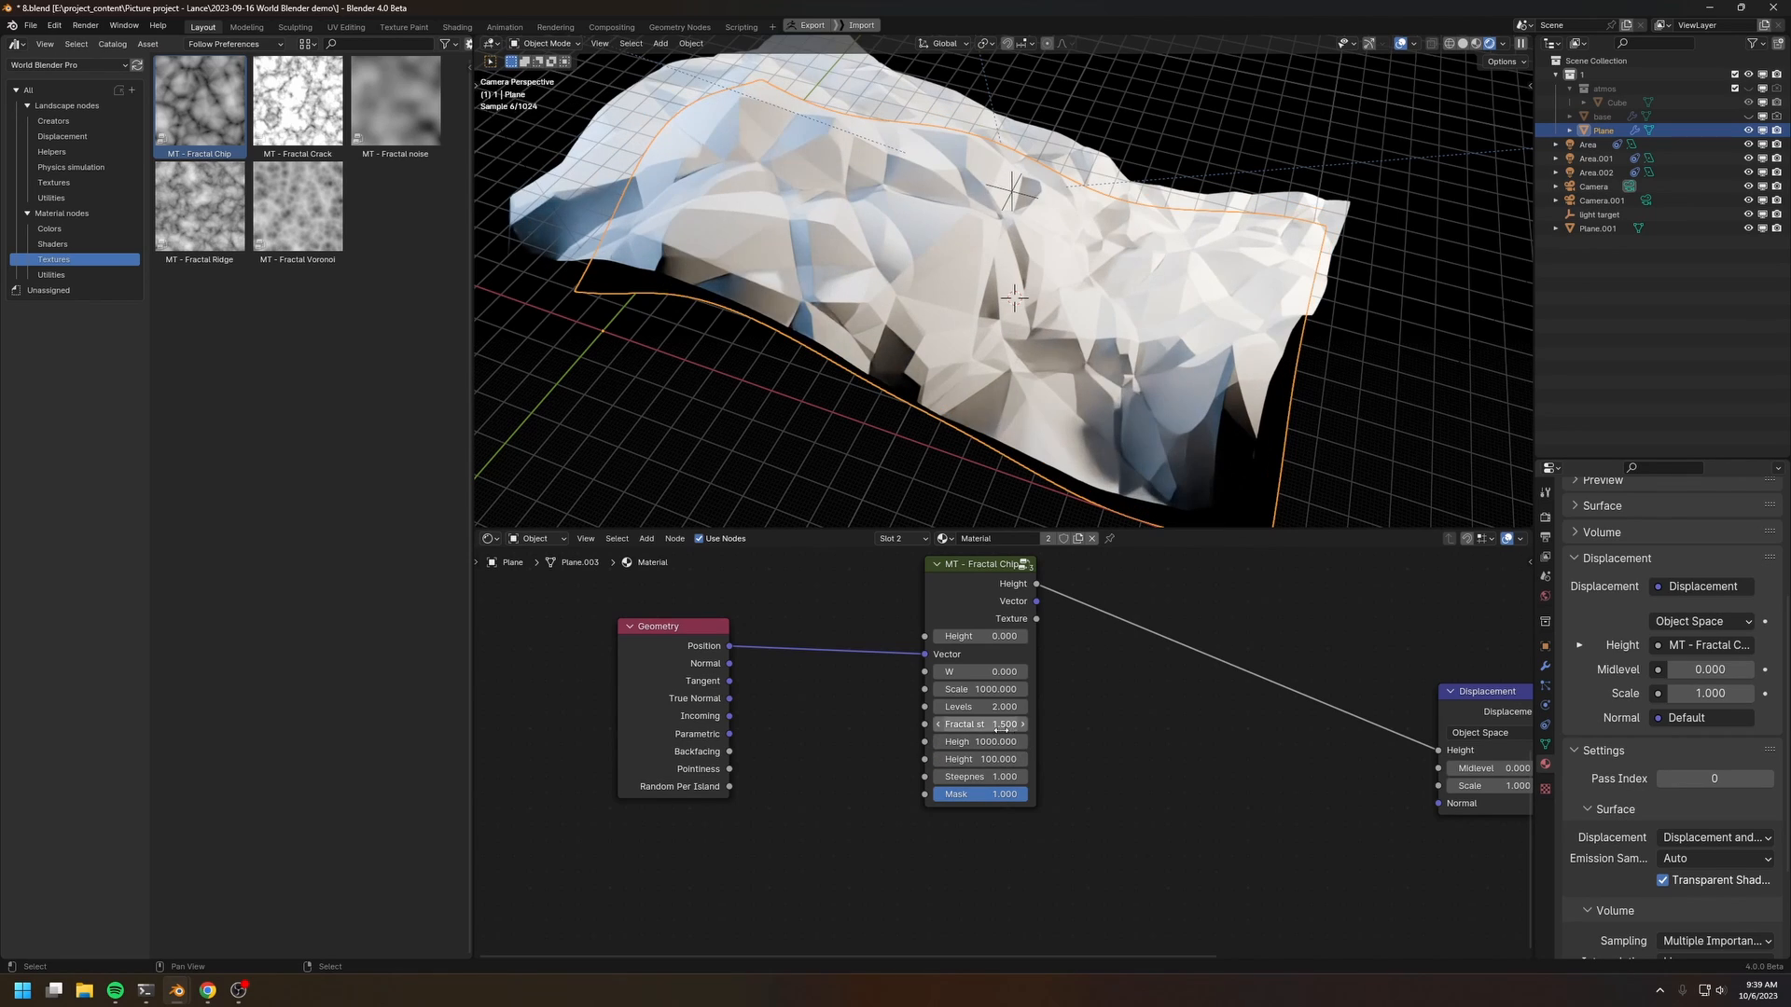
# Step: Set the Fractal Chip node's height offset to -100 and hide the viewport overlays
pyautogui.click(999, 760)
pyautogui.write('-100')
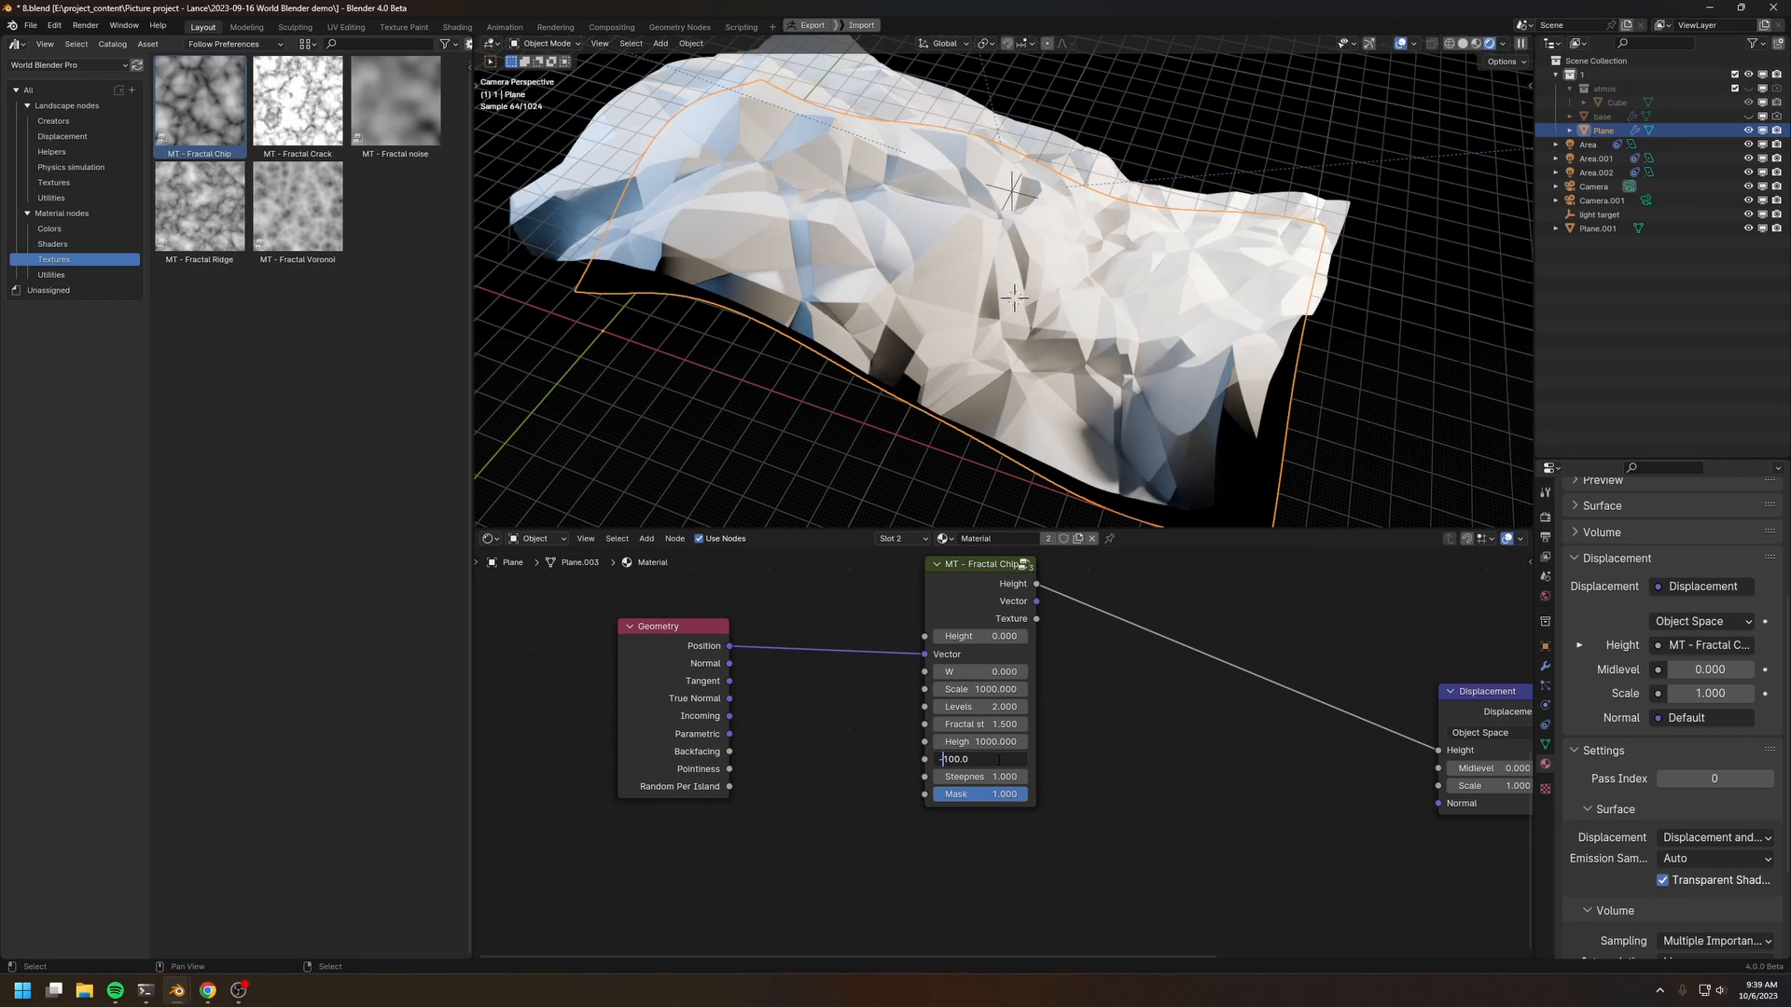
pyautogui.press('Return')
pyautogui.hotkey('shift', 'alt', 'z')
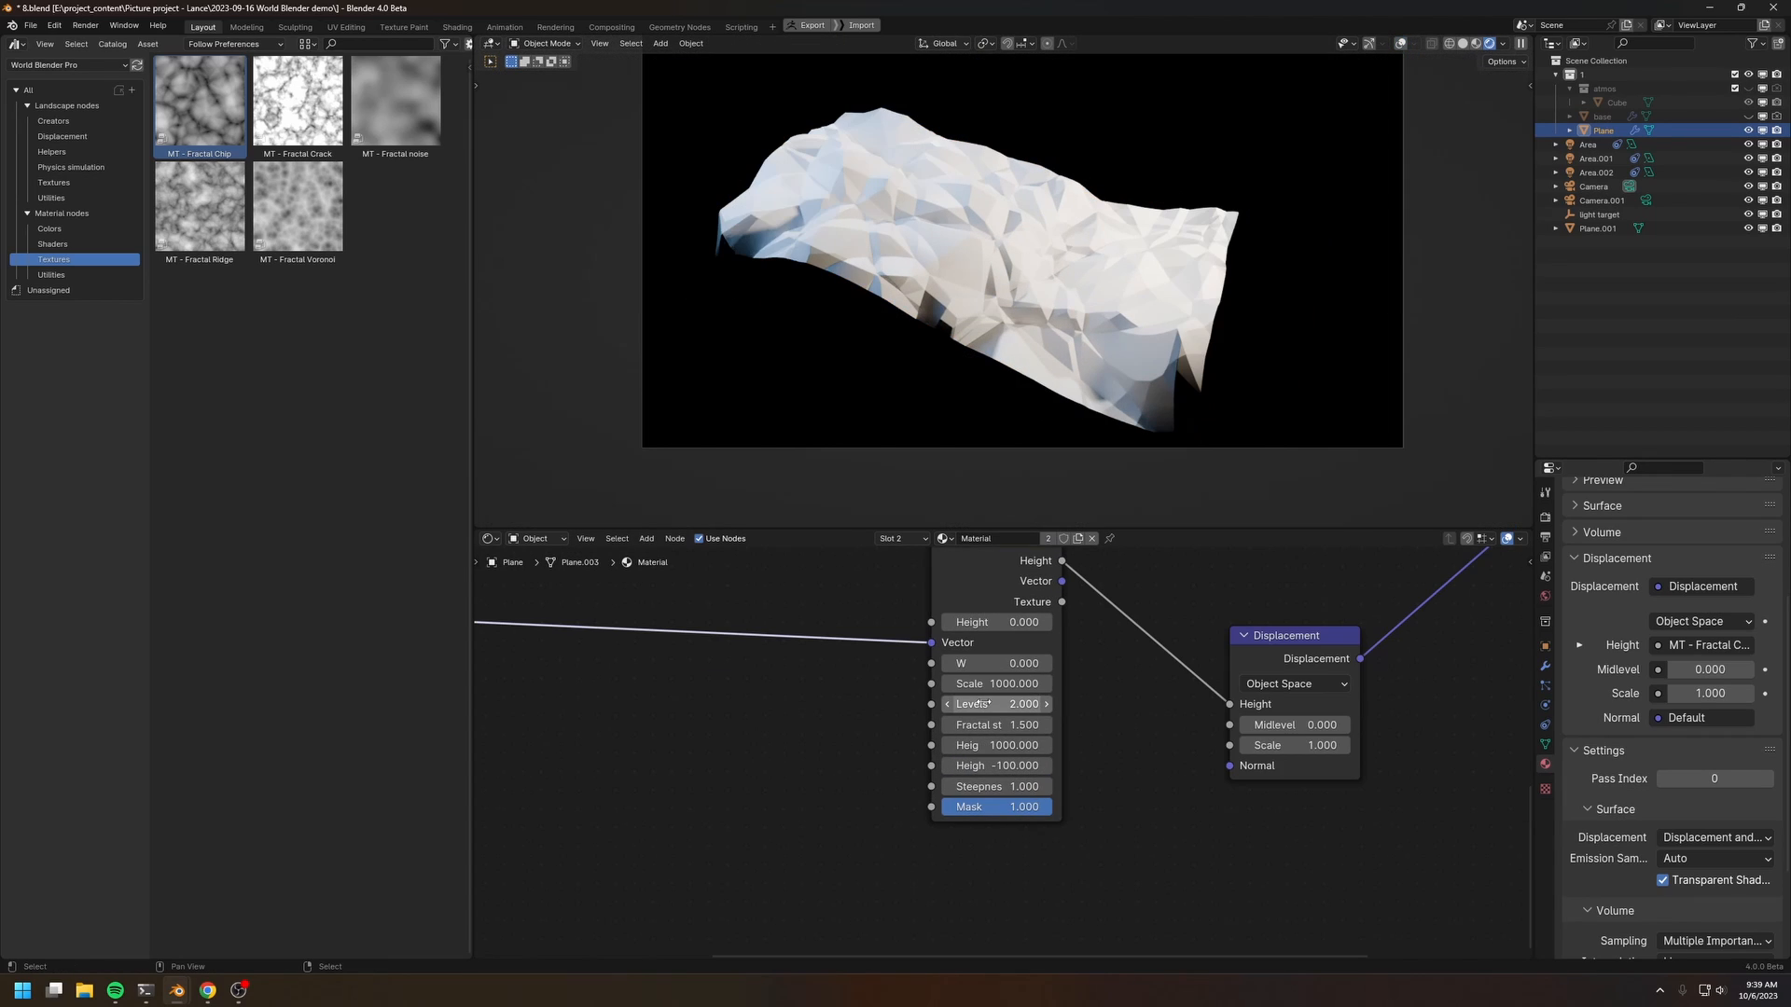
# Step: Set the Fractal Chip node's Levels to 4 and raise it to 5
pyautogui.click(983, 703)
pyautogui.write('4')
pyautogui.press('Return')
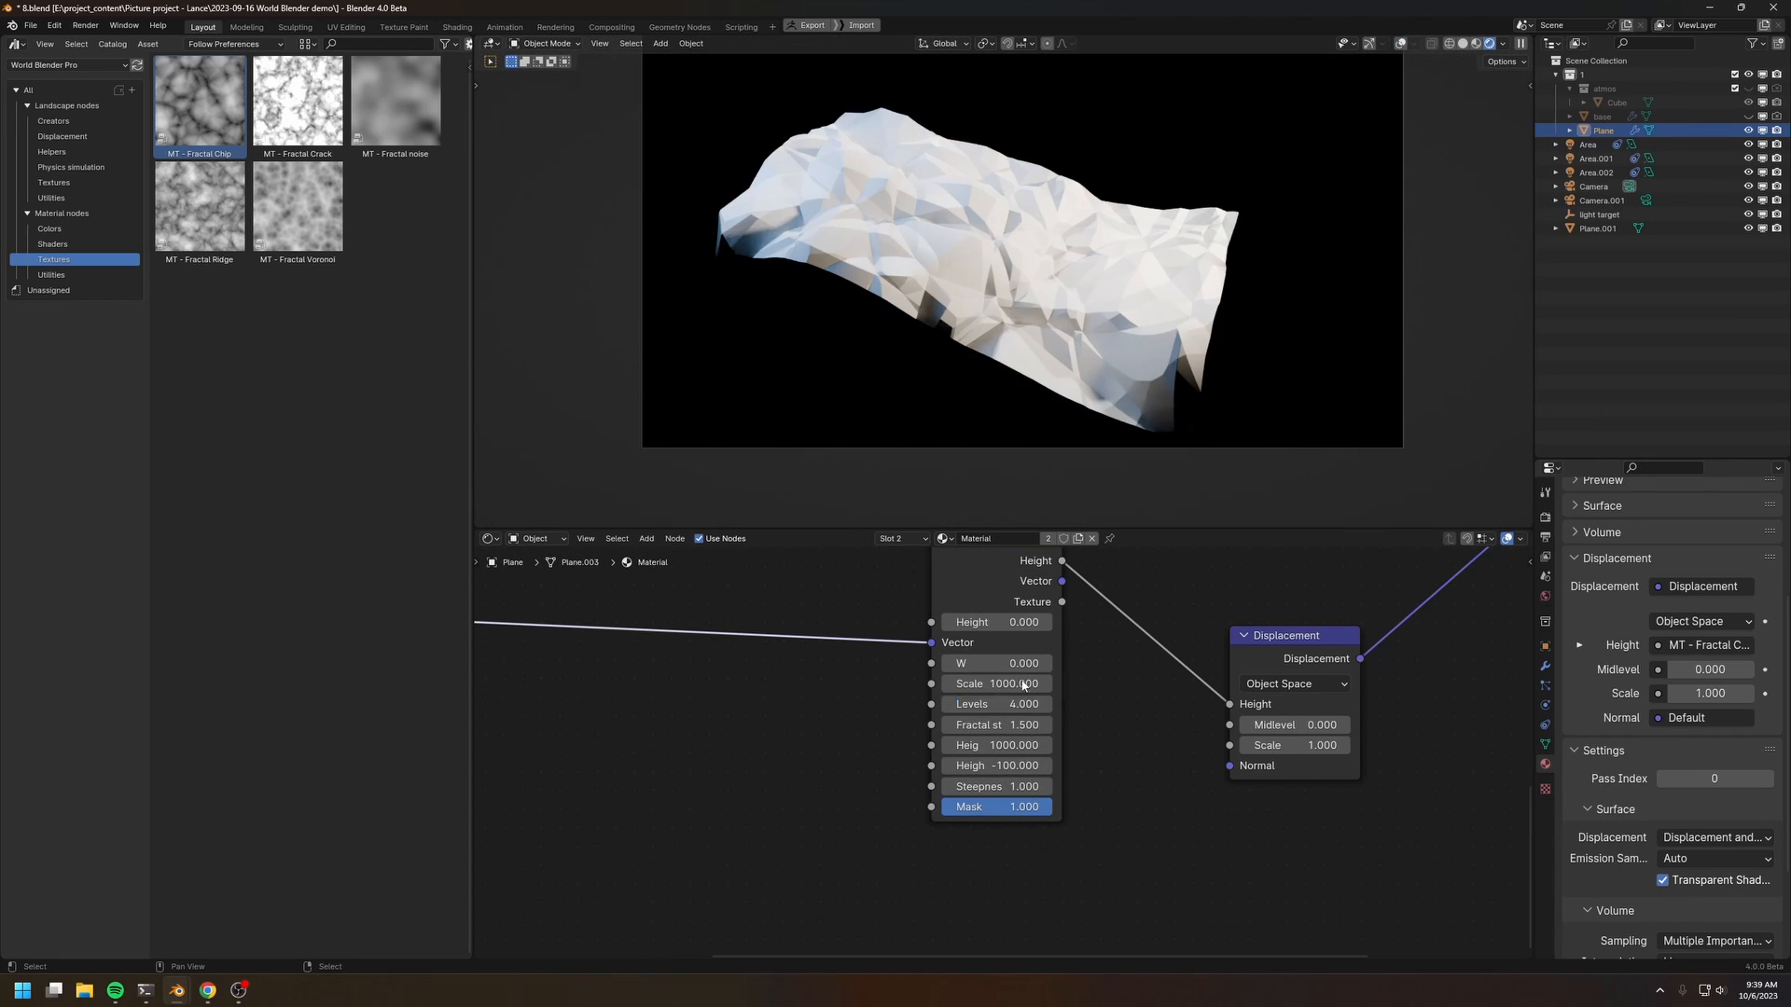
pyautogui.scroll(3, 1002, 347)
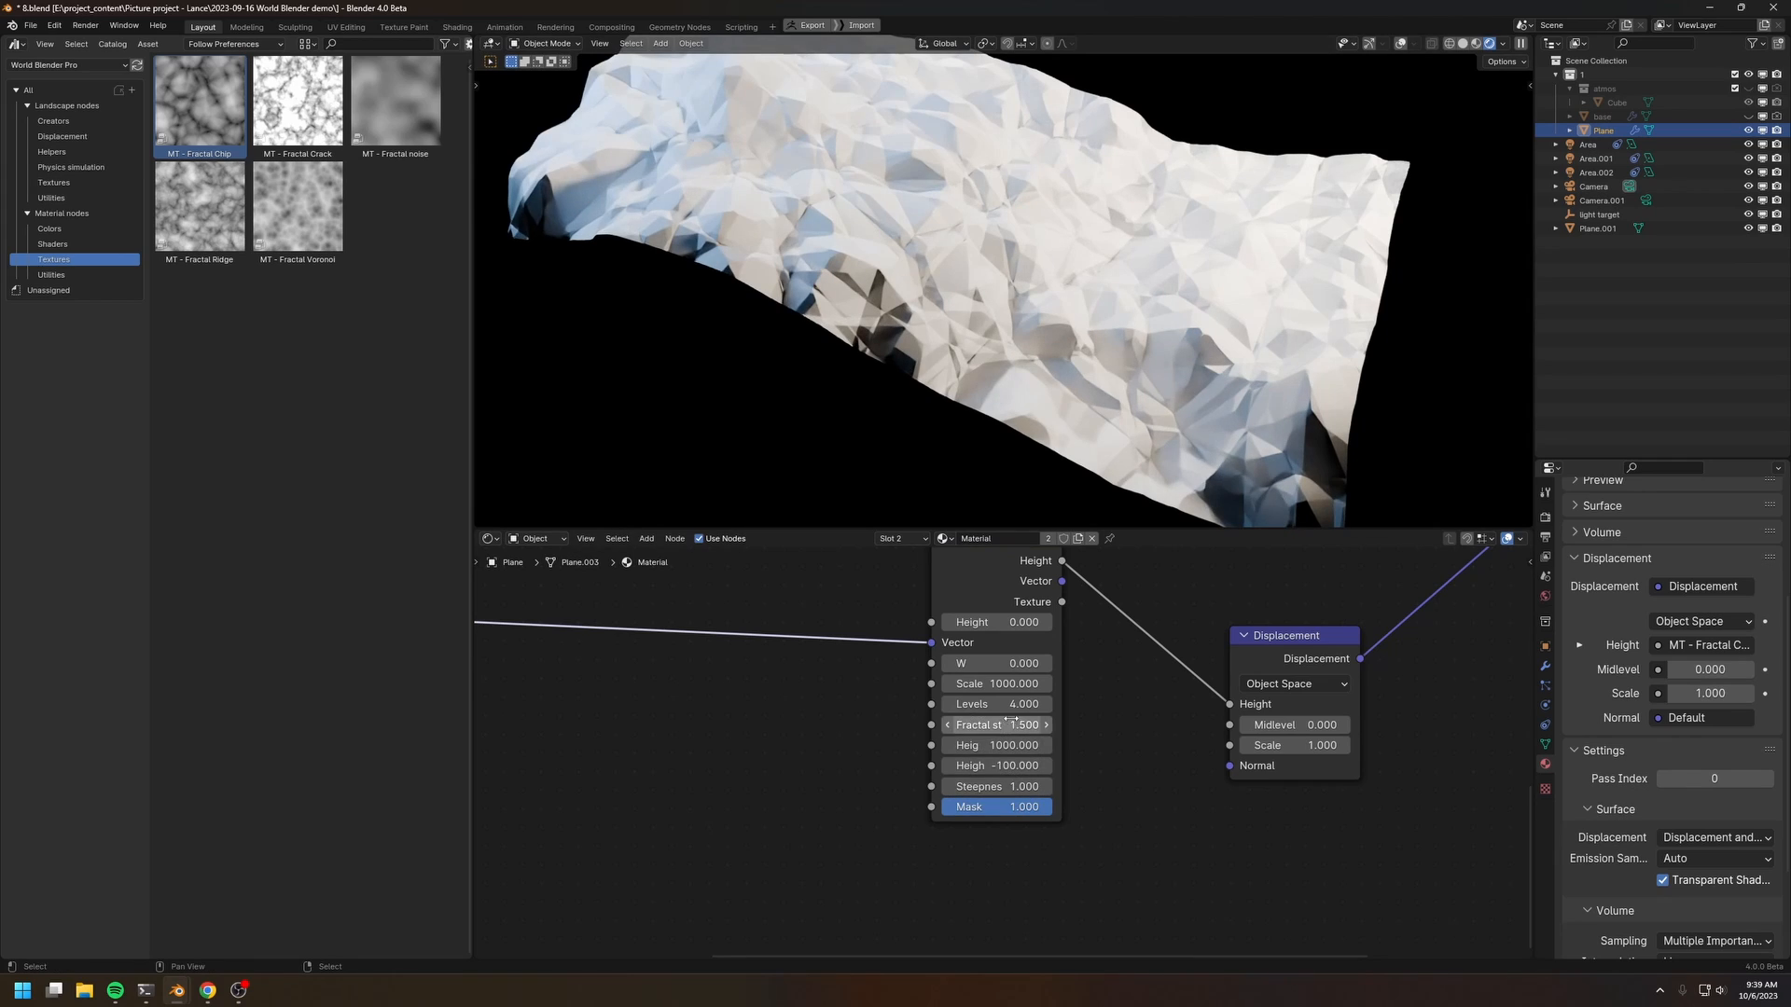
pyautogui.click(983, 704)
pyautogui.write('5')
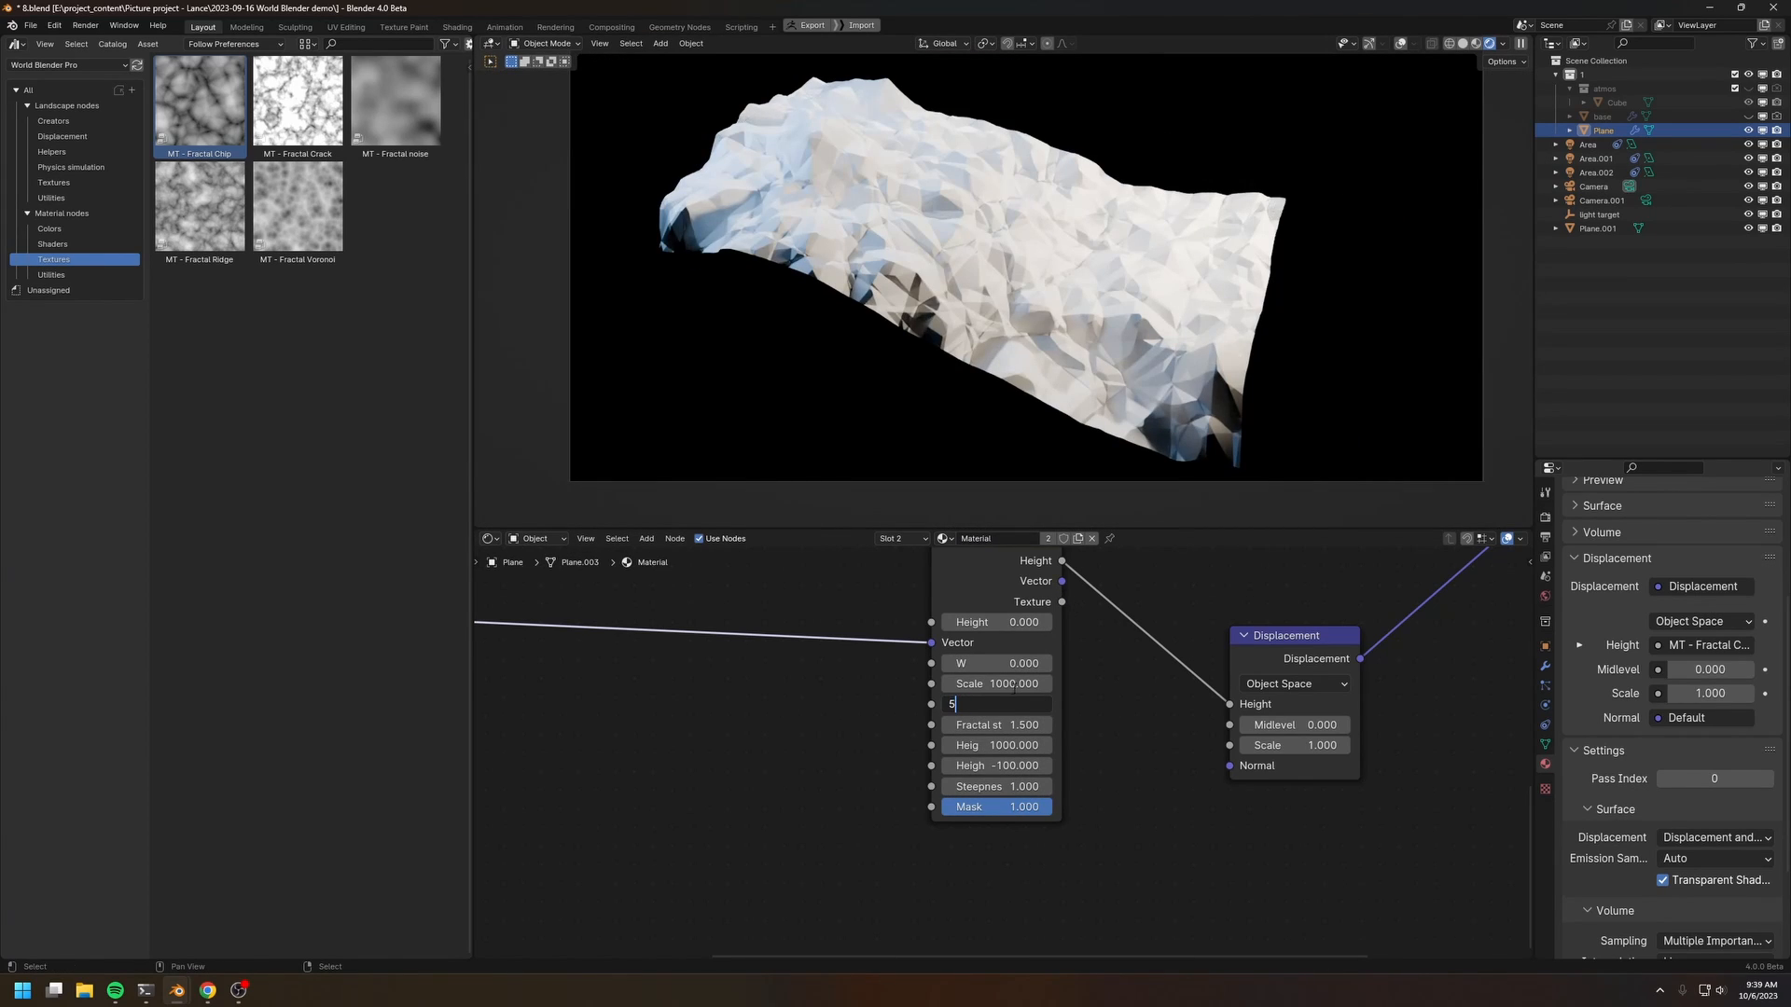
pyautogui.press('Return')
pyautogui.scroll(-2, 1000, 469)
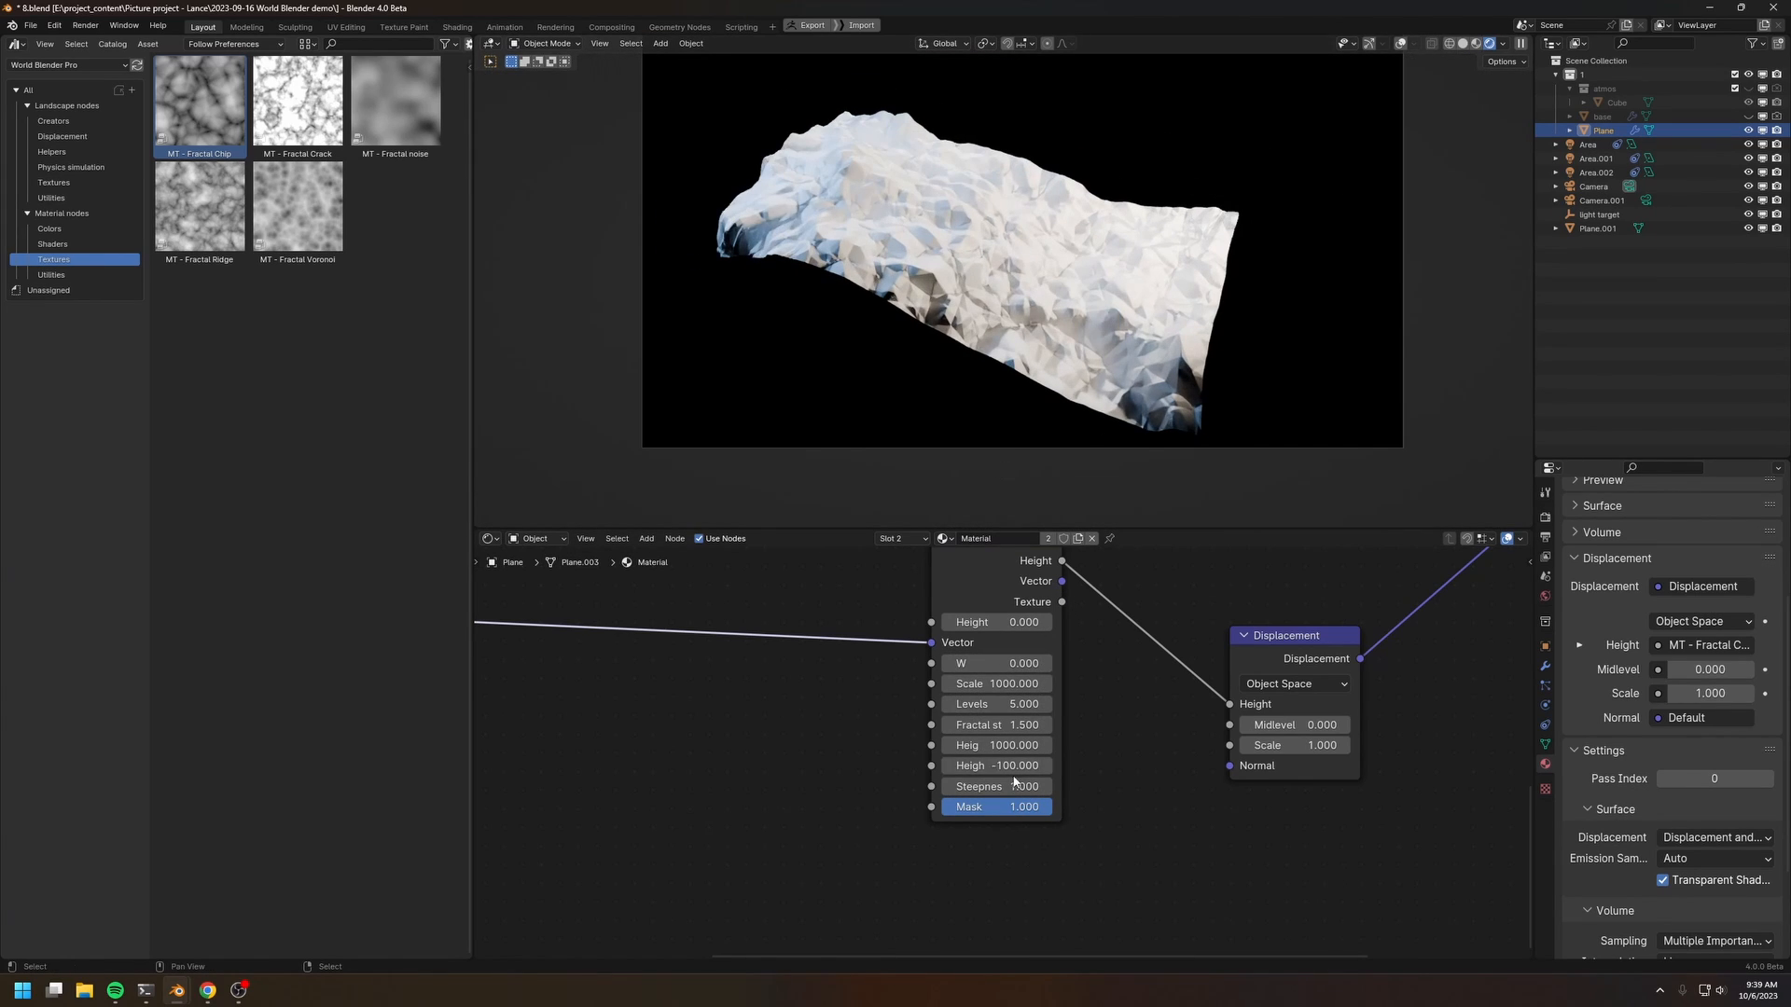
# Step: Try 6 Levels on the Fractal Chip node and return the value to 5
pyautogui.moveTo(985, 694); pyautogui.dragTo(1015, 698)
pyautogui.click(1015, 708)
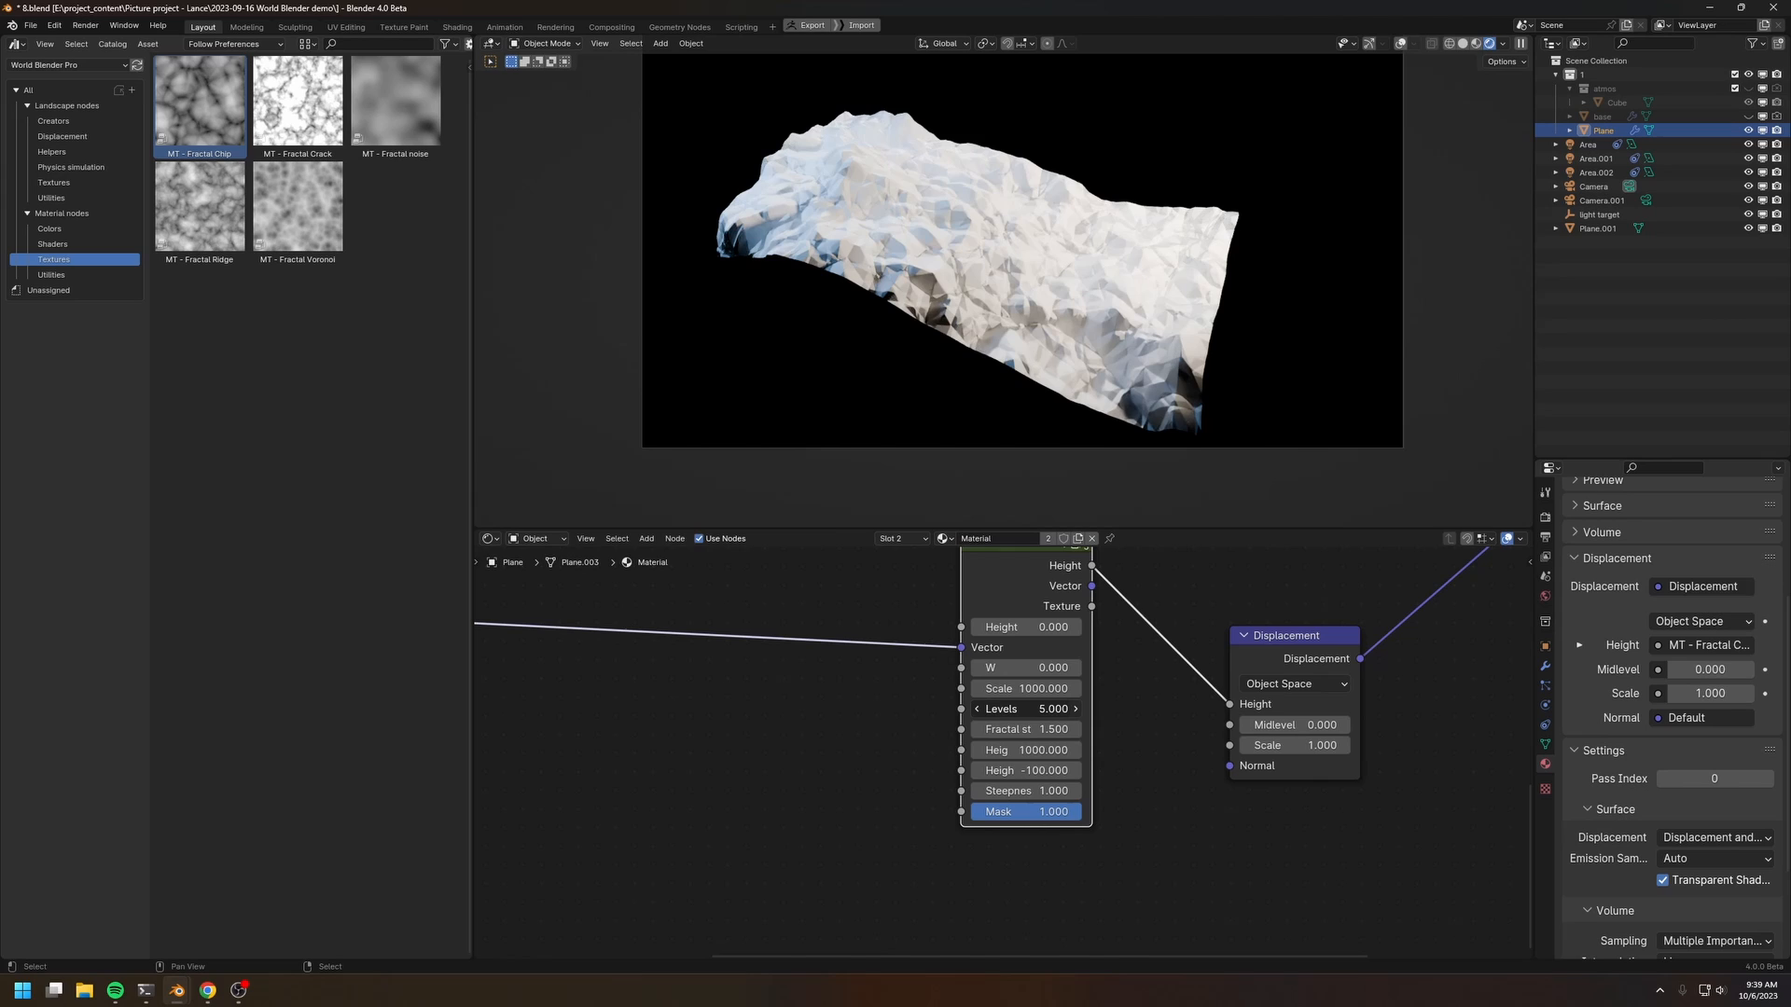
pyautogui.click(1015, 711)
pyautogui.write('6')
pyautogui.press('Return')
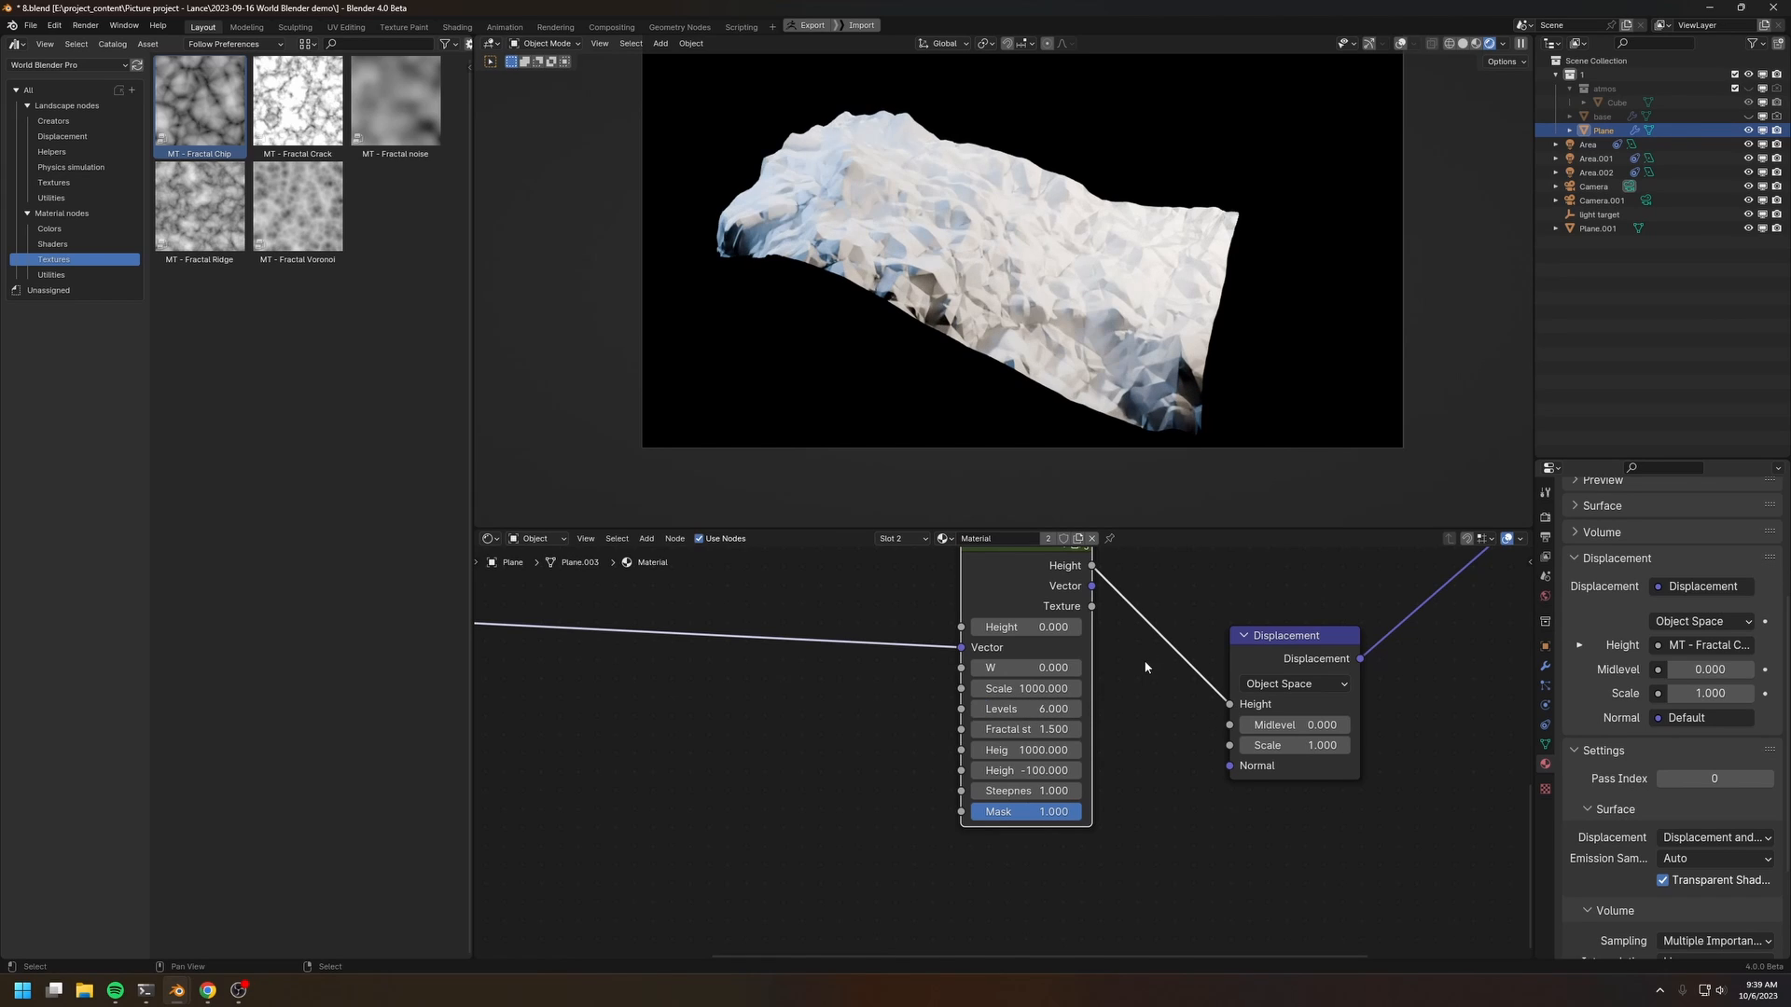
pyautogui.click(975, 709)
# Step: Make room beside the Geometry node and insert the MU - Space warp utility between its Position output and the Fractal Chip's Vector input
pyautogui.moveTo(809, 684); pyautogui.dragTo(1000, 708, button='middle')
pyautogui.scroll(-1, 995, 708)
pyautogui.moveTo(578, 674); pyautogui.dragTo(871, 689, button='middle')
pyautogui.moveTo(722, 694); pyautogui.dragTo(724, 714)
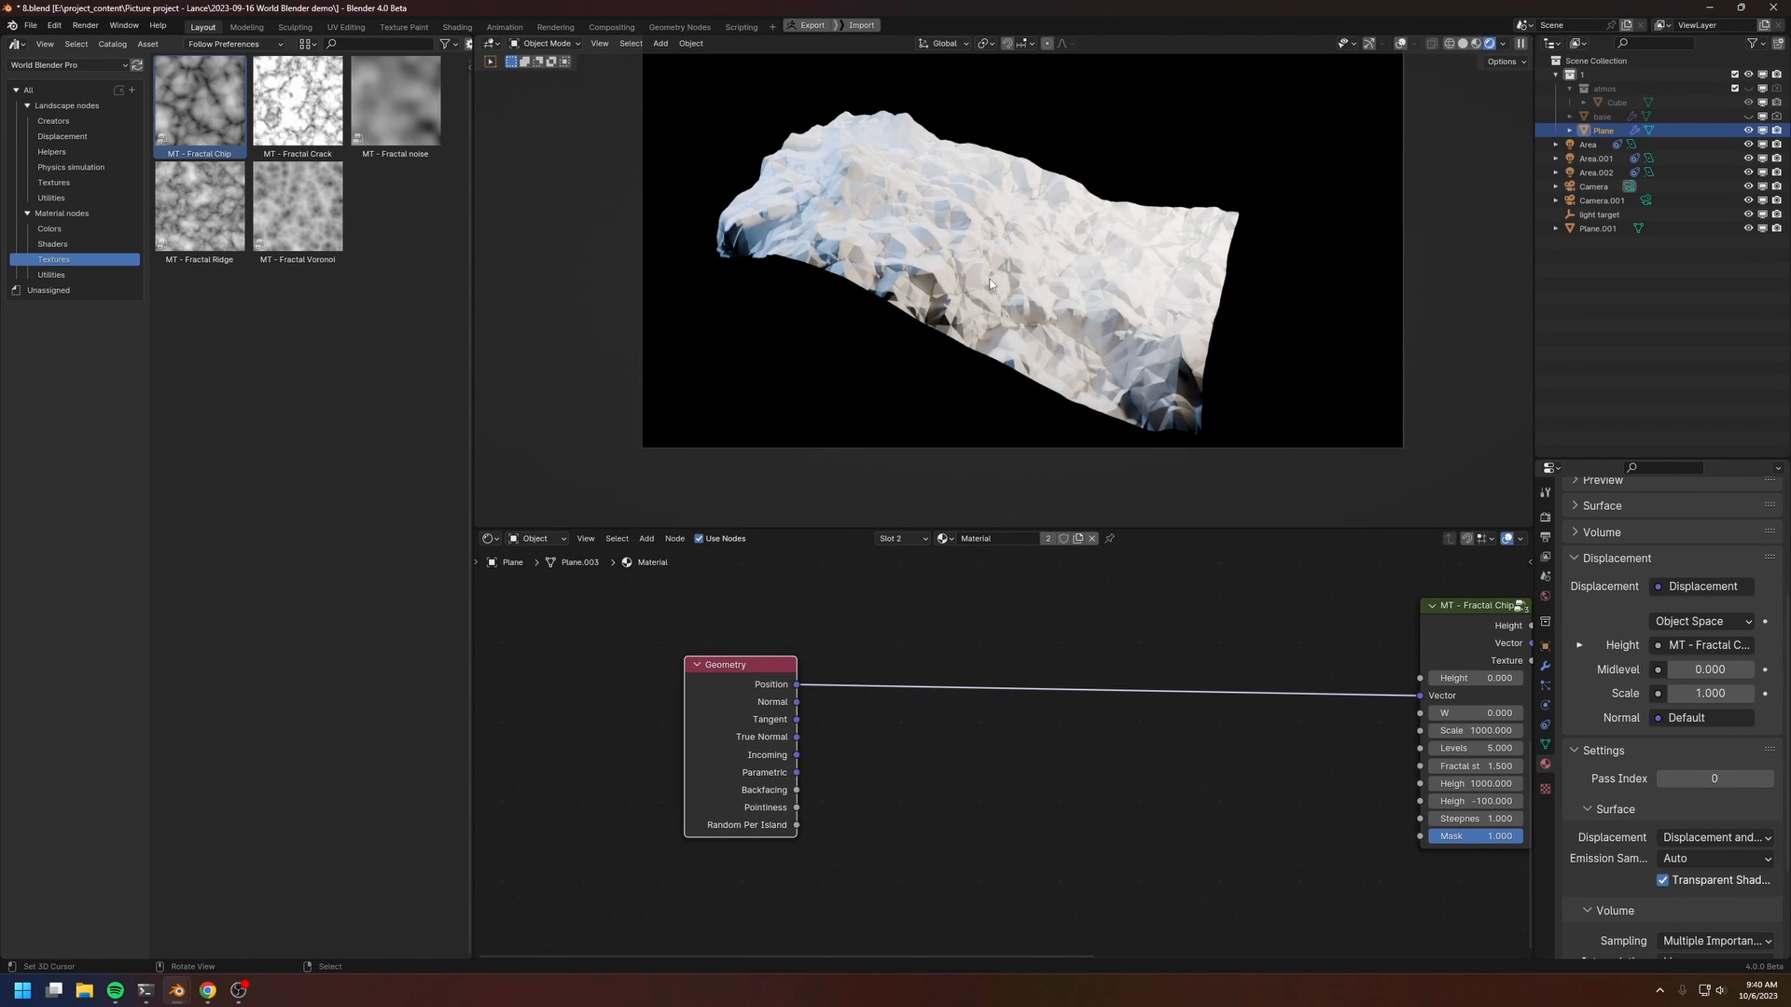
pyautogui.scroll(5, 1011, 338)
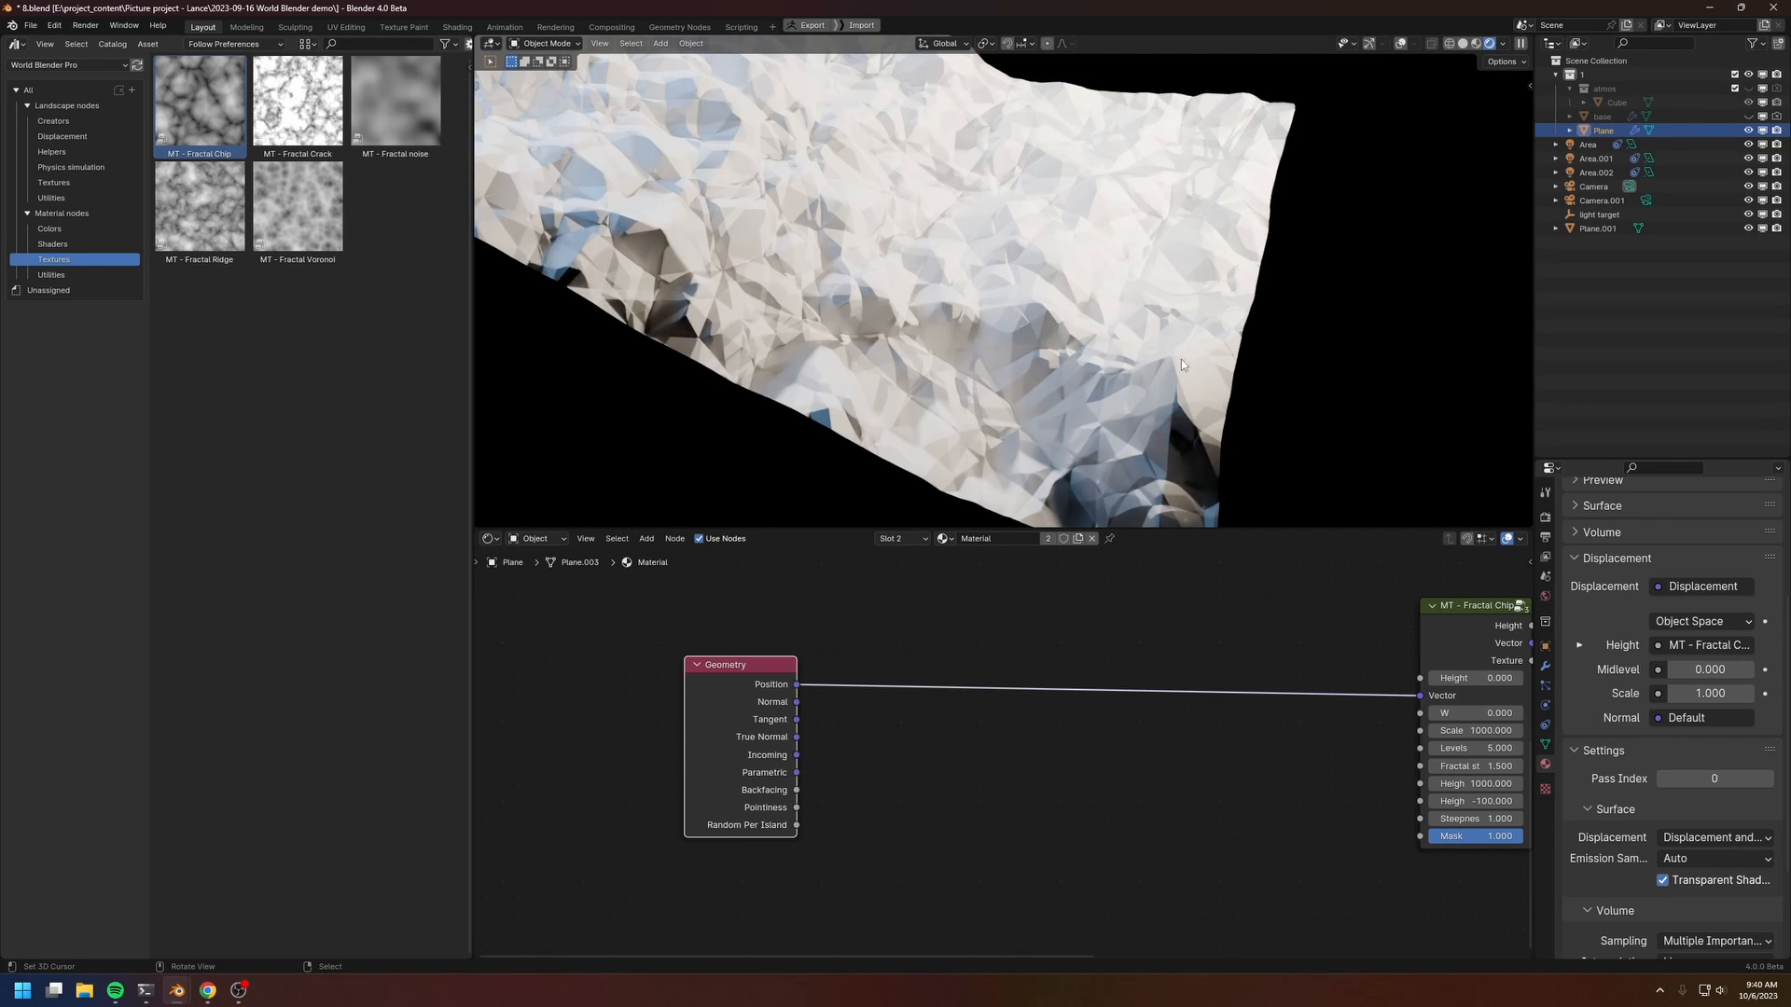
pyautogui.scroll(-4, 847, 330)
pyautogui.click(61, 274)
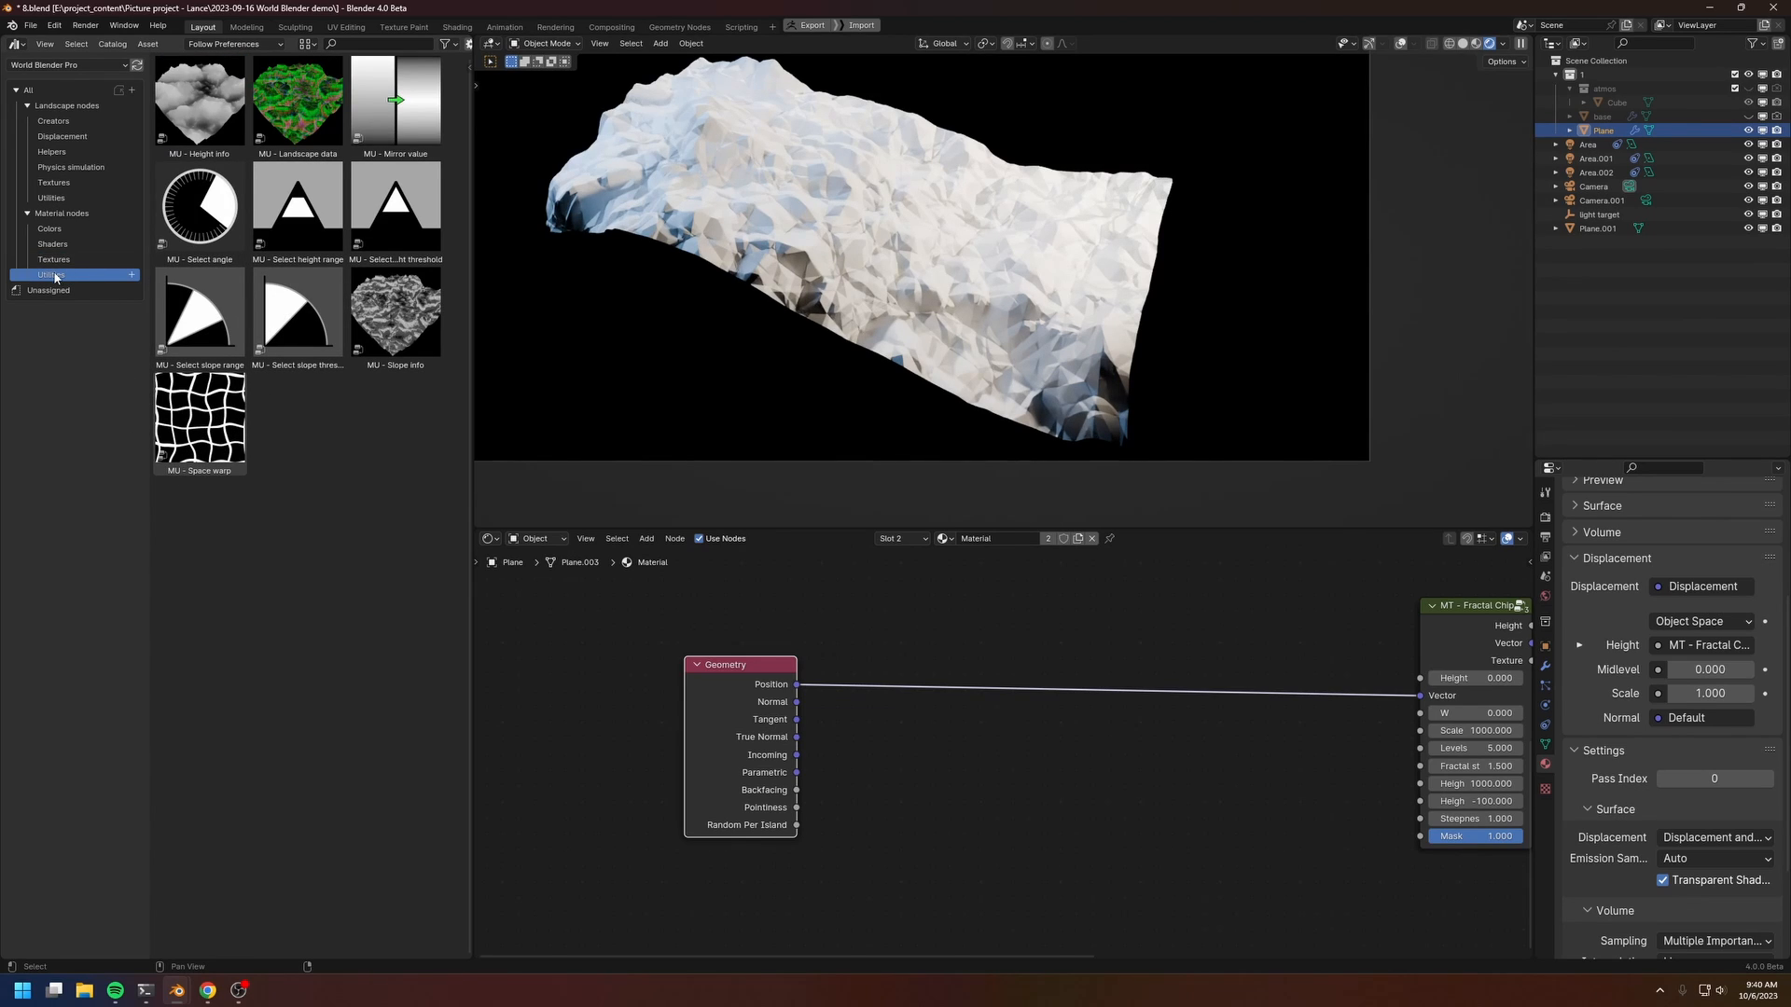
pyautogui.moveTo(220, 448); pyautogui.dragTo(1049, 677)
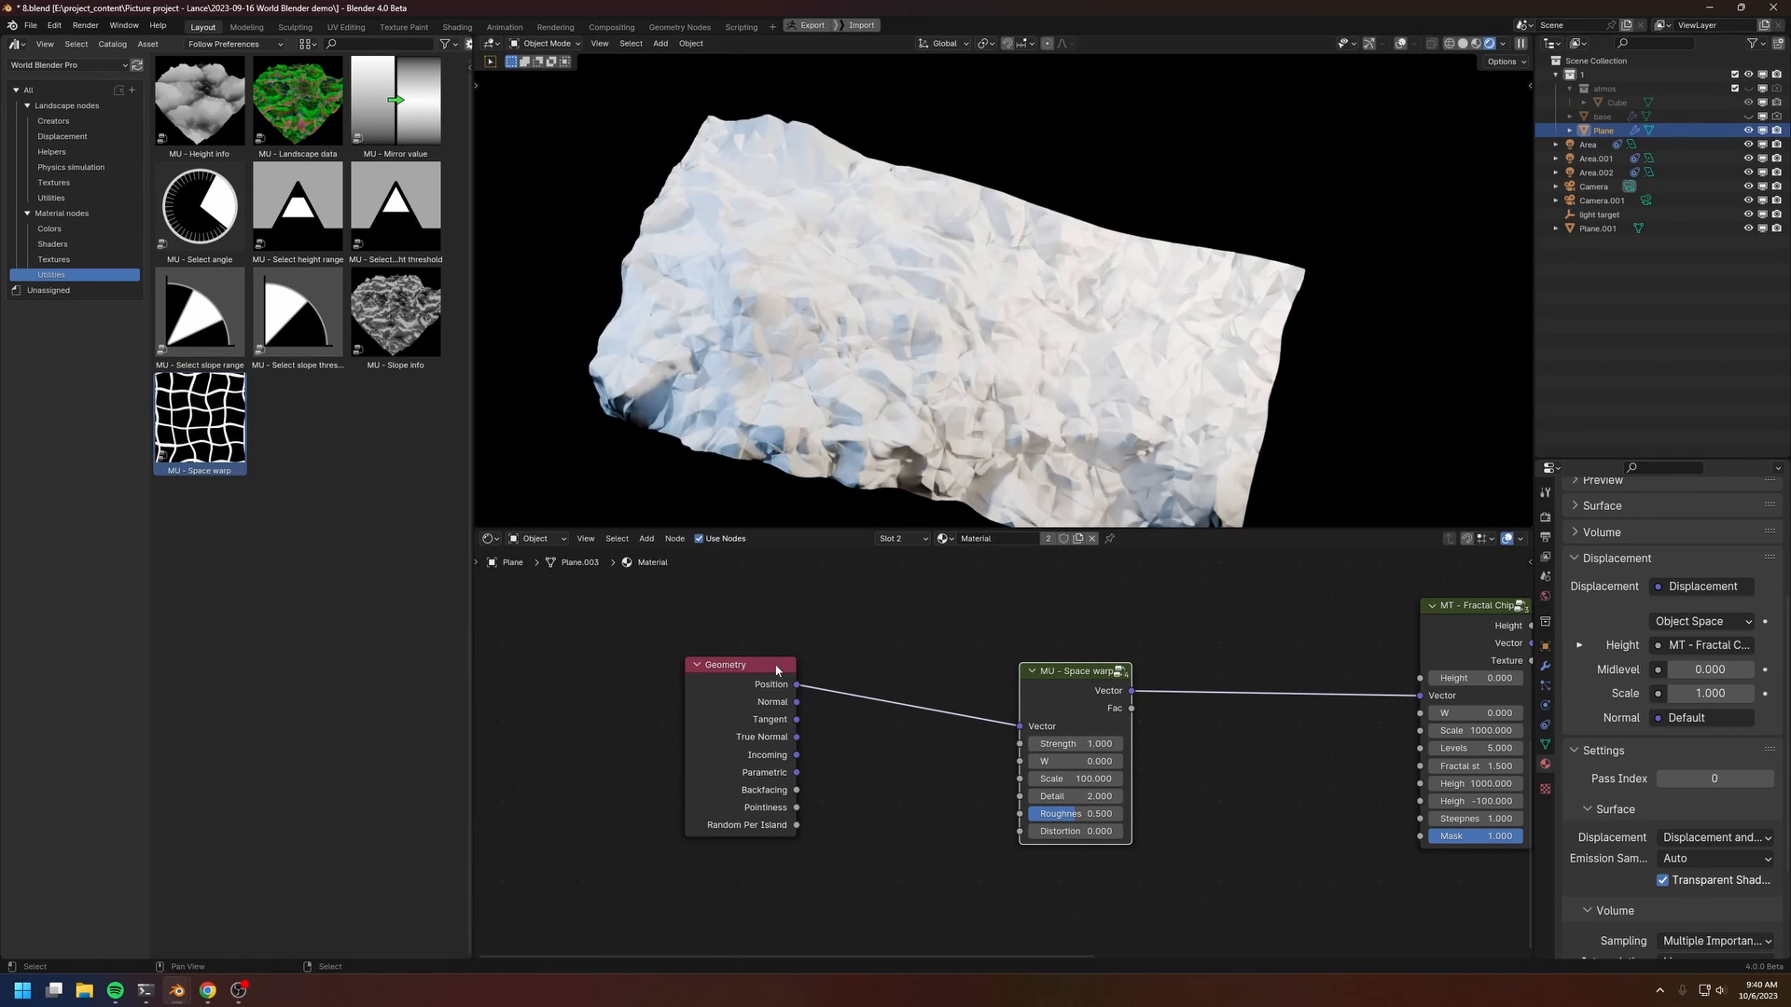
# Step: Preview the Space warp node's Vector and Fac outputs on the landscape surface, viewing the Fac pattern from the top
pyautogui.keyDown('ctrl'); pyautogui.keyDown('shift'); pyautogui.click(1071, 675); pyautogui.keyUp('shift'); pyautogui.keyUp('ctrl')
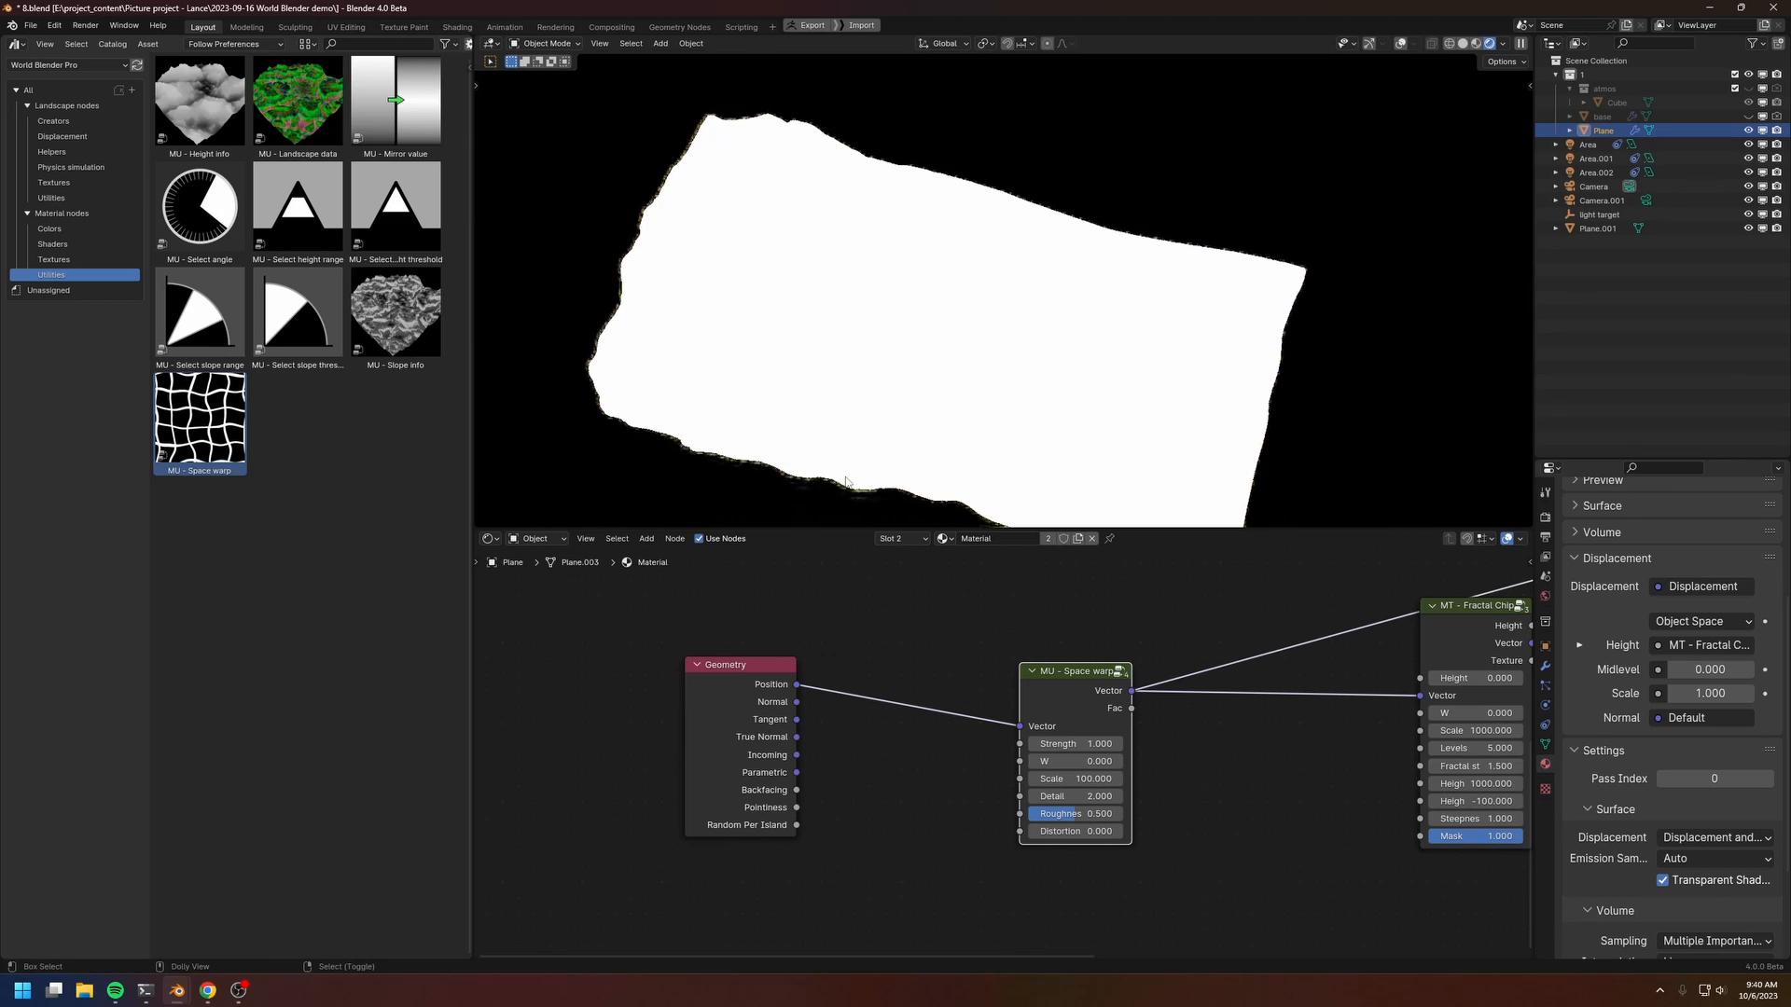
pyautogui.moveTo(1190, 683); pyautogui.dragTo(644, 689, button='middle')
pyautogui.scroll(-3, 839, 672)
pyautogui.moveTo(840, 672); pyautogui.dragTo(1156, 699, button='middle')
pyautogui.keyDown('ctrl'); pyautogui.keyDown('shift'); pyautogui.click(902, 733); pyautogui.keyUp('shift'); pyautogui.keyUp('ctrl')
pyautogui.press('`')
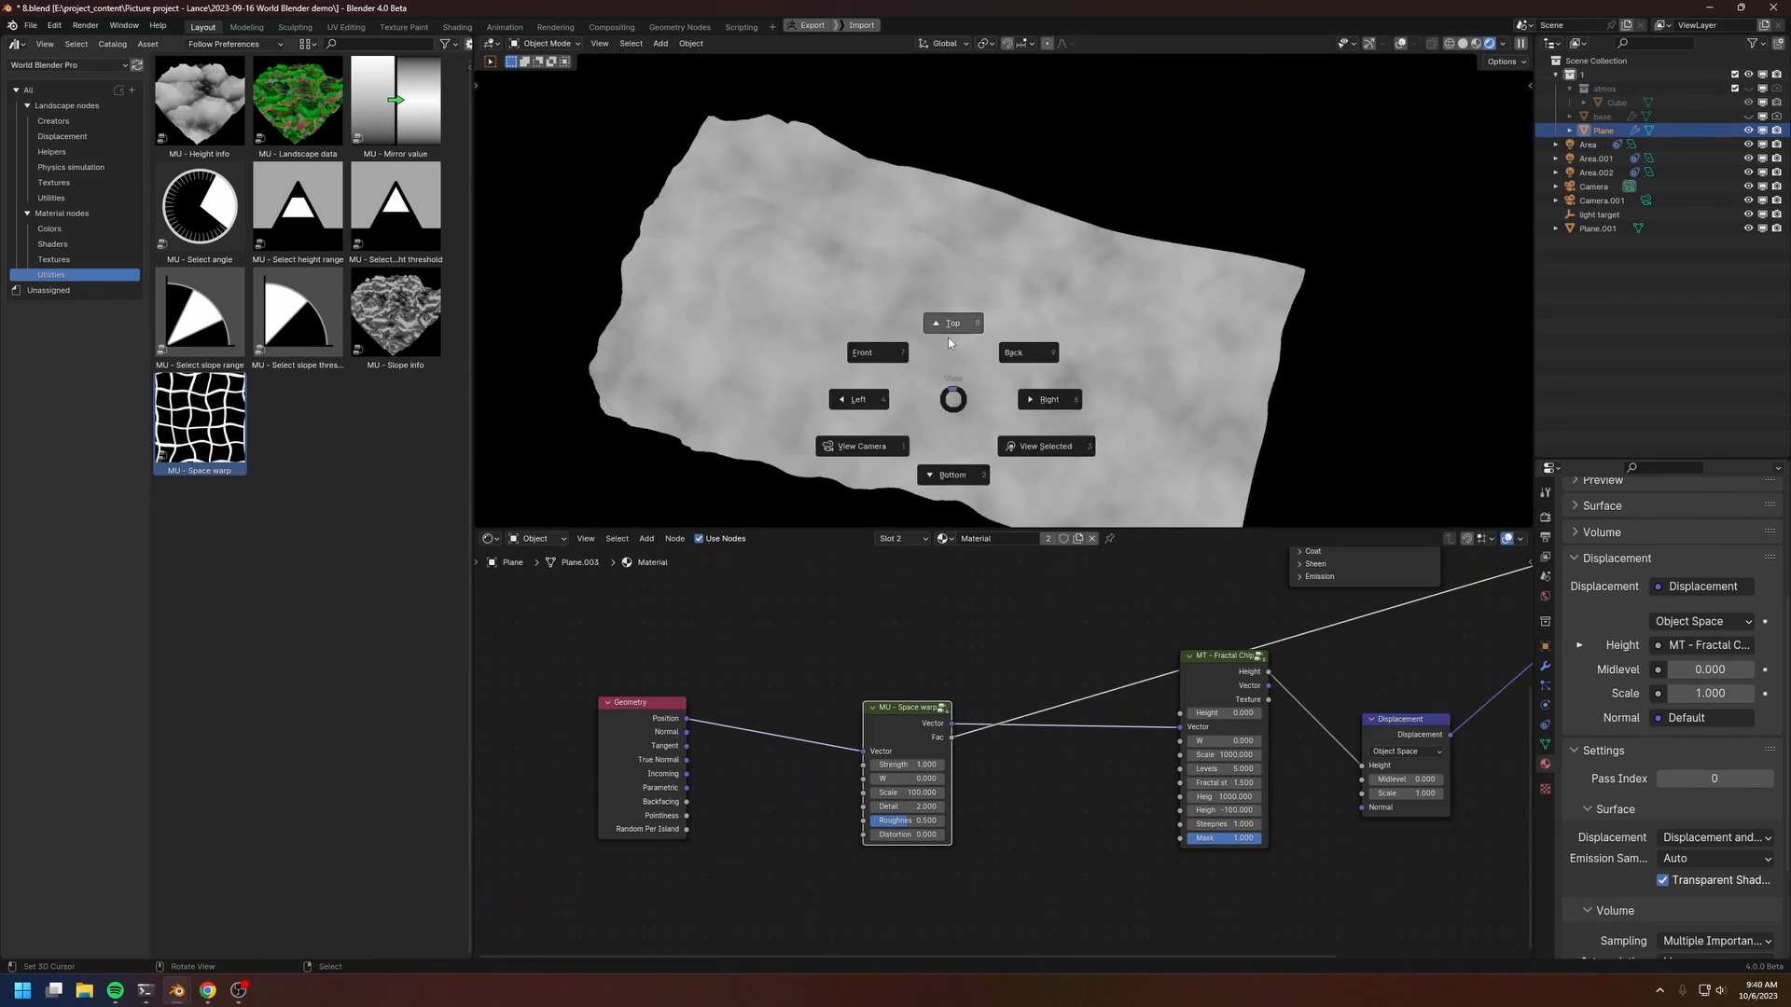
pyautogui.click(947, 326)
pyautogui.scroll(3, 931, 367)
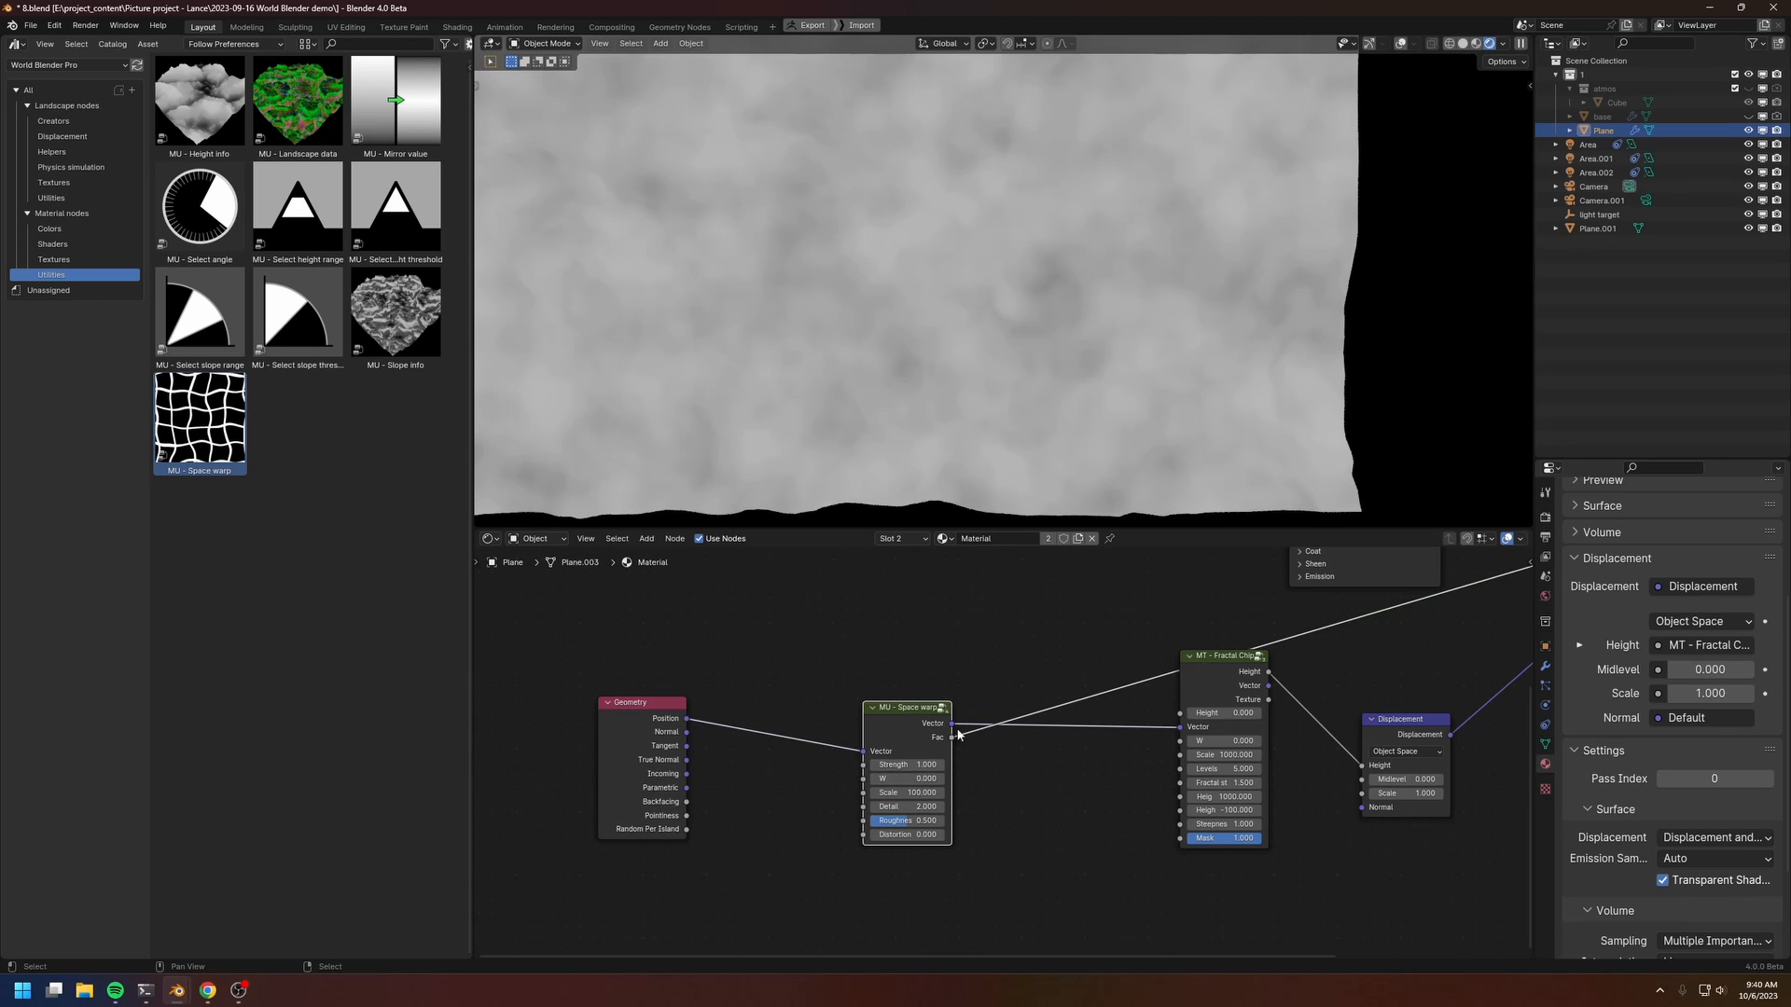
pyautogui.scroll(-3, 971, 376)
pyautogui.scroll(1, 987, 727)
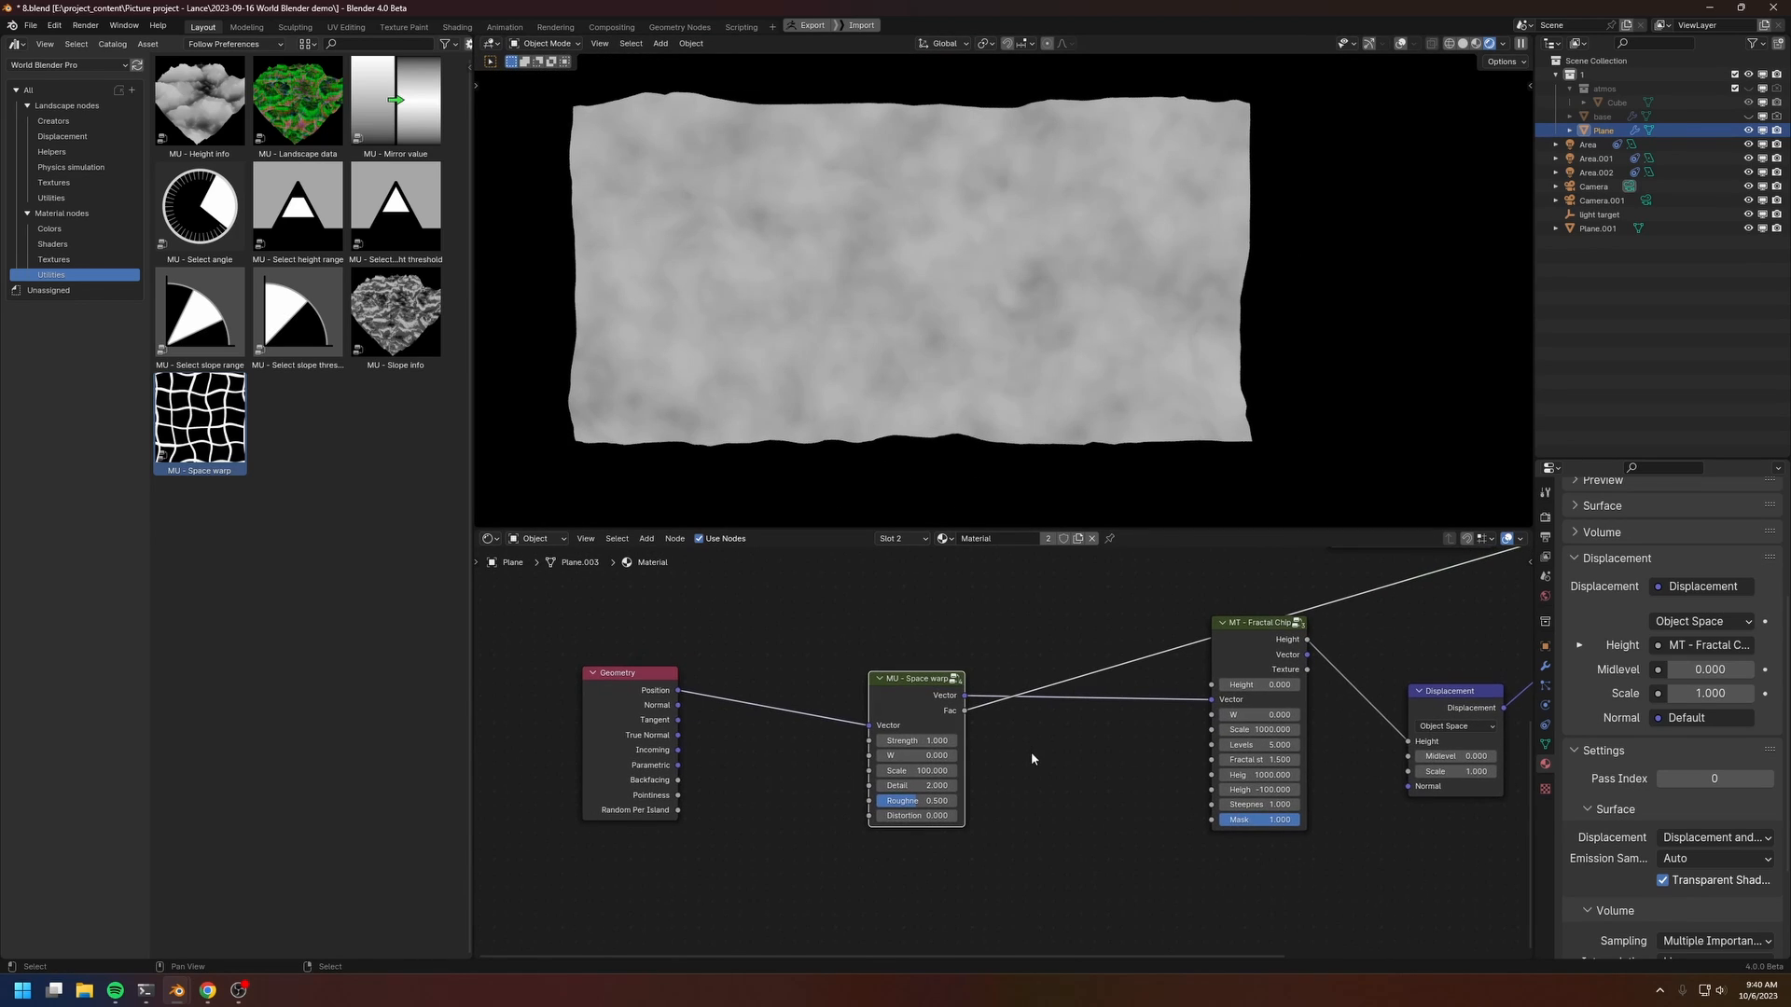
# Step: Set the Space warp node's Scale to 25 and its Detail to 4
pyautogui.click(919, 772)
pyautogui.write('25')
pyautogui.press('Return')
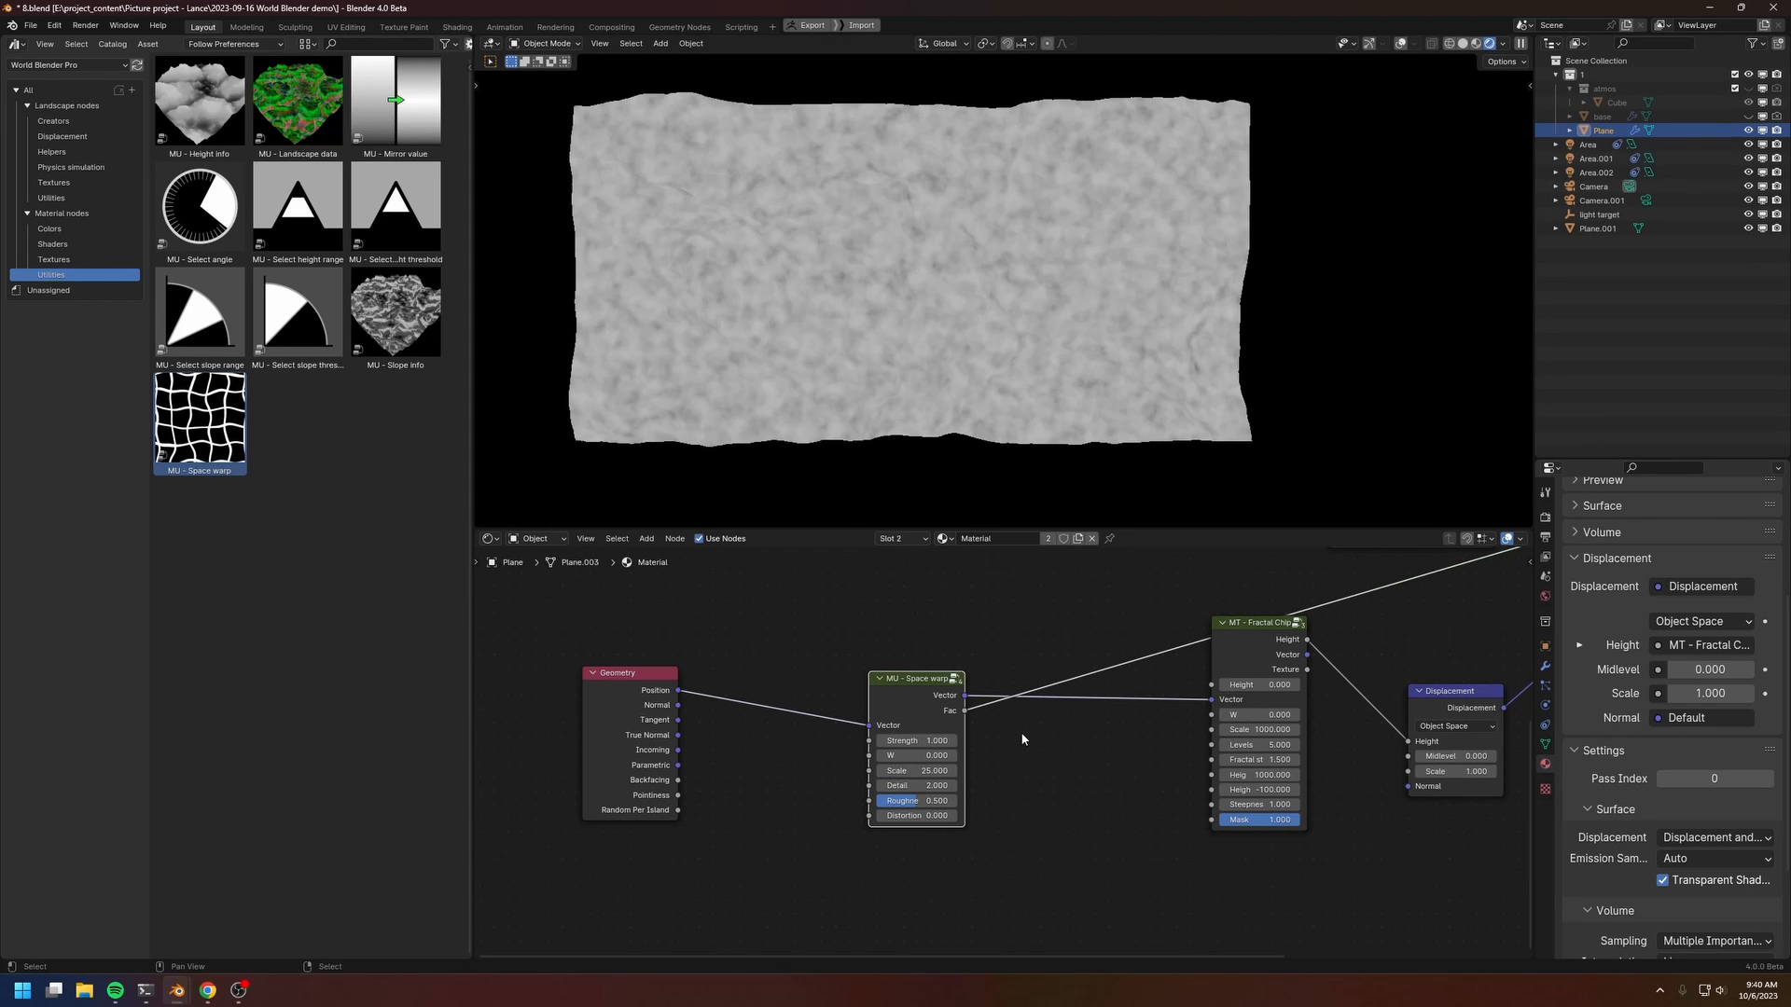
pyautogui.click(930, 786)
pyautogui.write('6')
pyautogui.press('BackSpace')
pyautogui.write('4')
pyautogui.press('Return')
# Step: Reconnect the Principled BSDF to the Material Output's Surface and darken its Base Color to a grey with Value 0.044
pyautogui.moveTo(1115, 727); pyautogui.dragTo(961, 732, button='middle')
pyautogui.scroll(-3, 960, 733)
pyautogui.moveTo(1172, 668); pyautogui.dragTo(943, 827, button='middle')
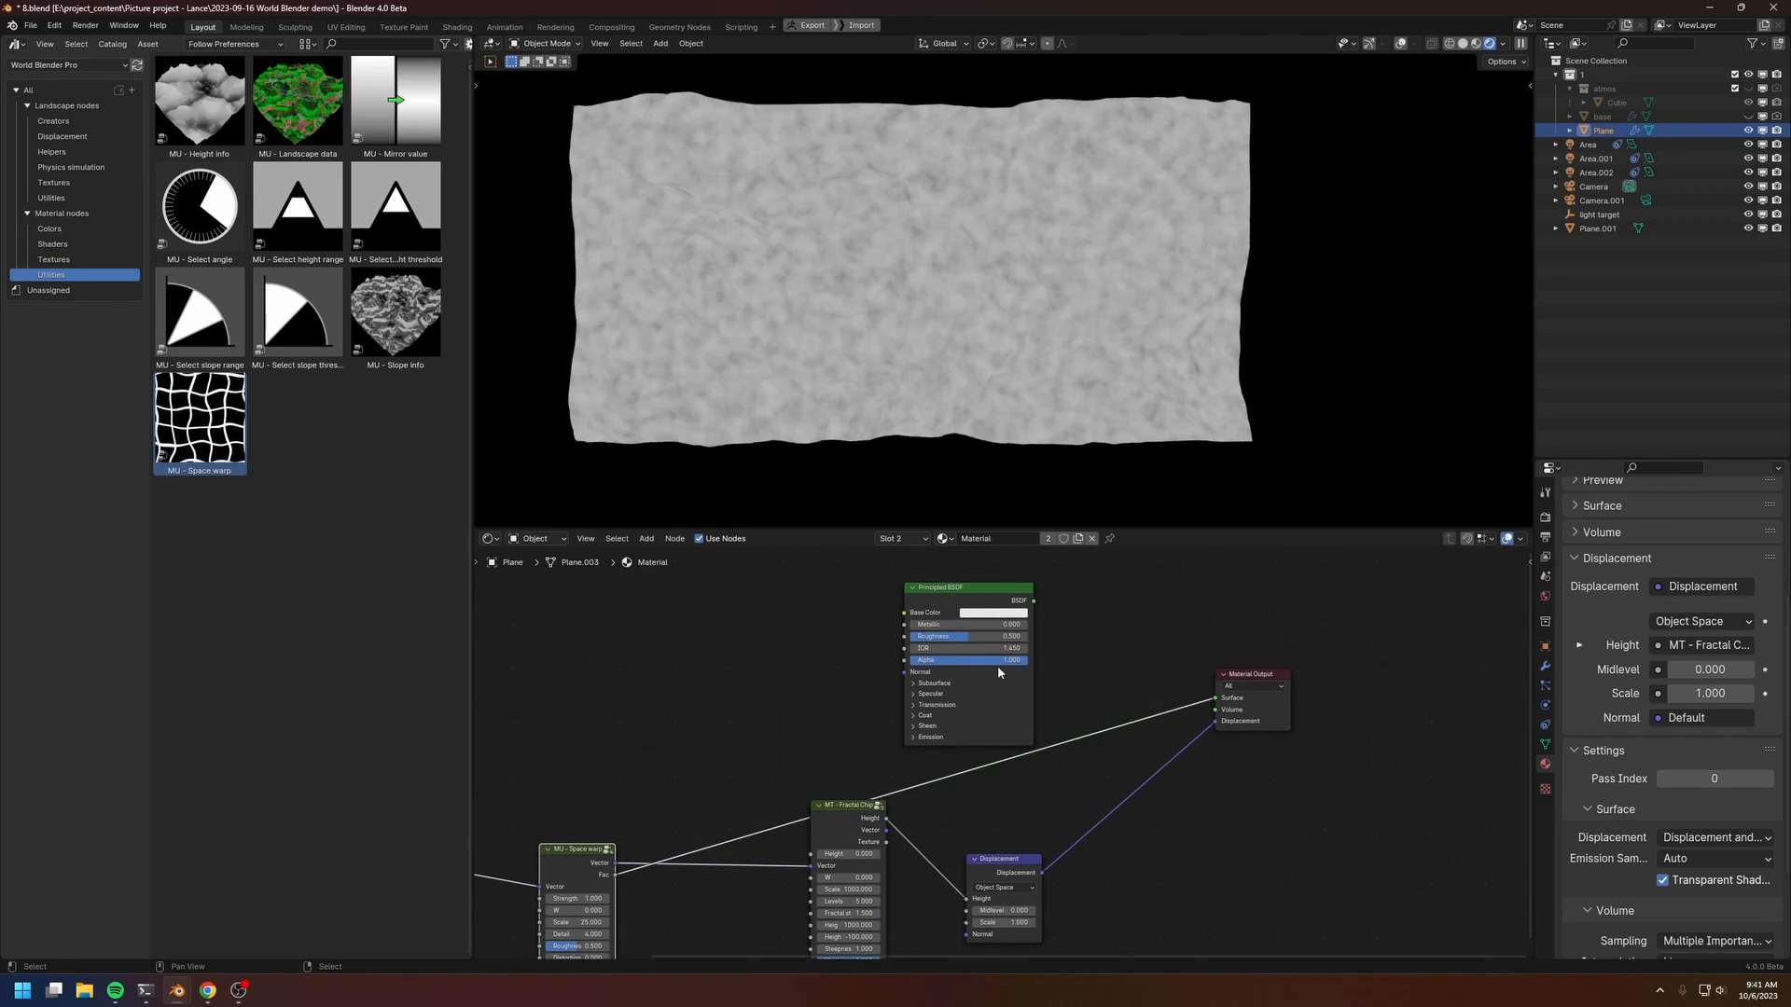
pyautogui.keyDown('ctrl'); pyautogui.keyDown('shift'); pyautogui.click(997, 597); pyautogui.keyUp('shift'); pyautogui.keyUp('ctrl')
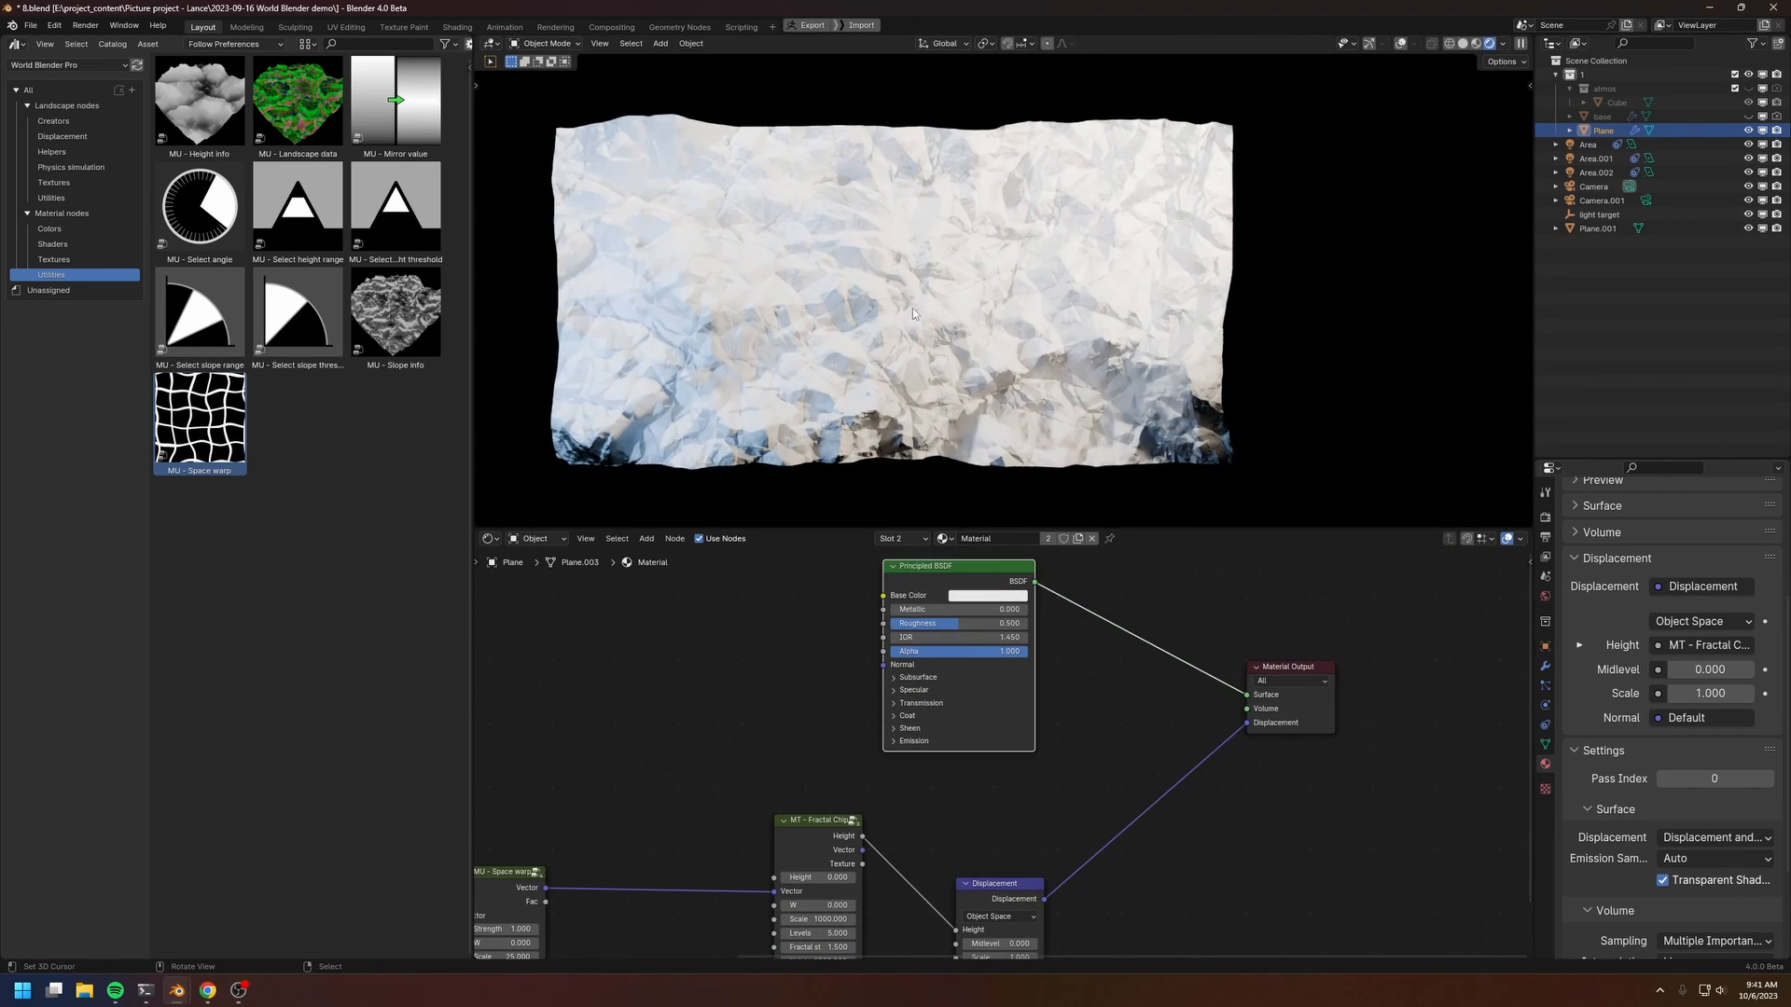
pyautogui.click(988, 595)
pyautogui.click(1075, 489)
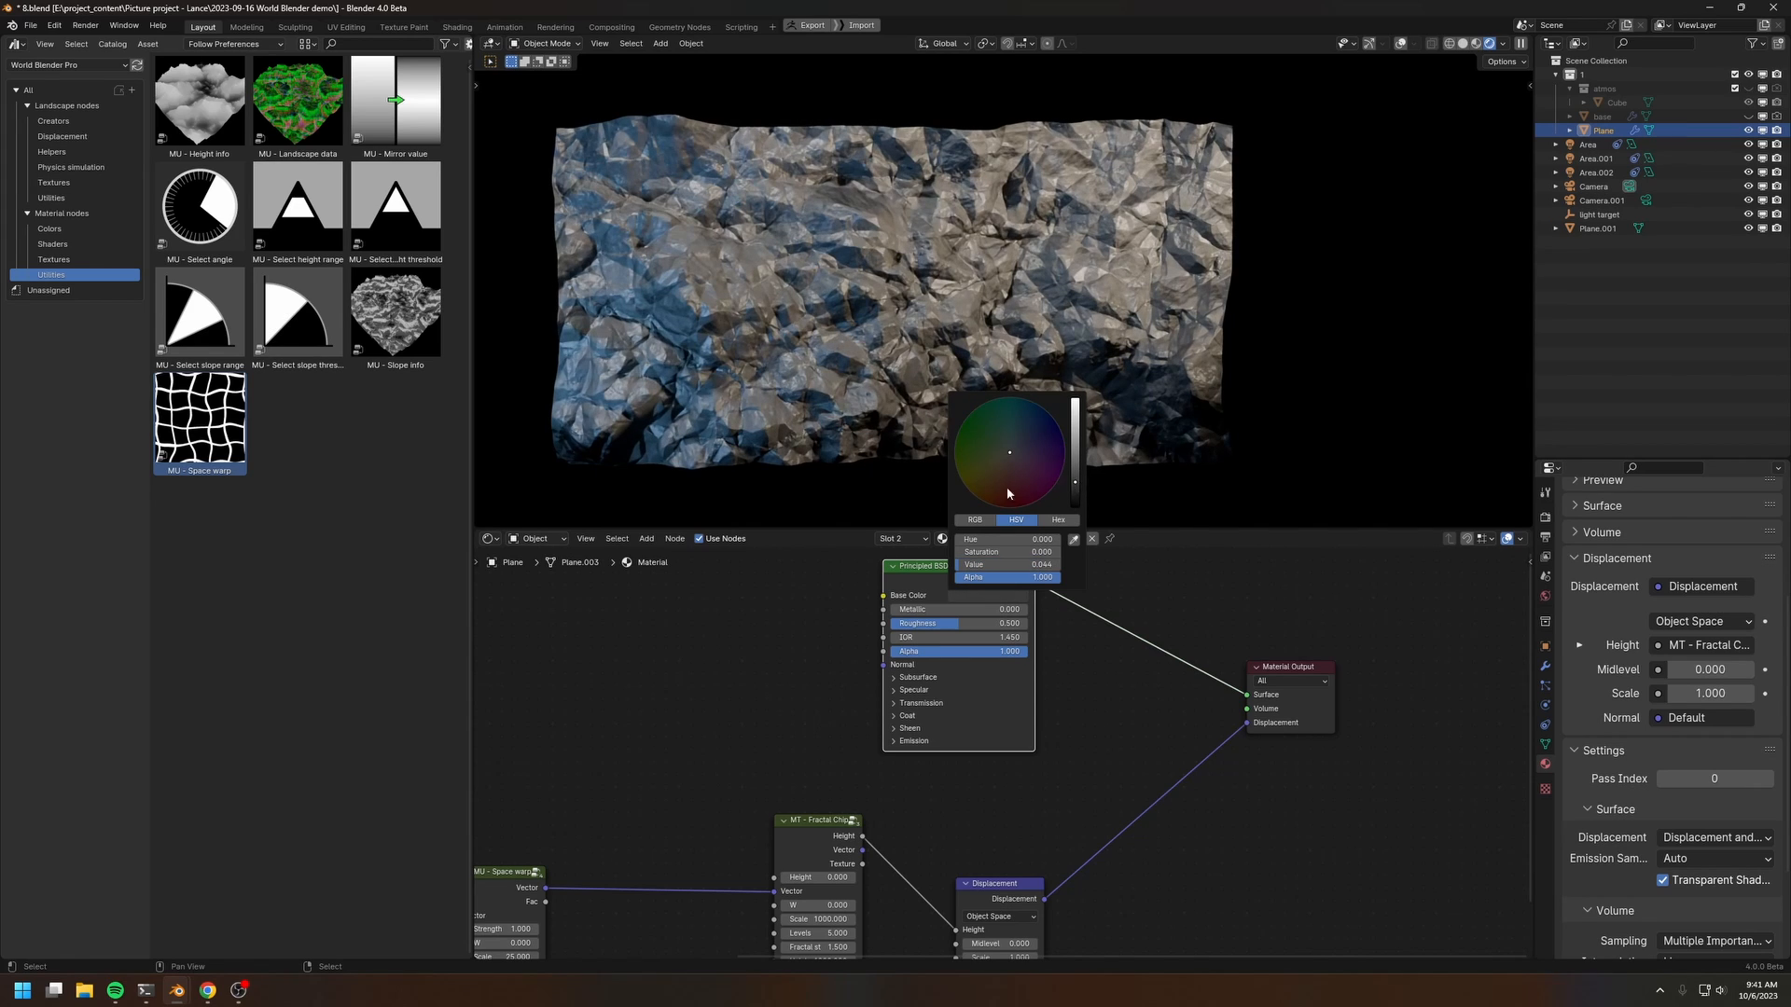
# Step: Raise the Principled BSDF's Roughness to about 0.836 and lower its specular IOR Level to about 0.105
pyautogui.moveTo(912, 624); pyautogui.dragTo(958, 624)
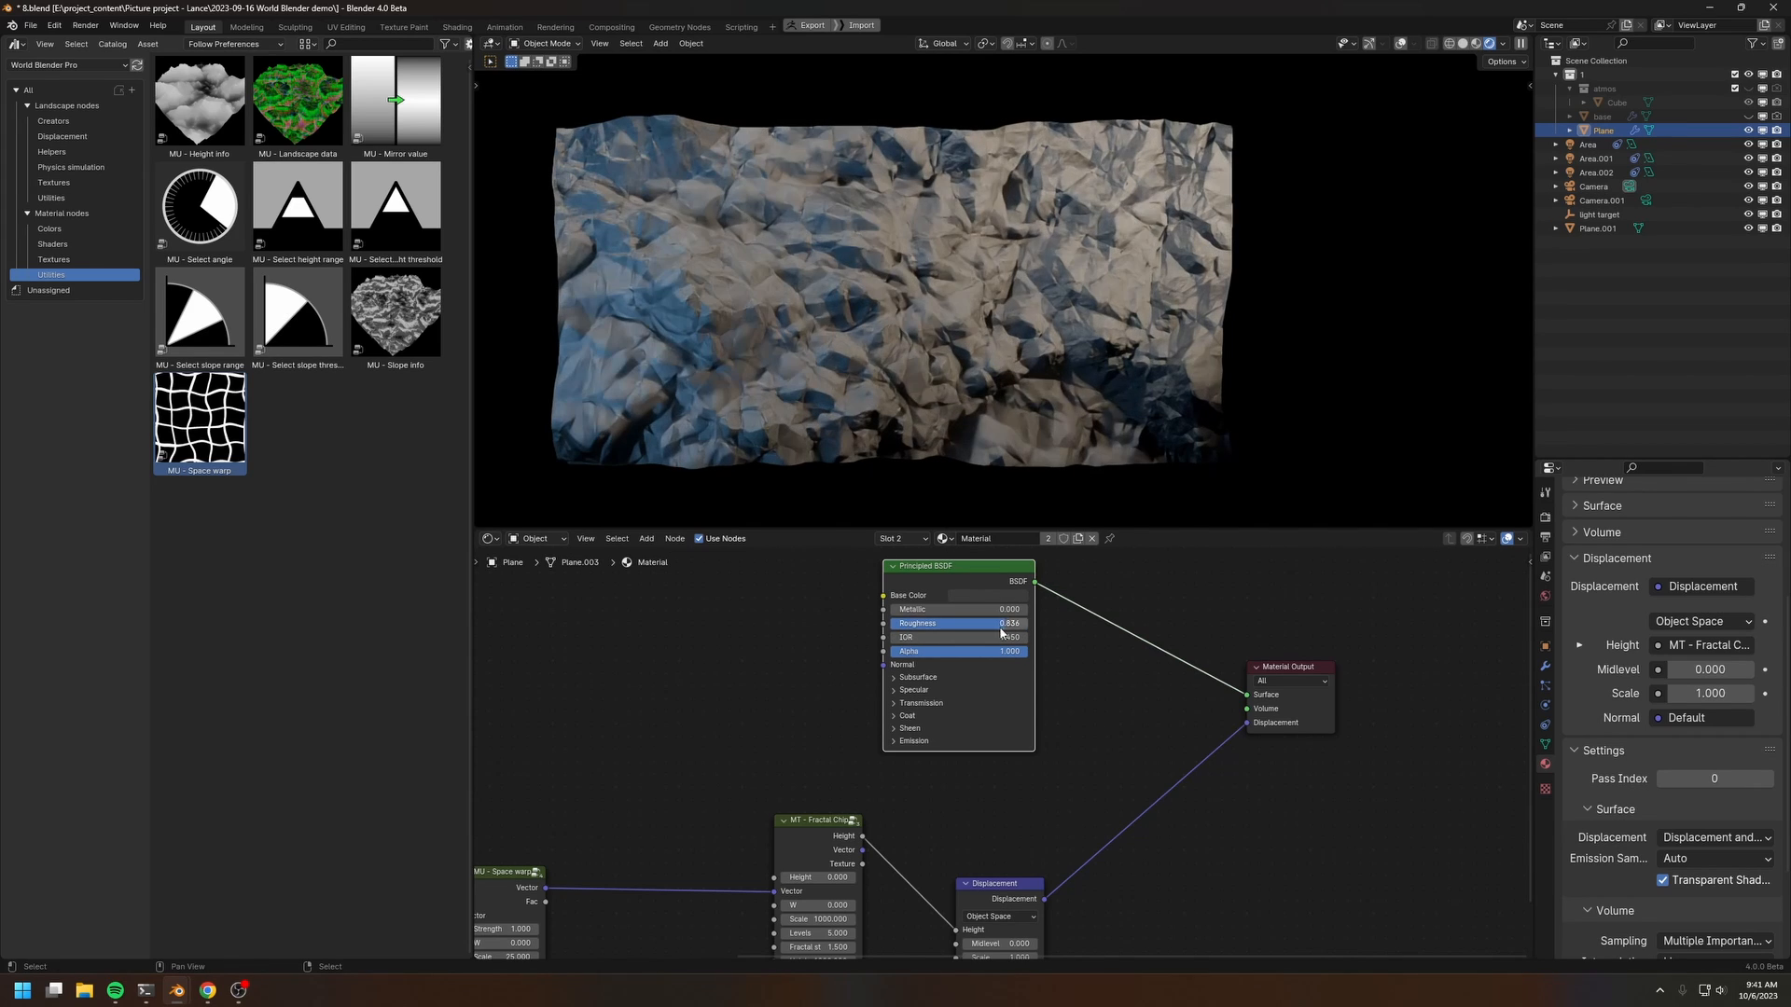
pyautogui.click(904, 690)
pyautogui.moveTo(970, 721); pyautogui.dragTo(910, 721)
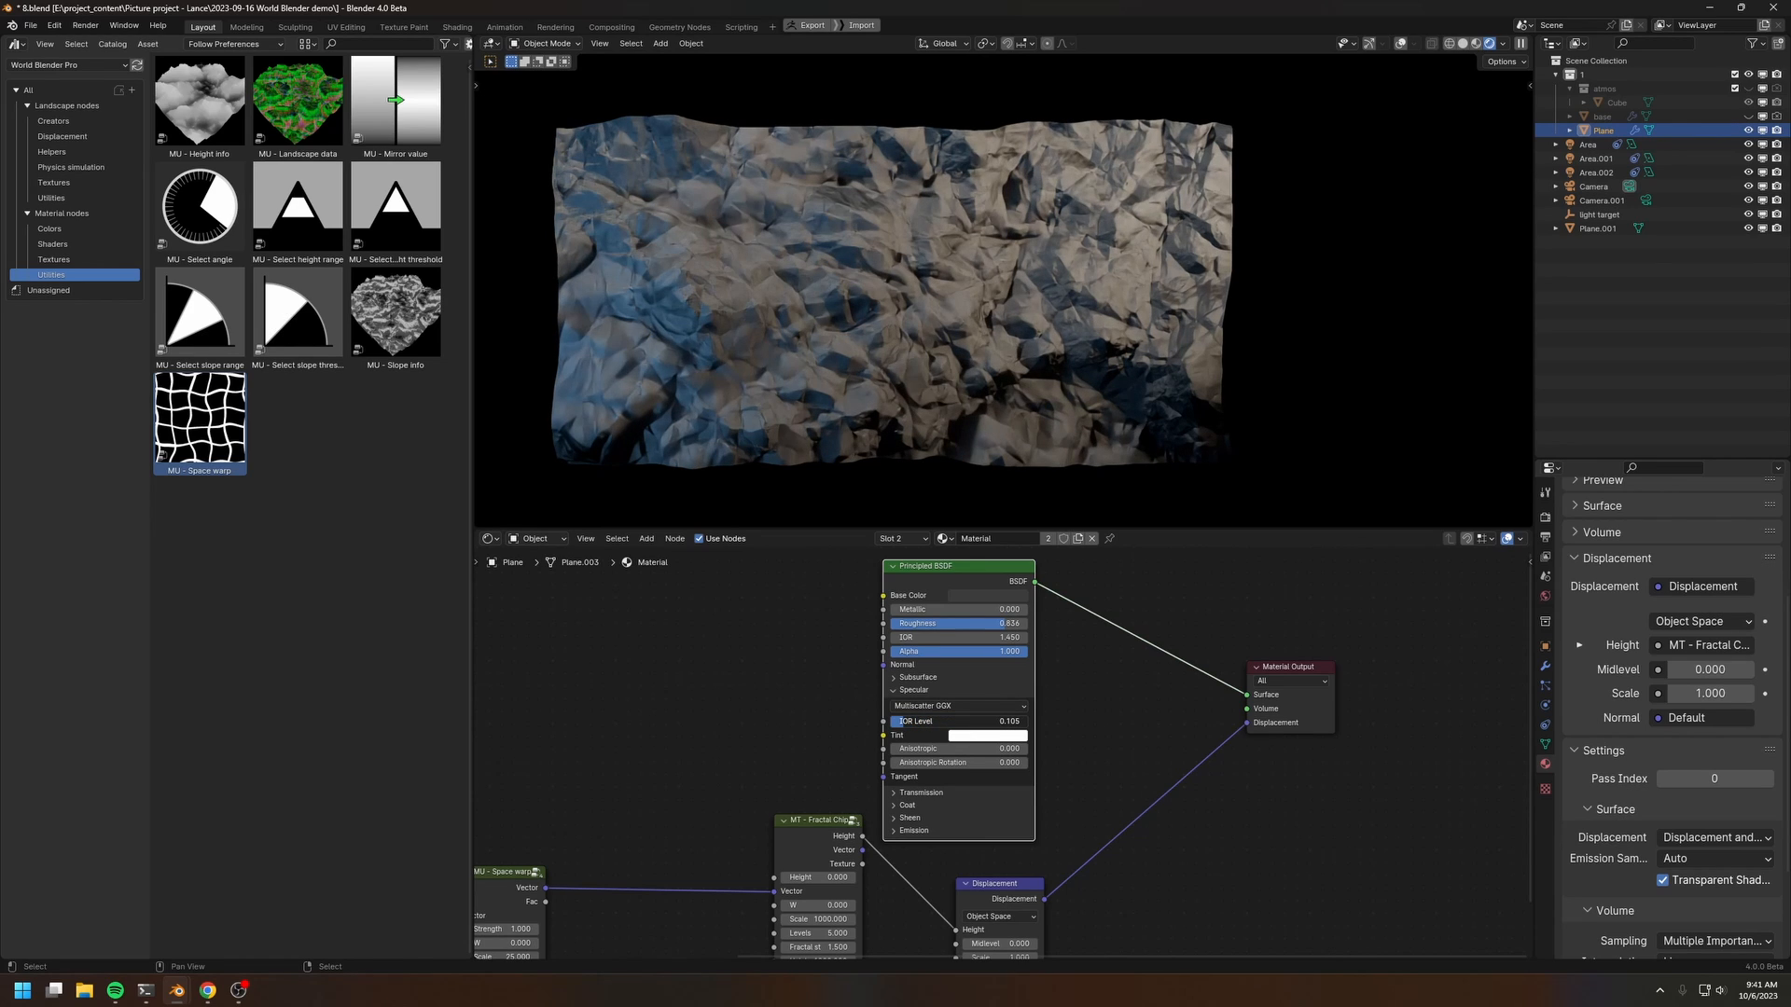
pyautogui.scroll(3, 967, 327)
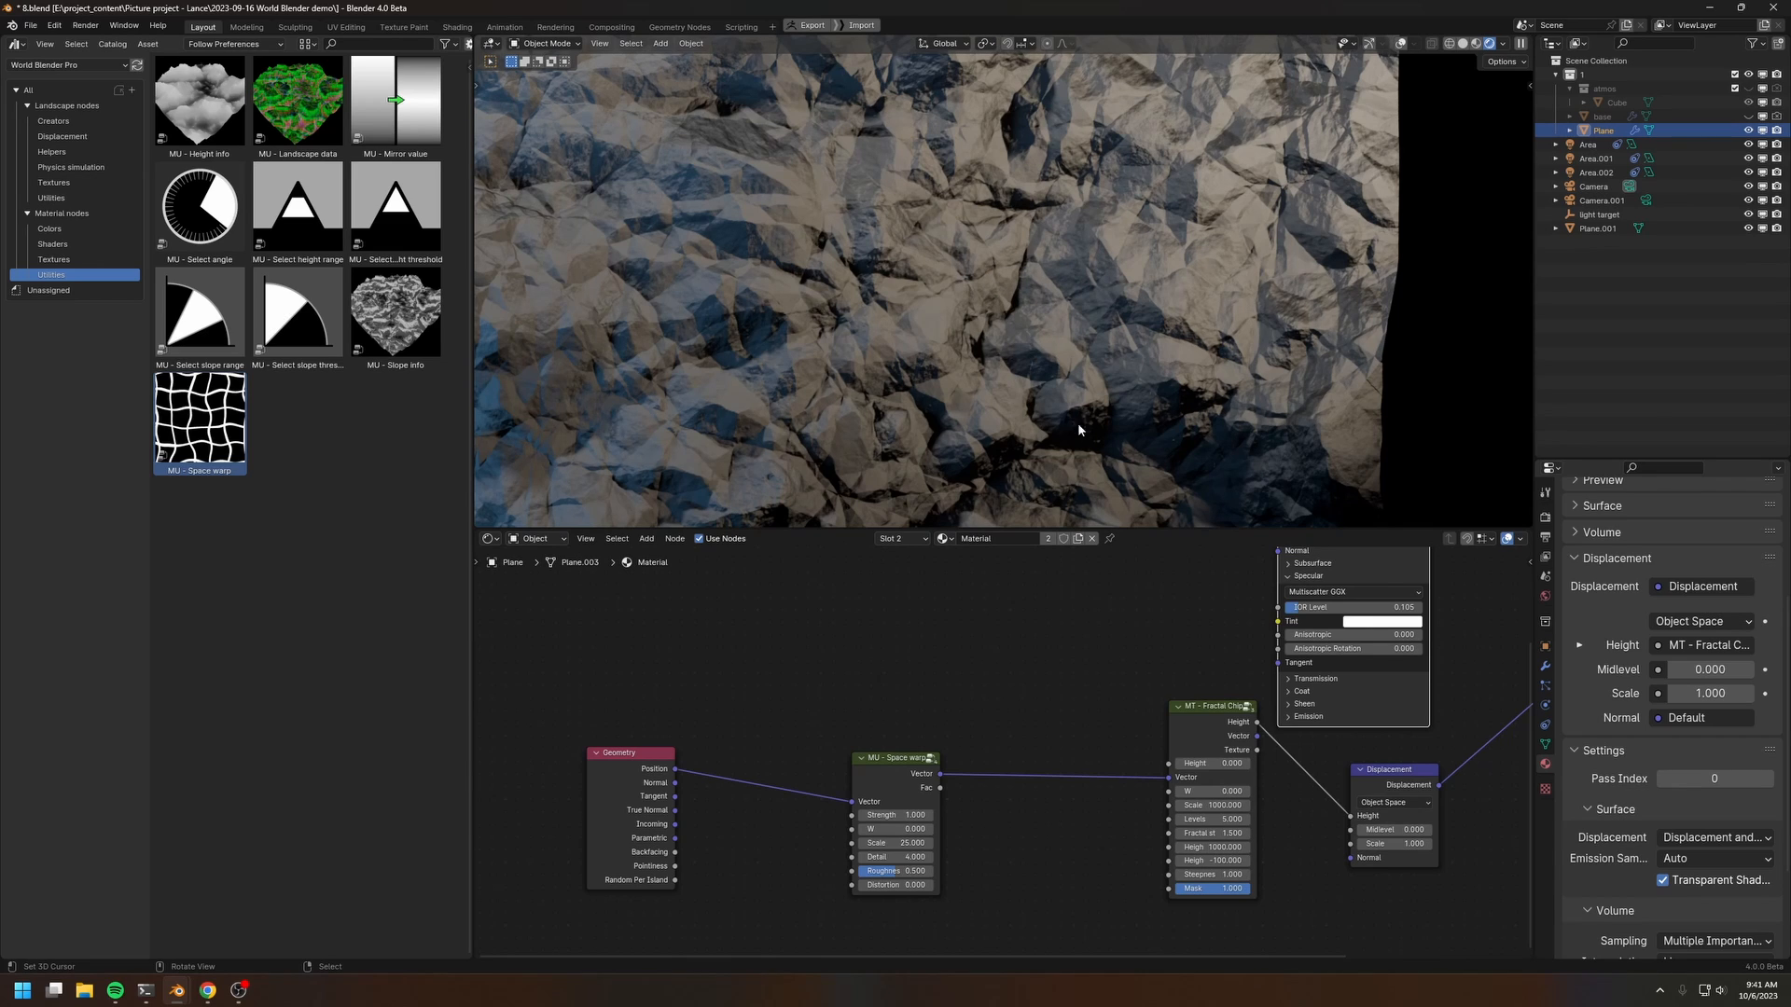
# Step: Set the Space warp node's Strength to 2 and view the warped rock surface from a new angle
pyautogui.moveTo(1044, 786); pyautogui.dragTo(1043, 660, button='middle')
pyautogui.scroll(1, 1019, 662)
pyautogui.click(909, 693)
pyautogui.write('2')
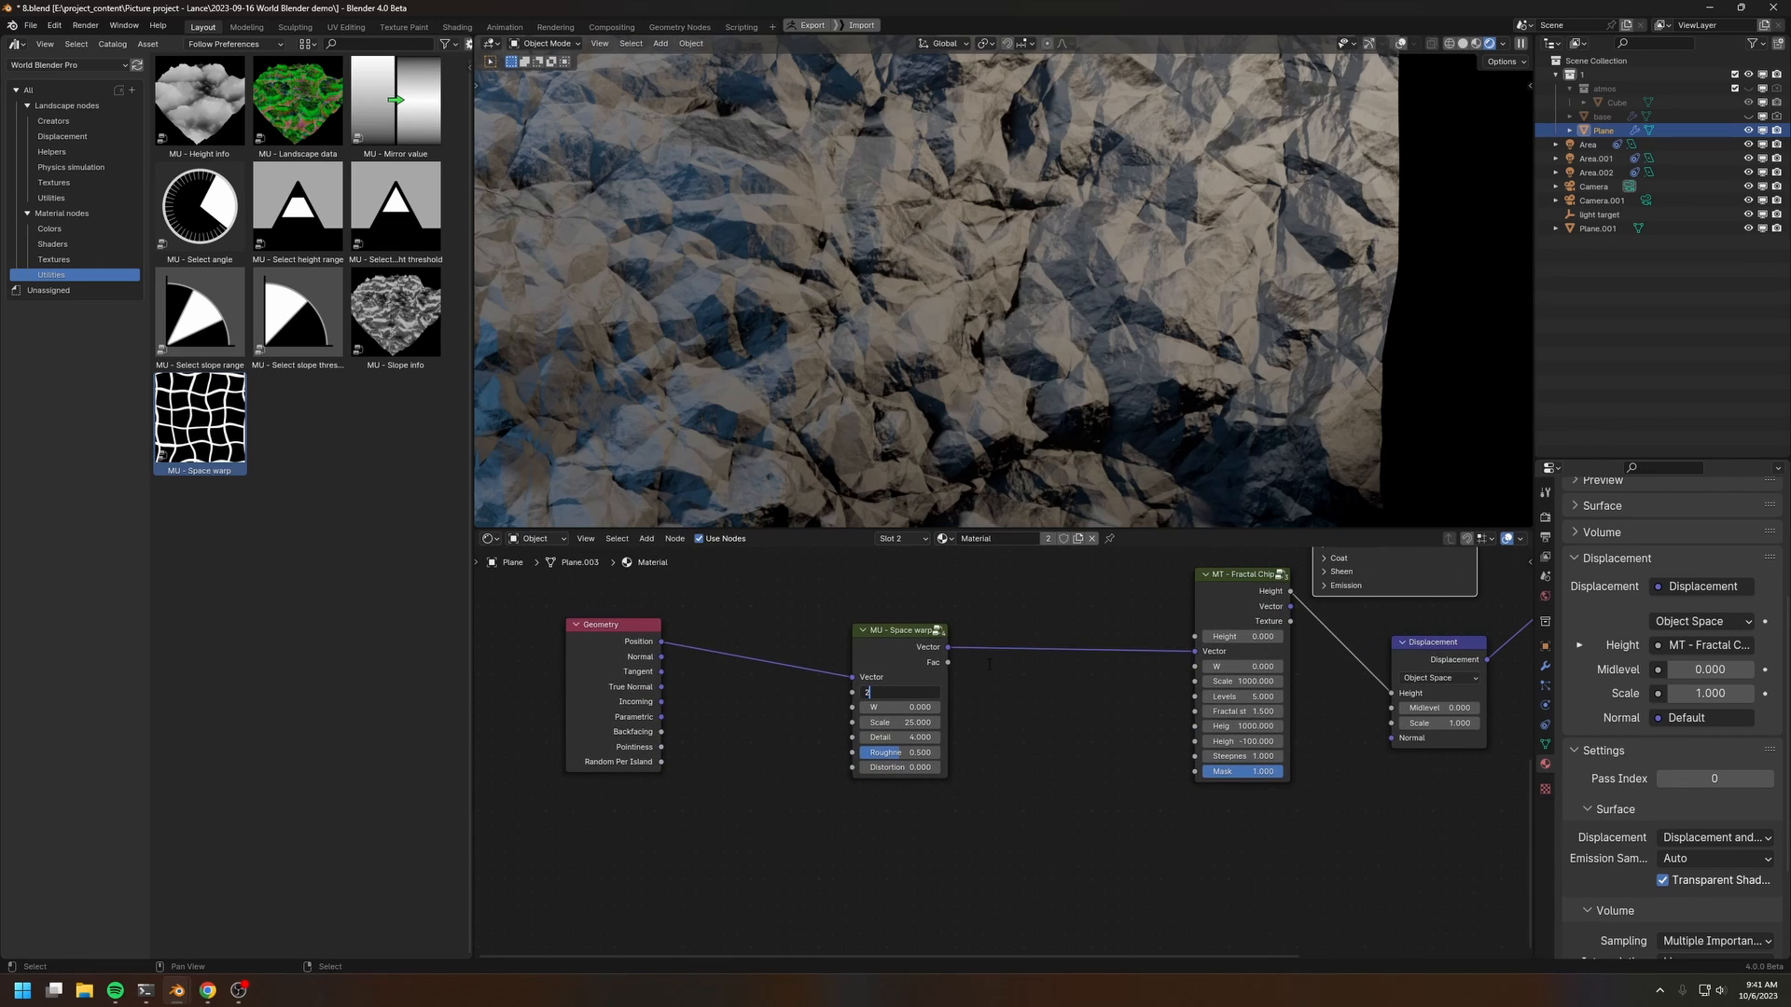
pyautogui.press('Return')
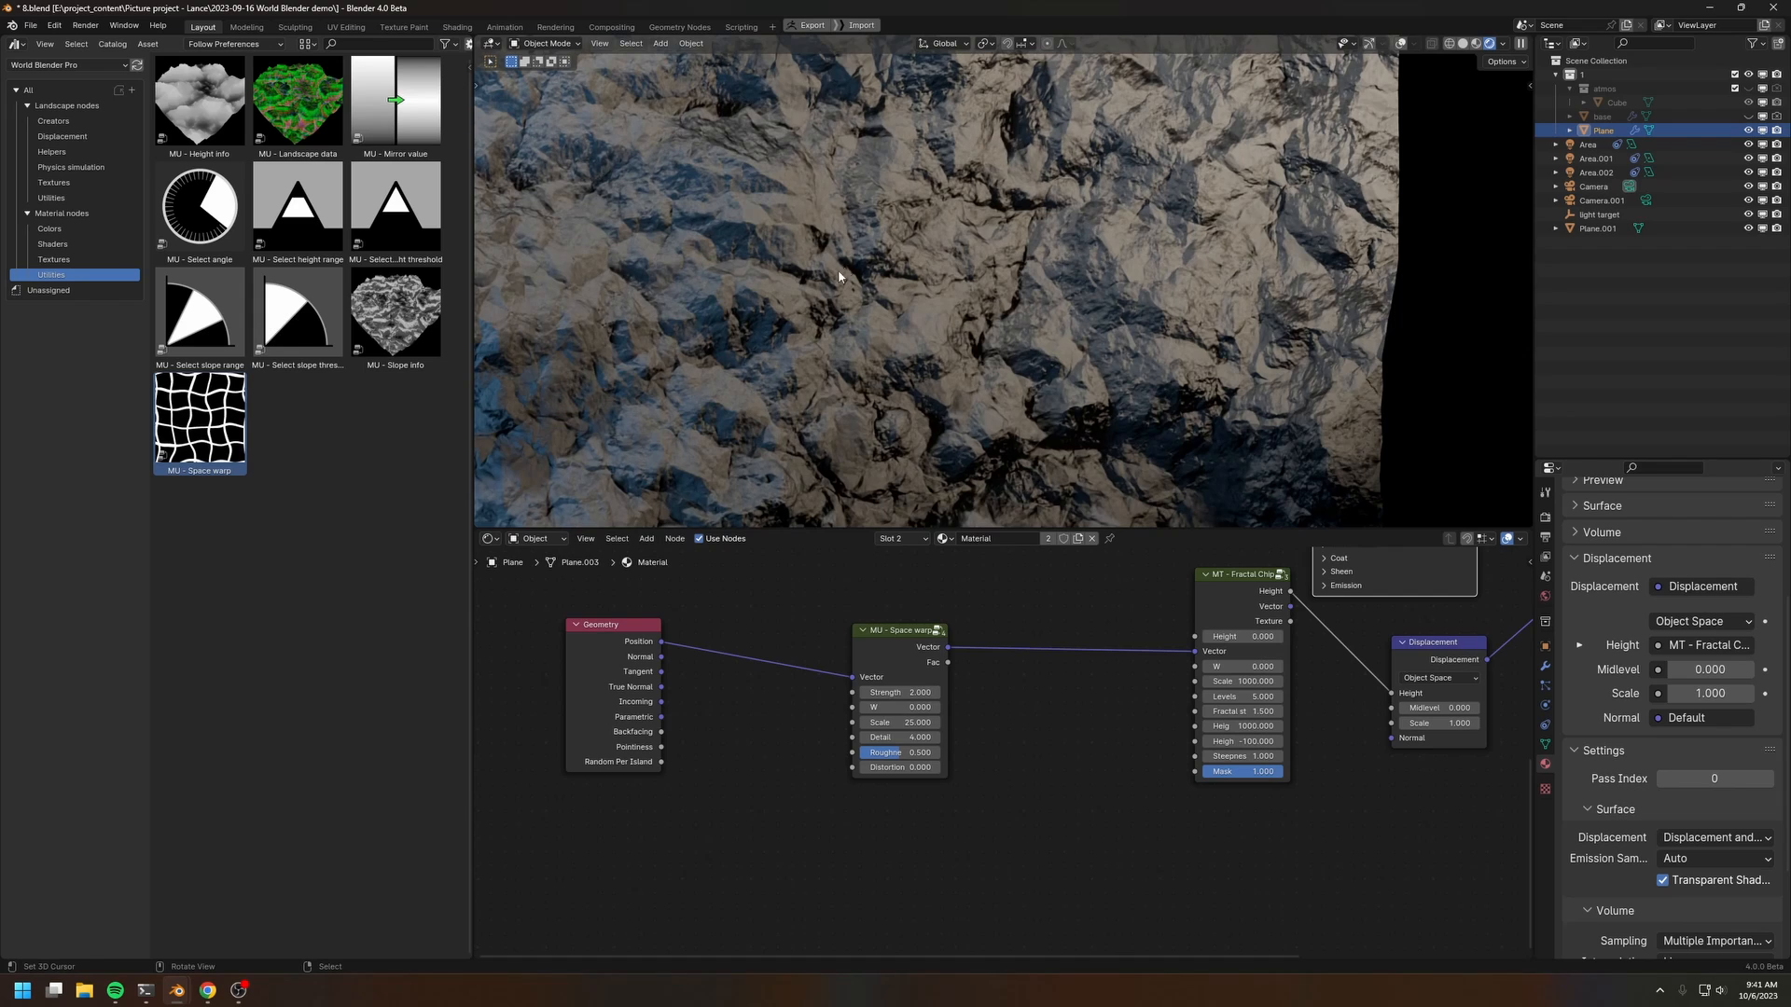
pyautogui.moveTo(838, 277); pyautogui.dragTo(909, 299, button='middle')
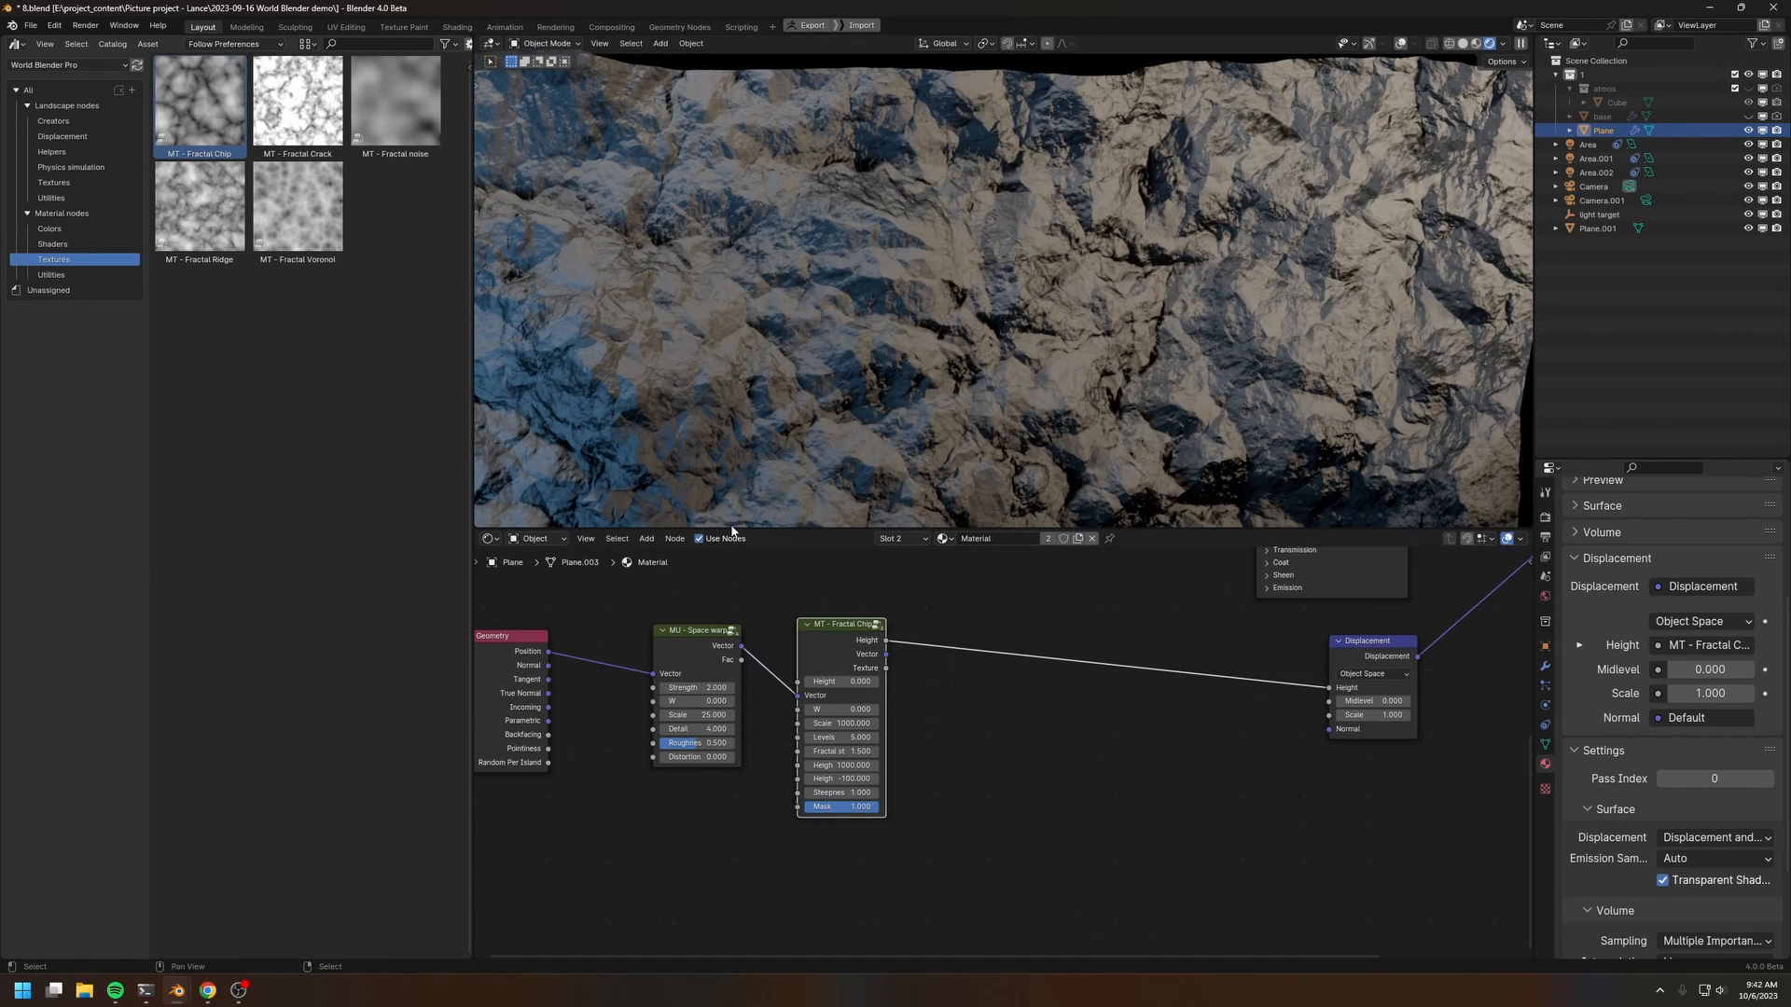
# Step: Add the MT - Fractal Crack texture node on the link between the Fractal Chip and Displacement nodes
pyautogui.click(61, 136)
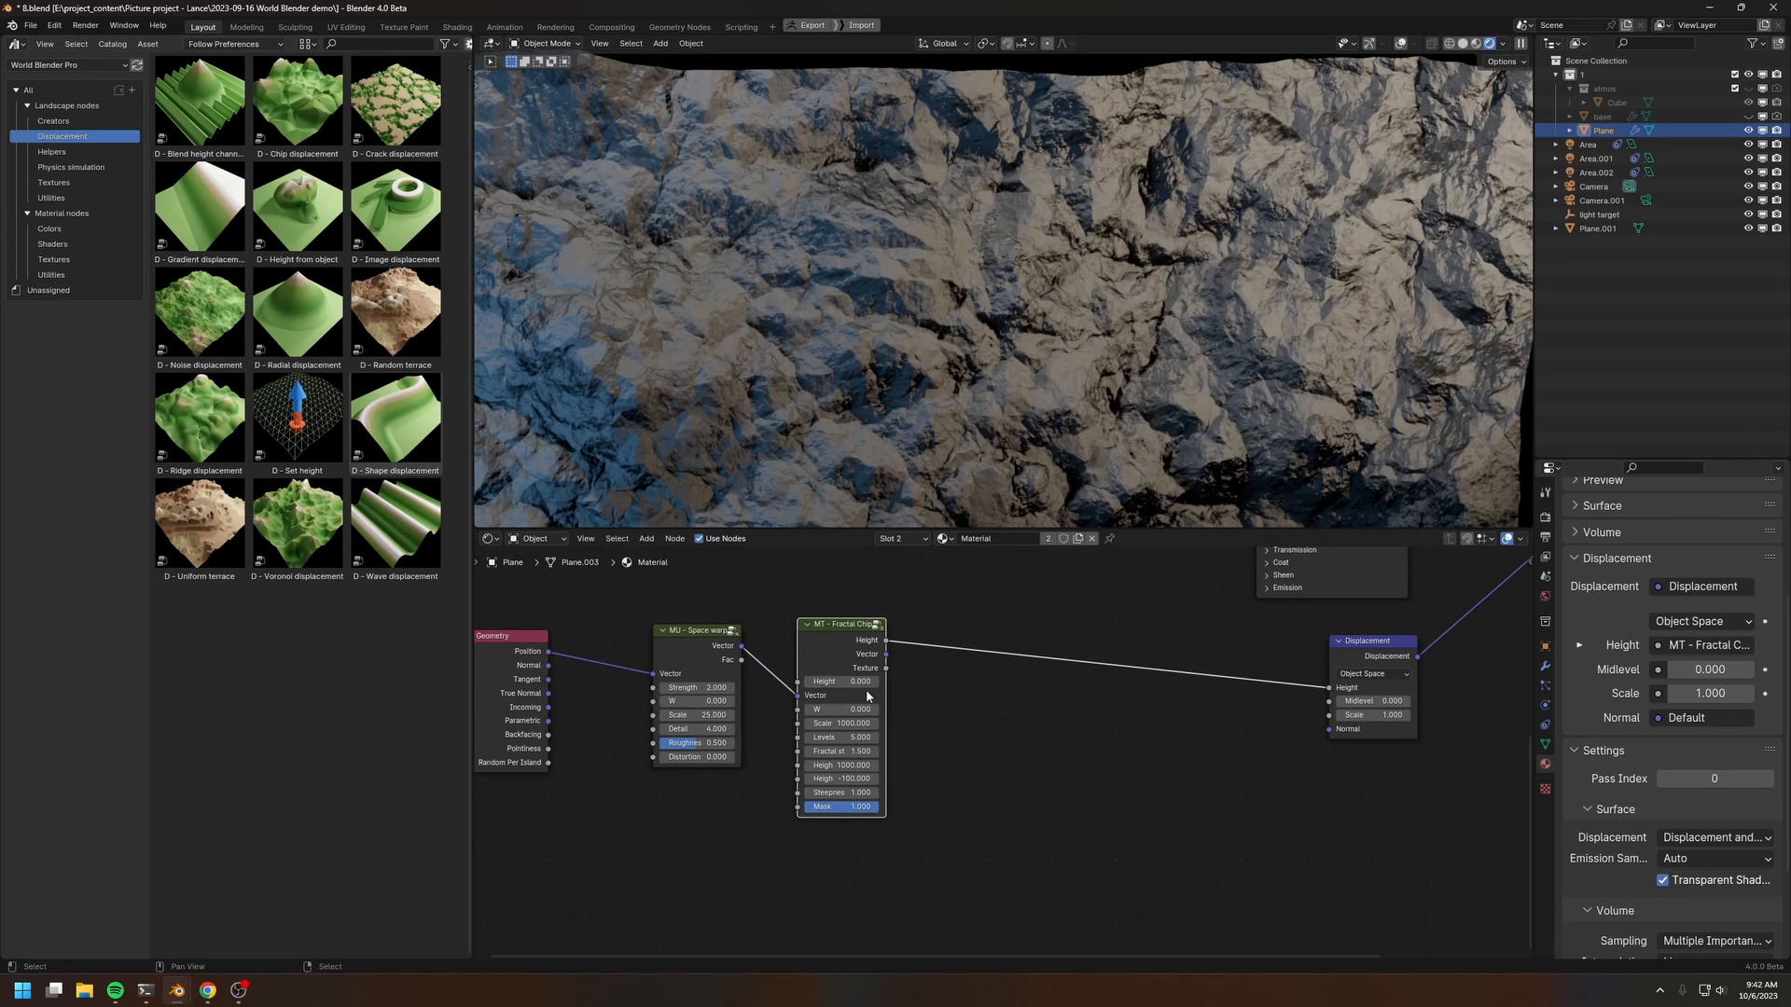
pyautogui.moveTo(808, 637); pyautogui.dragTo(816, 640)
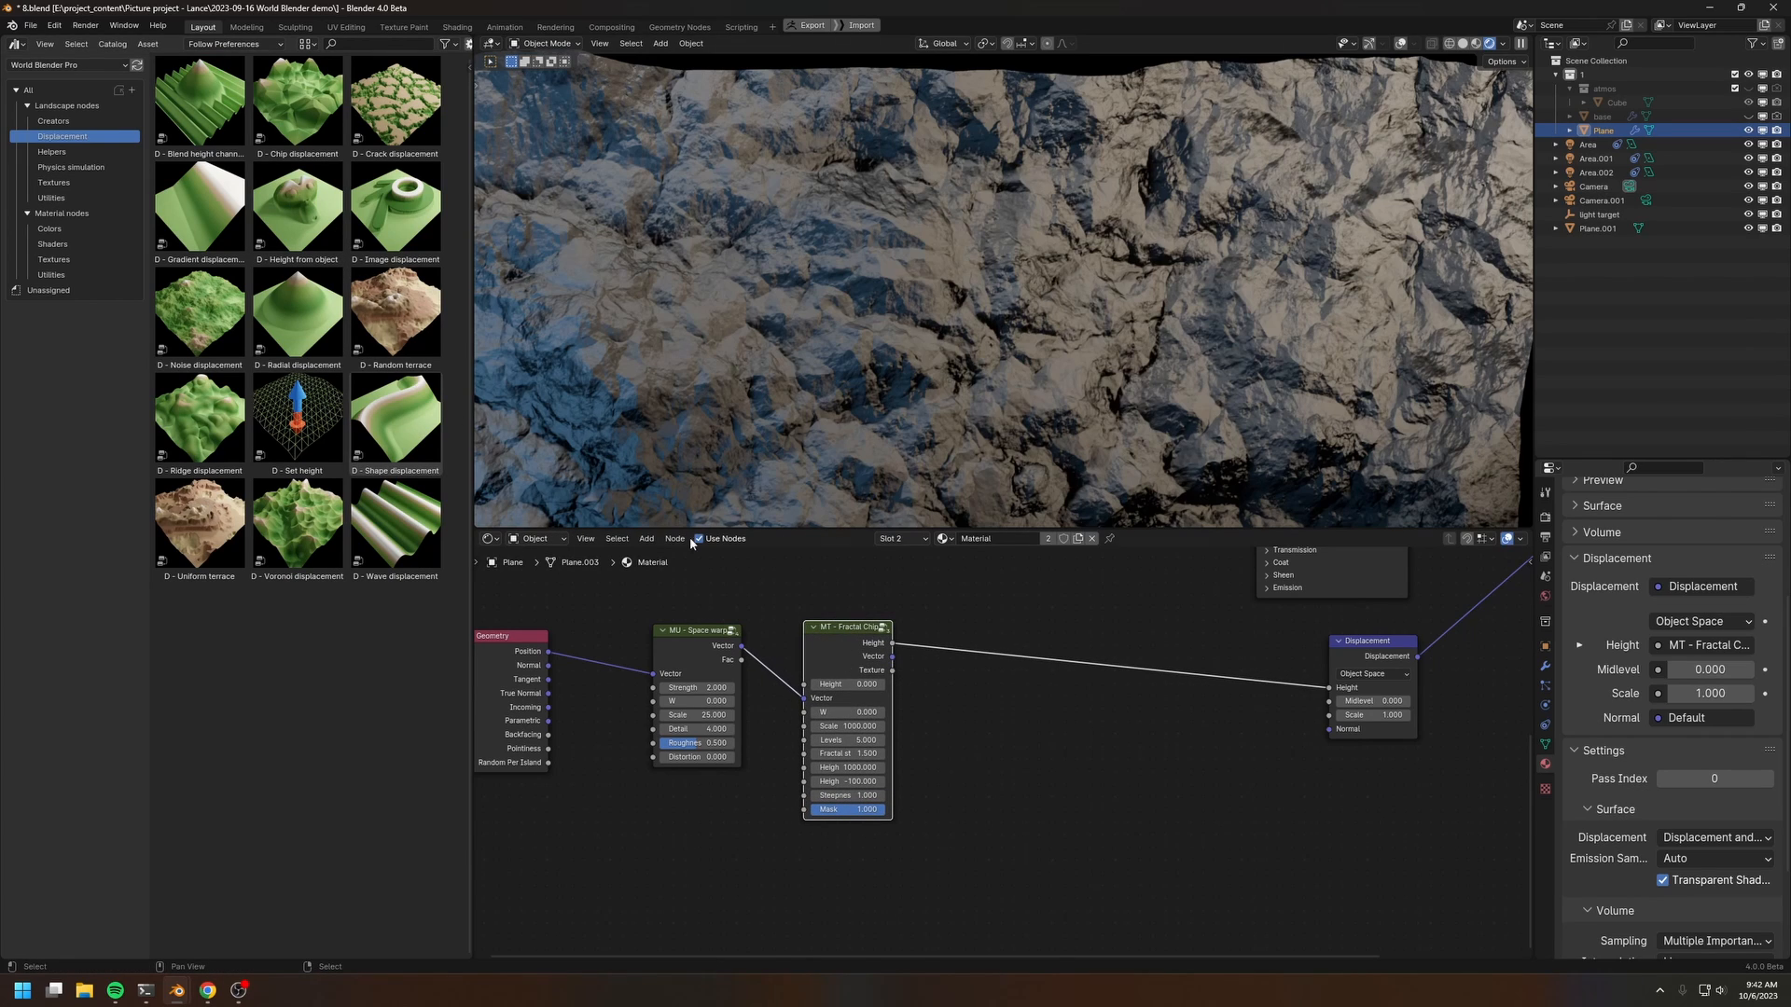
pyautogui.click(43, 264)
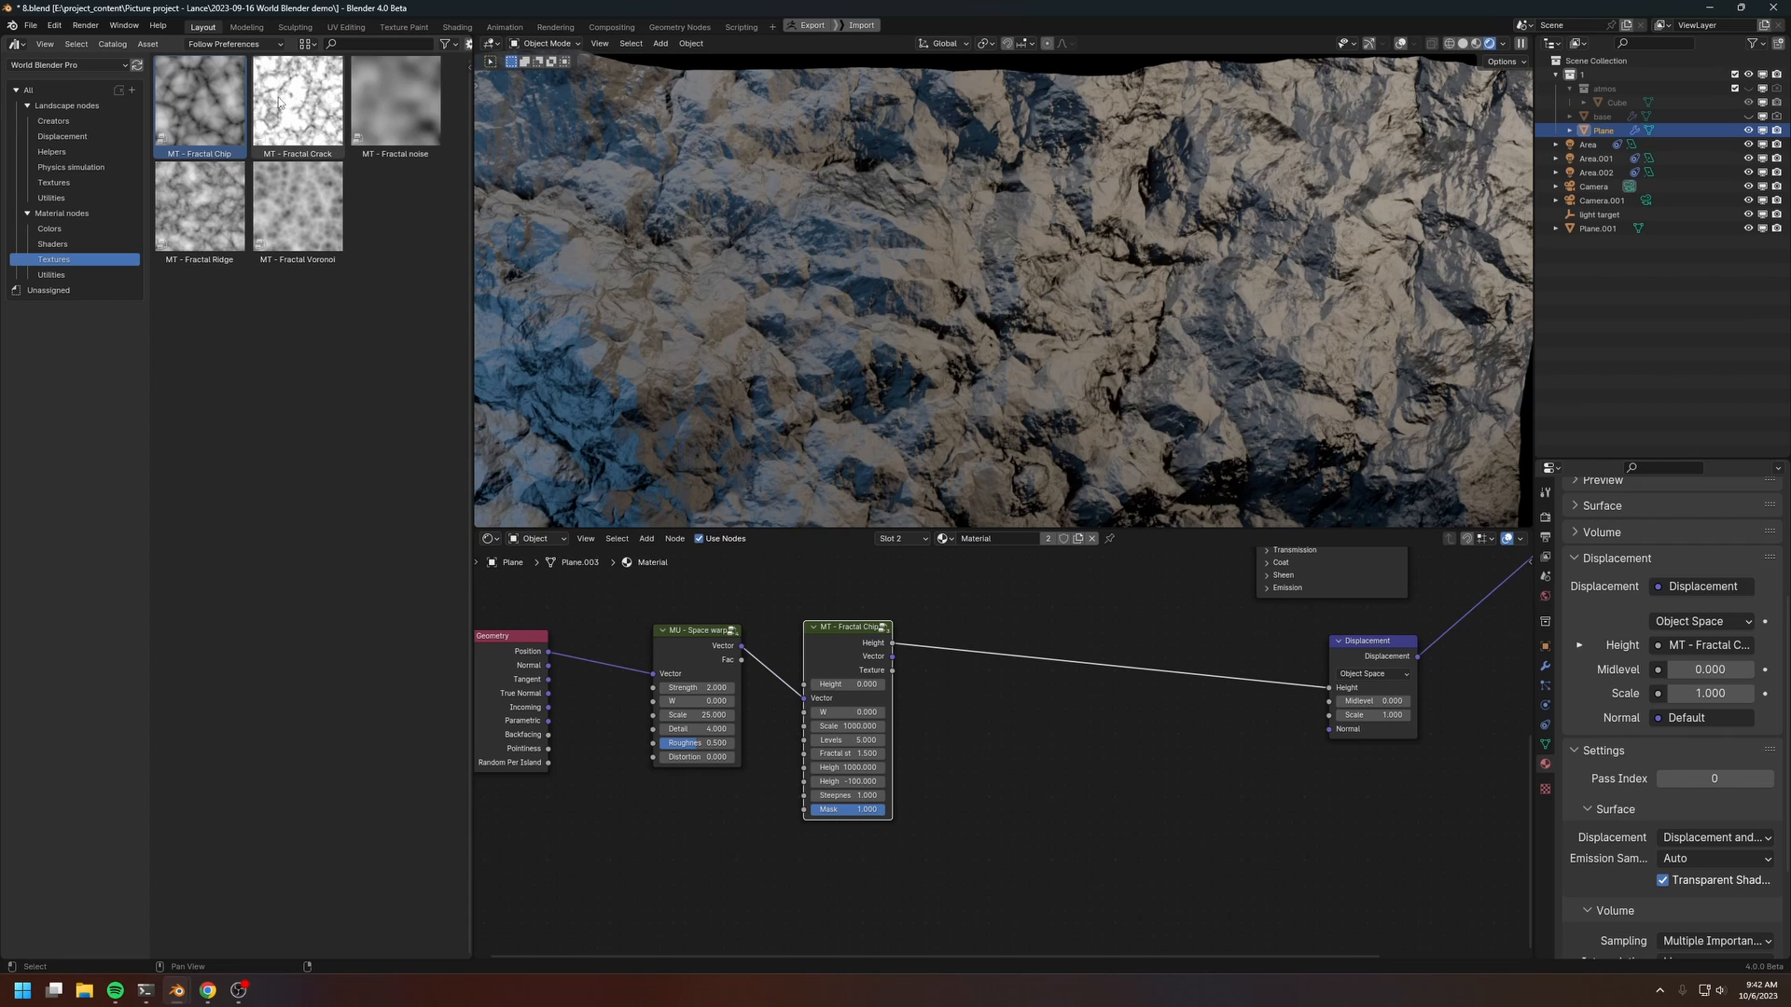
pyautogui.moveTo(297, 110); pyautogui.dragTo(969, 657)
pyautogui.scroll(1, 993, 662)
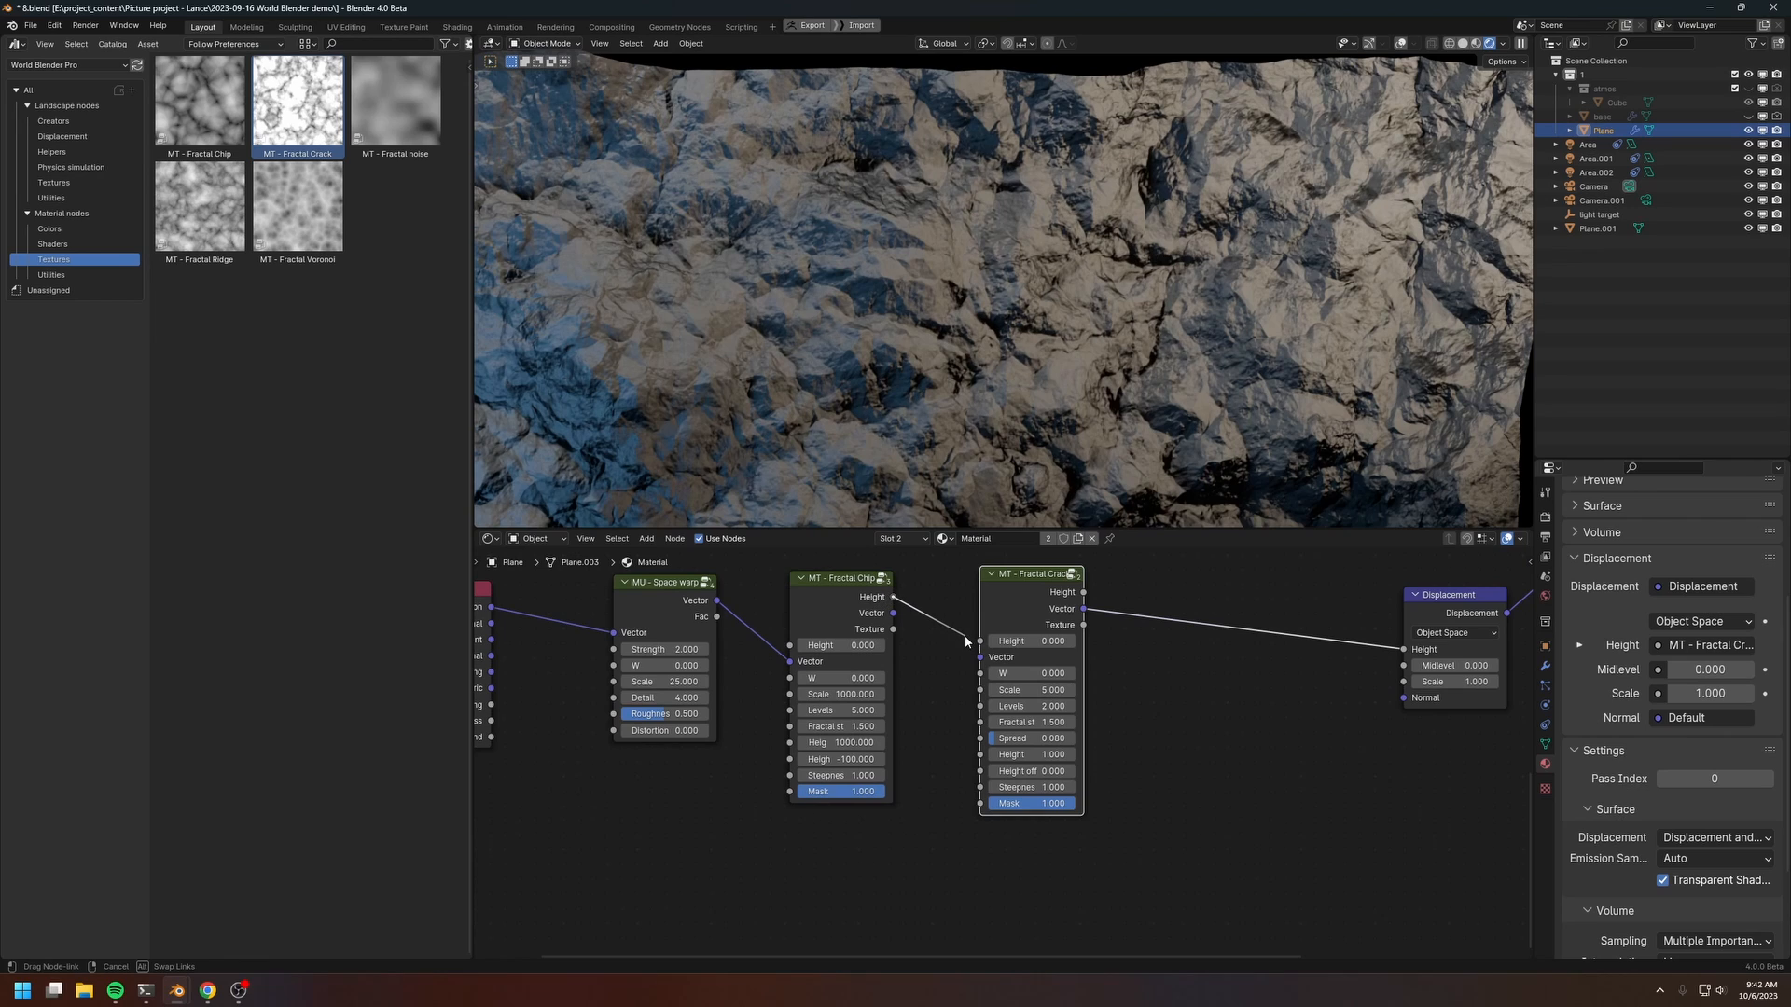
# Step: Link the Fractal Chip's Height and Vector outputs to the Fractal Crack's matching inputs, and the Fractal Crack's Height output to the Displacement's Height
pyautogui.moveTo(977, 643); pyautogui.dragTo(908, 623)
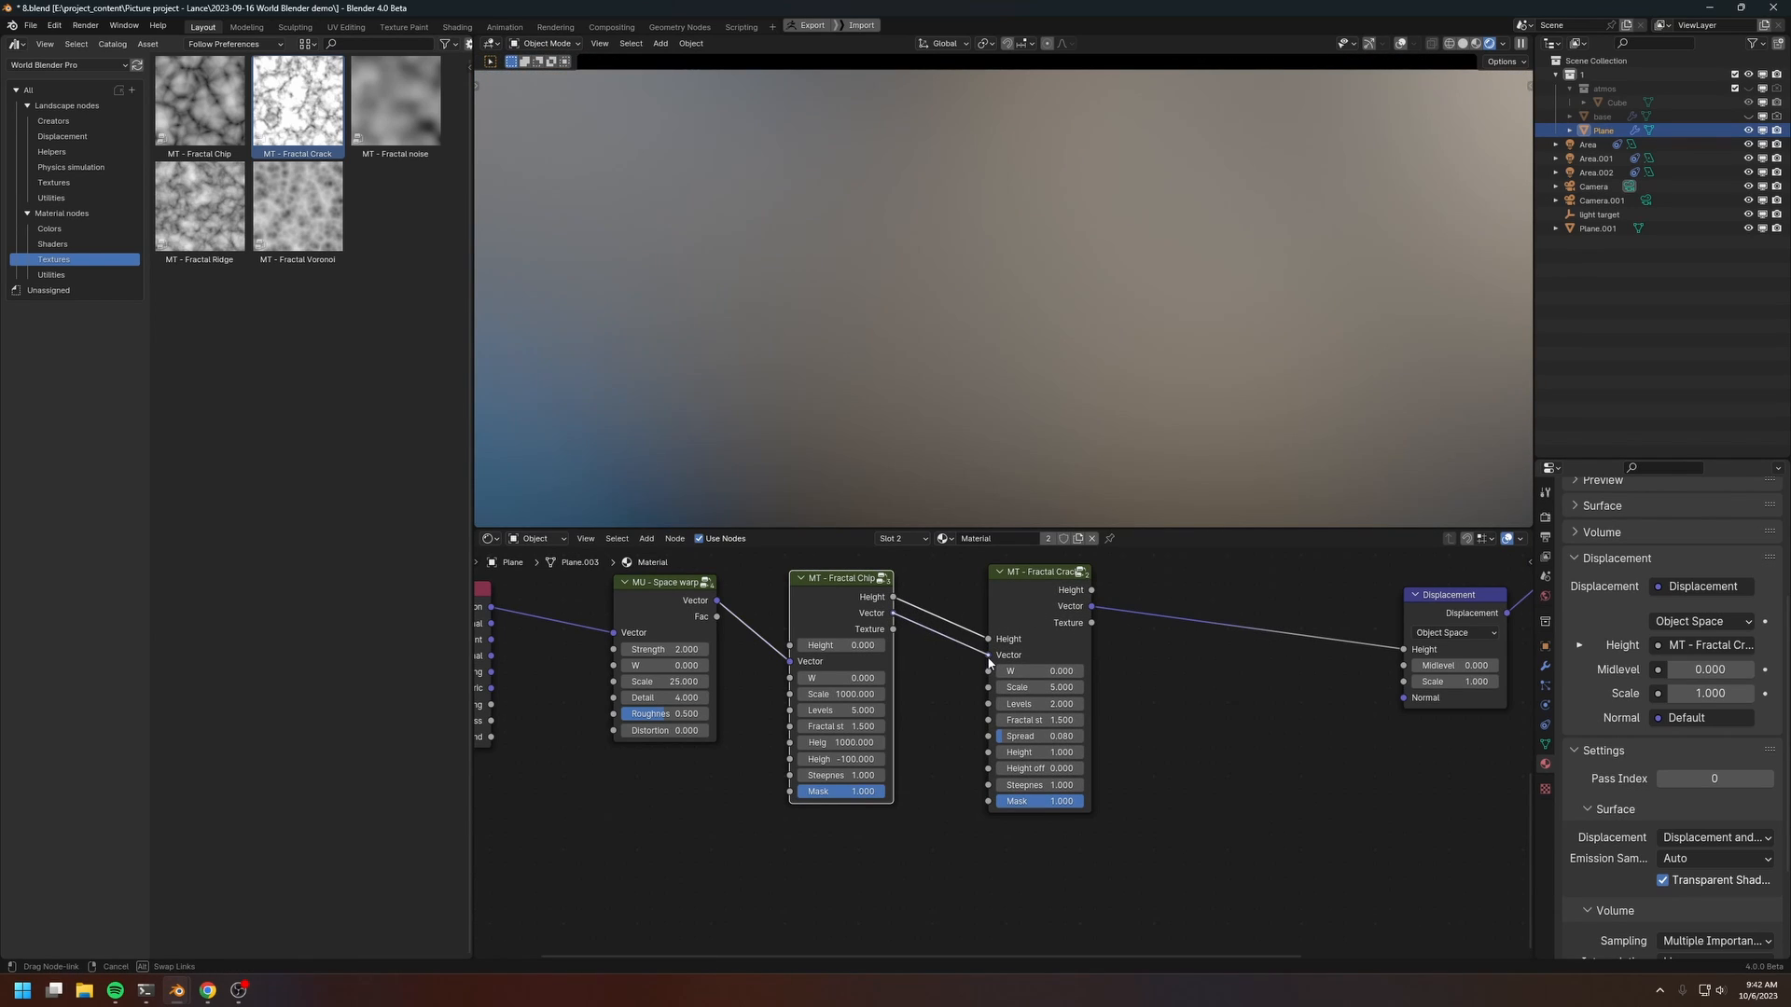
pyautogui.moveTo(989, 662); pyautogui.dragTo(1043, 636)
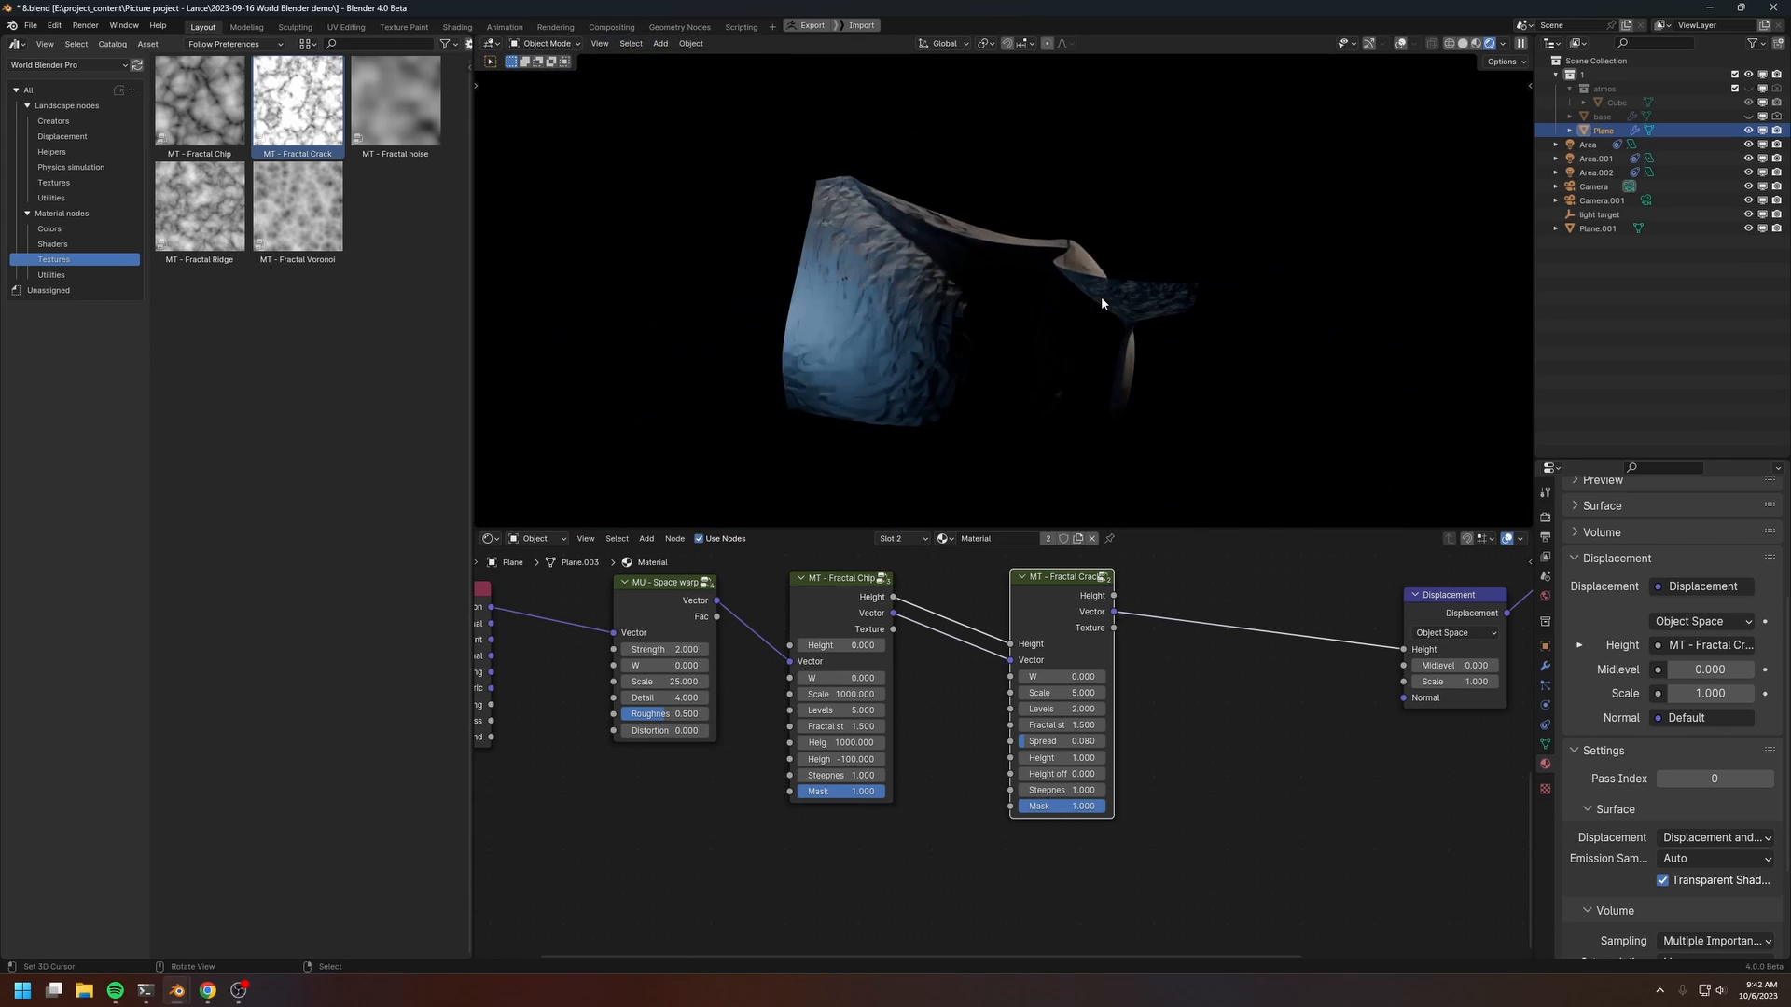
pyautogui.moveTo(1101, 301); pyautogui.dragTo(1047, 302, button='middle')
pyautogui.press('`')
pyautogui.click(955, 410)
pyautogui.moveTo(1119, 614); pyautogui.dragTo(909, 646, button='middle')
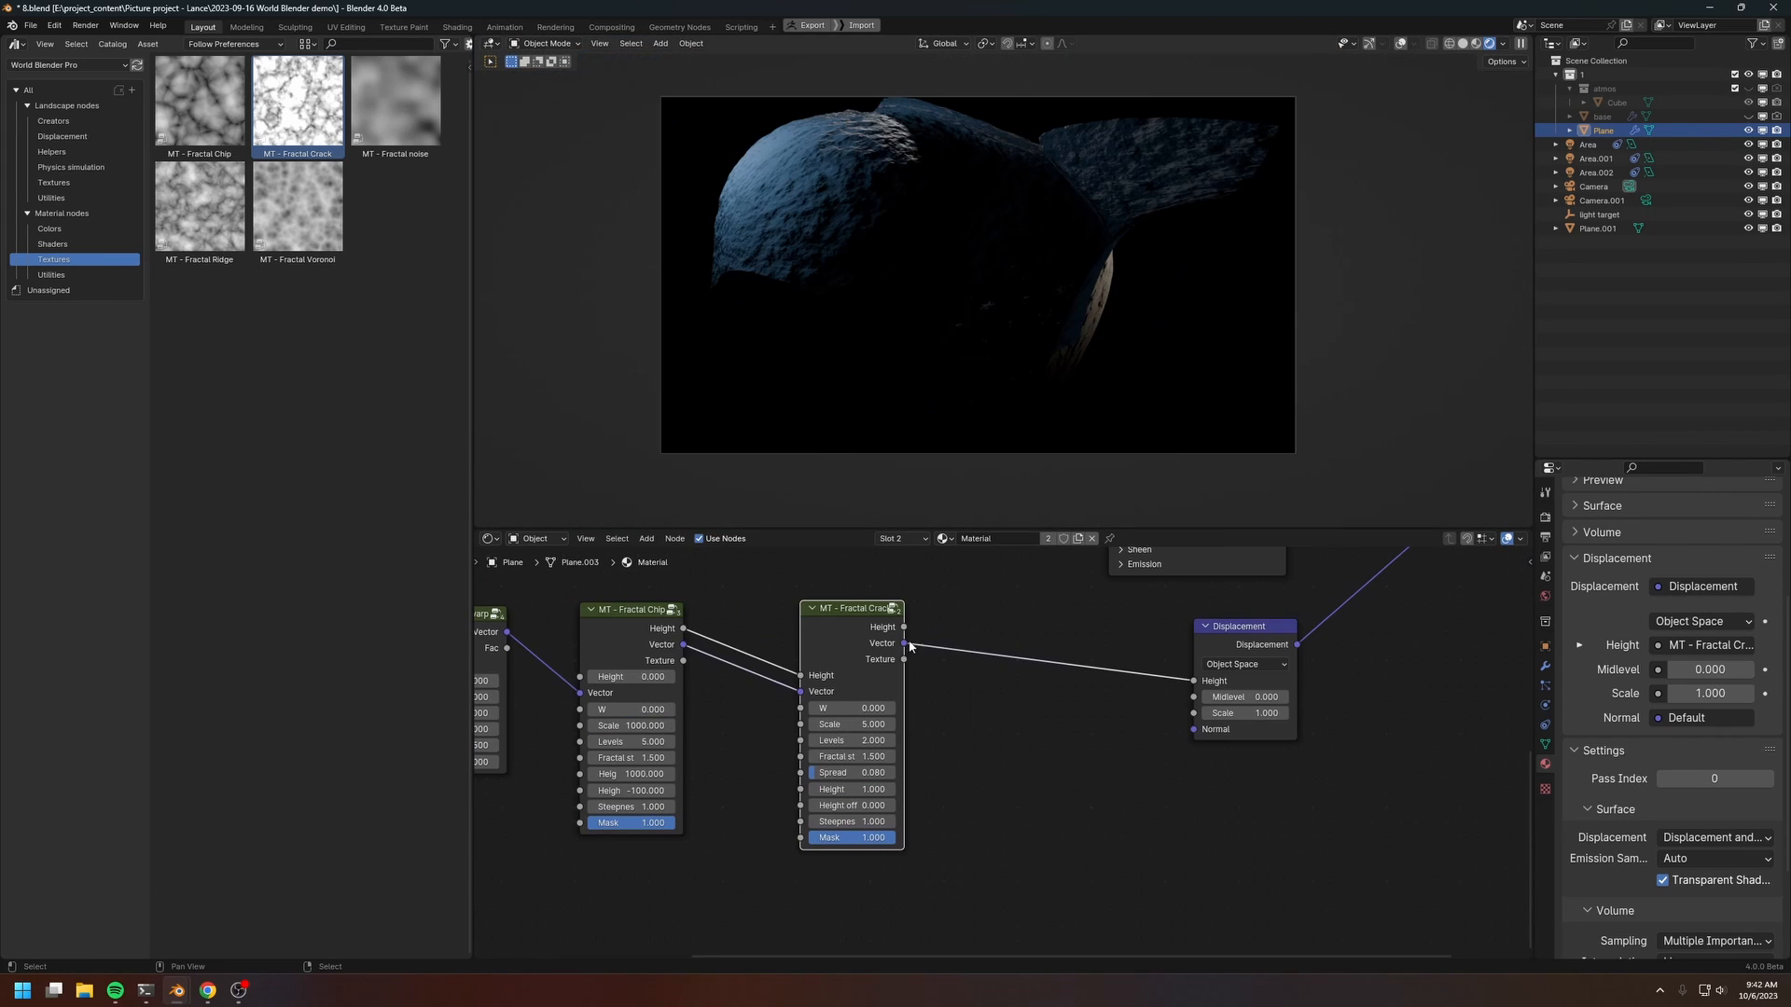
pyautogui.moveTo(905, 628); pyautogui.dragTo(1194, 681)
# Step: Preview the Fractal Crack node's Height and Texture outputs on the landscape surface
pyautogui.scroll(3, 1022, 715)
pyautogui.moveTo(933, 727); pyautogui.dragTo(1035, 734, button='middle')
pyautogui.keyDown('ctrl'); pyautogui.keyDown('shift'); pyautogui.click(903, 660); pyautogui.keyUp('shift'); pyautogui.keyUp('ctrl')
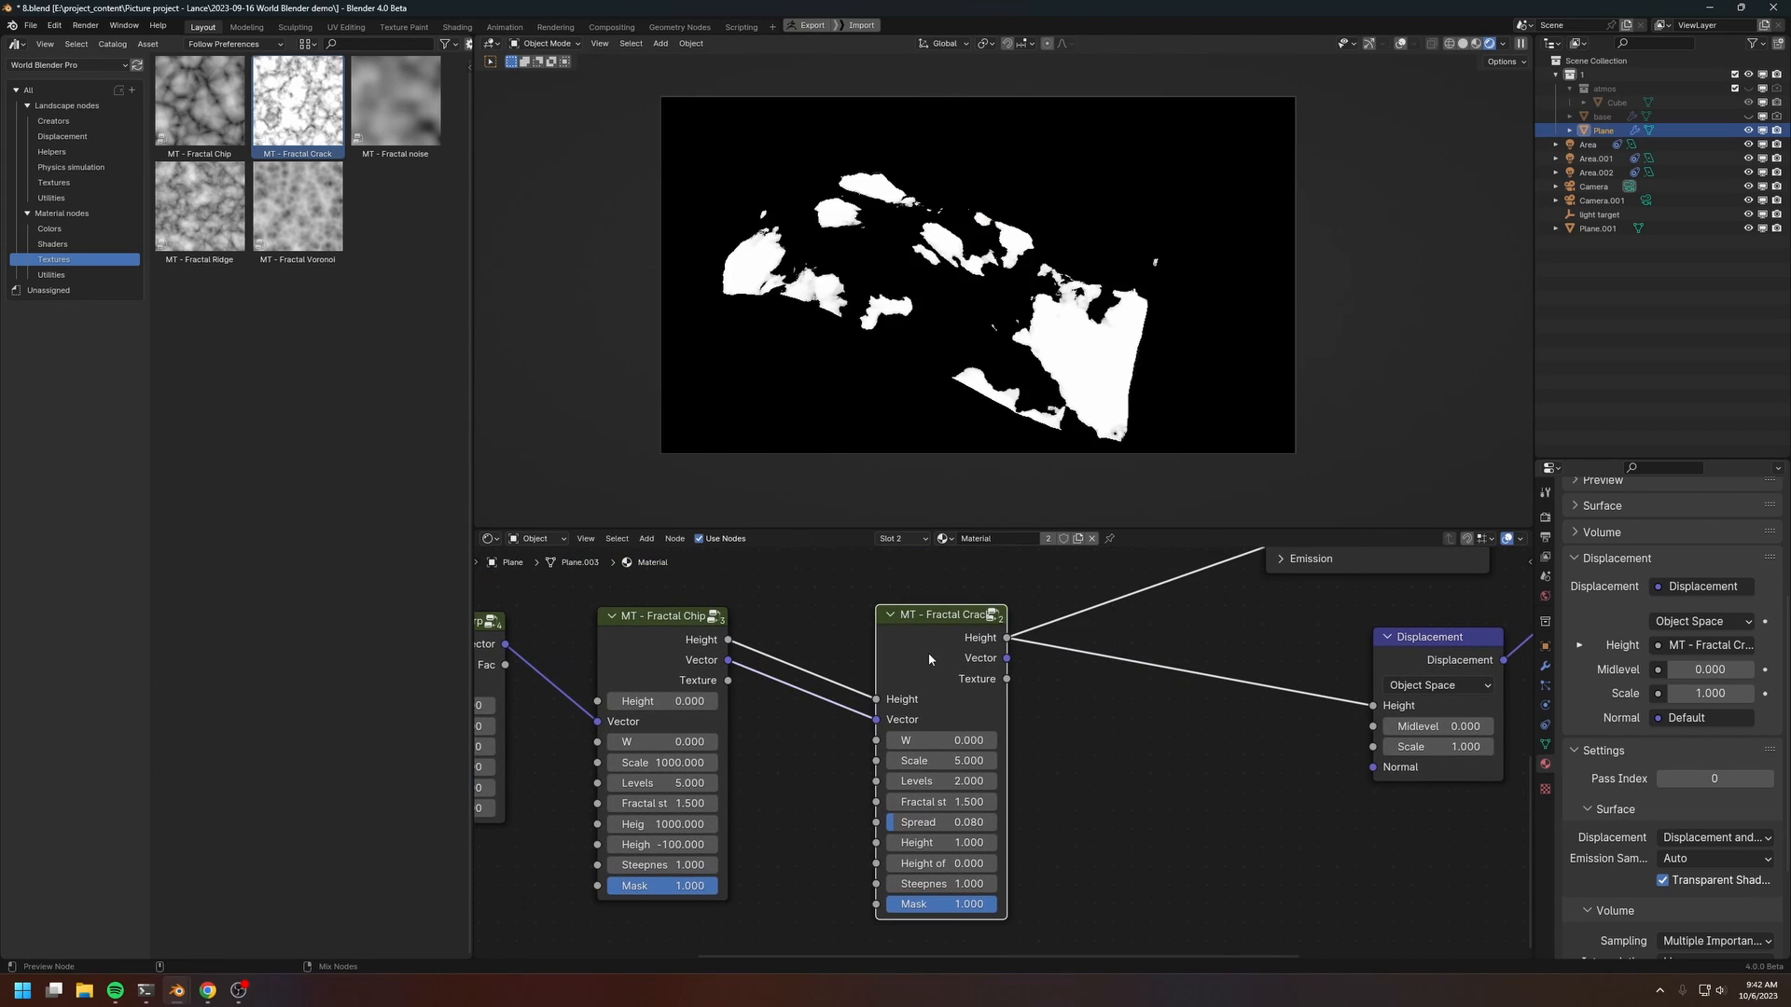
pyautogui.keyDown('ctrl'); pyautogui.keyDown('shift'); pyautogui.click(929, 647); pyautogui.keyUp('shift'); pyautogui.keyUp('ctrl')
pyautogui.keyDown('ctrl'); pyautogui.keyDown('shift'); pyautogui.click(929, 647); pyautogui.keyUp('shift'); pyautogui.keyUp('ctrl')
pyautogui.scroll(6, 909, 349)
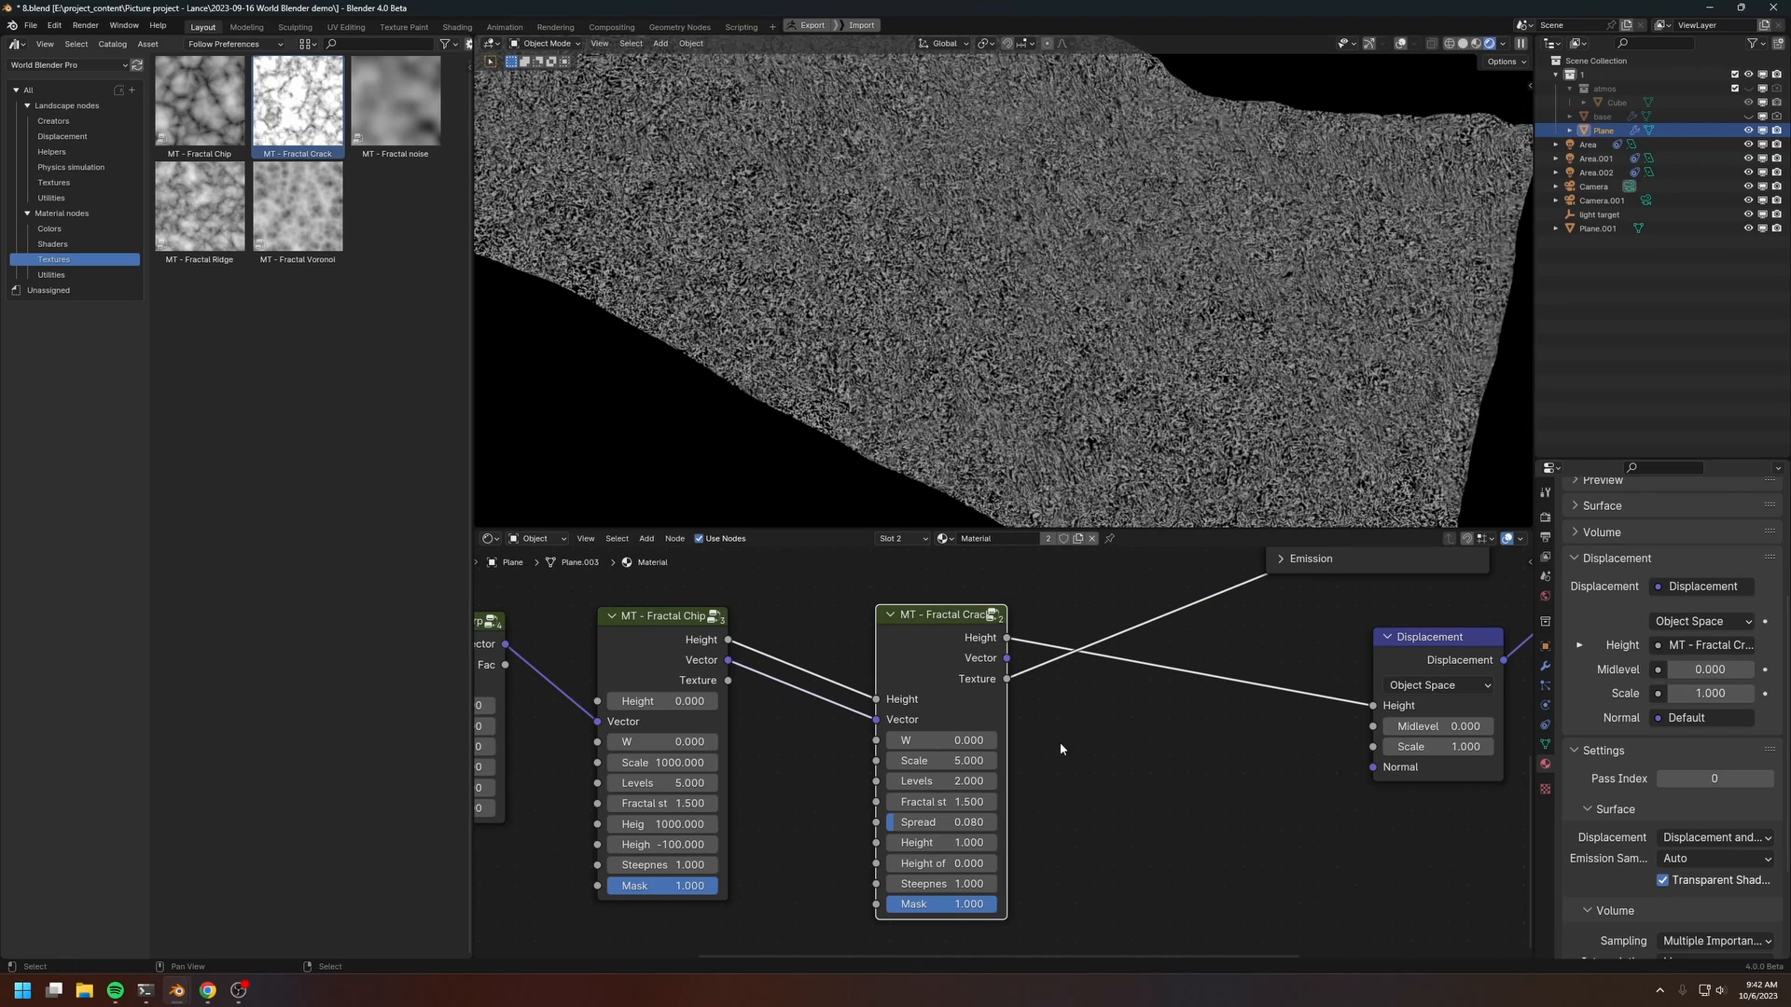
# Step: Set the Fractal Crack node's Scale to 500, its fractal strength to 2 and its Height to 50
pyautogui.moveTo(1059, 741); pyautogui.dragTo(1052, 711, button='middle')
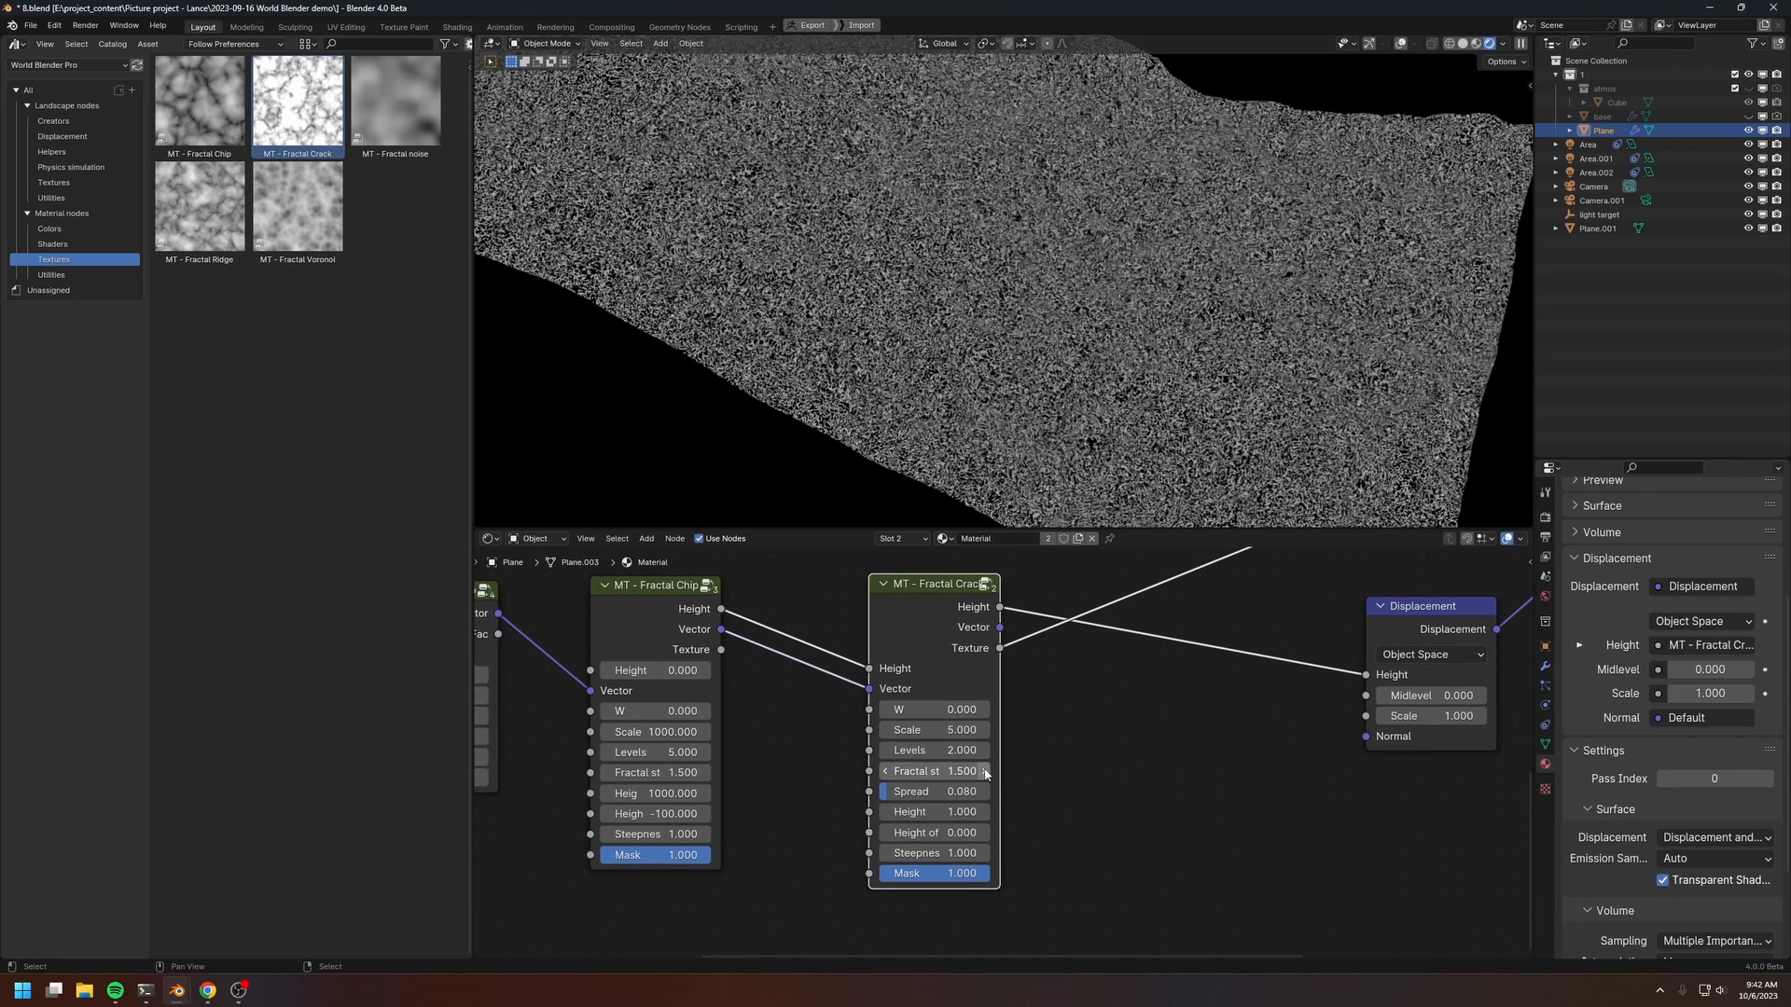
pyautogui.click(953, 730)
pyautogui.press('Return')
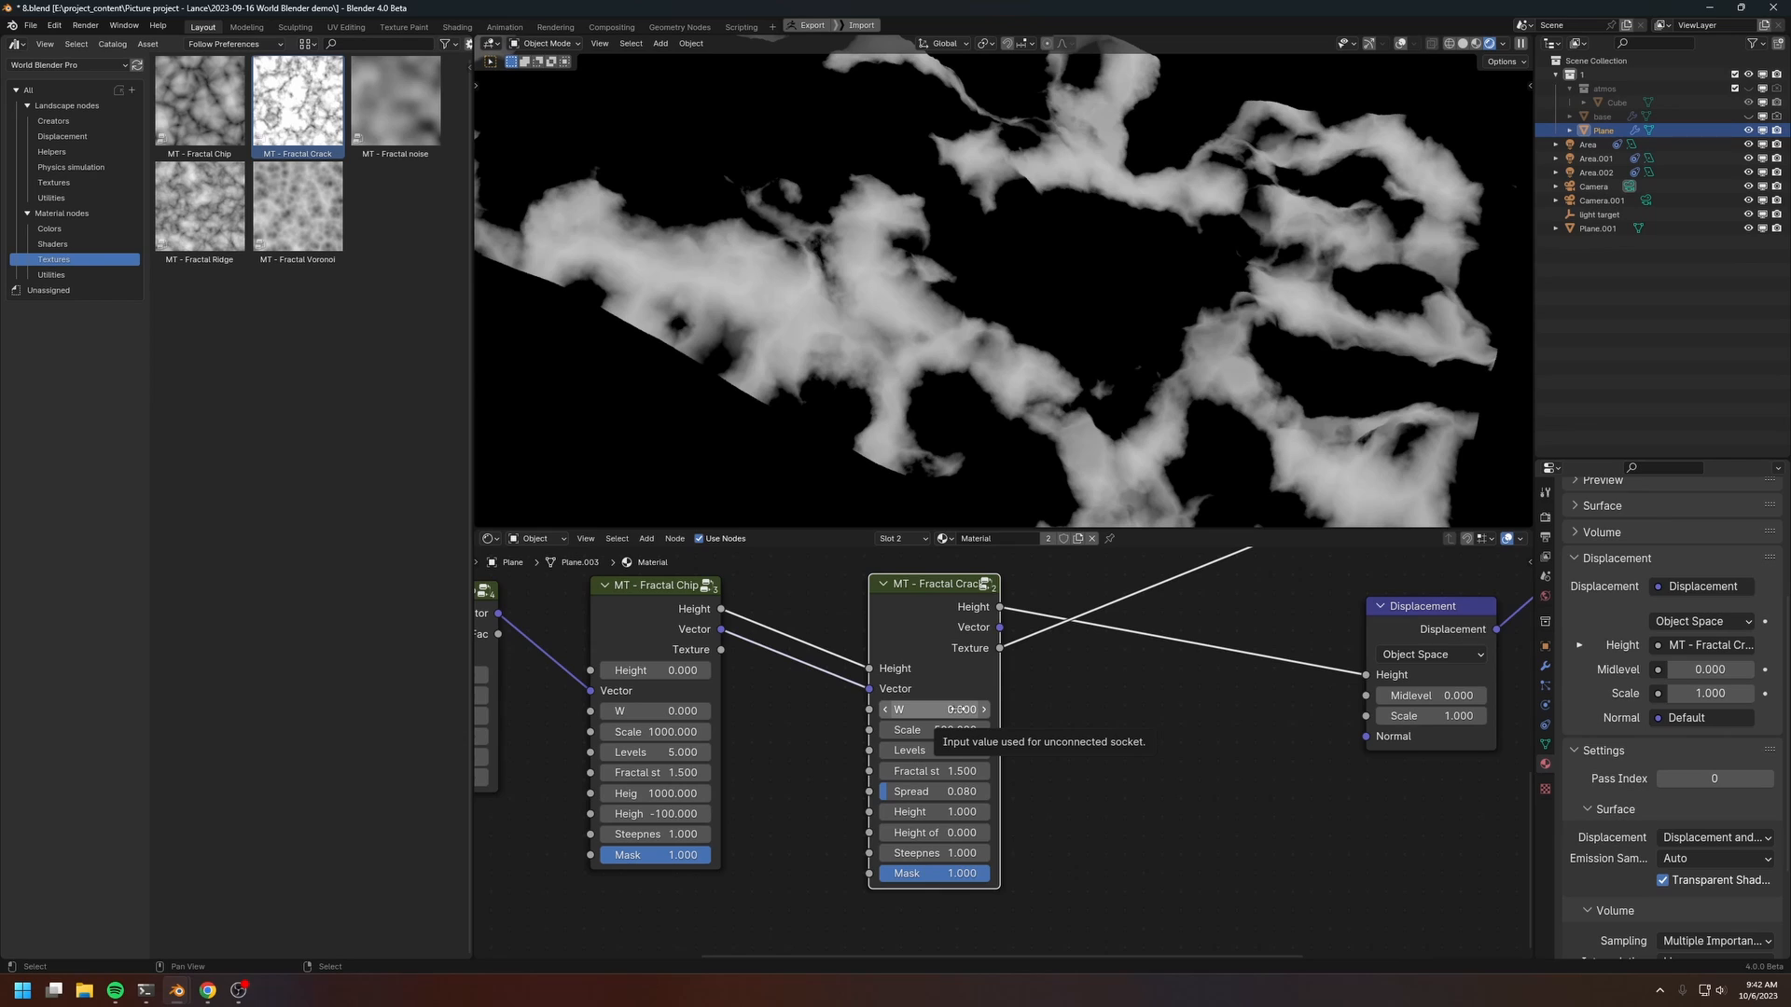
pyautogui.click(951, 770)
pyautogui.write('2')
pyautogui.press('Return')
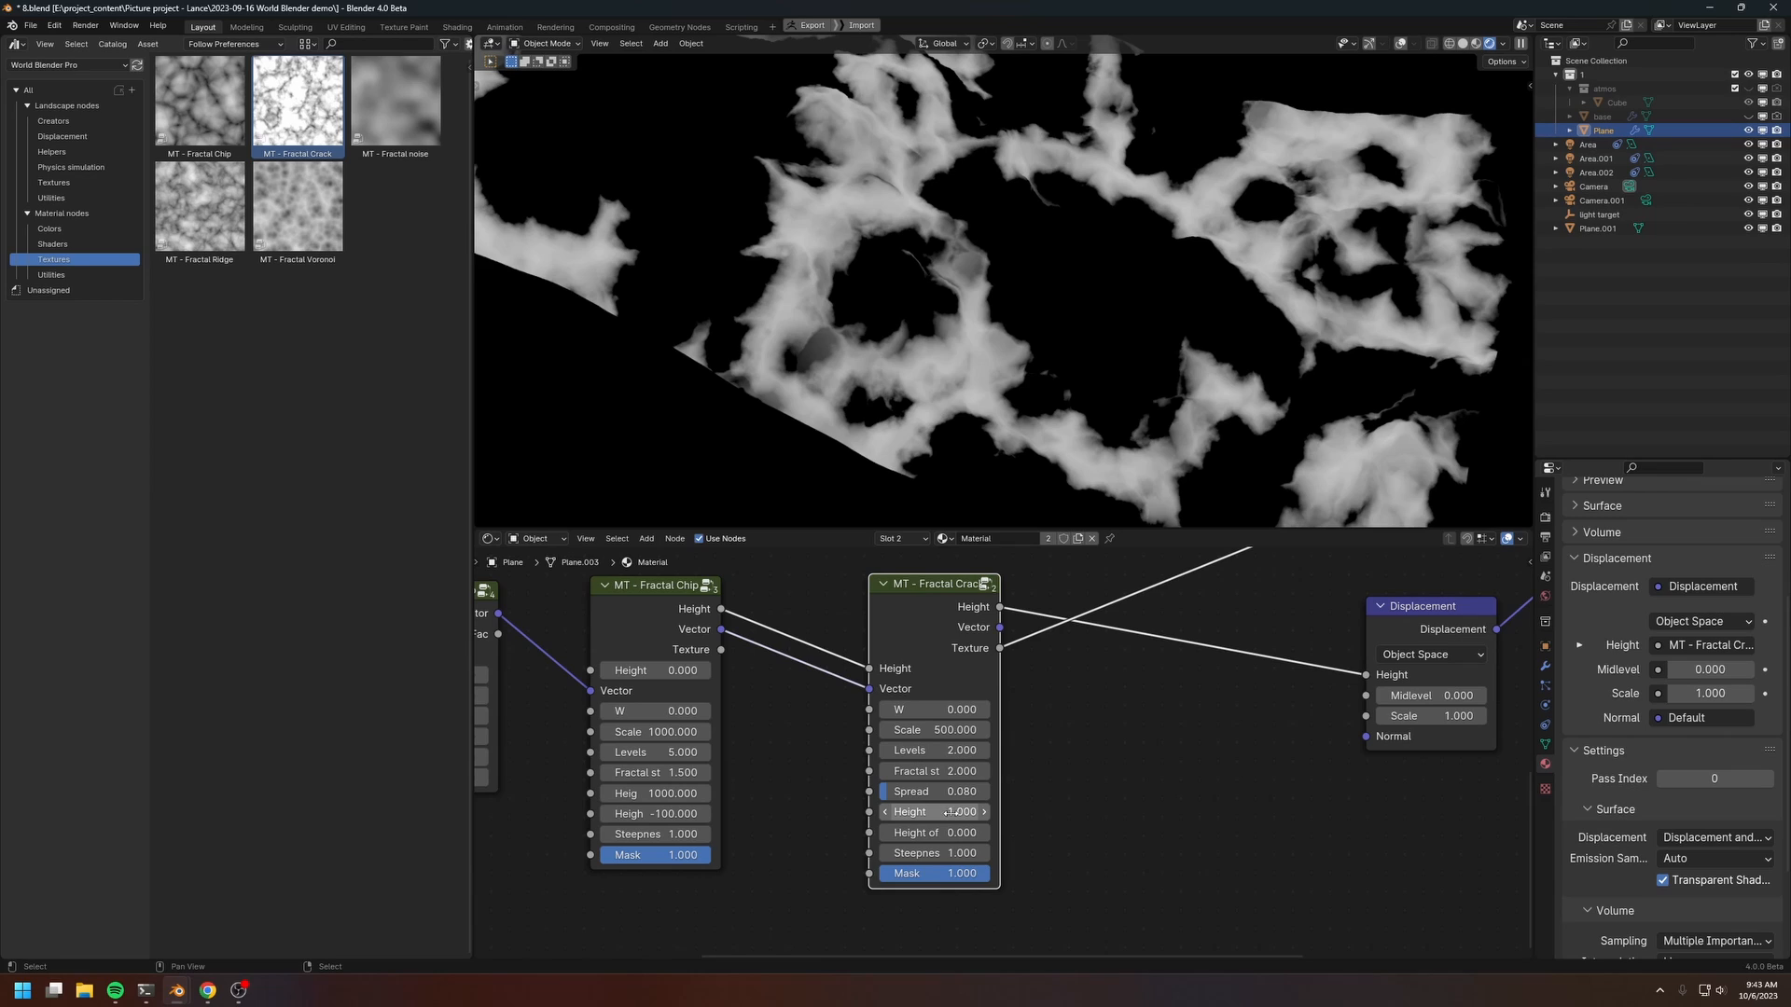
pyautogui.click(948, 813)
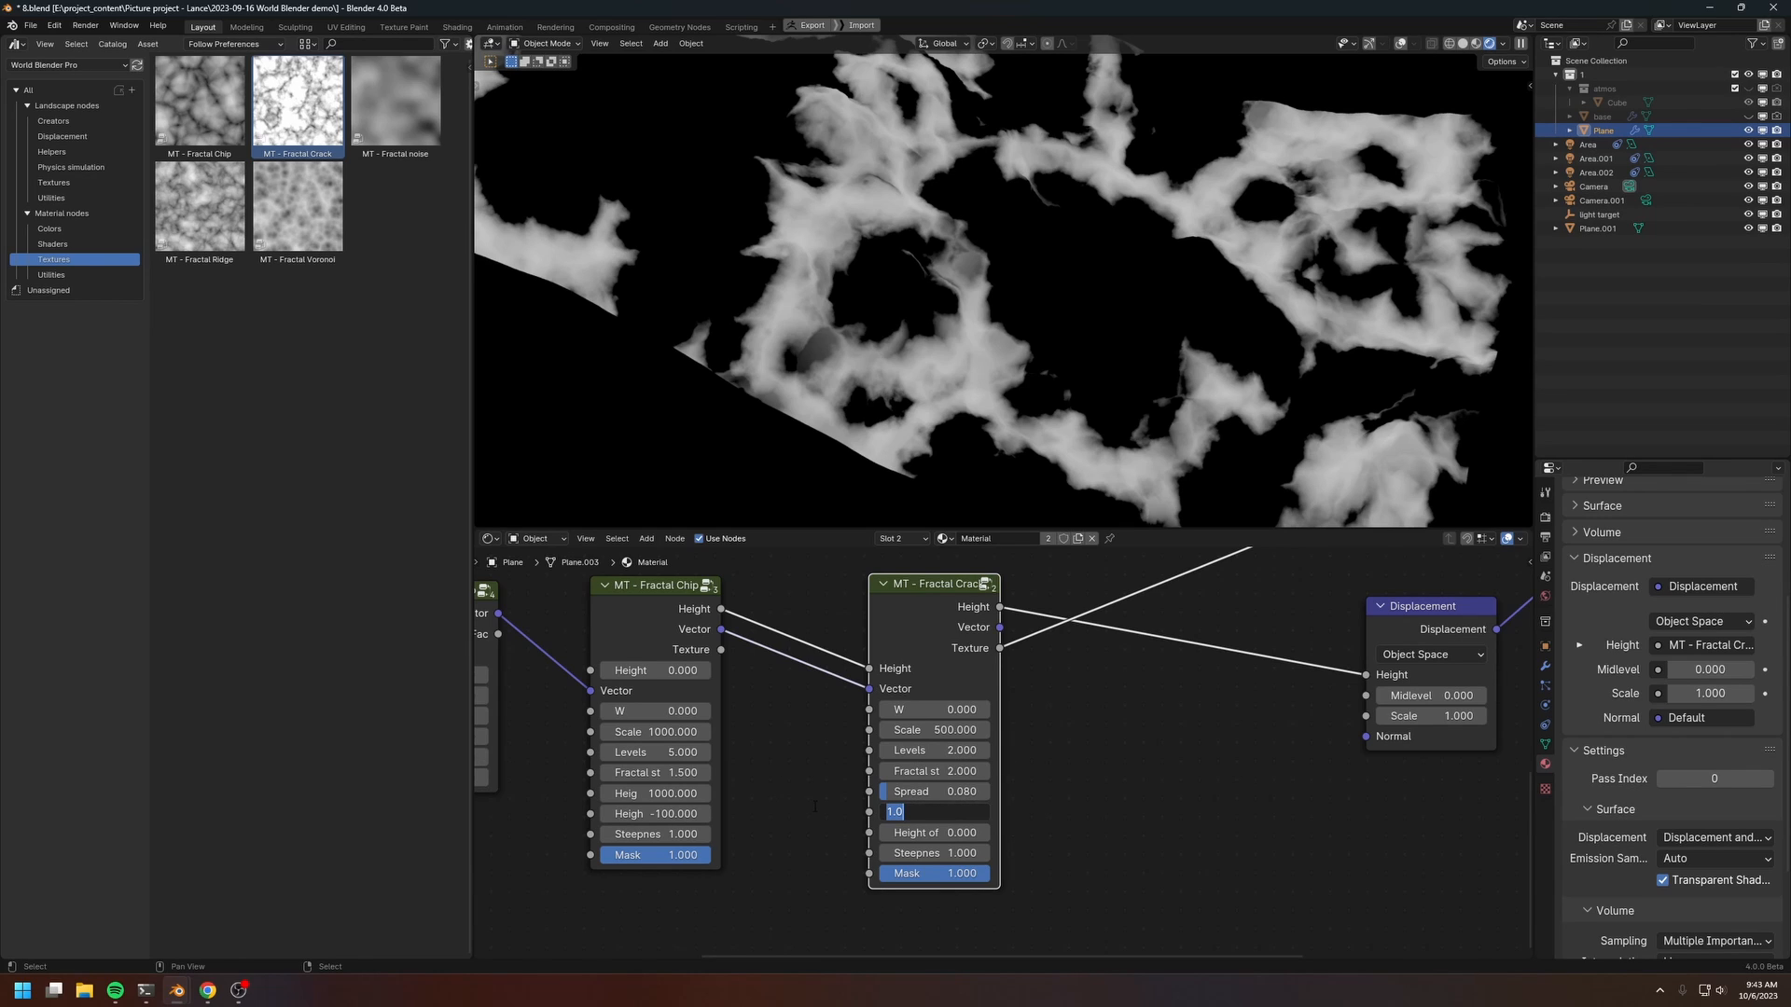
pyautogui.write('50')
pyautogui.press('Return')
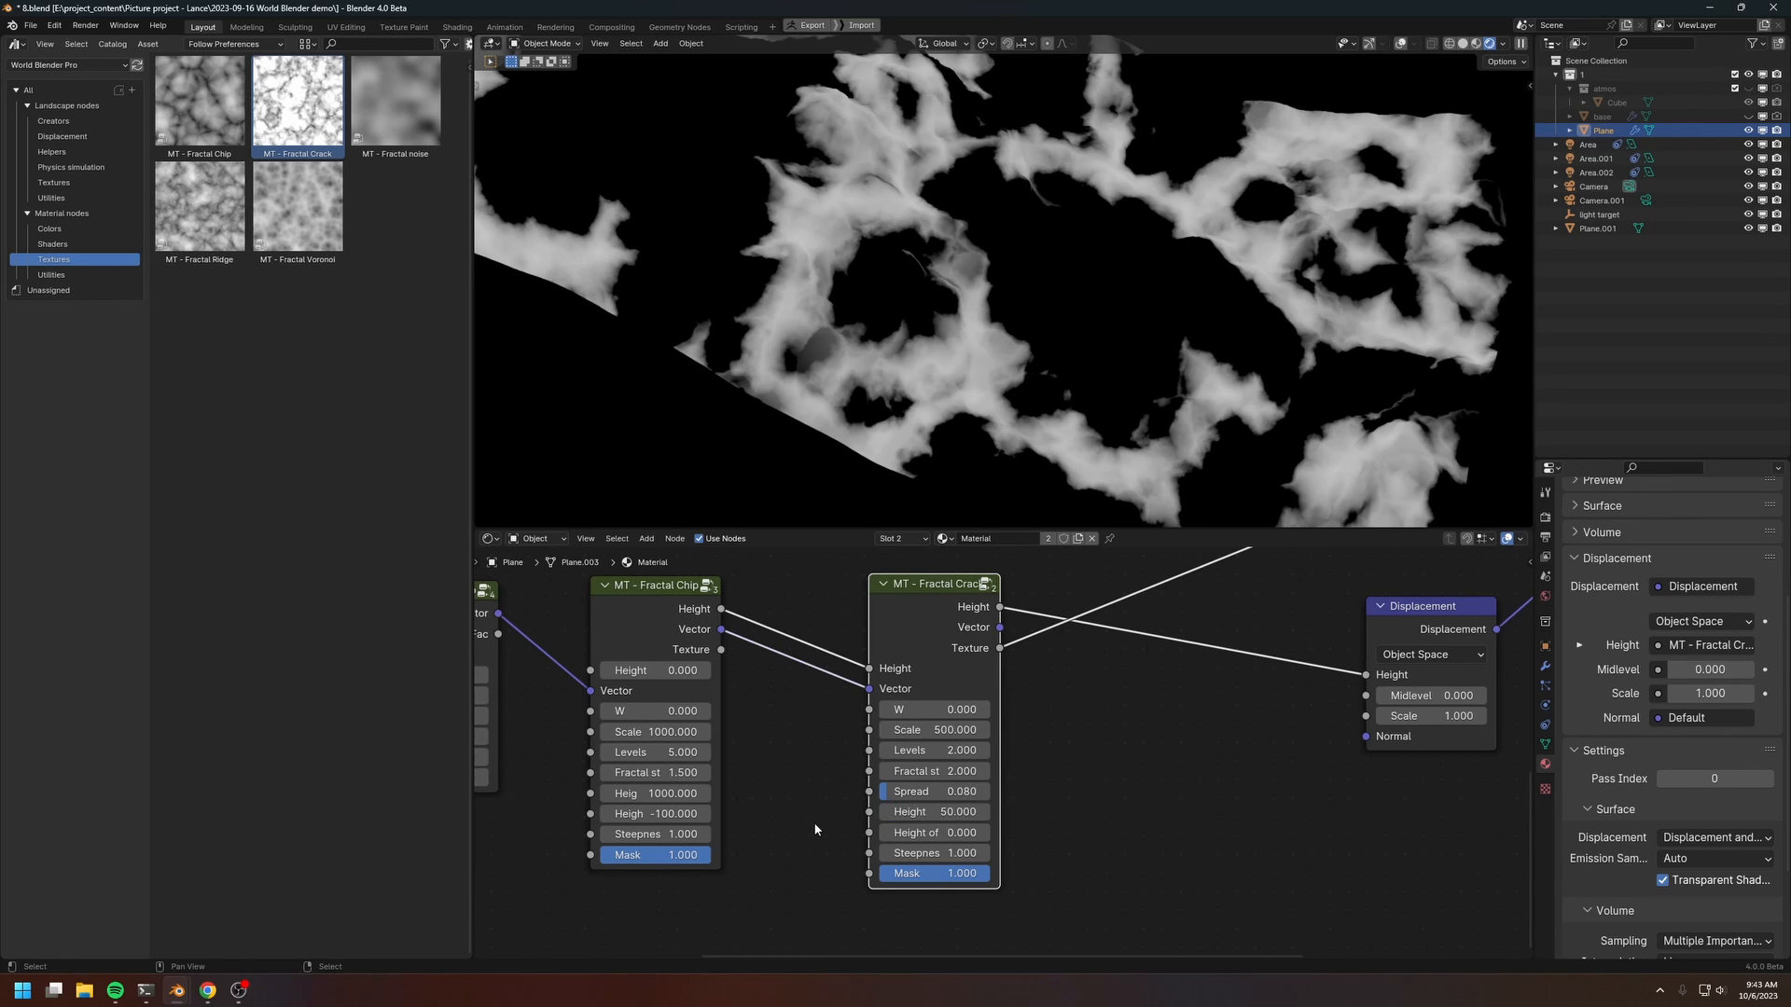
# Step: Examine the previewed Fractal Crack texture on the displaced landscape up close and from different angles
pyautogui.moveTo(1063, 780); pyautogui.dragTo(994, 817, button='middle')
pyautogui.scroll(-2, 994, 817)
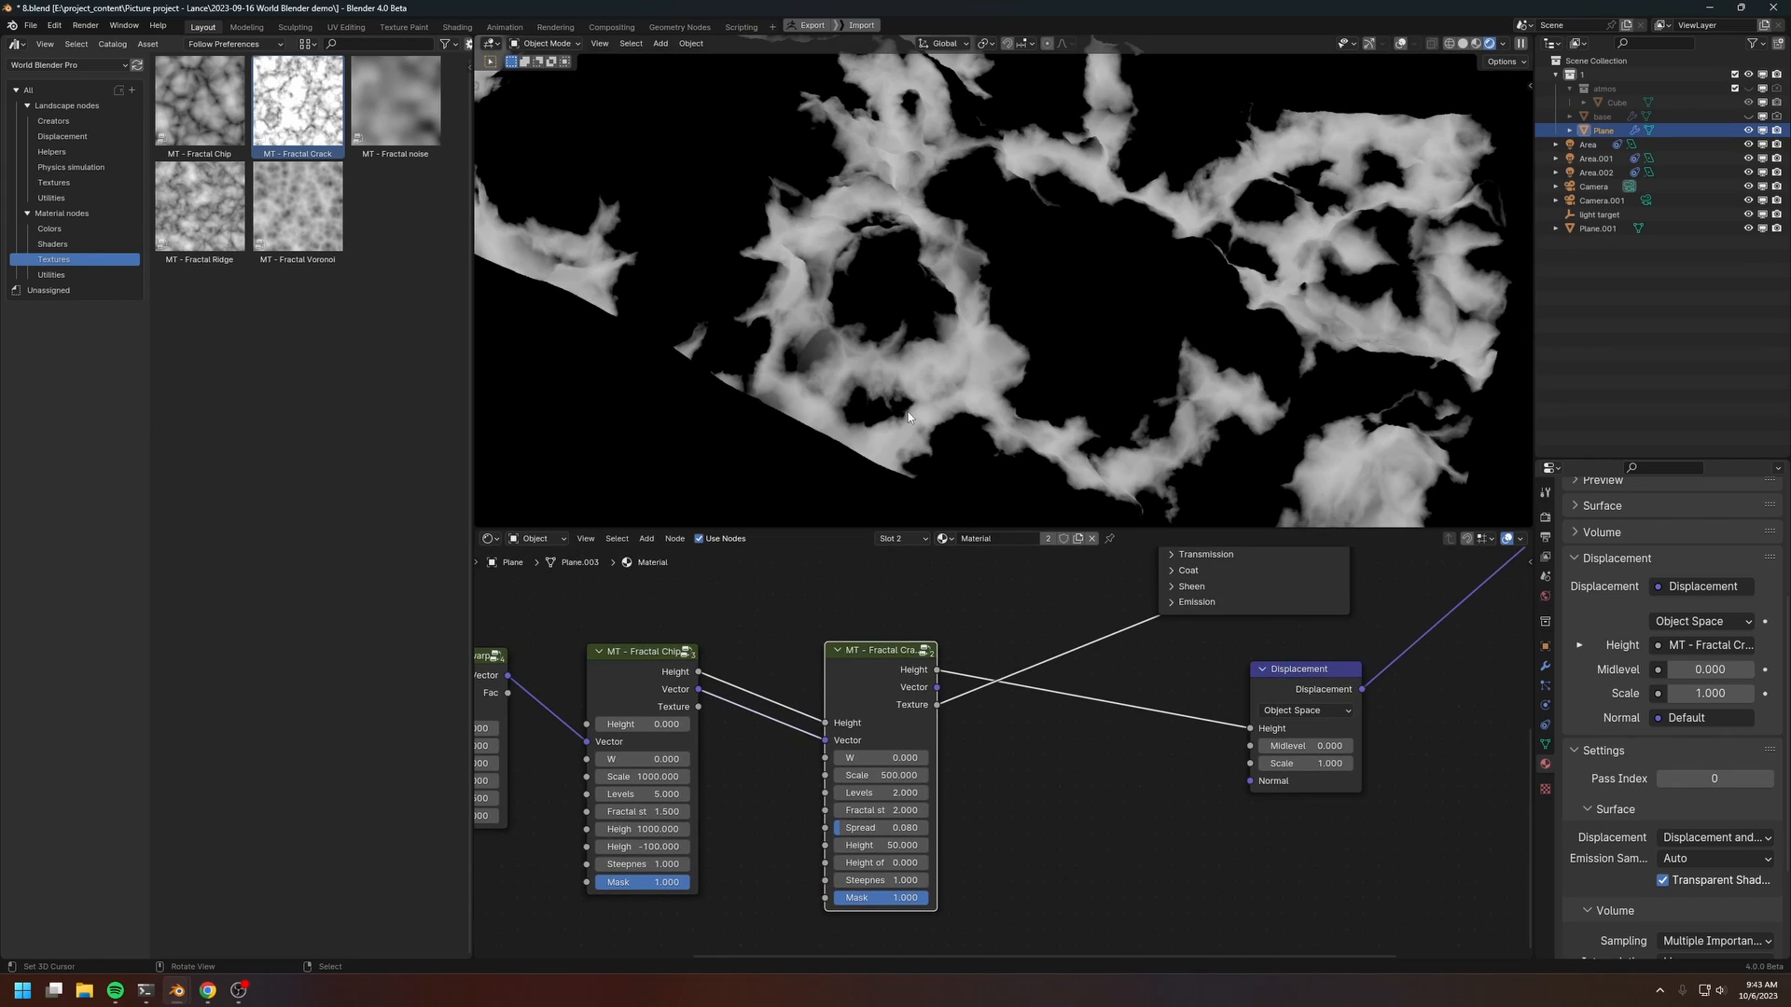
pyautogui.moveTo(909, 412); pyautogui.dragTo(943, 379, button='middle')
pyautogui.scroll(-3, 944, 379)
pyautogui.hotkey('ctrl', 'b')
pyautogui.press('Escape')
pyautogui.scroll(8, 1000, 284)
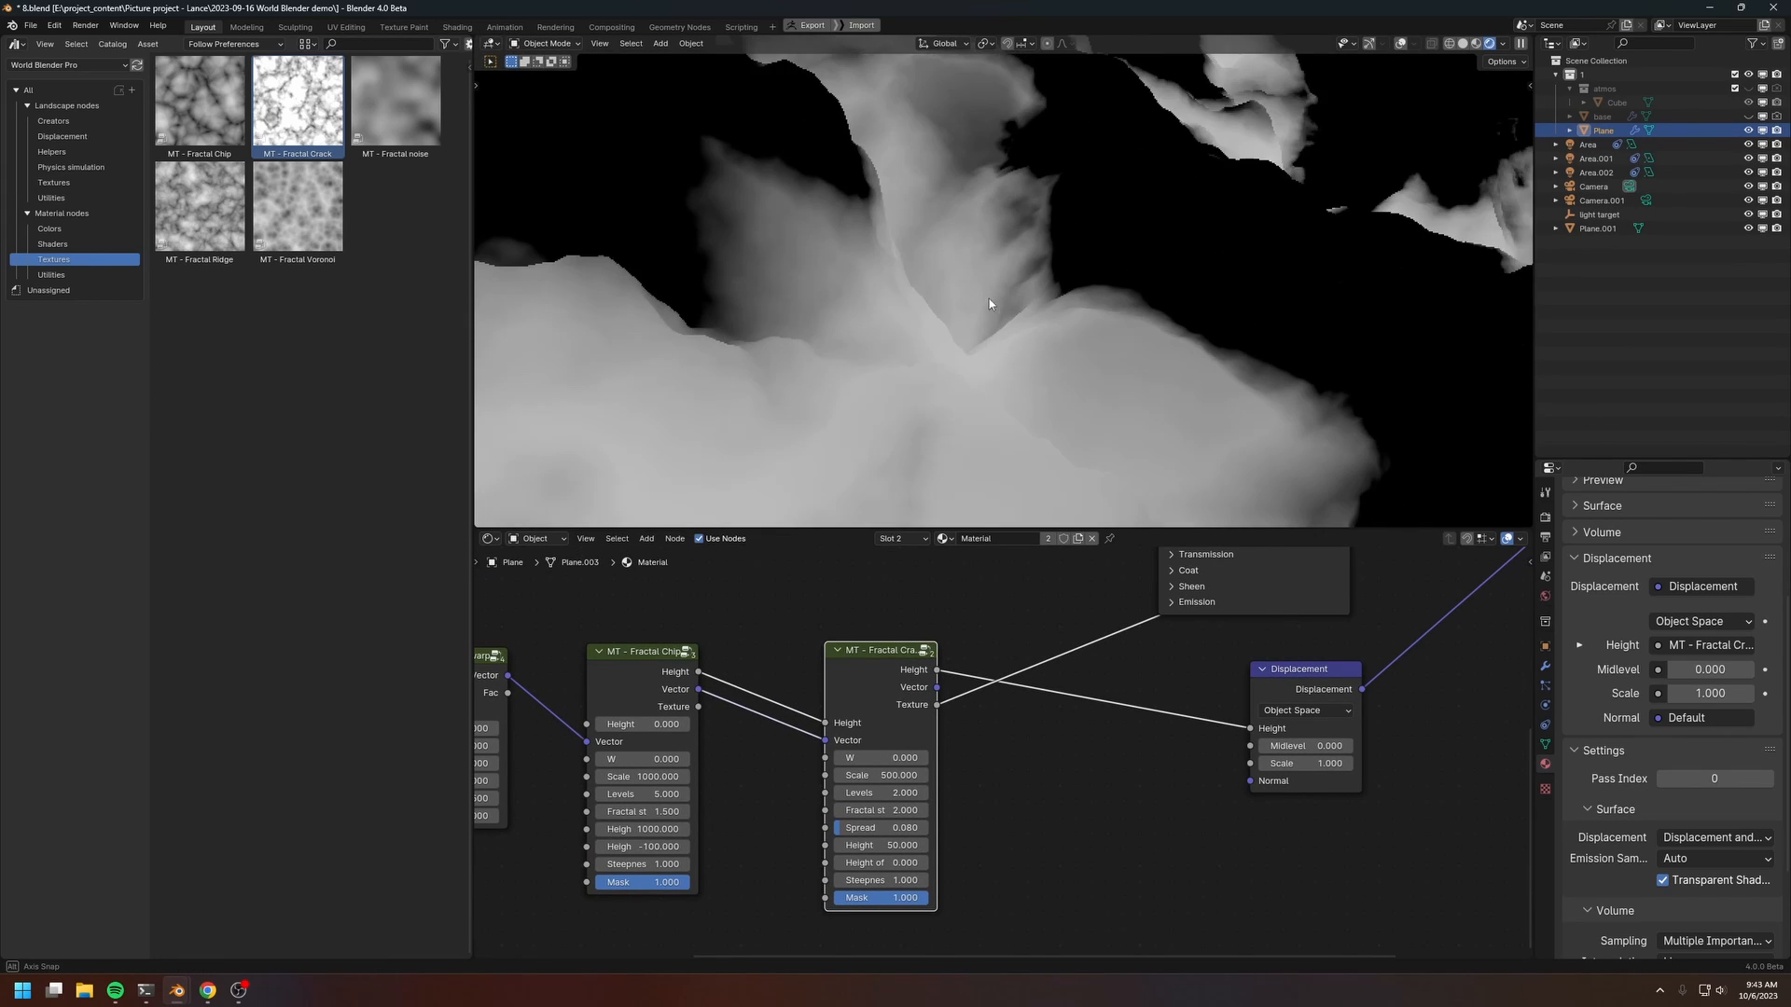
pyautogui.moveTo(989, 299); pyautogui.dragTo(979, 279, button='middle')
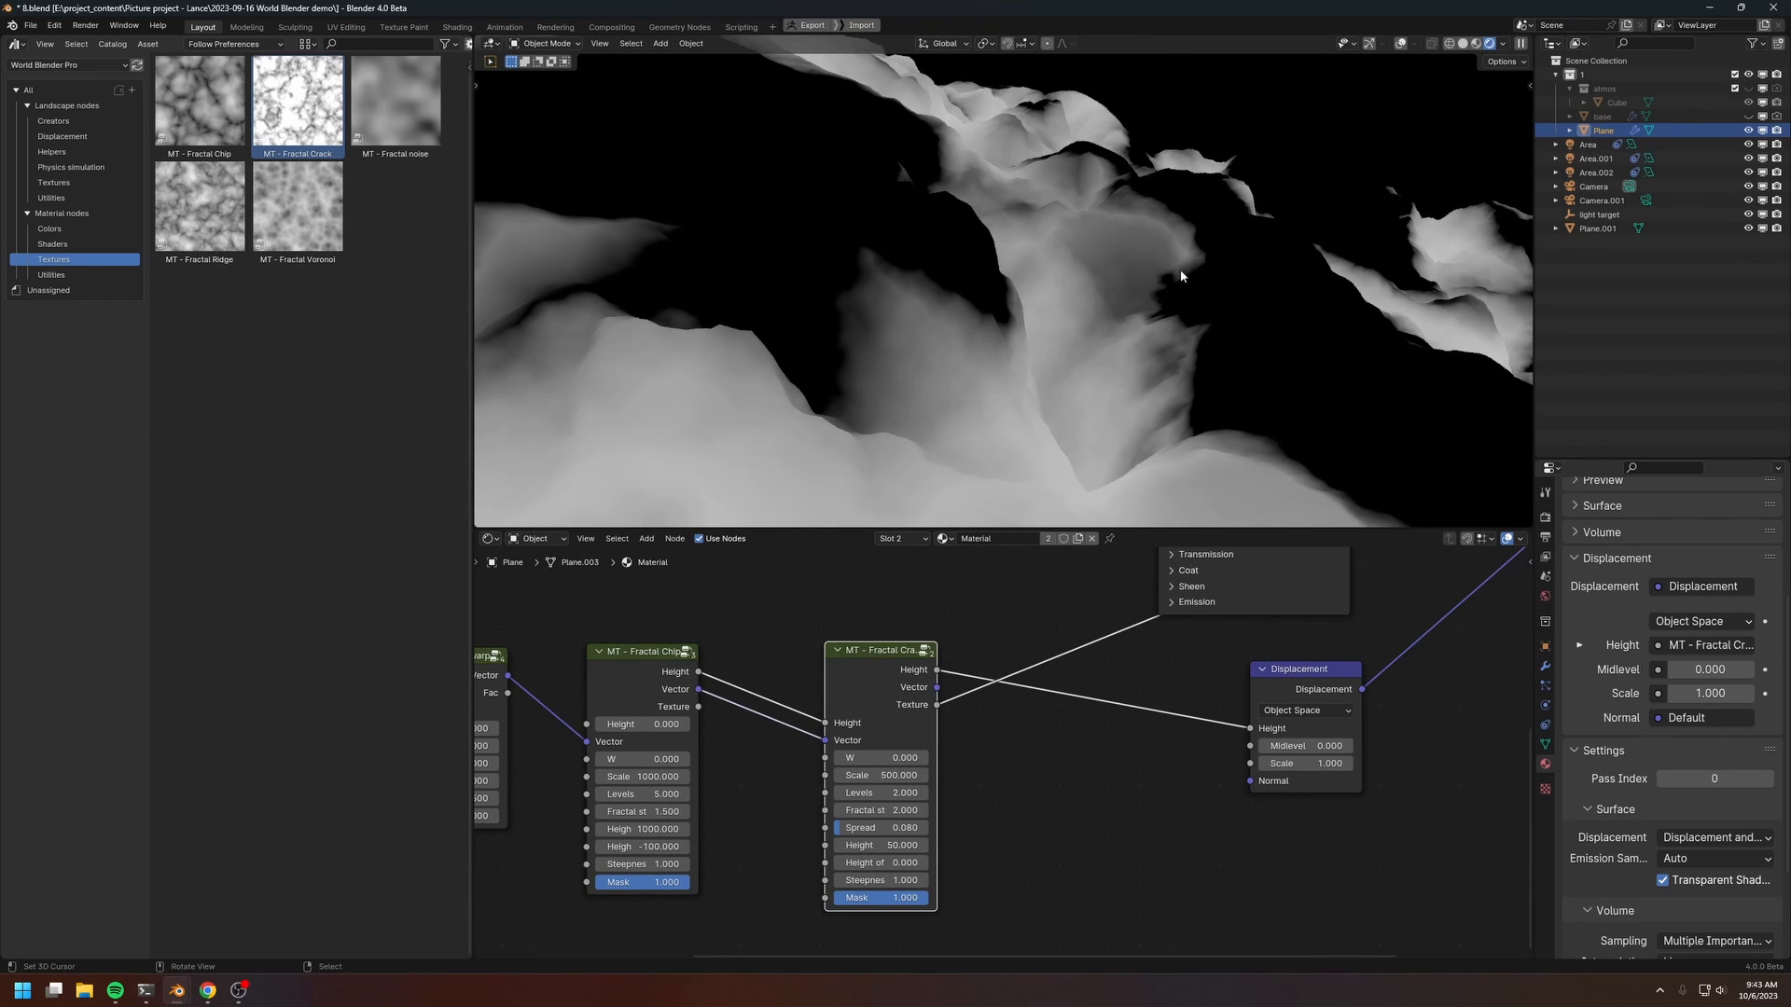
pyautogui.scroll(-4, 1047, 747)
# Step: Reconnect the Principled BSDF to the Material Output's Surface and view the shaded rock landscape
pyautogui.moveTo(1103, 573); pyautogui.dragTo(1009, 655, button='middle')
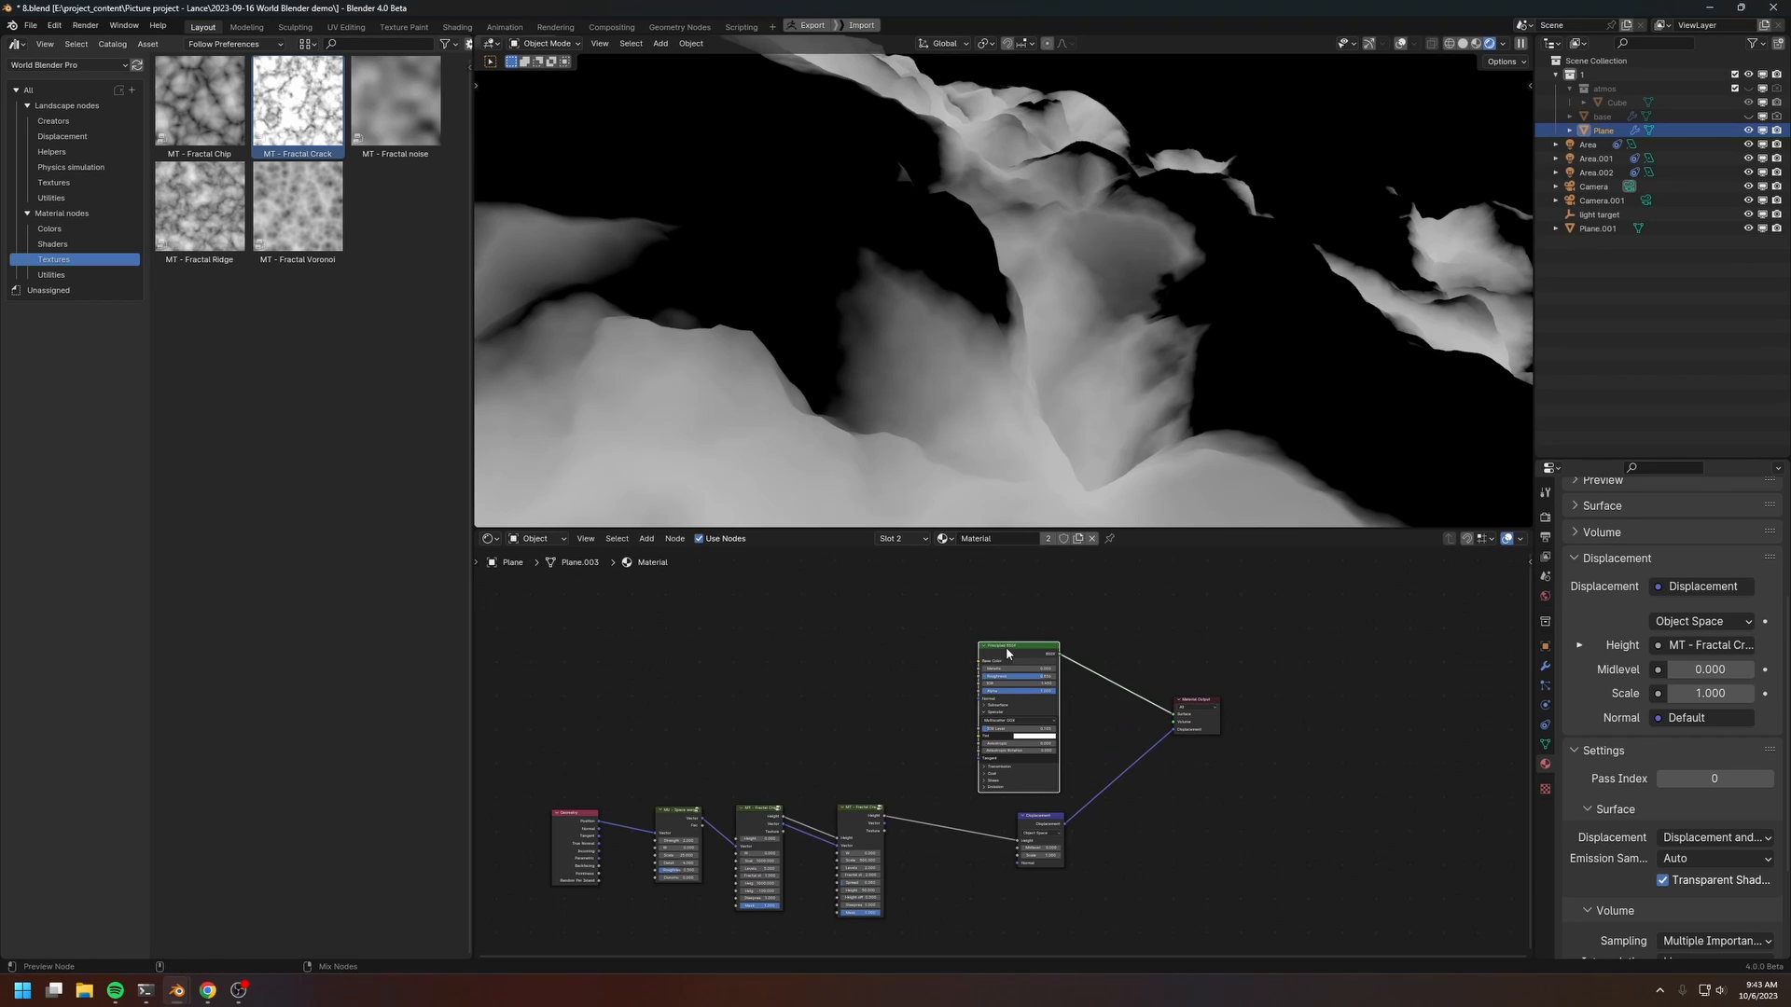
pyautogui.moveTo(1011, 292); pyautogui.dragTo(914, 455, button='middle')
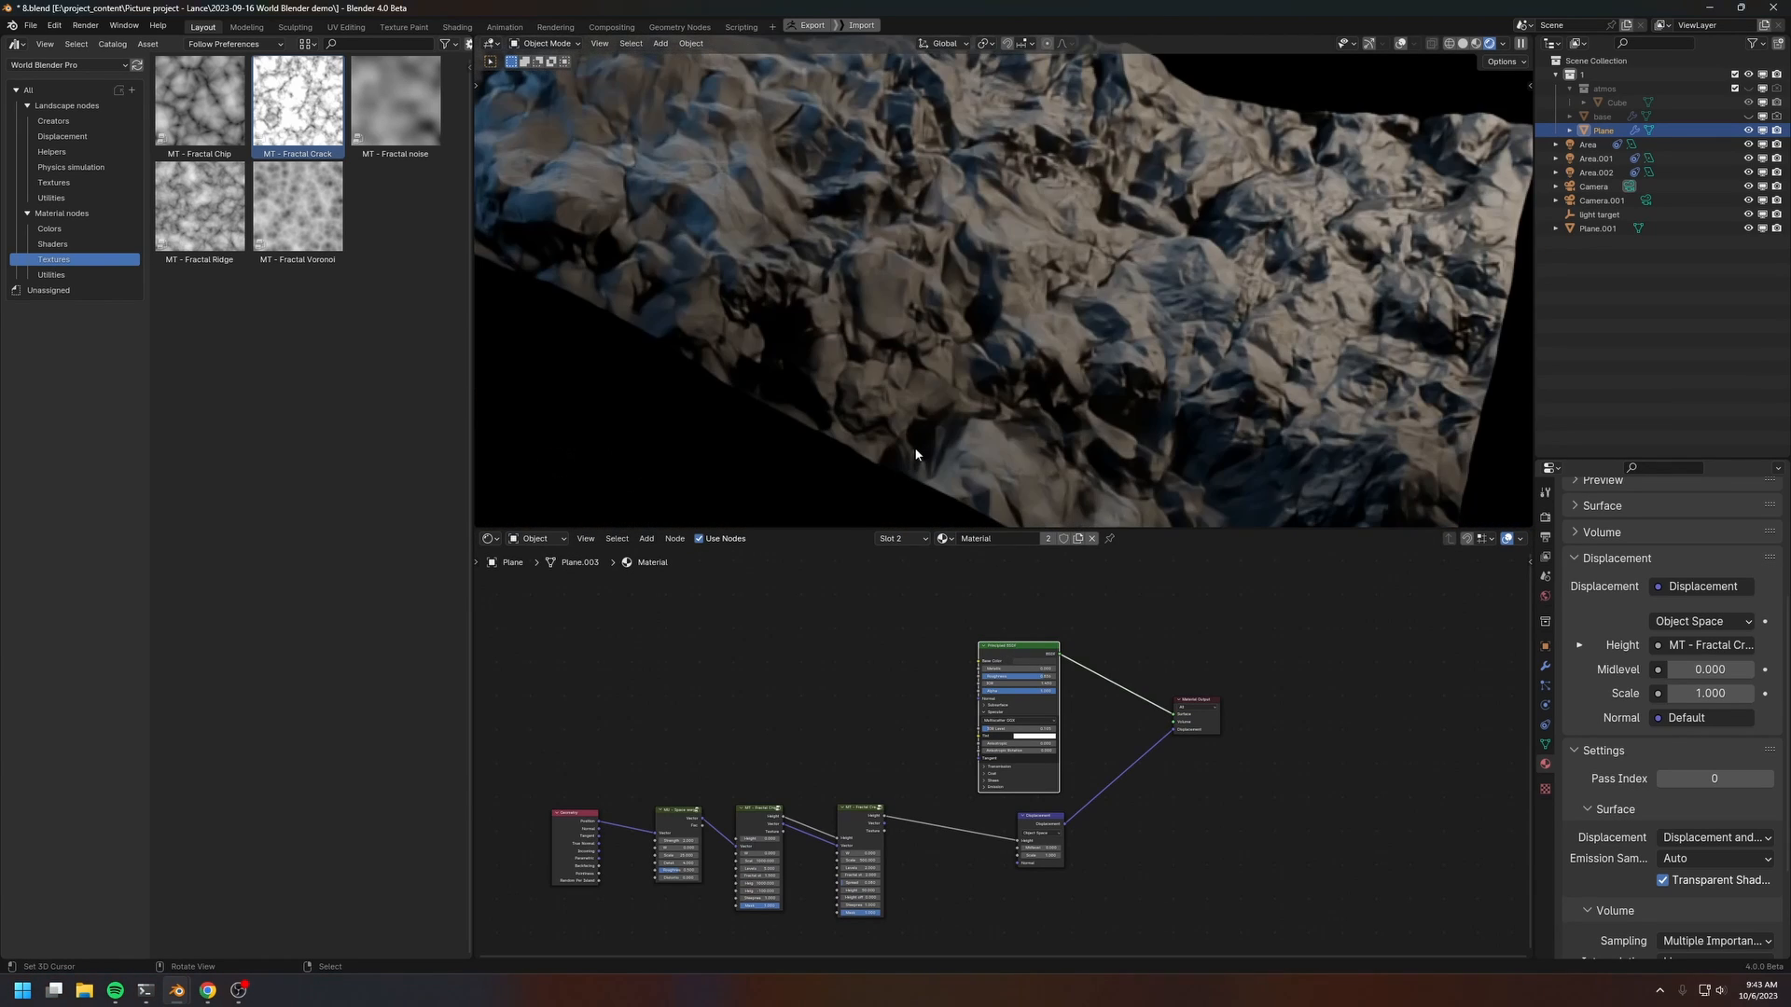
pyautogui.scroll(-4, 986, 400)
# Step: Disconnect the Fractal Chip's Height output from the Fractal Crack node to view the cracks alone, and reconnect it to the Height input
pyautogui.scroll(5, 819, 743)
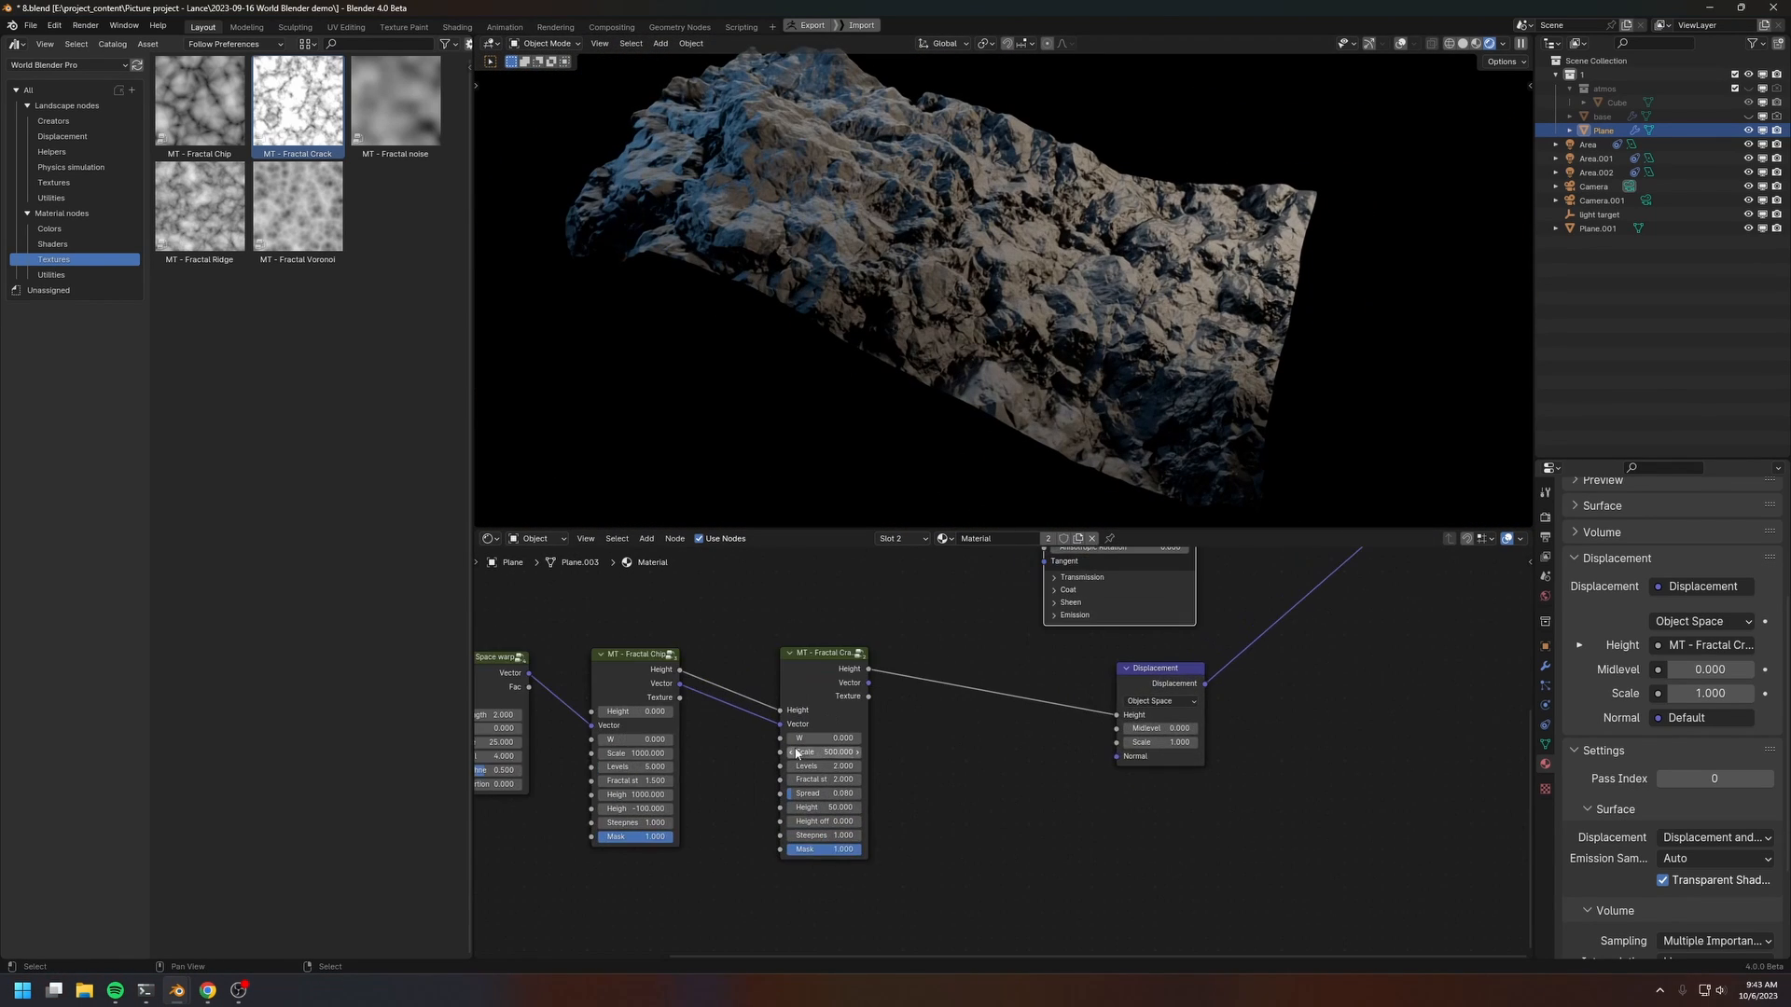
pyautogui.moveTo(750, 709); pyautogui.dragTo(892, 735, button='middle')
pyautogui.scroll(2, 892, 735)
pyautogui.keyDown('ctrl'); pyautogui.moveTo(898, 629); pyautogui.dragTo(897, 630, button='right'); pyautogui.keyUp('ctrl')
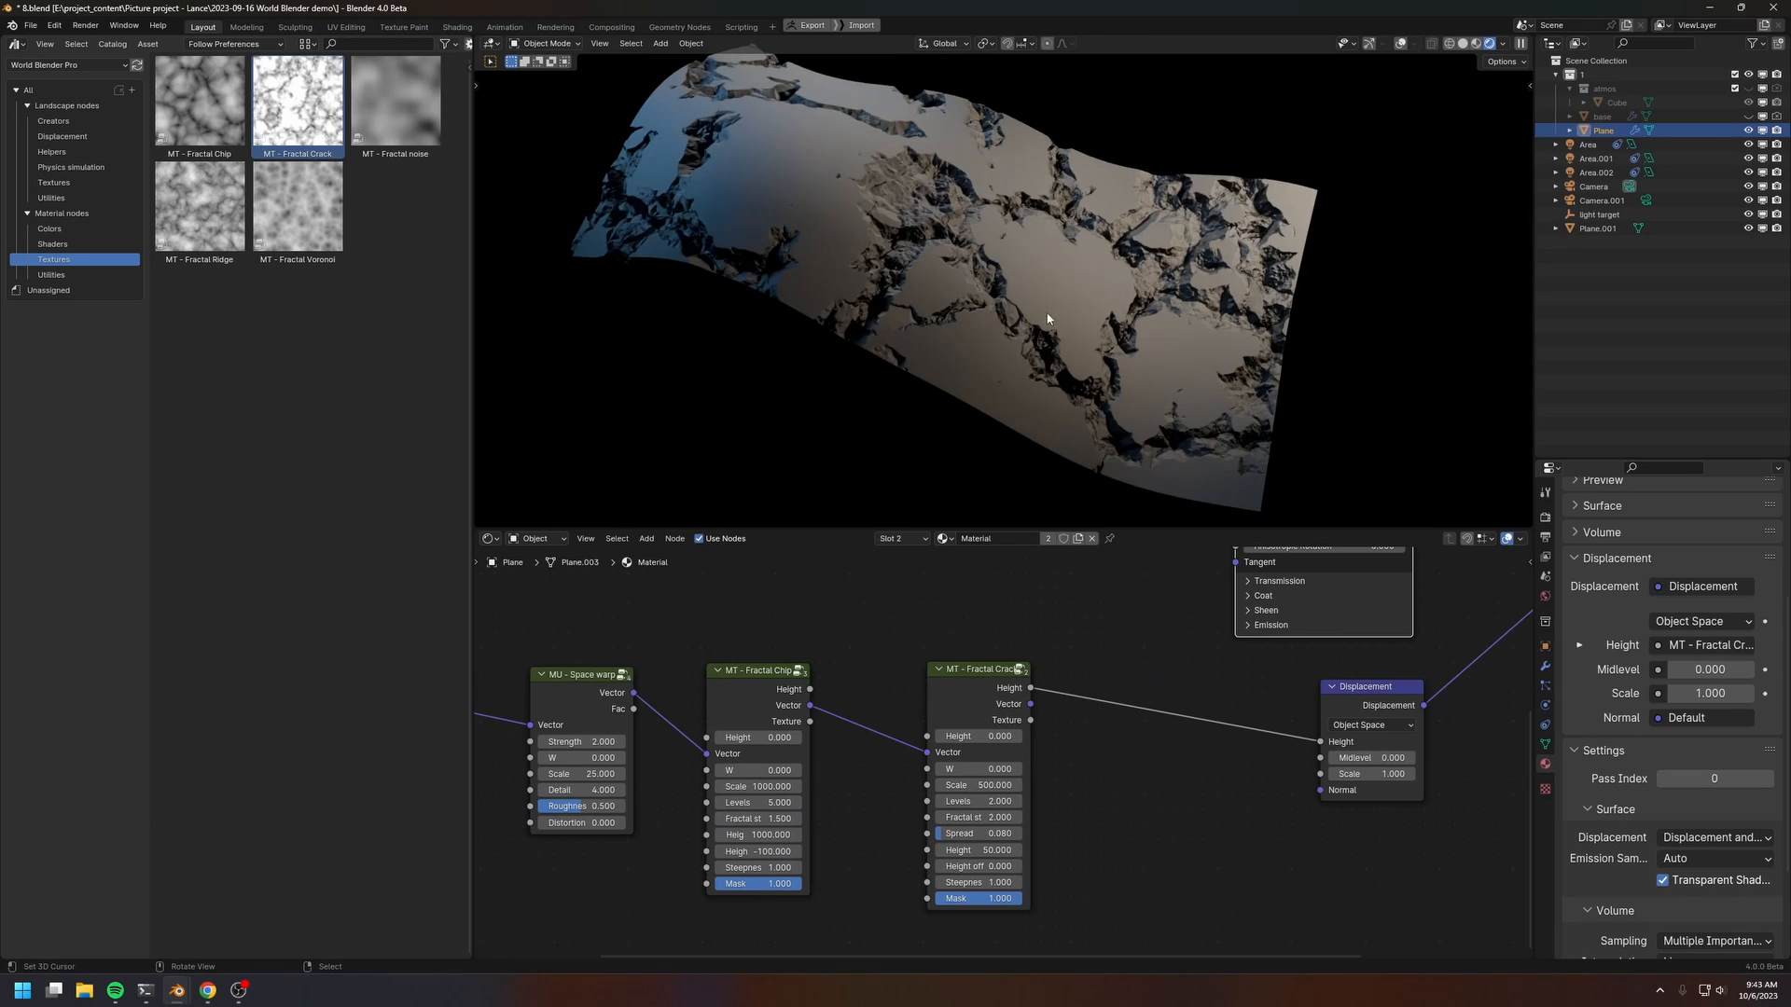
pyautogui.scroll(4, 983, 266)
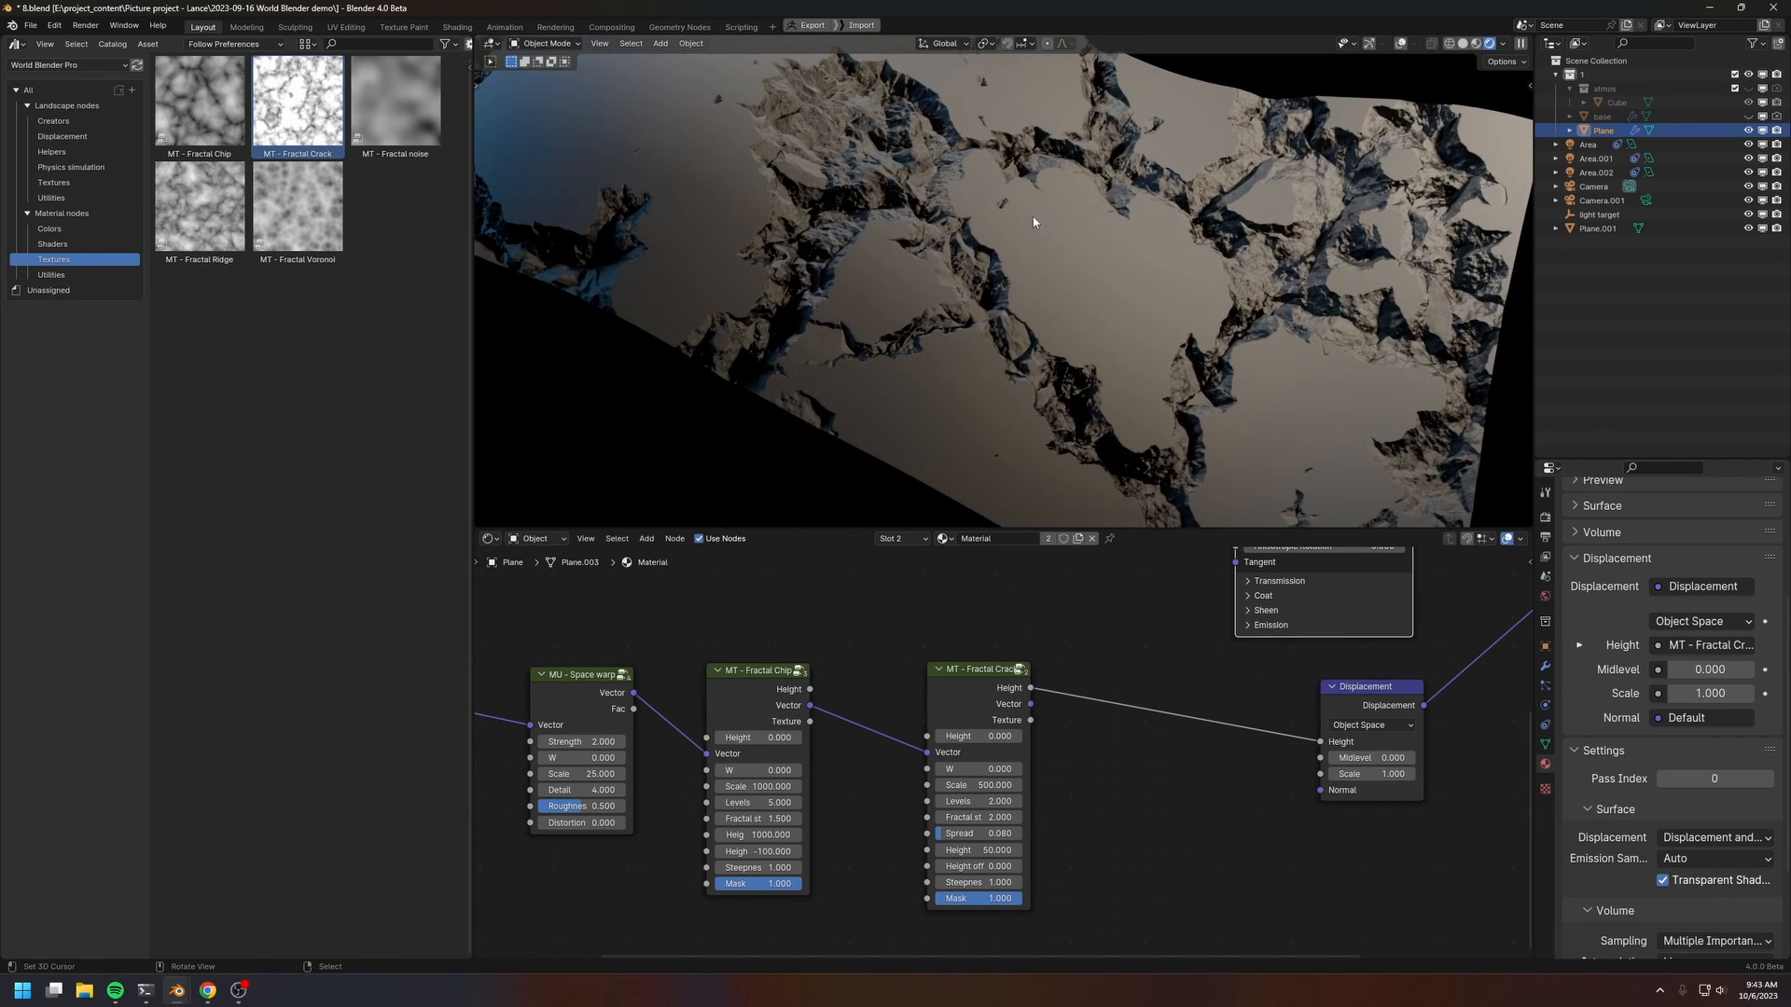
pyautogui.keyDown('shift'); pyautogui.moveTo(1032, 222); pyautogui.dragTo(1038, 290, button='middle'); pyautogui.keyUp('shift')
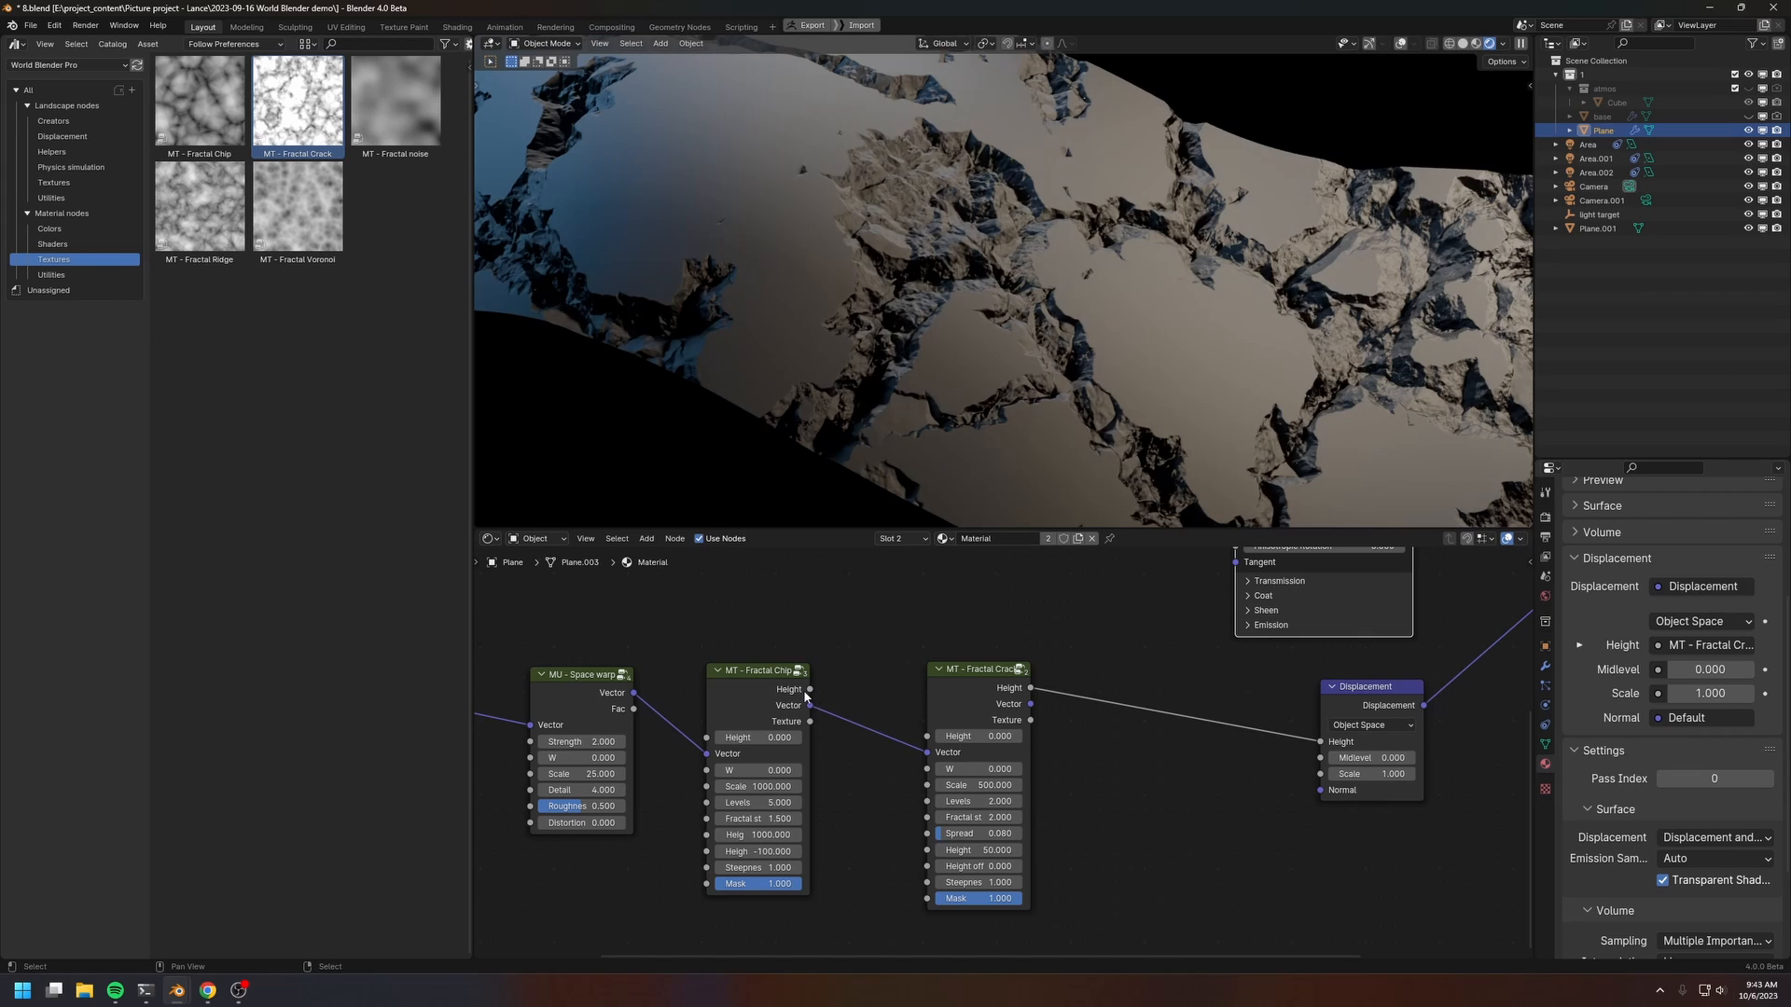
pyautogui.moveTo(808, 689); pyautogui.dragTo(926, 736)
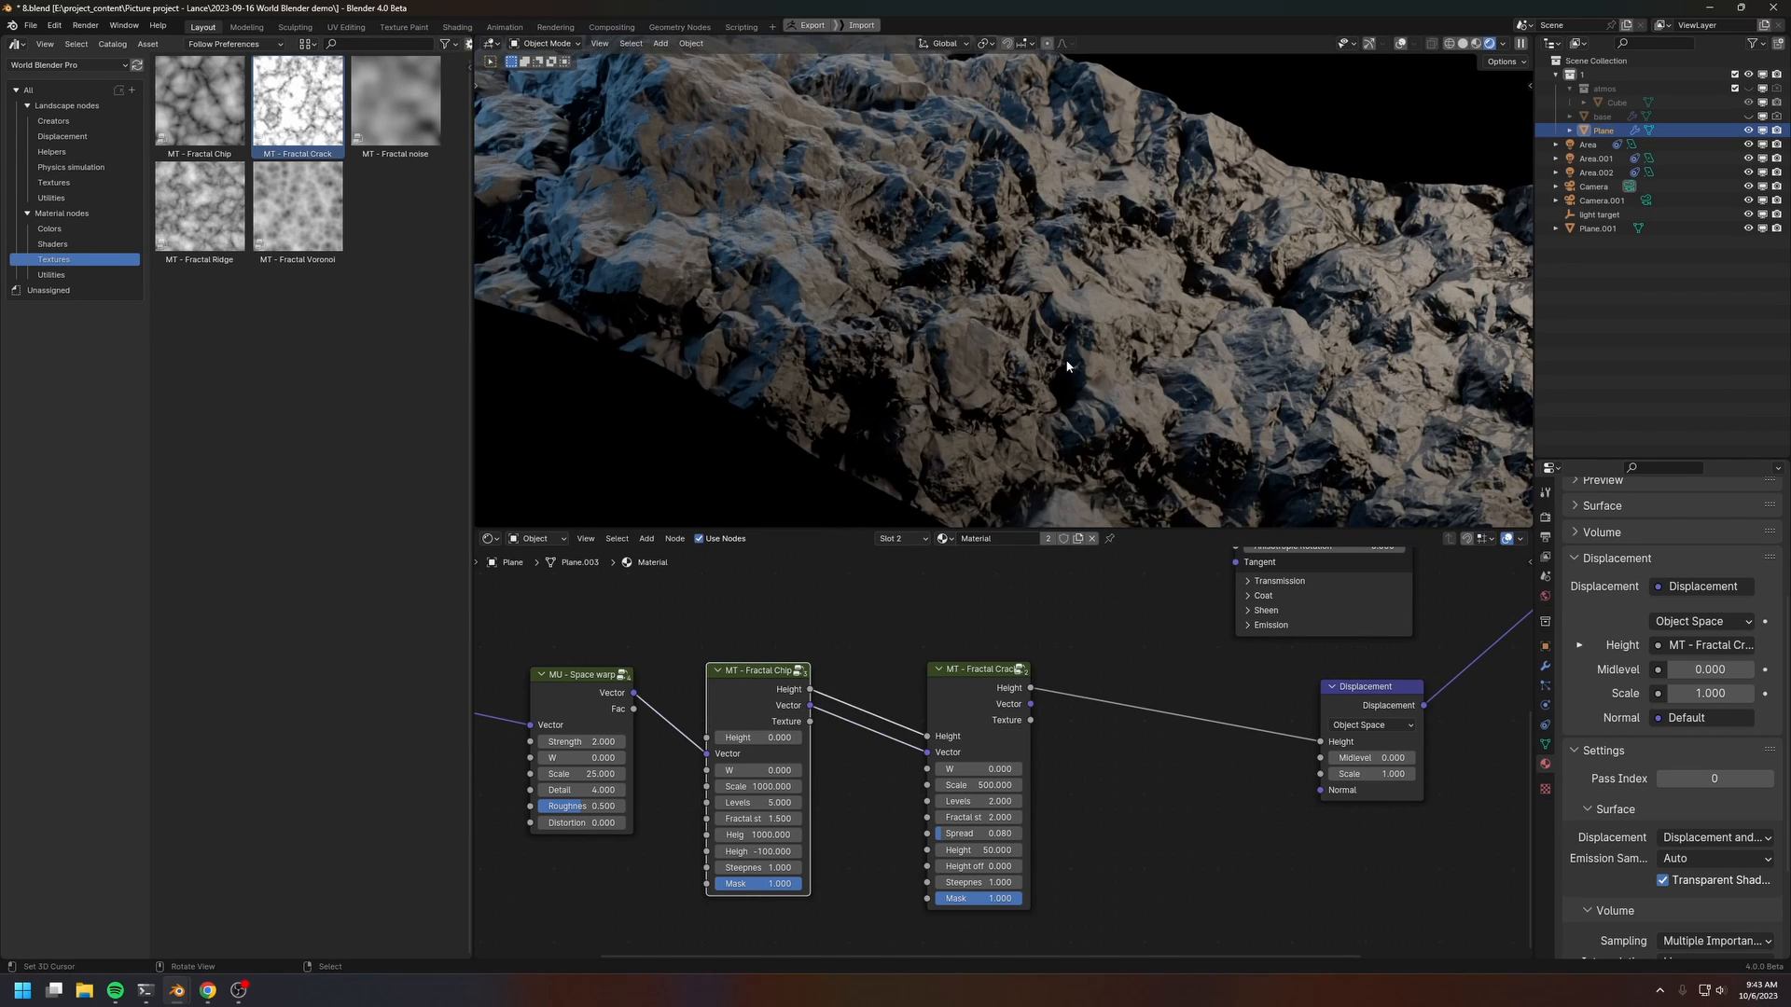
pyautogui.scroll(-5, 1140, 377)
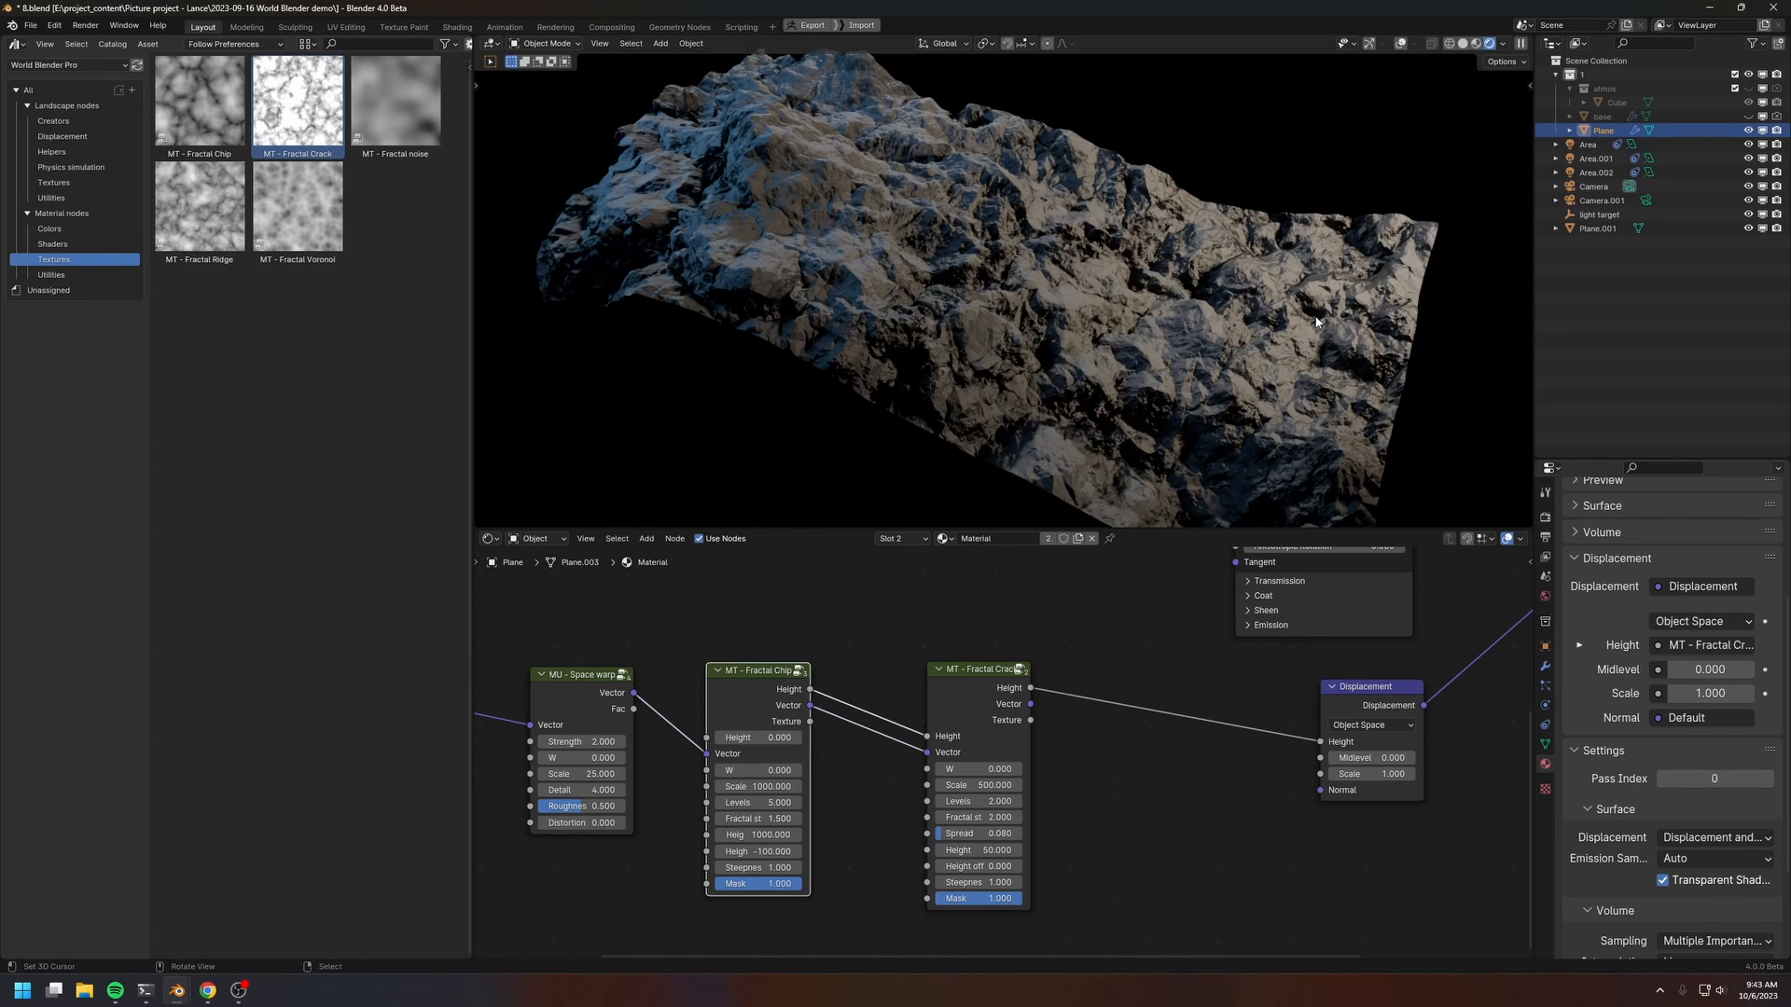
# Step: Rearrange the displacement node chain, moving the Fractal Crack and Displacement nodes closer together and farther below the Principled BSDF
pyautogui.scroll(-5, 1349, 569)
pyautogui.moveTo(923, 593); pyautogui.dragTo(1140, 781)
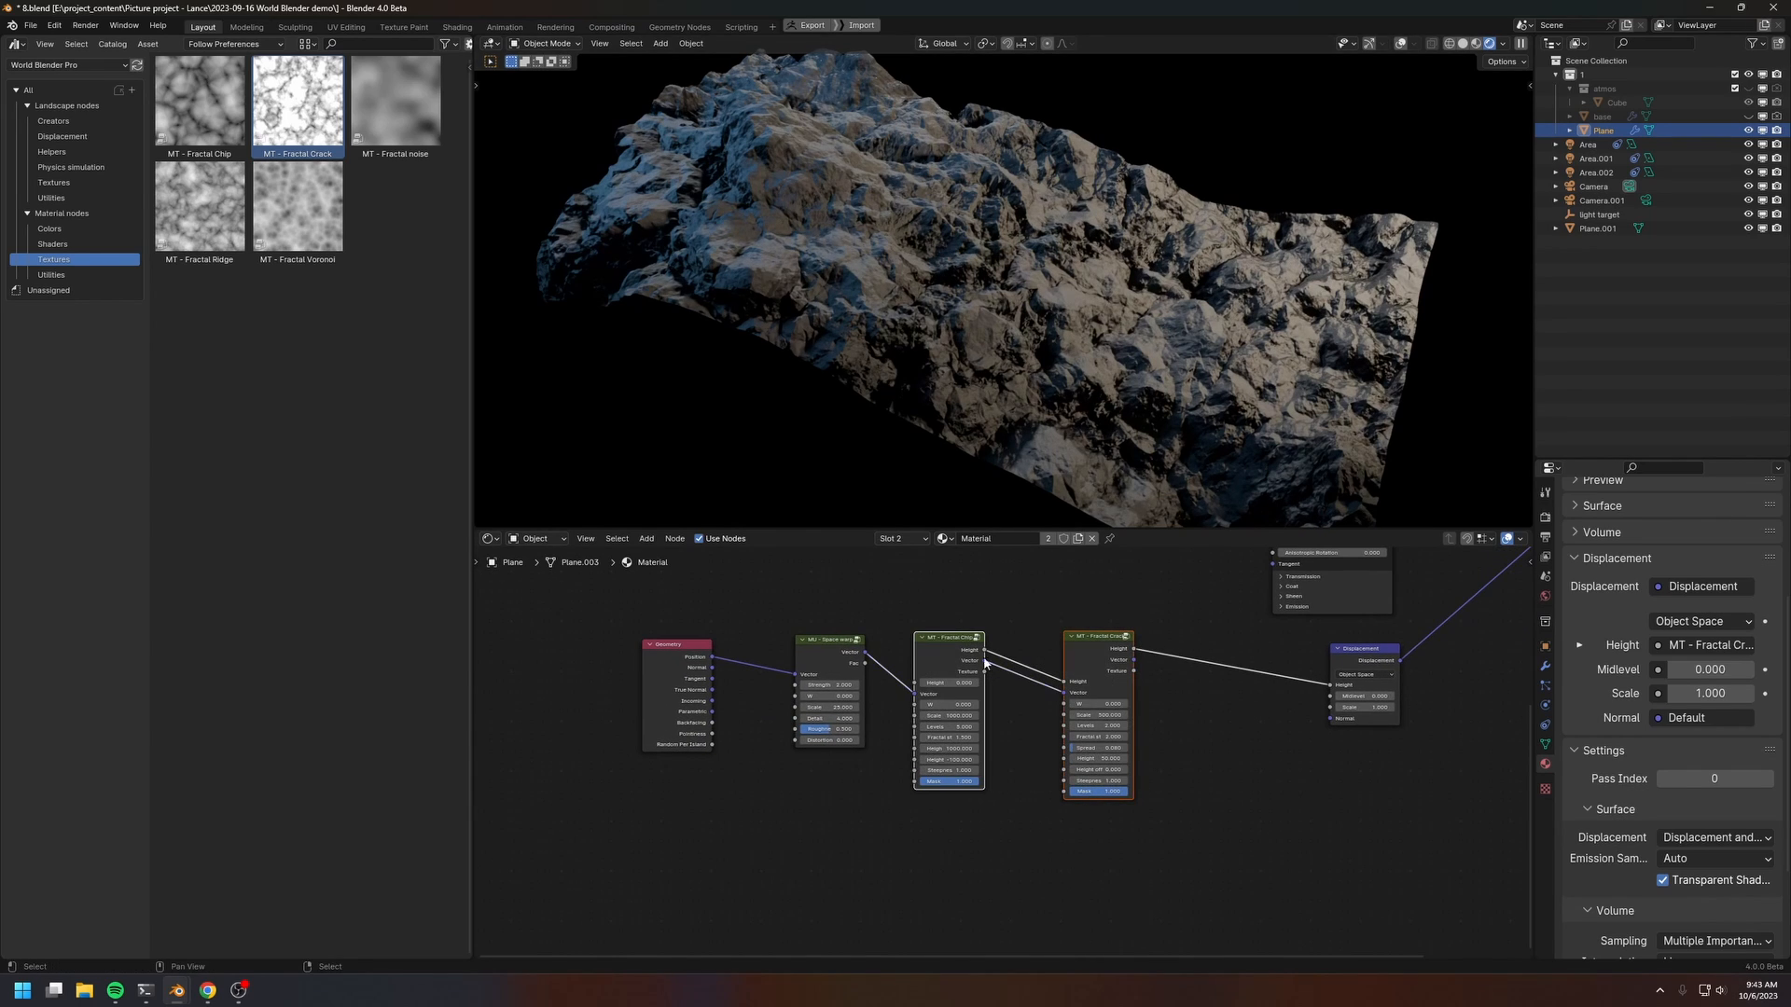
pyautogui.press('l')
pyautogui.scroll(2, 1058, 718)
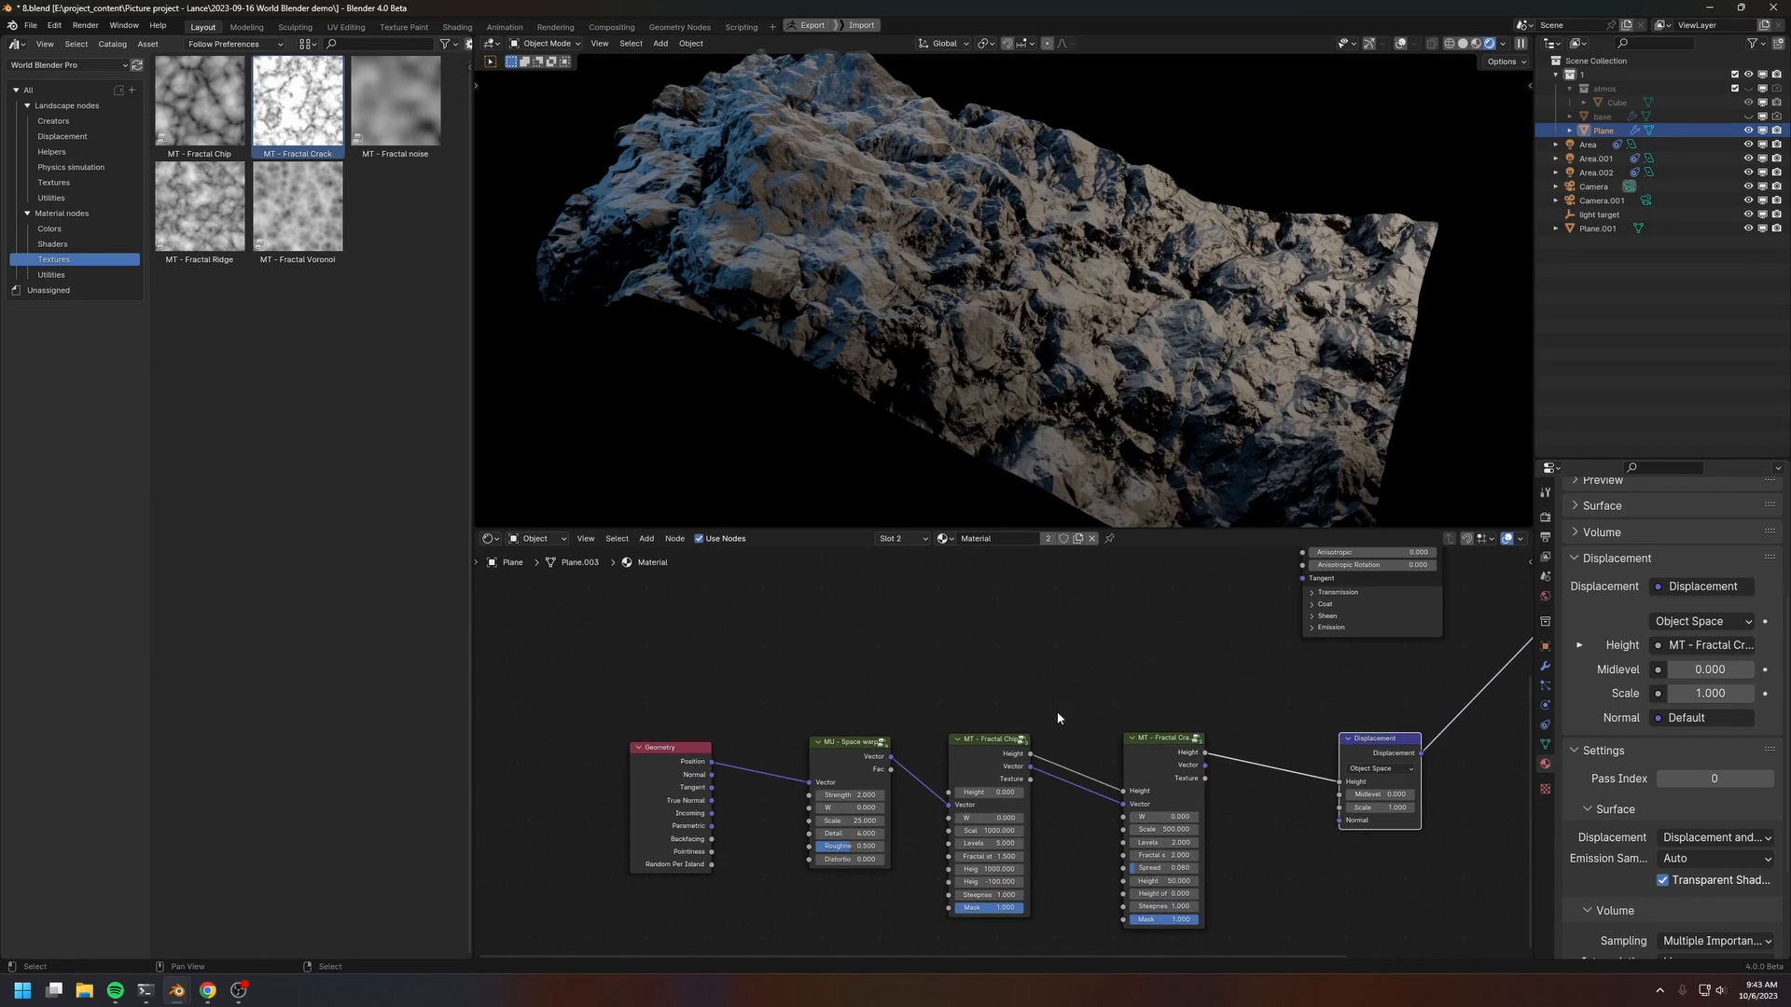
pyautogui.scroll(2, 1059, 749)
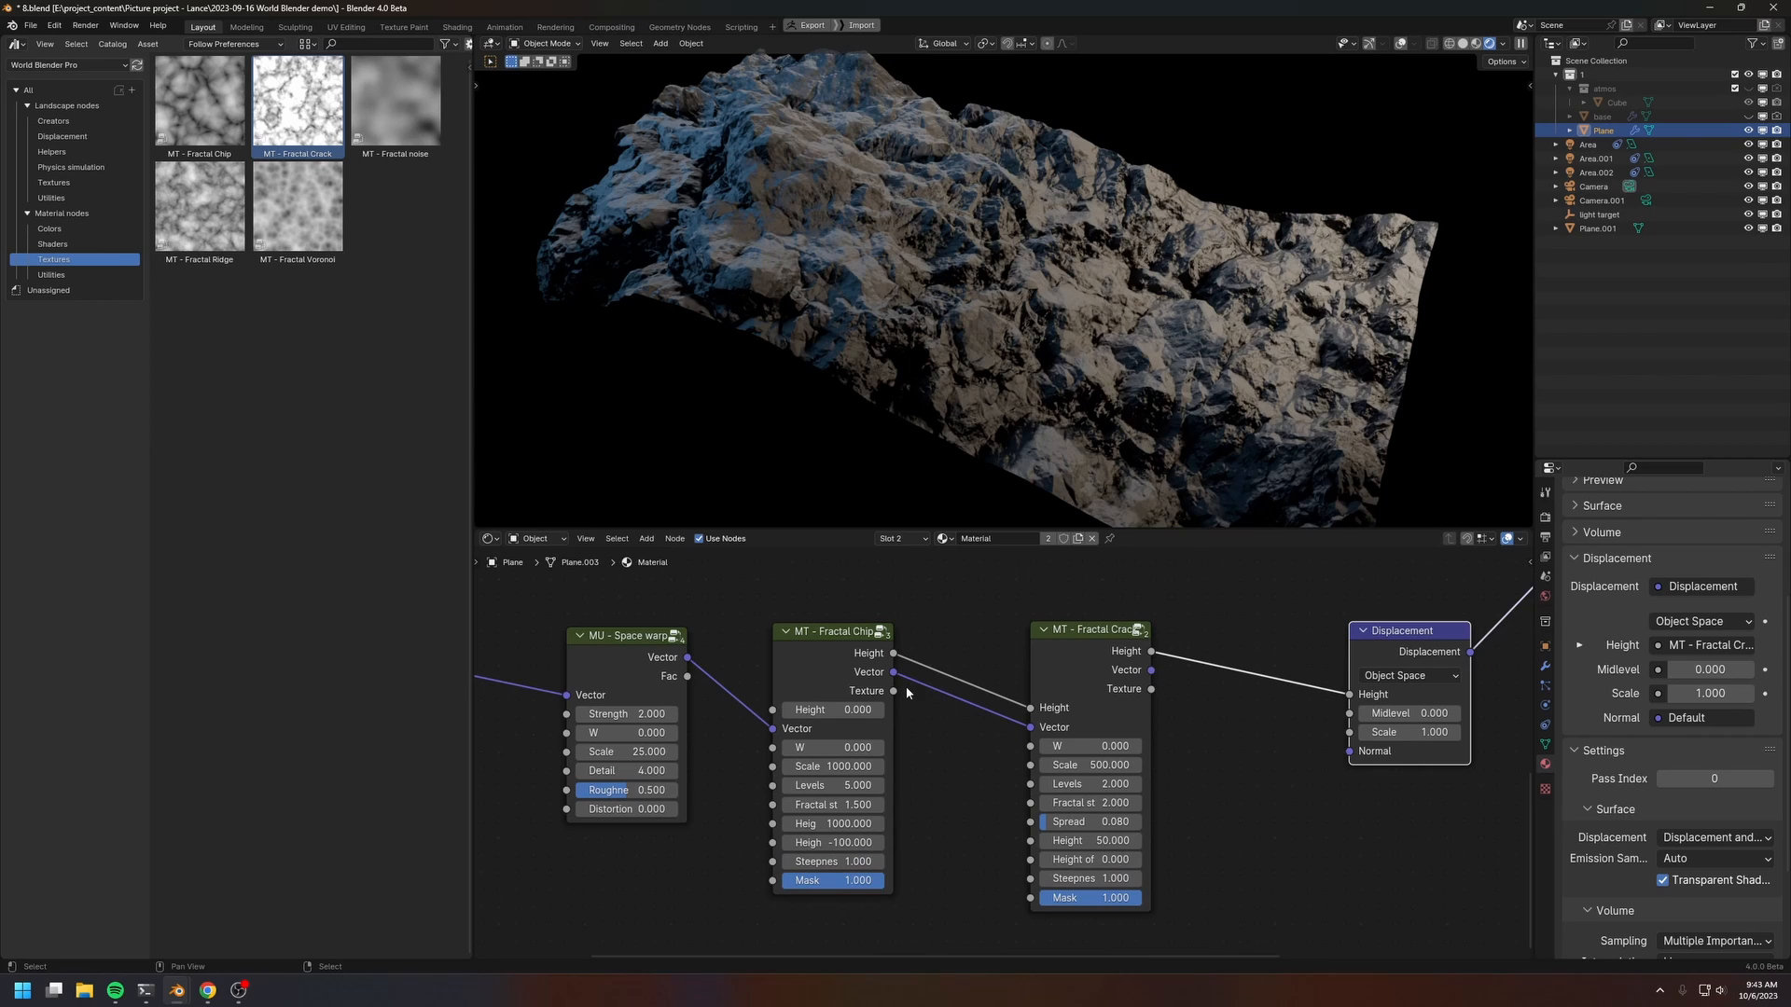
# Step: Move the Geometry node away from the Space warp node to open a wider gap between them
pyautogui.moveTo(895, 691); pyautogui.dragTo(971, 637)
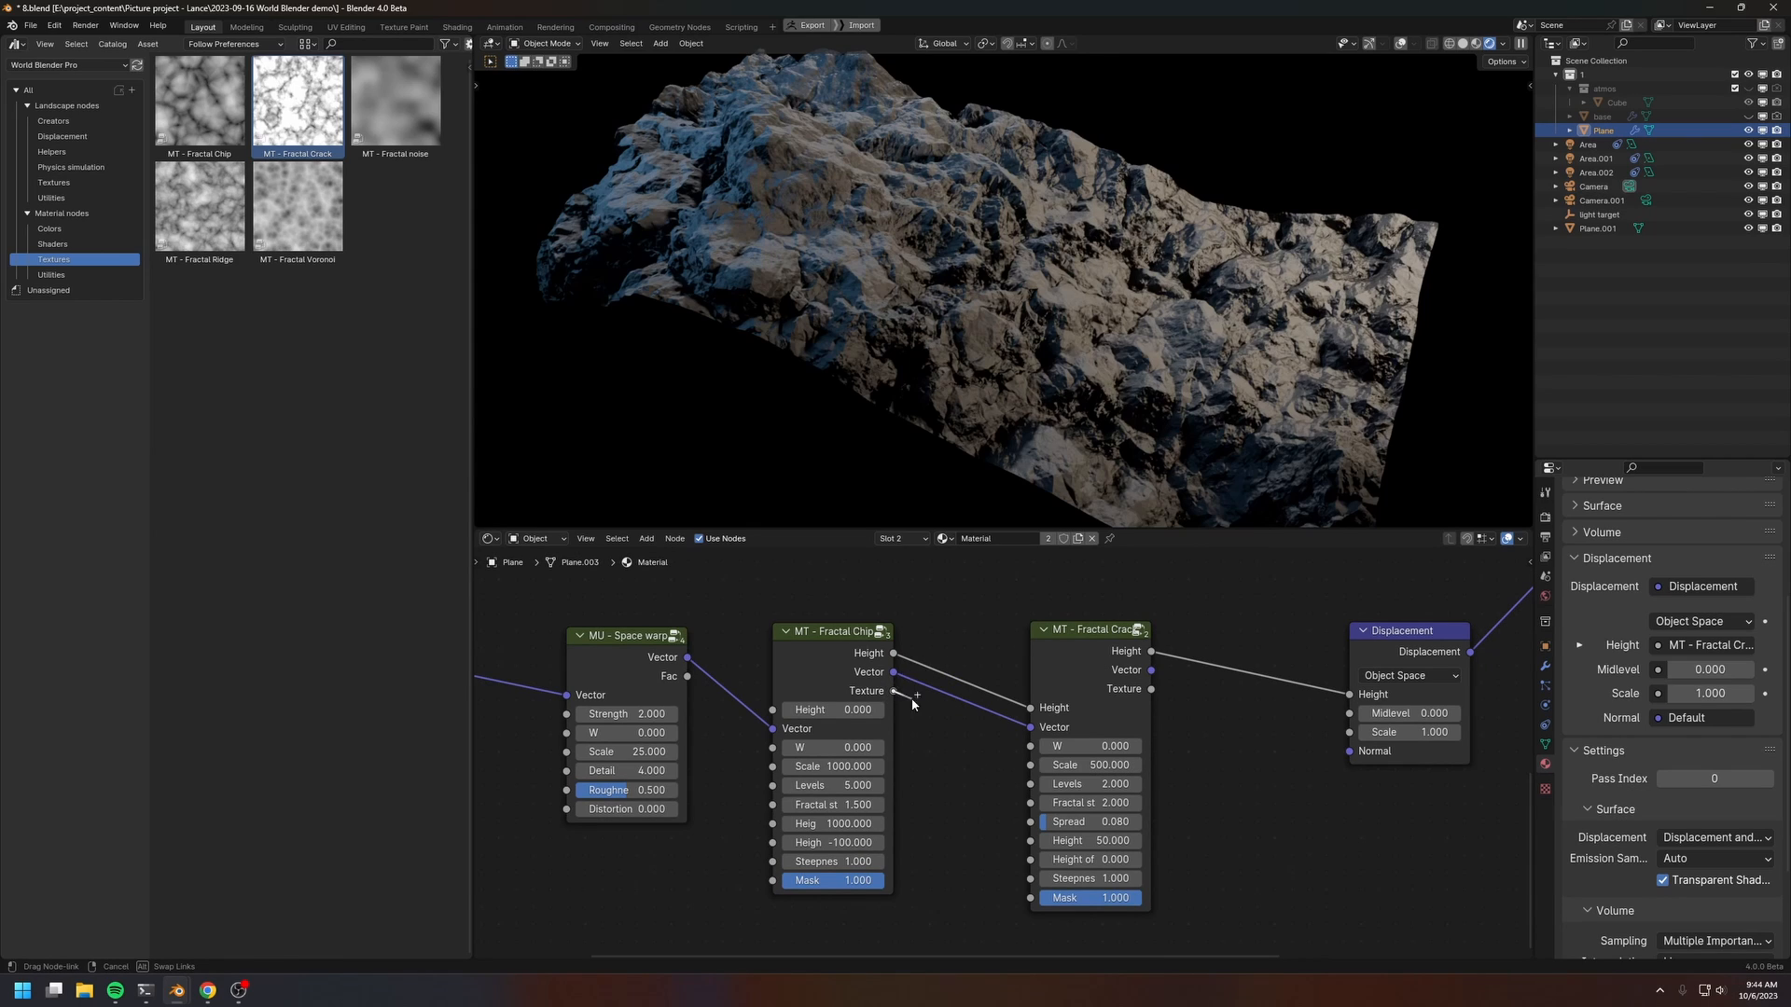
pyautogui.moveTo(964, 628); pyautogui.dragTo(946, 603)
pyautogui.scroll(-3, 946, 603)
pyautogui.scroll(5, 908, 311)
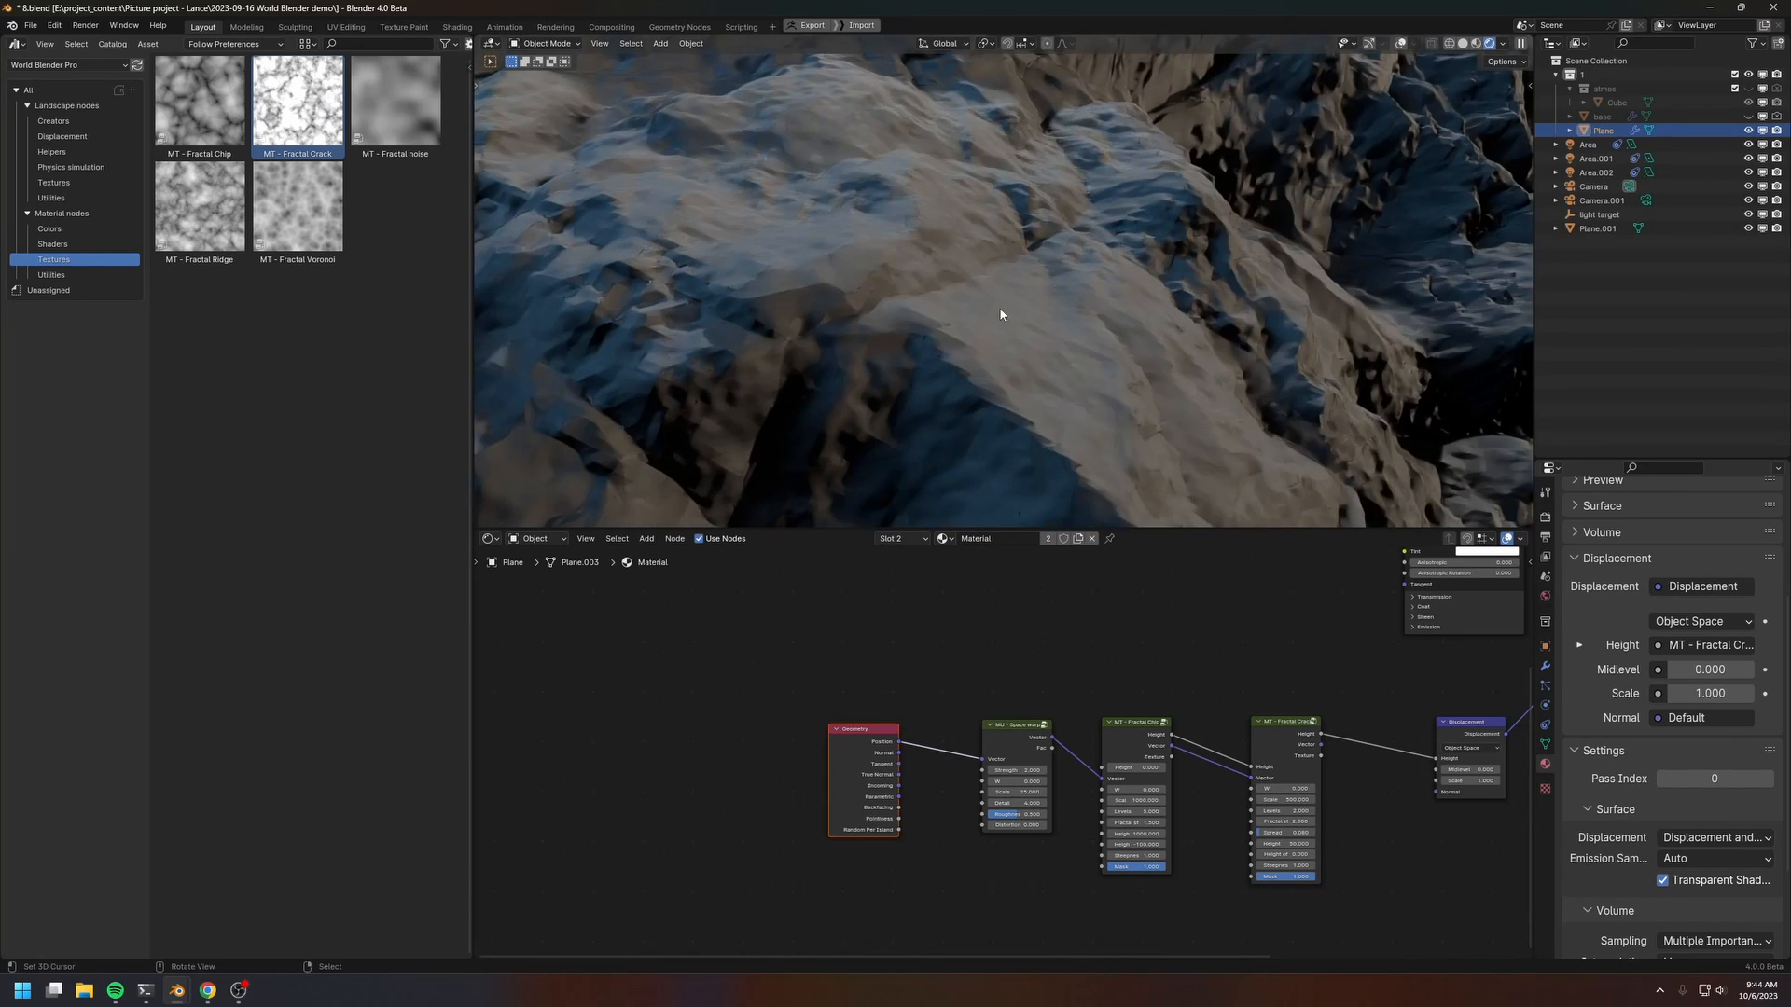
pyautogui.scroll(-8, 1203, 274)
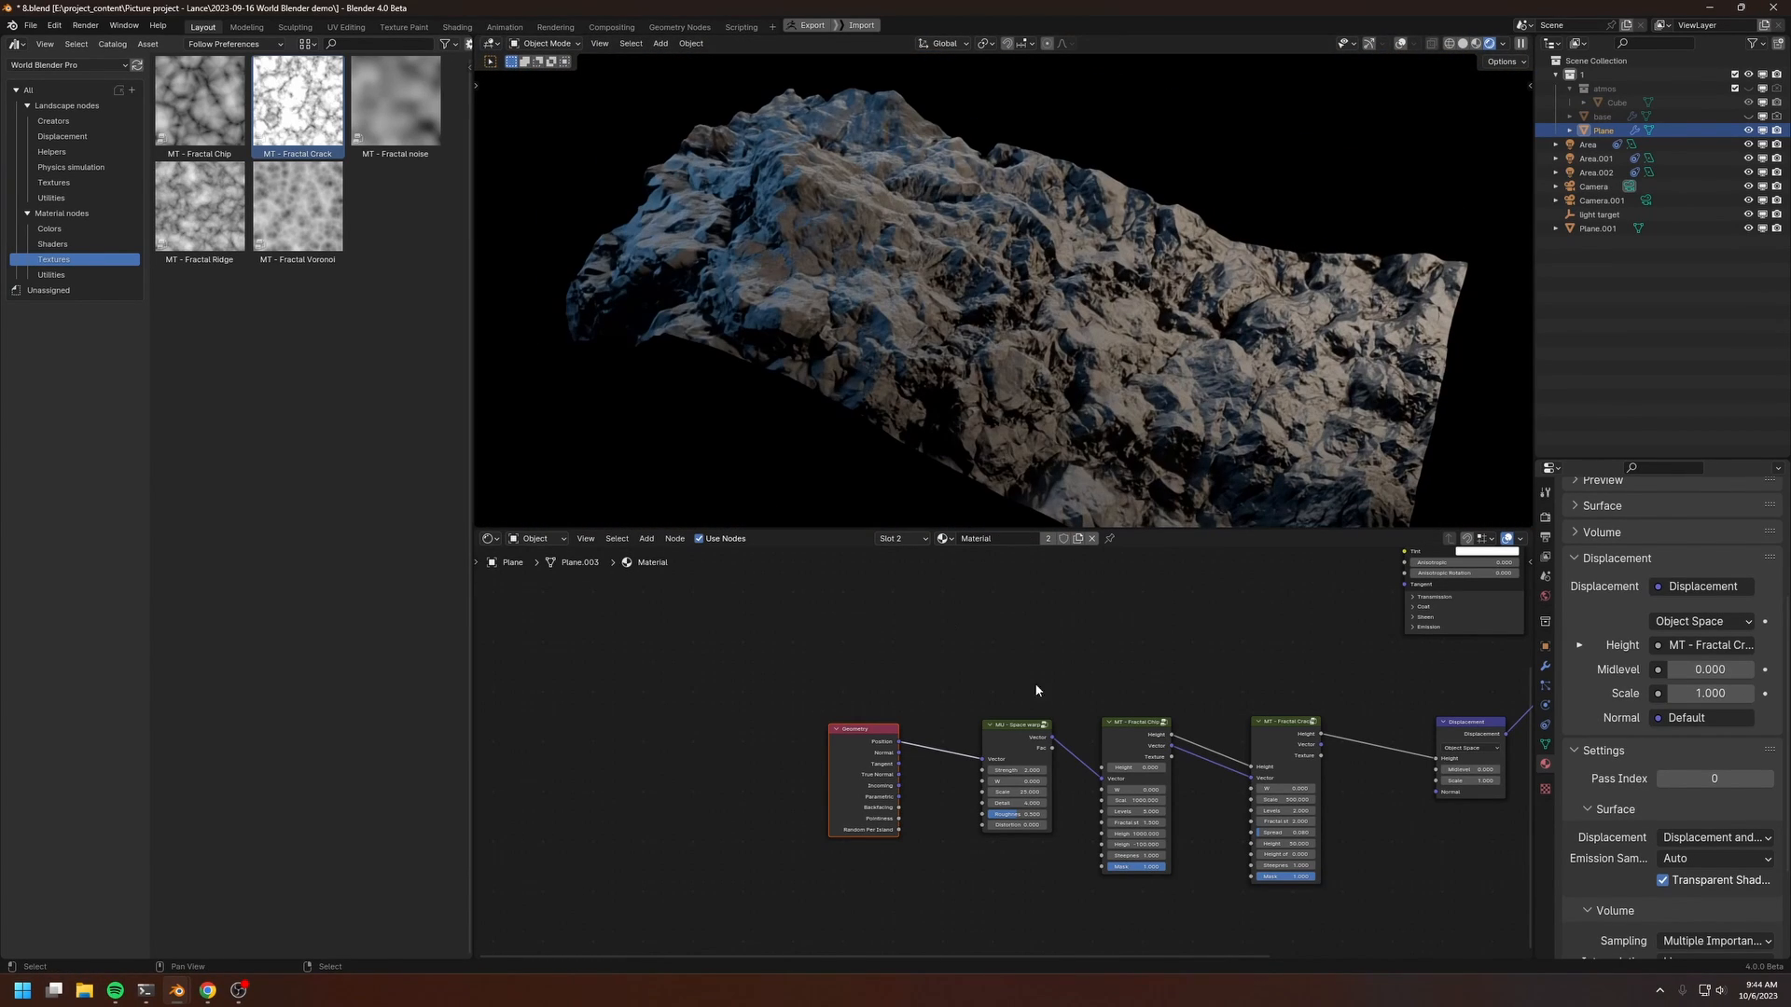
pyautogui.moveTo(1007, 690); pyautogui.dragTo(1104, 714, button='middle')
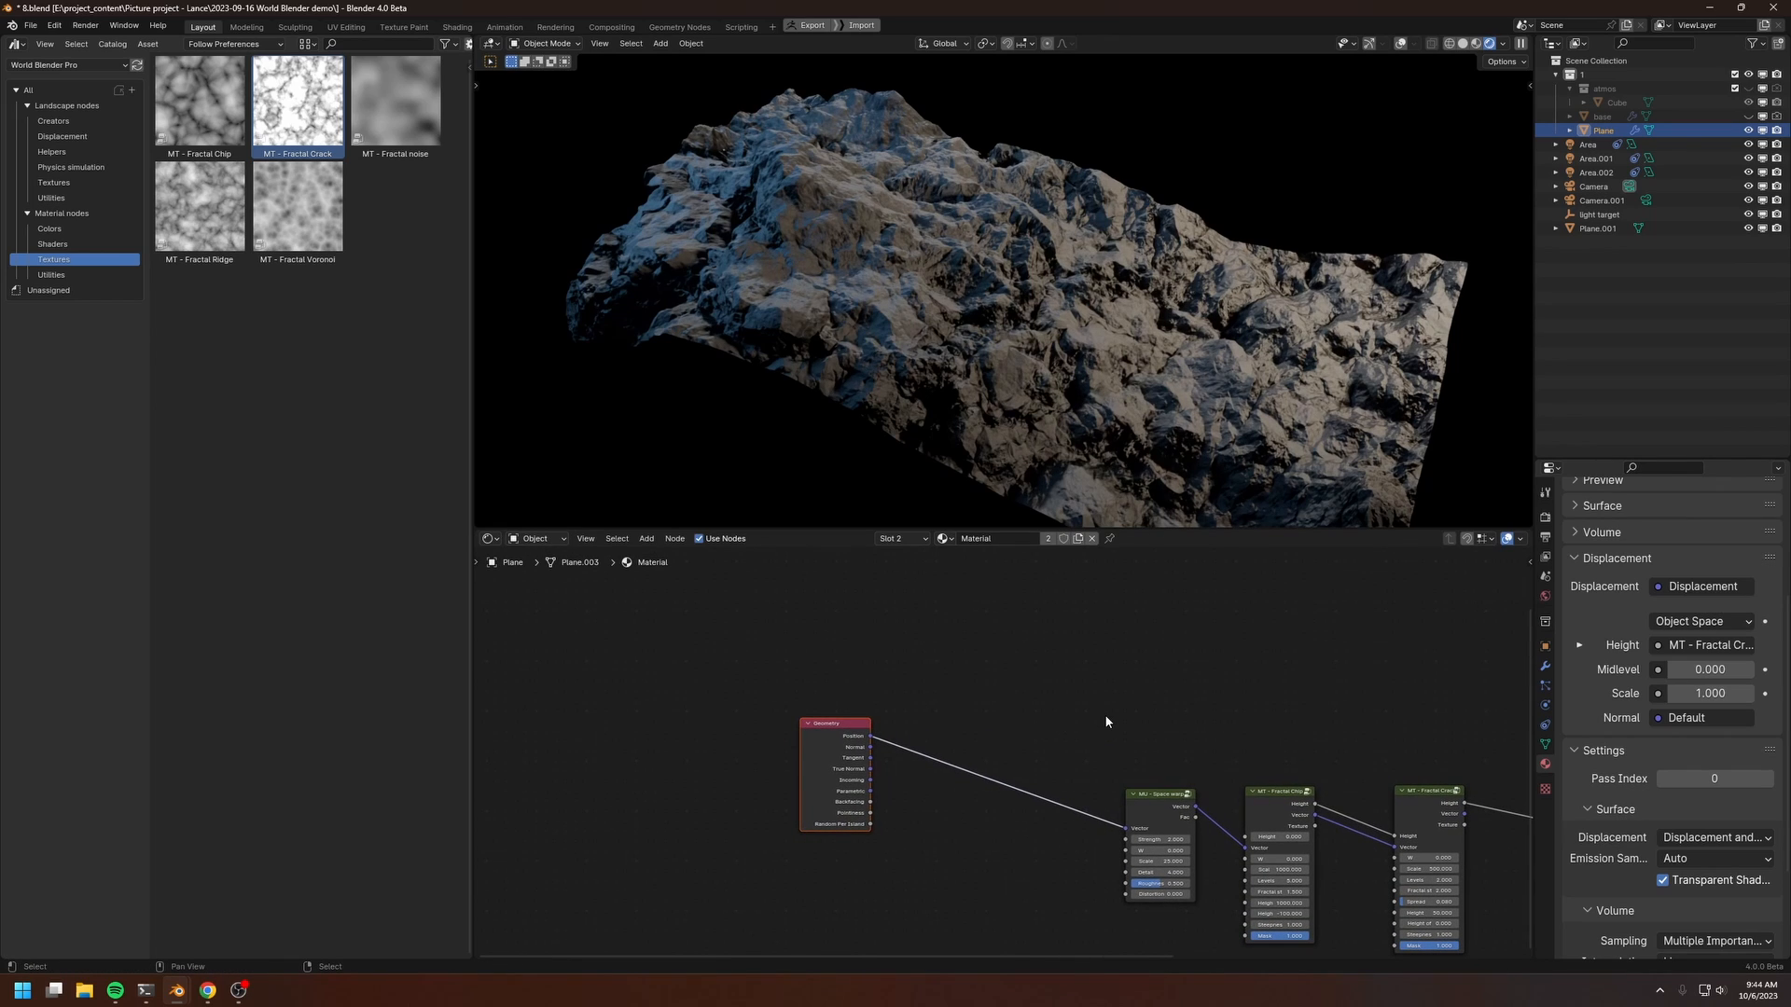
# Step: Add an MT - Fractal Ridge node above the Space warp node and connect the Geometry node's Position to its Vector input
pyautogui.click(200, 212)
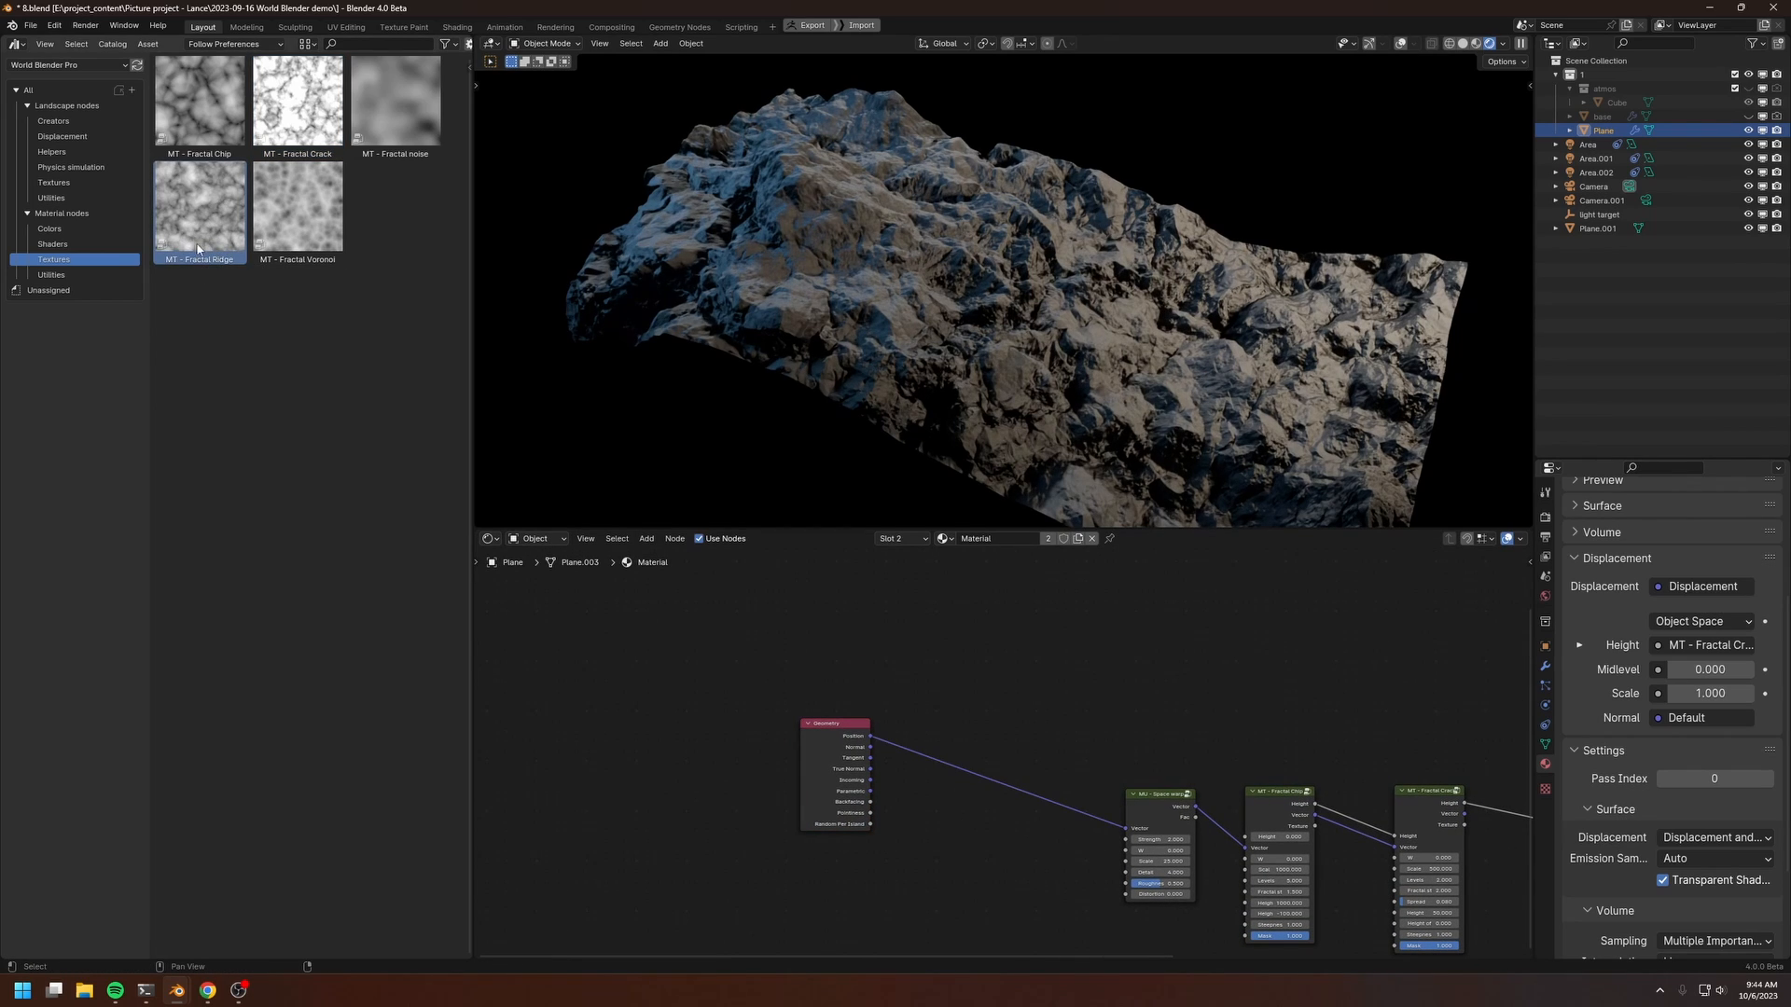
pyautogui.moveTo(198, 249); pyautogui.dragTo(1038, 605)
pyautogui.moveTo(1112, 871); pyautogui.dragTo(1082, 871)
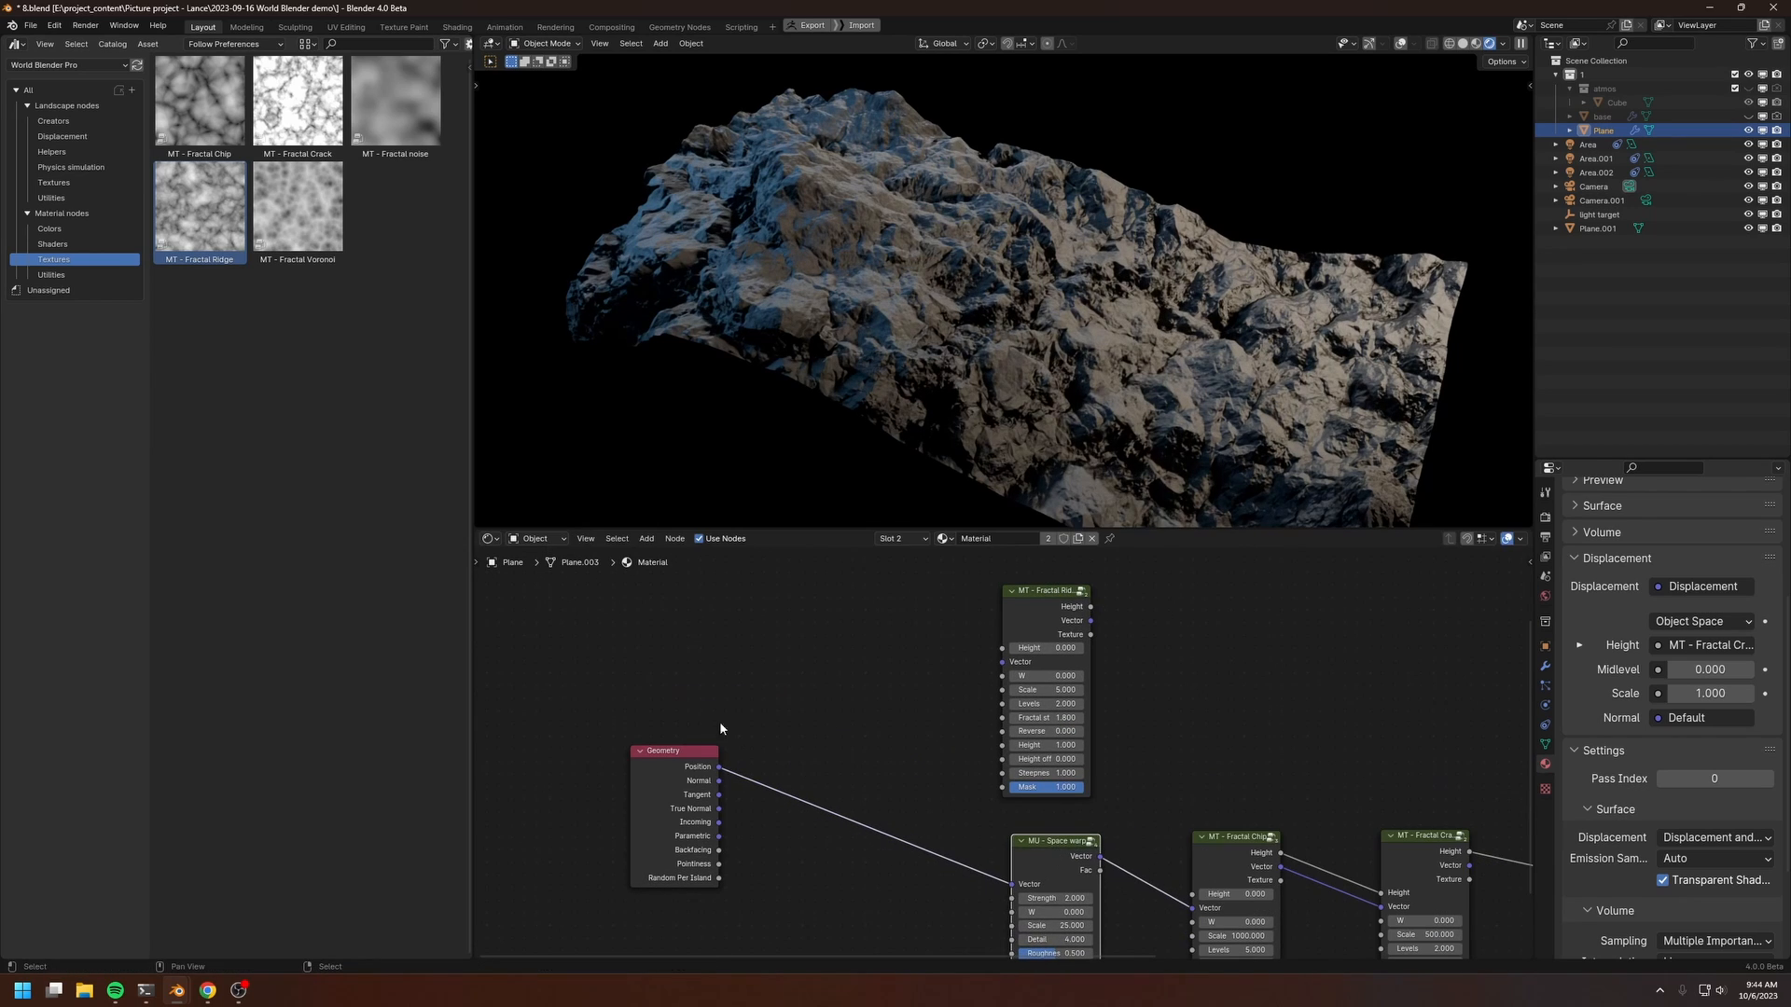
pyautogui.moveTo(724, 768); pyautogui.dragTo(1005, 663)
pyautogui.moveTo(1071, 623); pyautogui.dragTo(996, 754, button='middle')
pyautogui.moveTo(996, 753); pyautogui.dragTo(1005, 700)
# Step: Preview the Fractal Ridge node's Texture output directly on the landscape surface
pyautogui.keyDown('ctrl'); pyautogui.keyDown('shift'); pyautogui.click(1010, 682); pyautogui.keyUp('shift'); pyautogui.keyUp('ctrl')
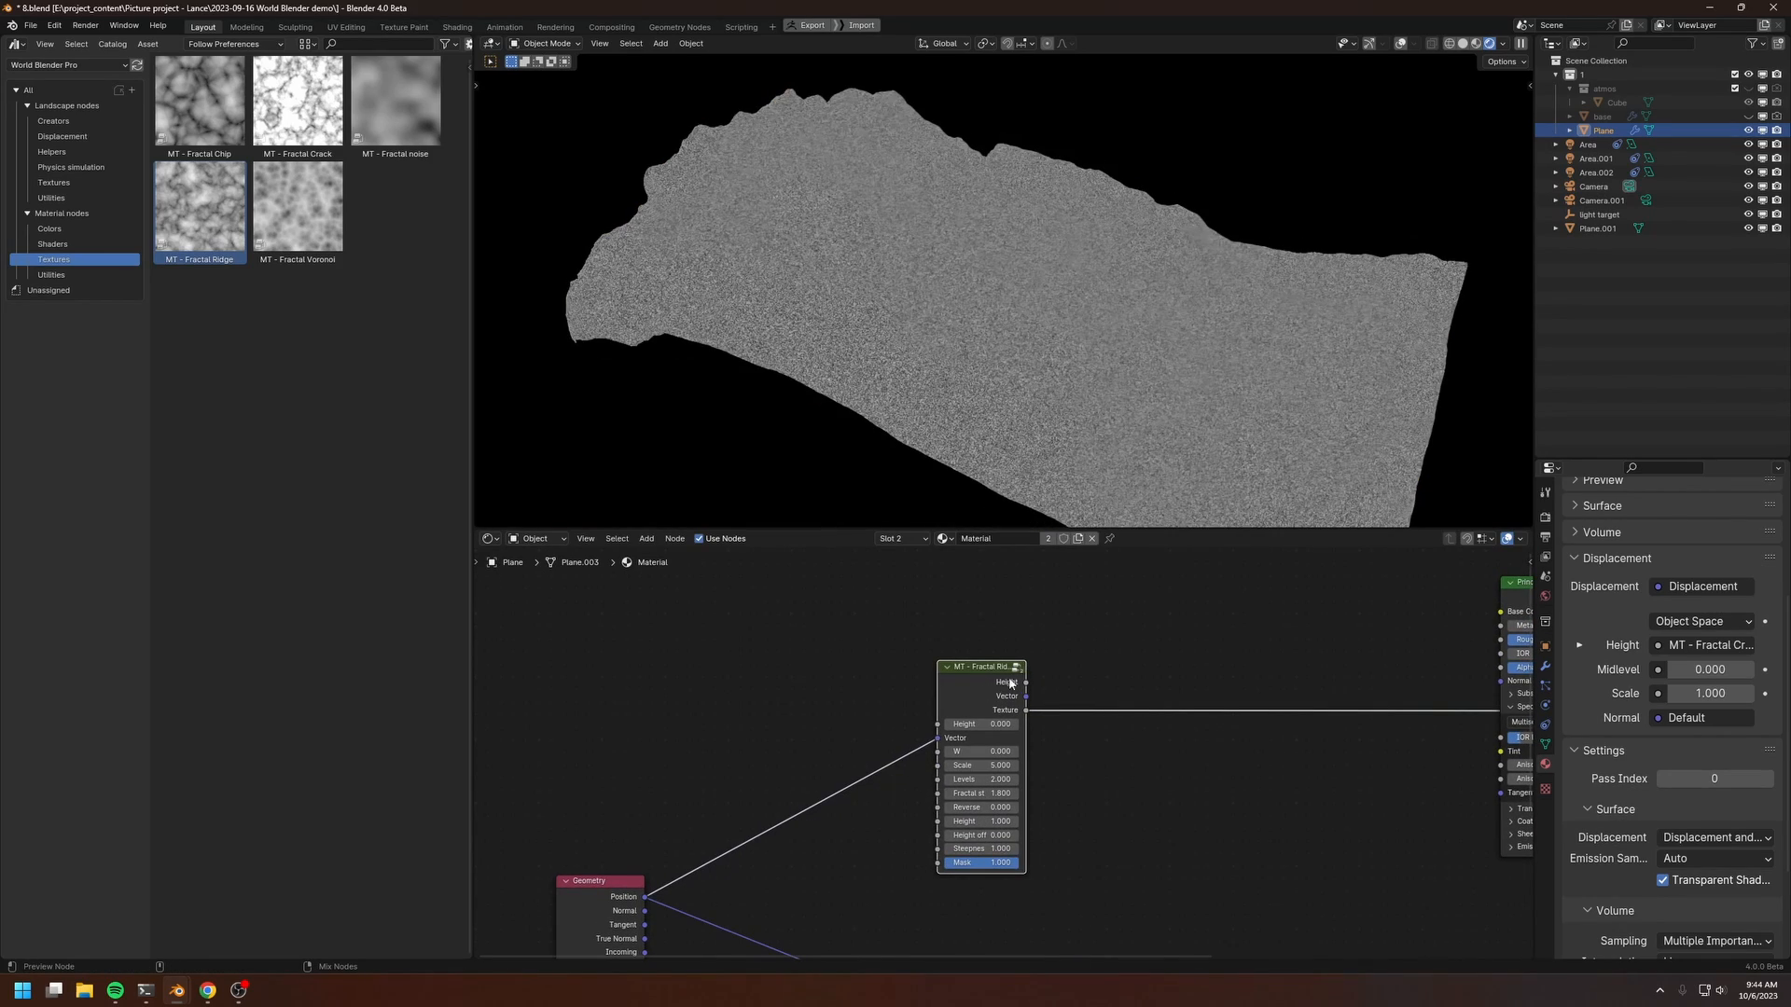
pyautogui.scroll(2, 988, 485)
pyautogui.keyDown('shift'); pyautogui.moveTo(1011, 503); pyautogui.dragTo(990, 405, button='middle'); pyautogui.keyUp('shift')
pyautogui.scroll(1, 991, 437)
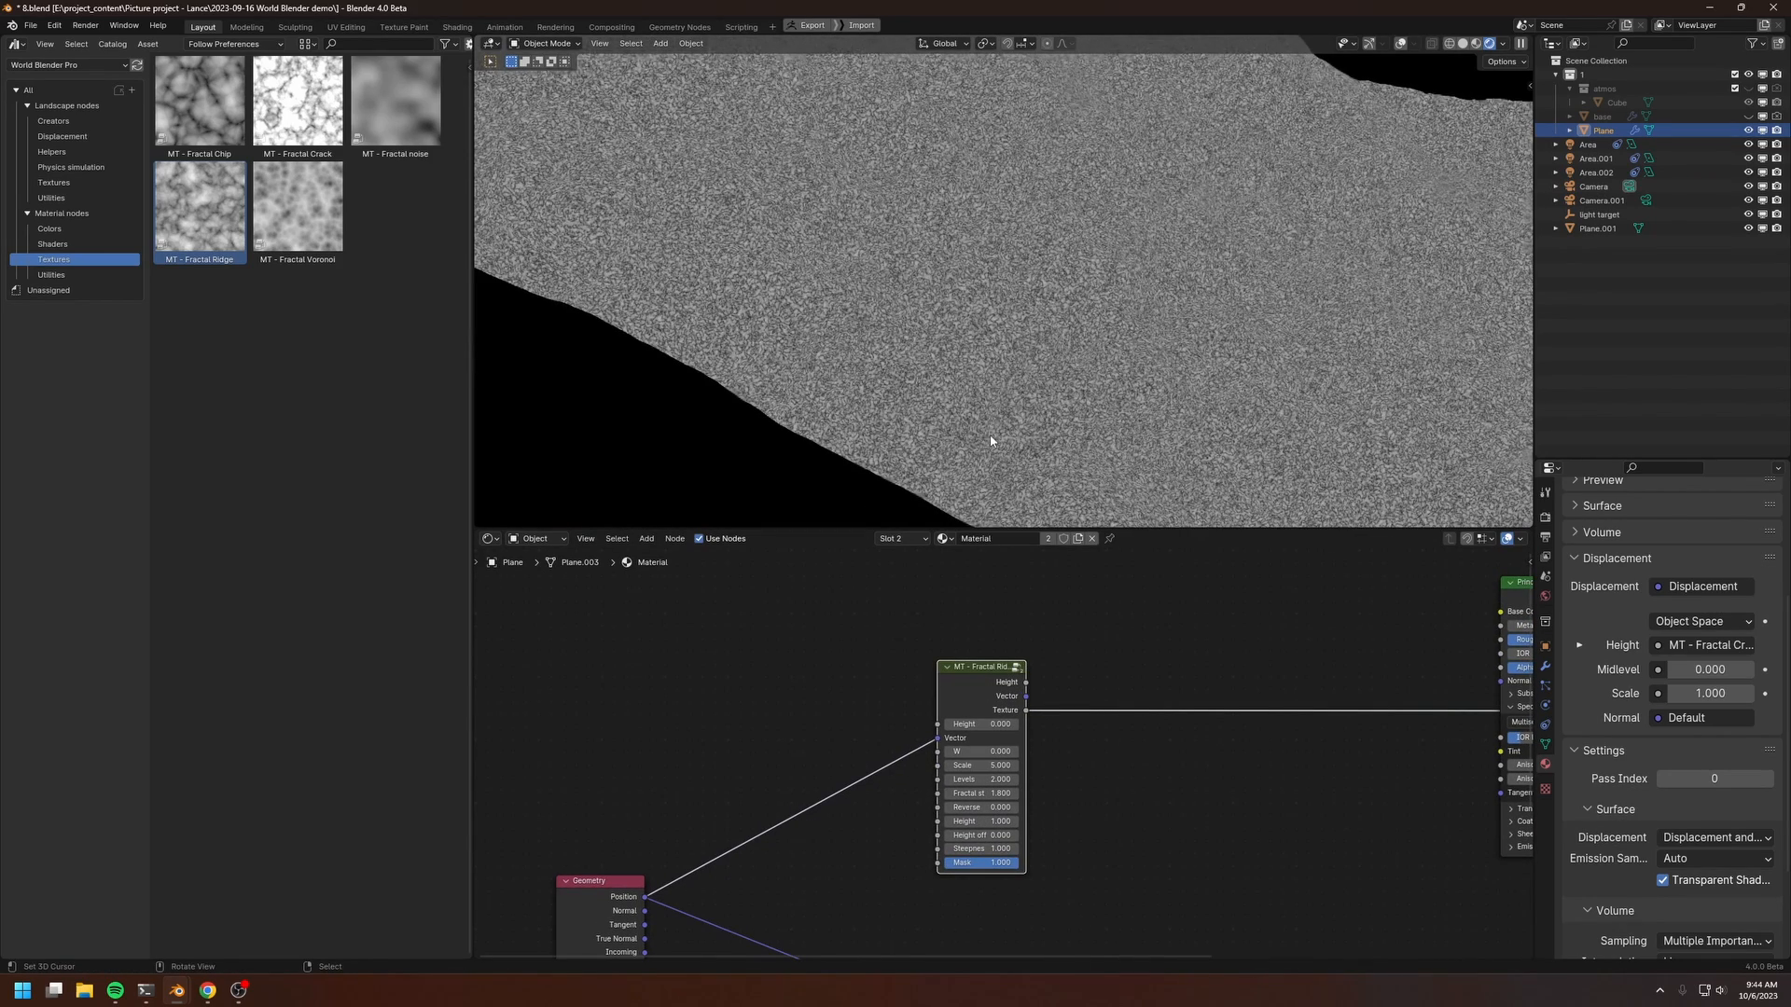
pyautogui.hotkey('ctrl', 'b')
pyautogui.moveTo(867, 330); pyautogui.dragTo(1073, 436)
# Step: Reposition the Fractal Ridge node and set its Scale to 25
pyautogui.moveTo(980, 668); pyautogui.dragTo(966, 645)
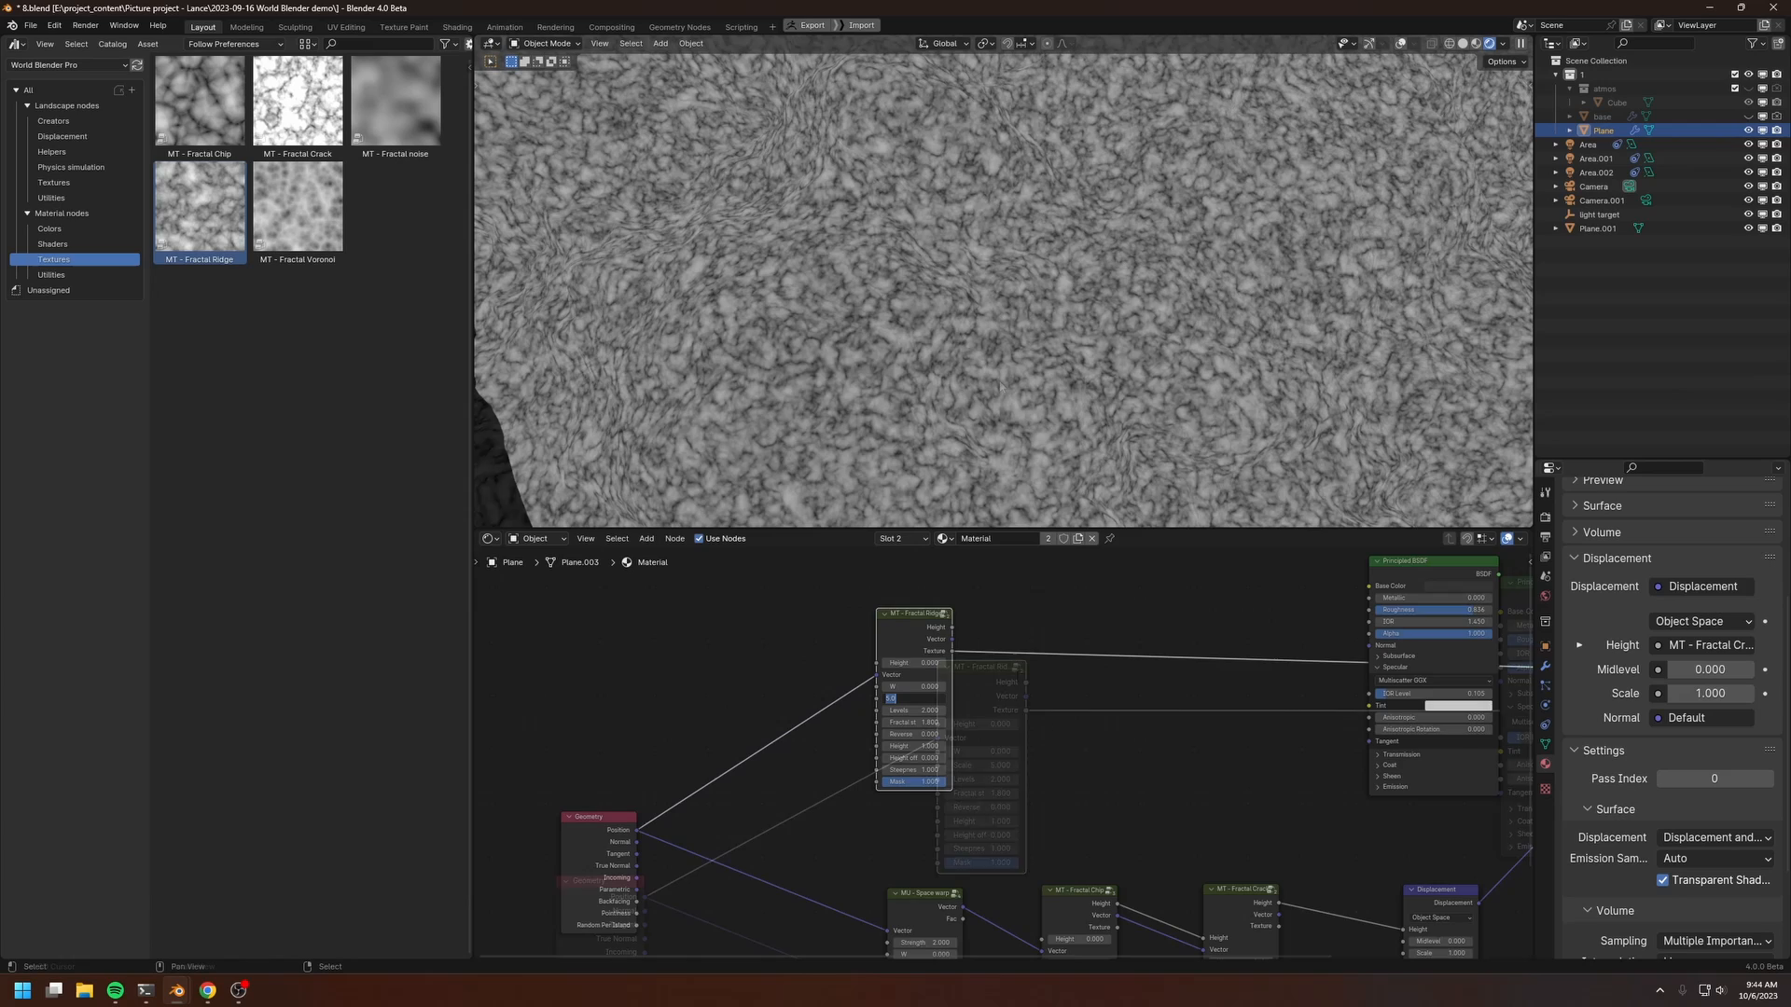
pyautogui.doubleClick(911, 699)
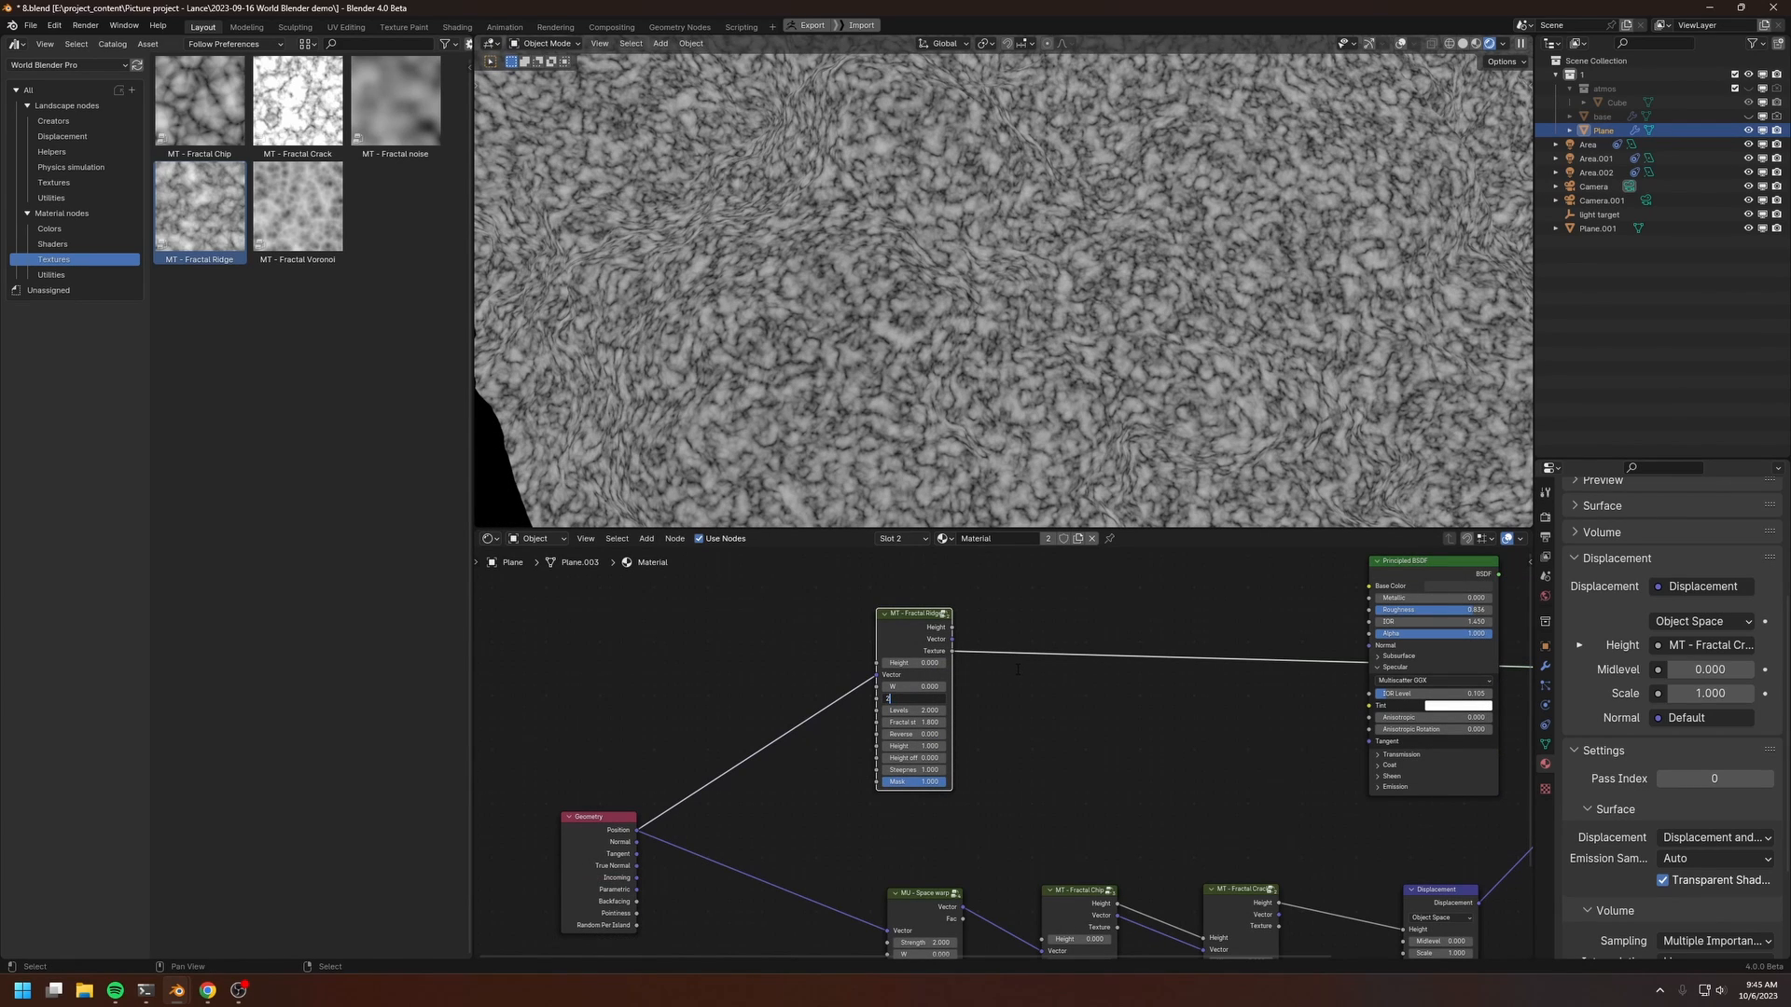
pyautogui.write('25')
pyautogui.press('Return')
pyautogui.scroll(-3, 1043, 368)
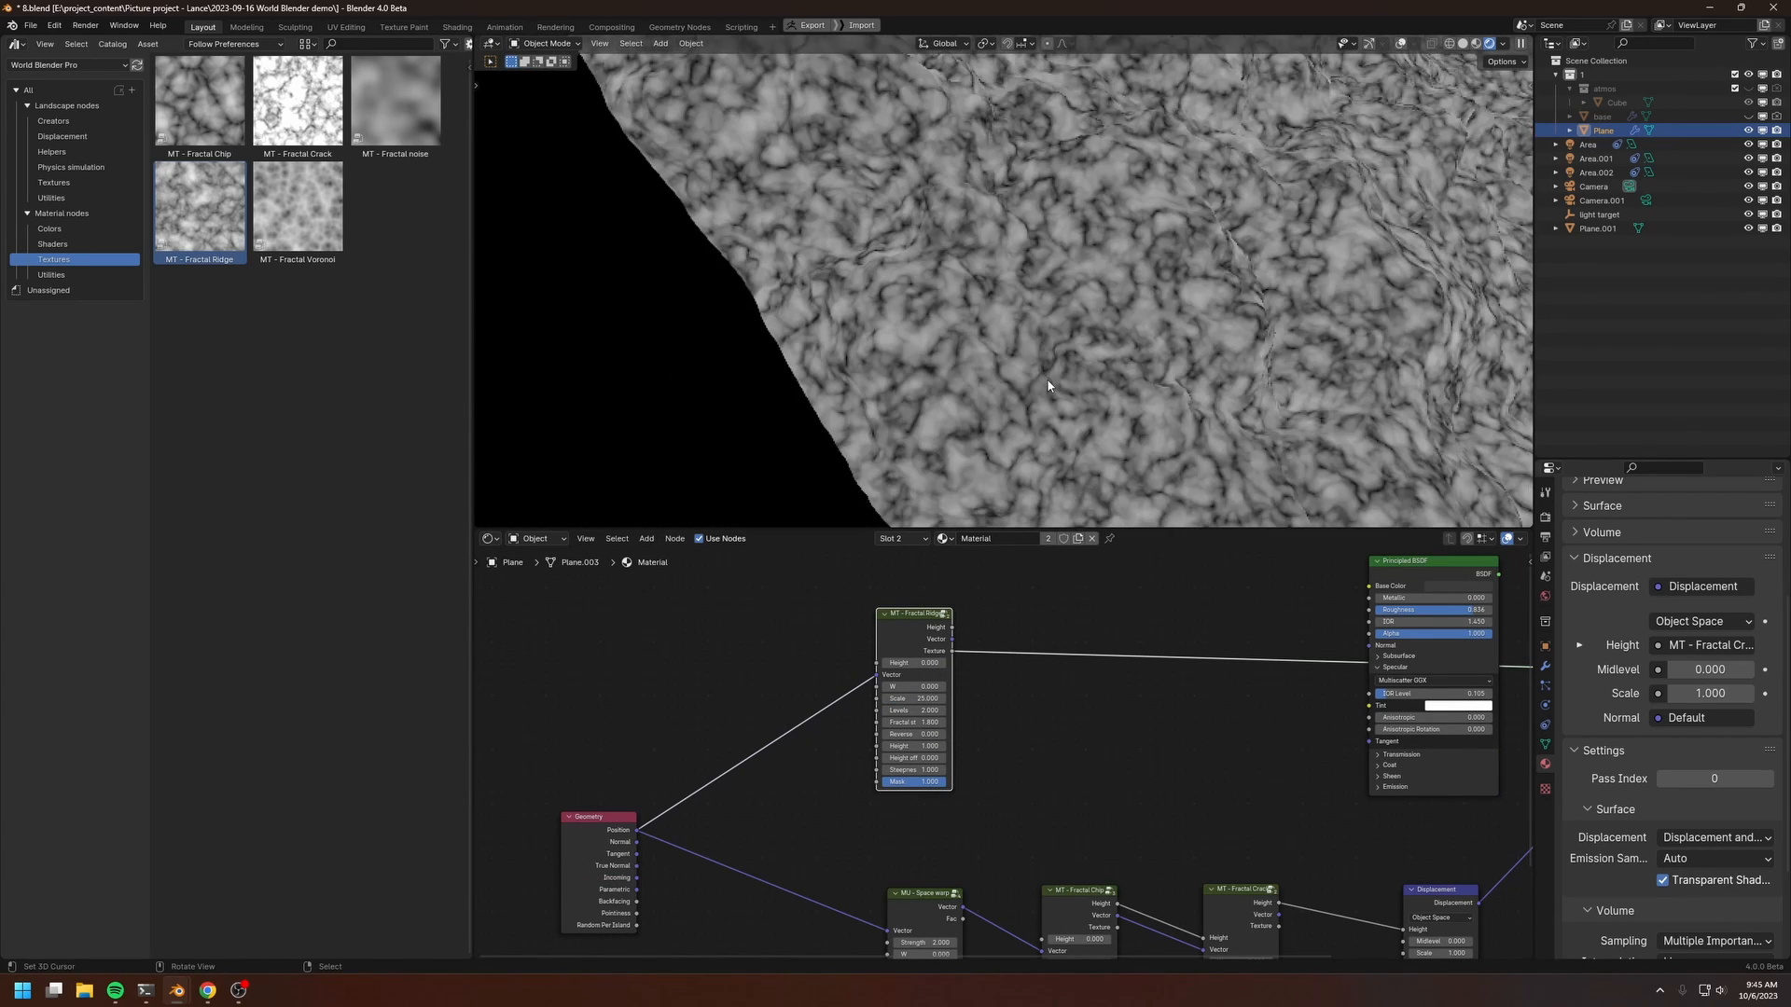
pyautogui.scroll(-2, 1017, 642)
pyautogui.scroll(3, 1044, 625)
# Step: Insert a Mix Color node on the Fractal Ridge's Texture link and set its blending mode to Soft Light
pyautogui.hotkey('shift', 'a')
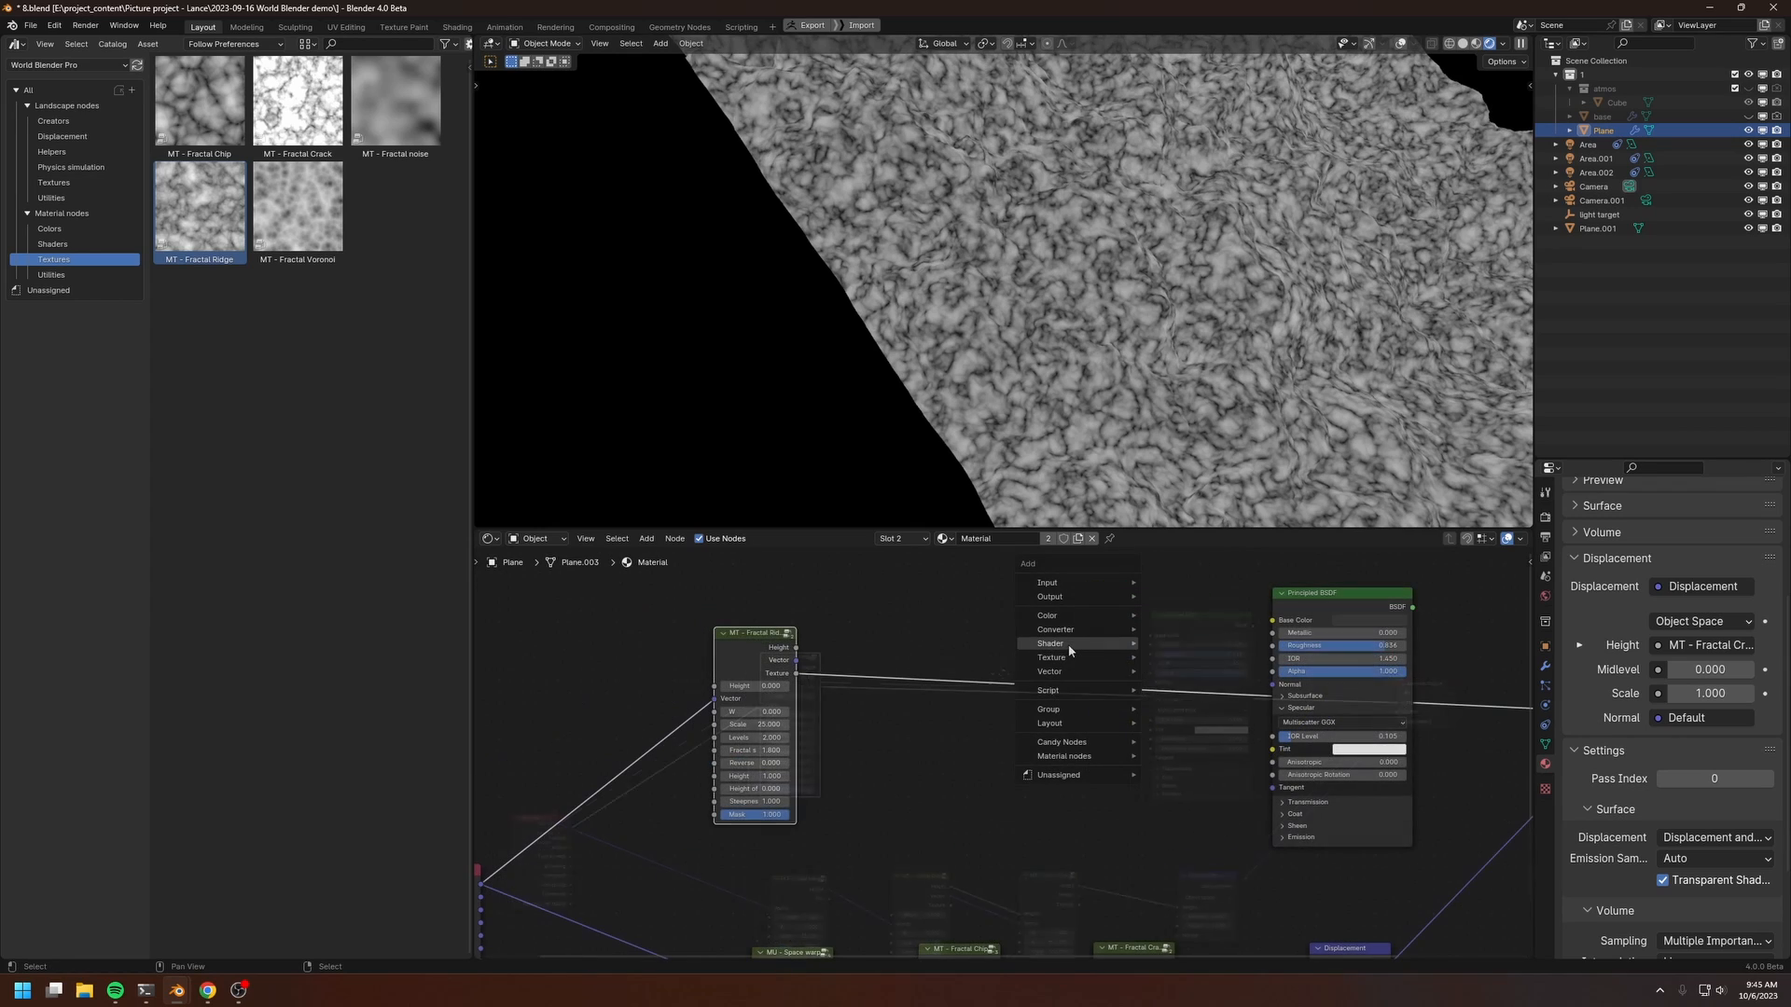
pyautogui.moveTo(1135, 622)
pyautogui.click(1180, 685)
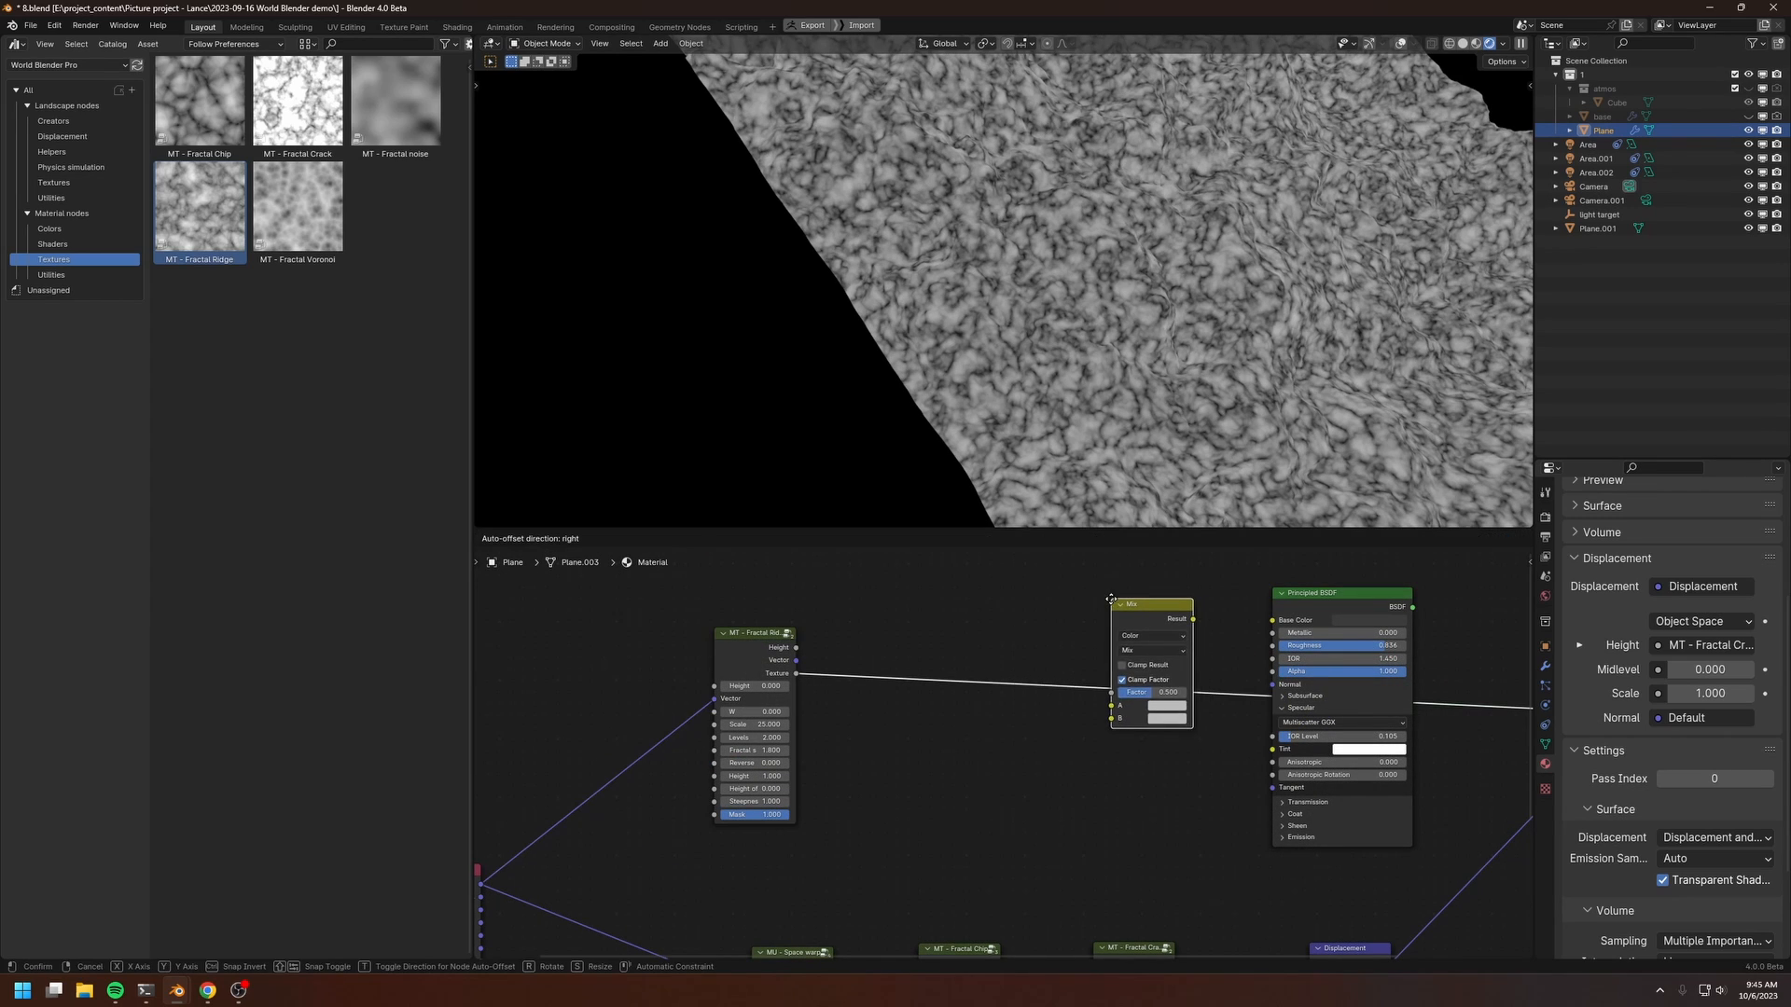
pyautogui.click(1130, 710)
pyautogui.click(1143, 650)
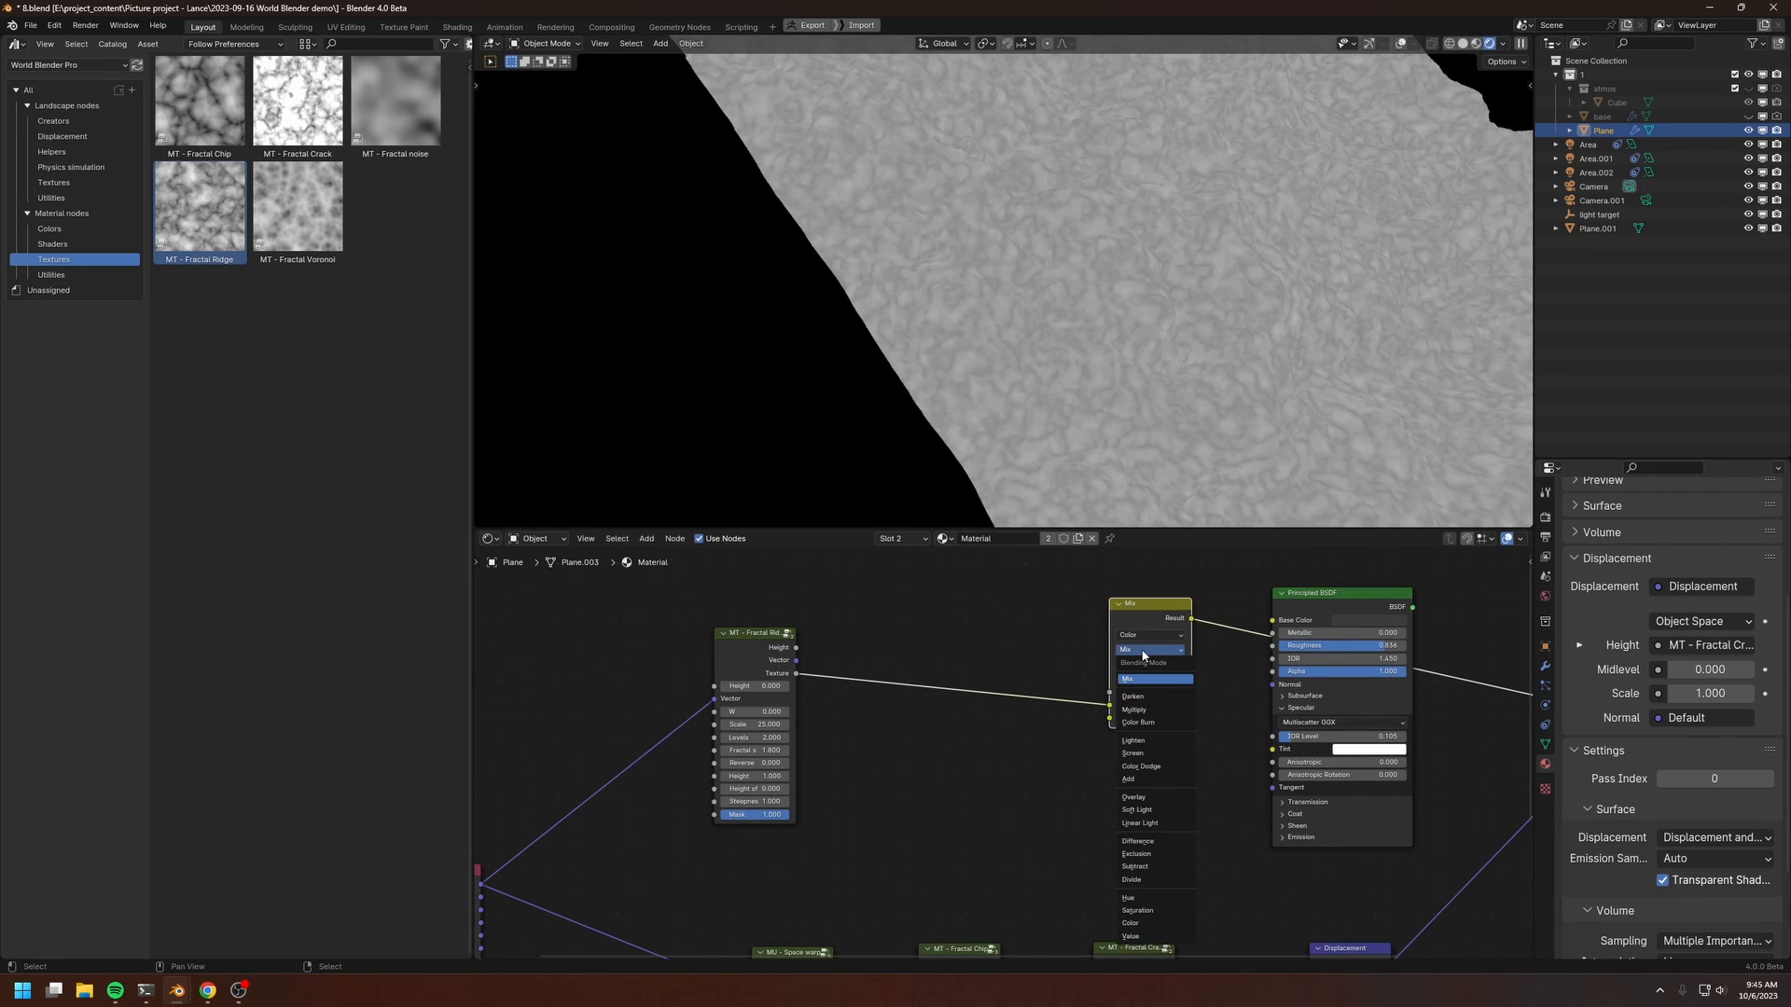
pyautogui.click(1153, 812)
pyautogui.scroll(2, 1090, 793)
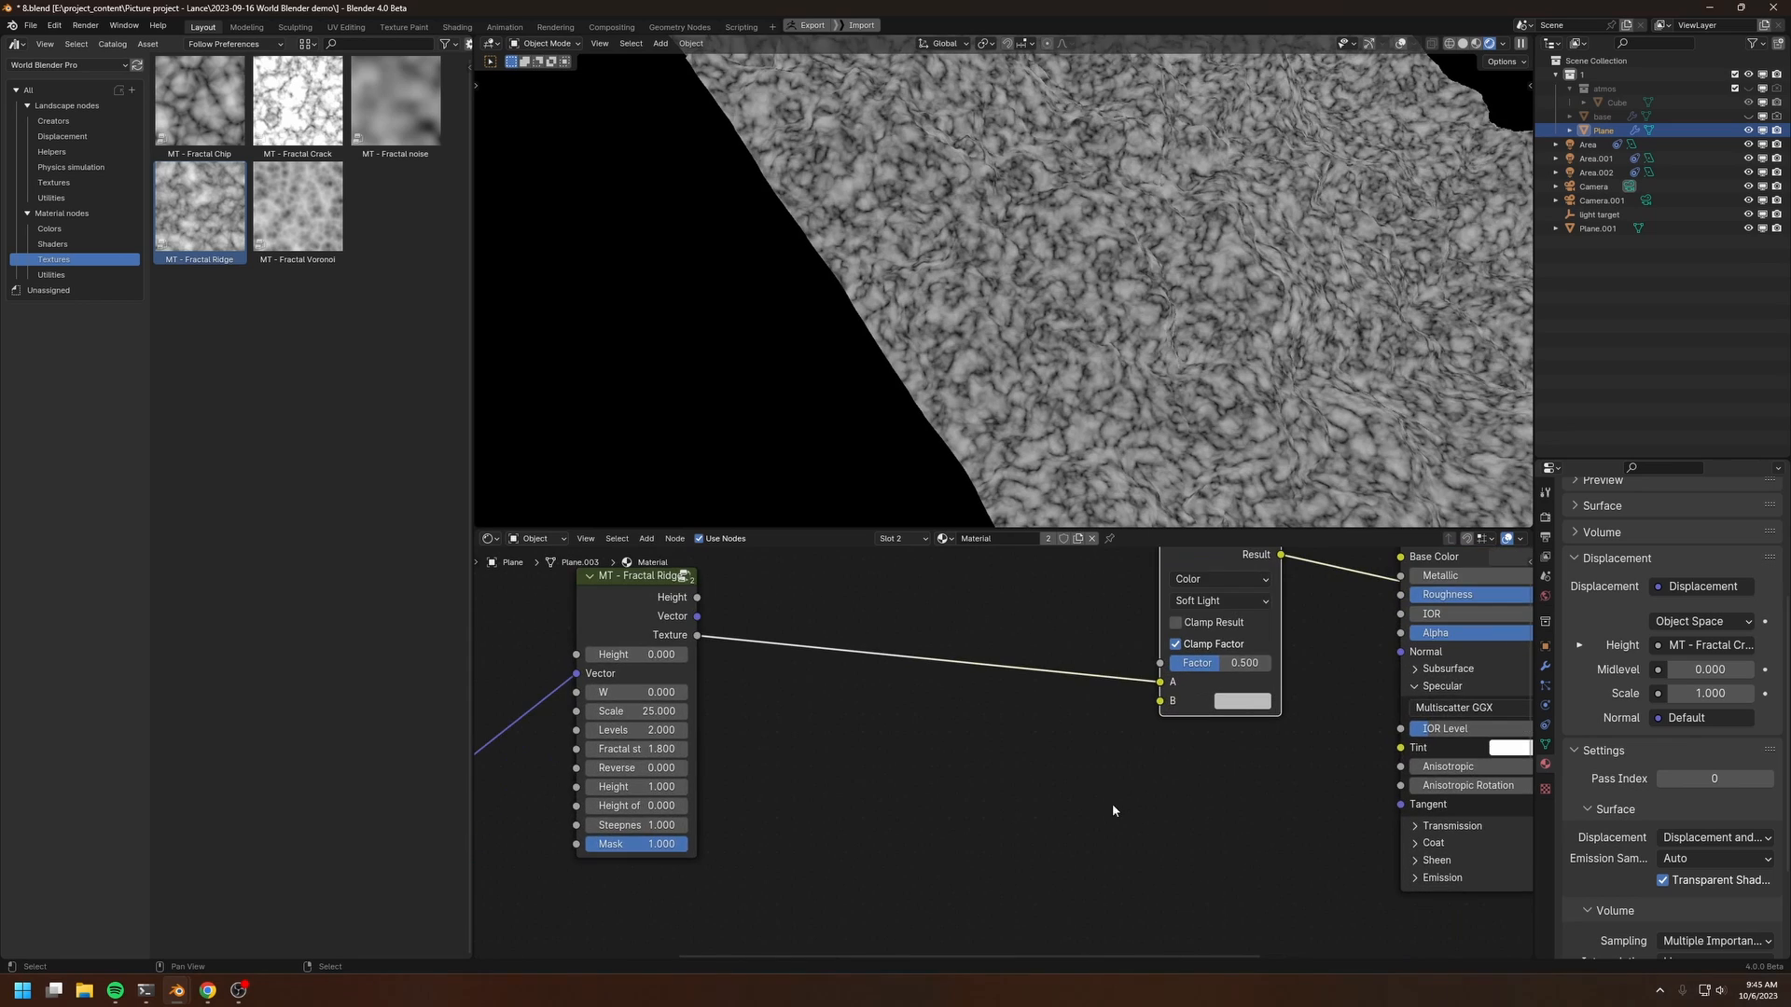
# Step: Move the Texture link to the Soft Light node's B input and darken its A color to a value of 0.023
pyautogui.moveTo(1155, 702); pyautogui.dragTo(1153, 716)
pyautogui.click(1237, 697)
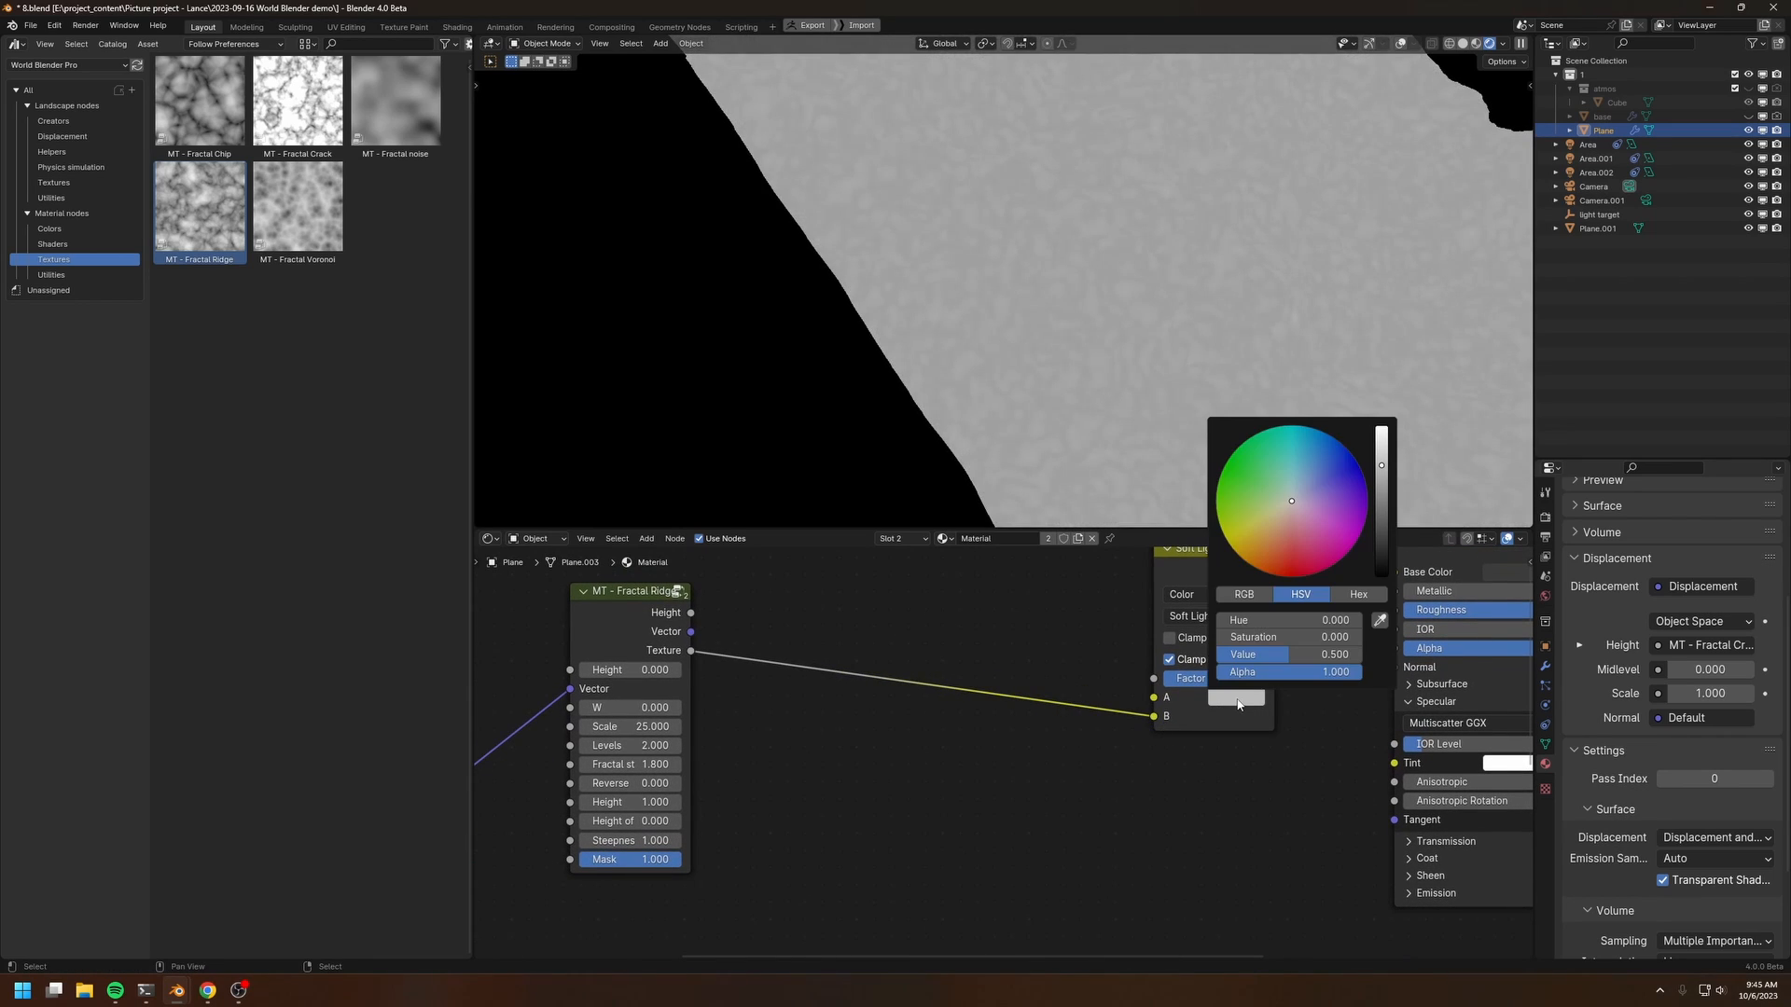
pyautogui.moveTo(1382, 546); pyautogui.dragTo(1381, 552)
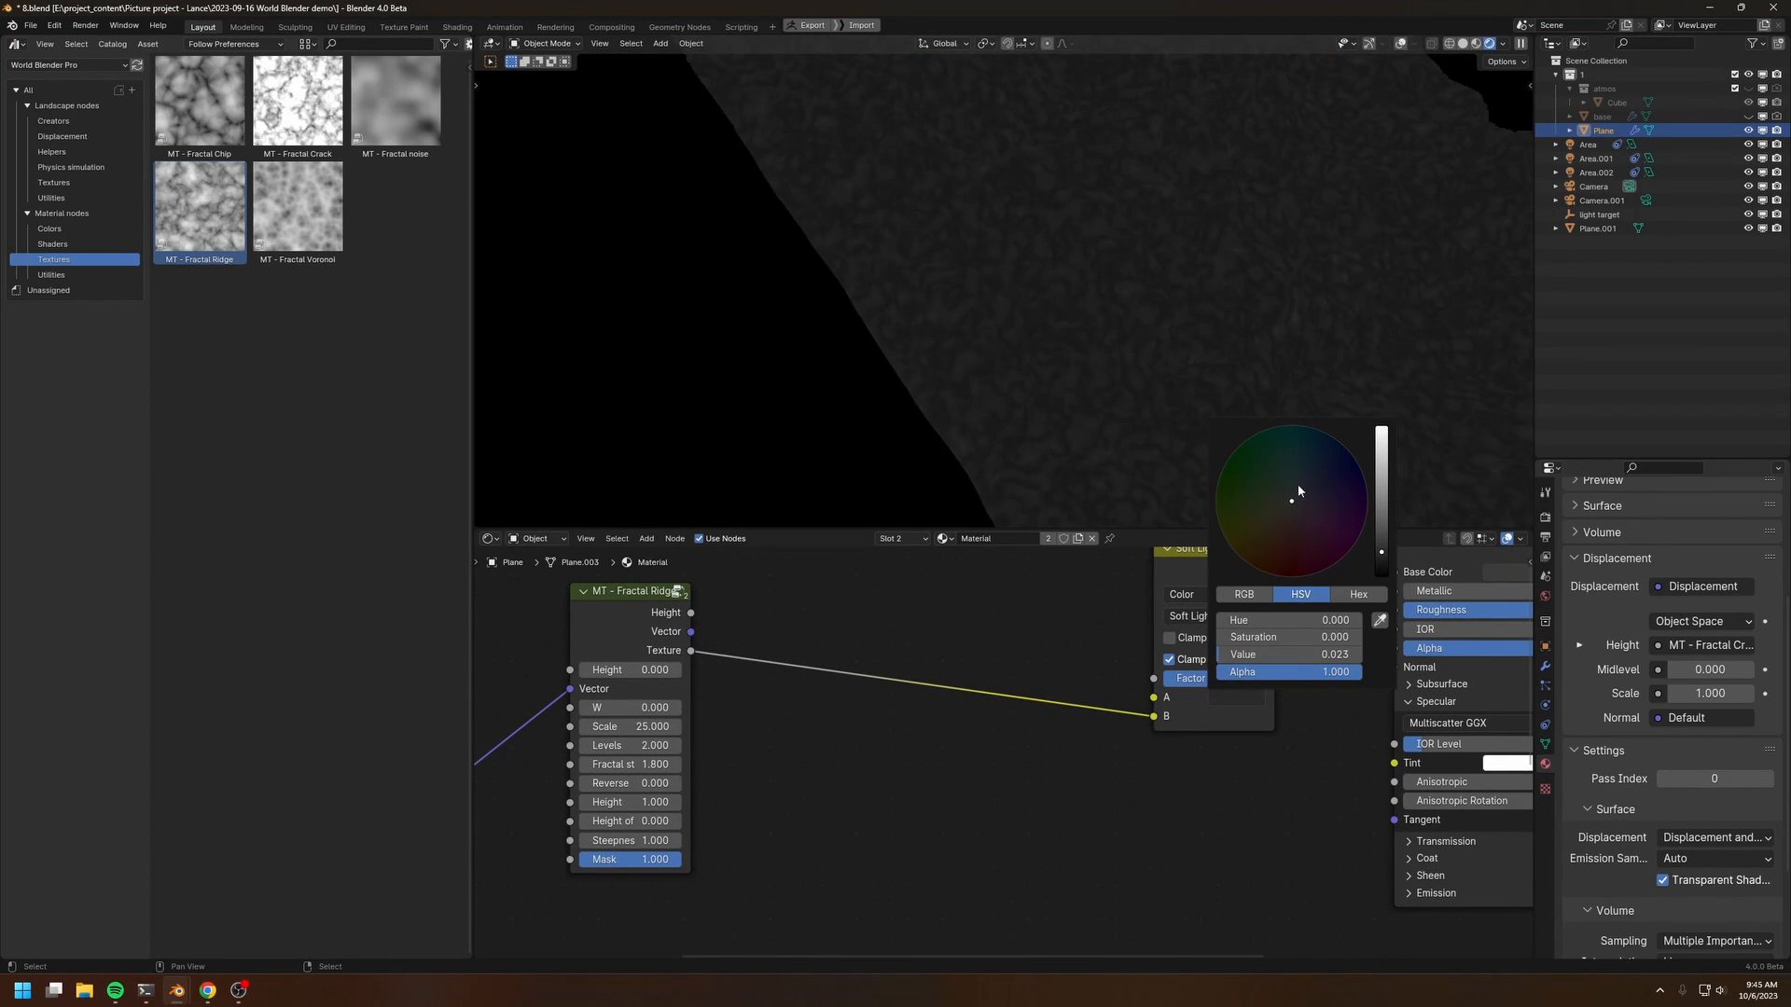
# Step: Feed the Soft Light Result into the Principled BSDF's Base Color and view the shaded rock surface
pyautogui.moveTo(625, 615); pyautogui.dragTo(654, 651)
pyautogui.moveTo(1120, 746); pyautogui.dragTo(931, 769, button='middle')
pyautogui.scroll(-1, 931, 770)
pyautogui.moveTo(858, 636); pyautogui.dragTo(1170, 613)
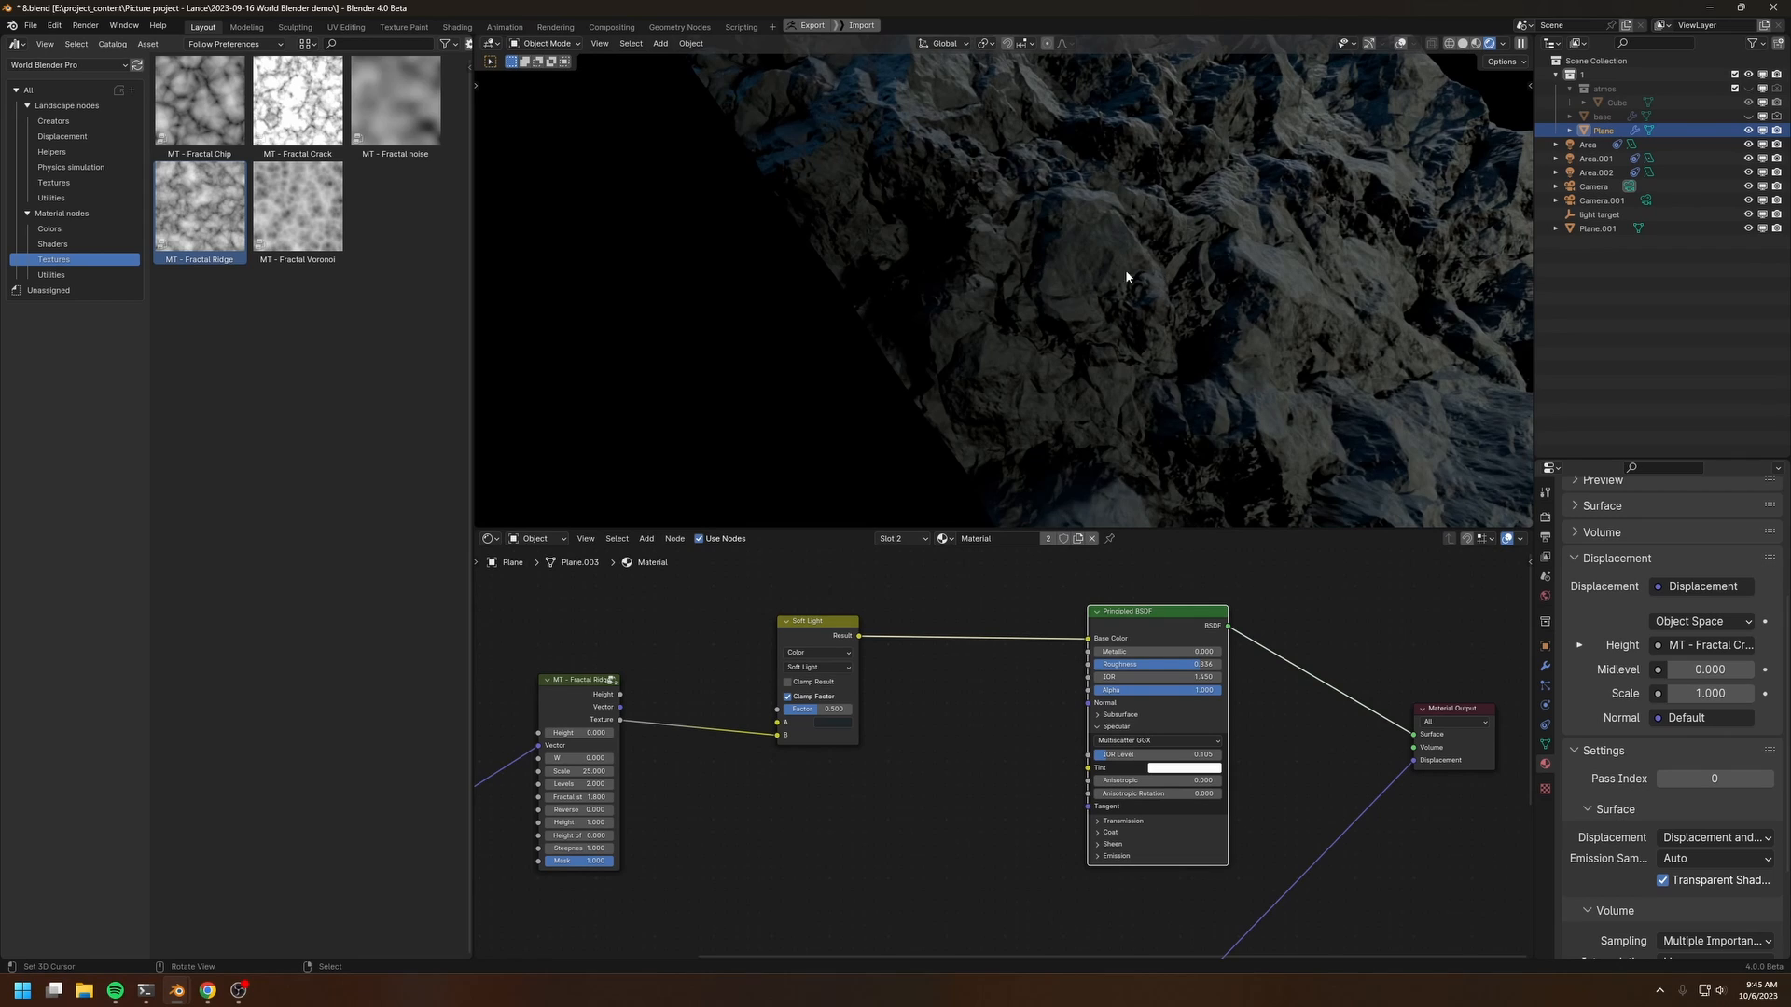
pyautogui.moveTo(1313, 420); pyautogui.dragTo(1199, 430, button='middle')
# Step: Move the Fractal Ridge node farther from the Principled BSDF and place the Soft Light node directly beside it
pyautogui.moveTo(1032, 733); pyautogui.dragTo(1183, 722, button='middle')
pyautogui.scroll(-2, 1184, 723)
pyautogui.moveTo(999, 640); pyautogui.dragTo(1114, 637)
pyautogui.moveTo(789, 709); pyautogui.dragTo(694, 659)
pyautogui.moveTo(1145, 641); pyautogui.dragTo(1164, 630)
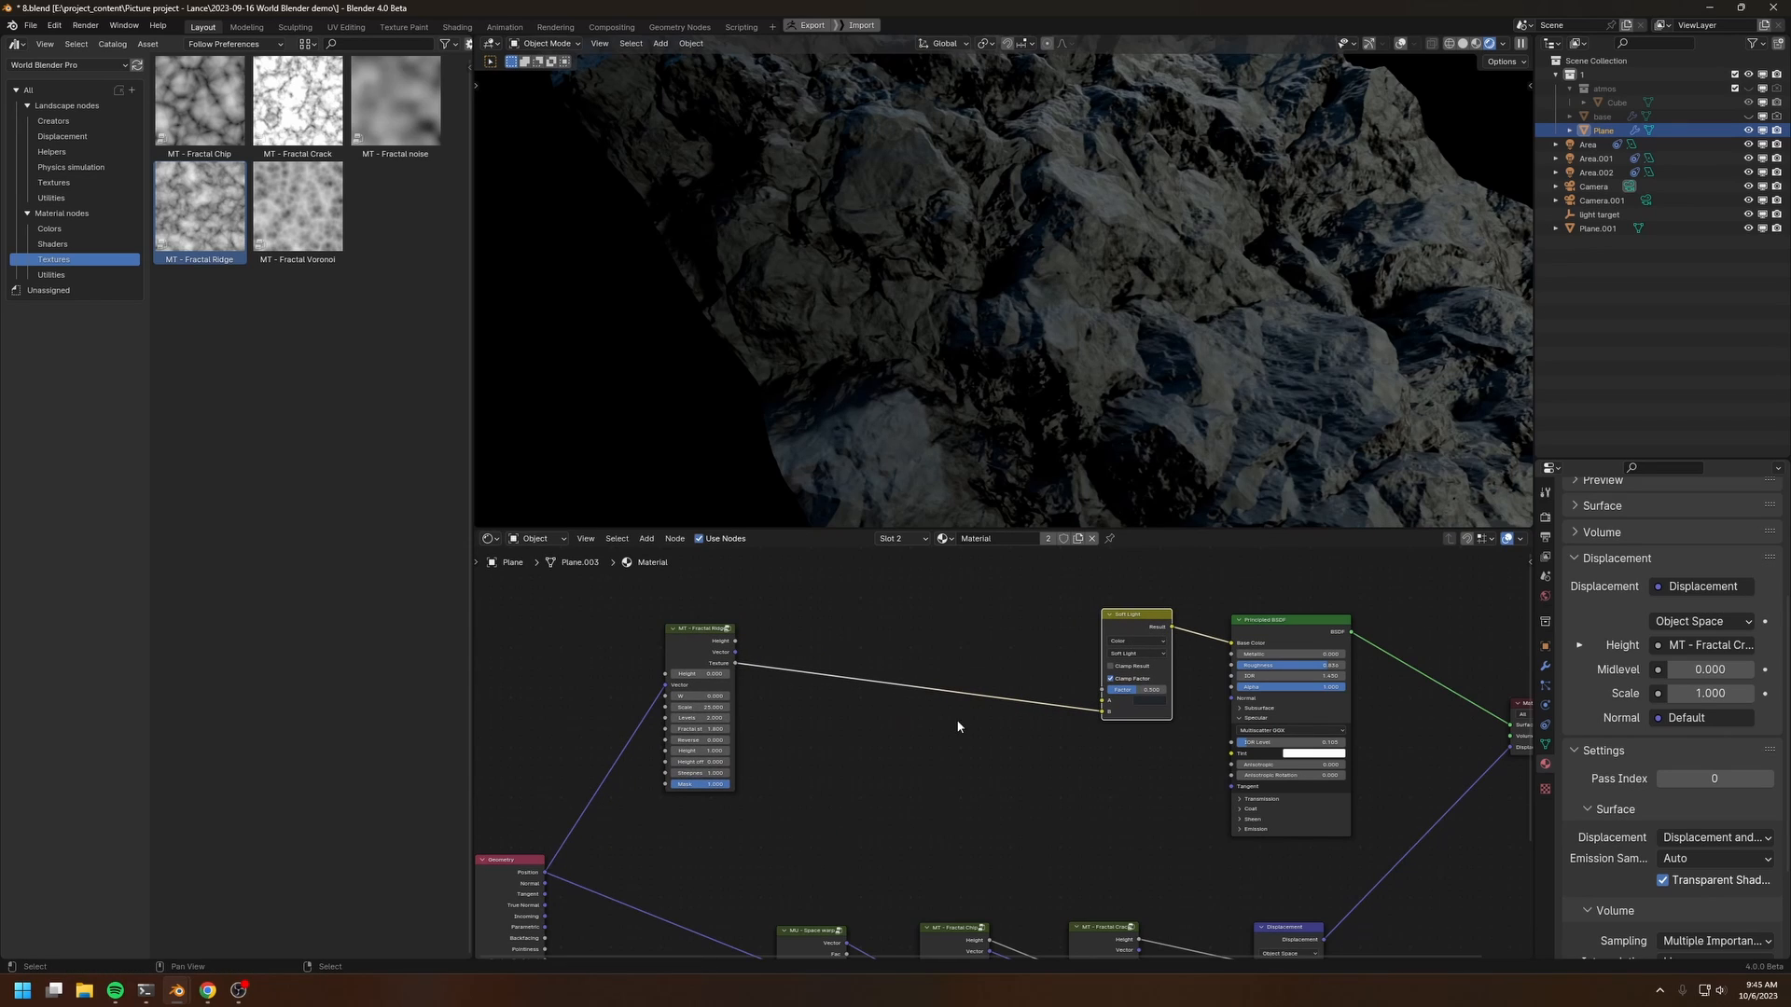
pyautogui.scroll(-2, 1093, 630)
pyautogui.moveTo(958, 737); pyautogui.dragTo(1087, 783, button='middle')
pyautogui.scroll(2, 1086, 783)
pyautogui.moveTo(1266, 644); pyautogui.dragTo(951, 660)
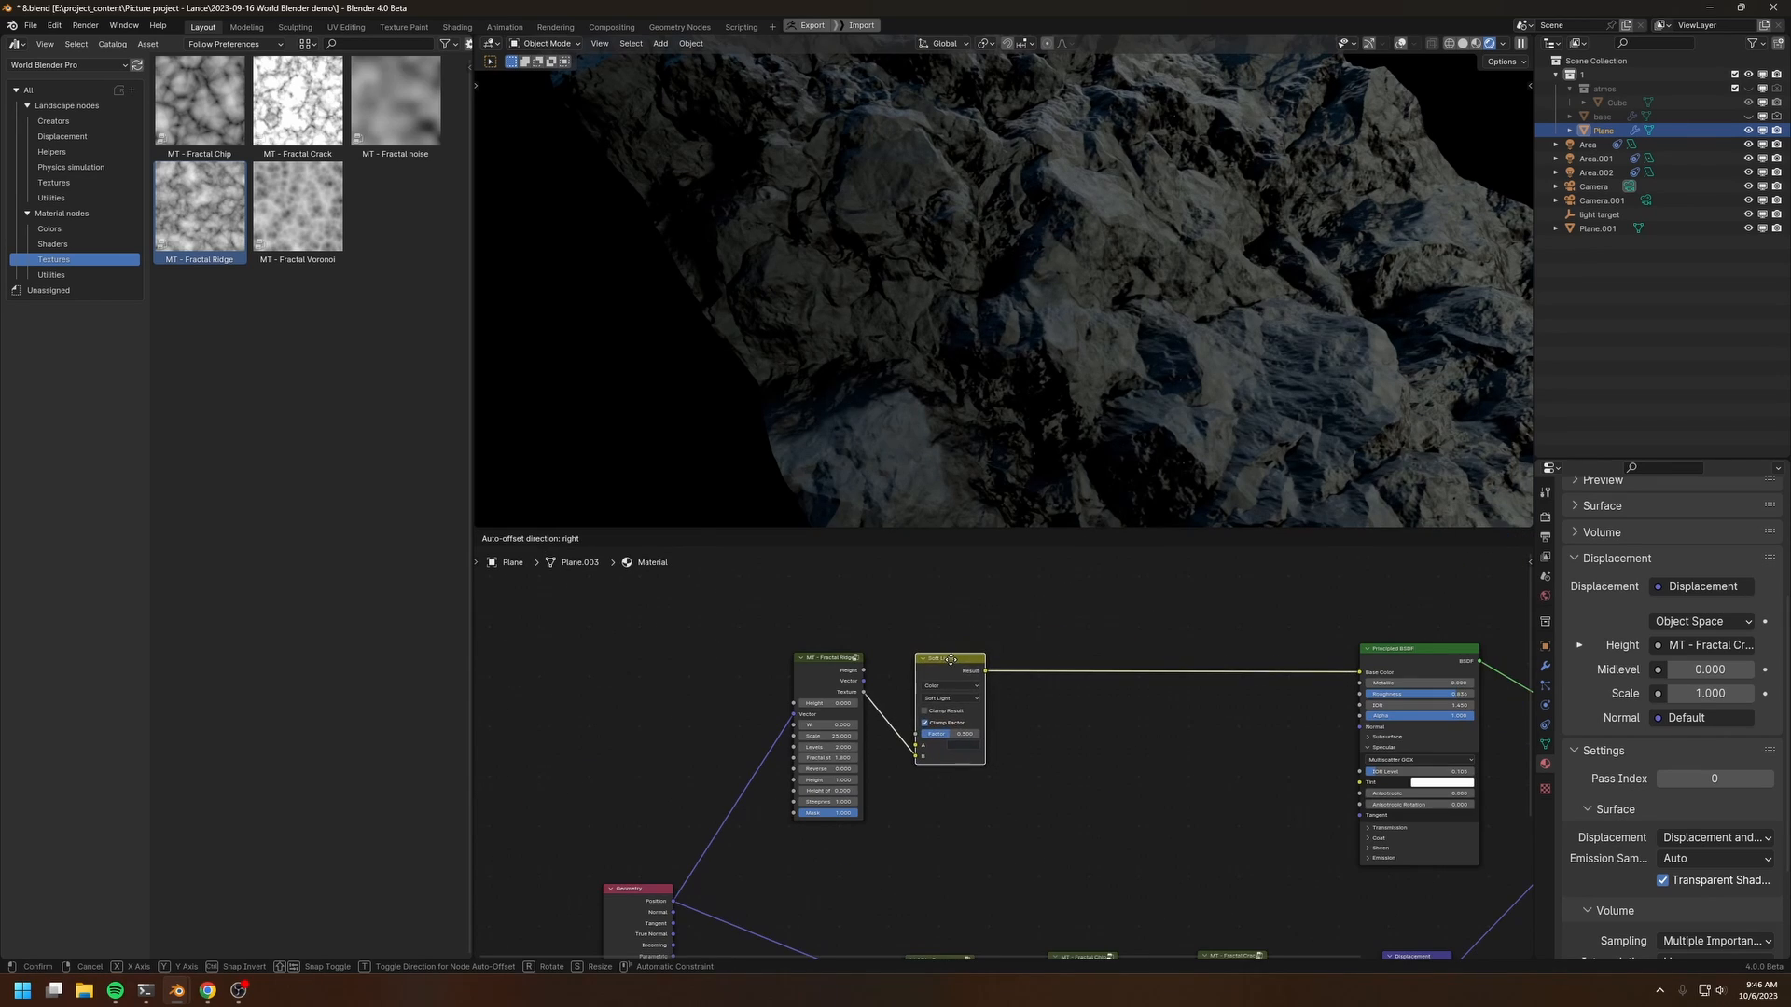
# Step: Shift the Geometry node and the Fractal Ridge and Soft Light pair farther away from the Principled BSDF
pyautogui.moveTo(1024, 788); pyautogui.dragTo(1124, 711, button='middle')
pyautogui.moveTo(737, 812); pyautogui.dragTo(536, 830)
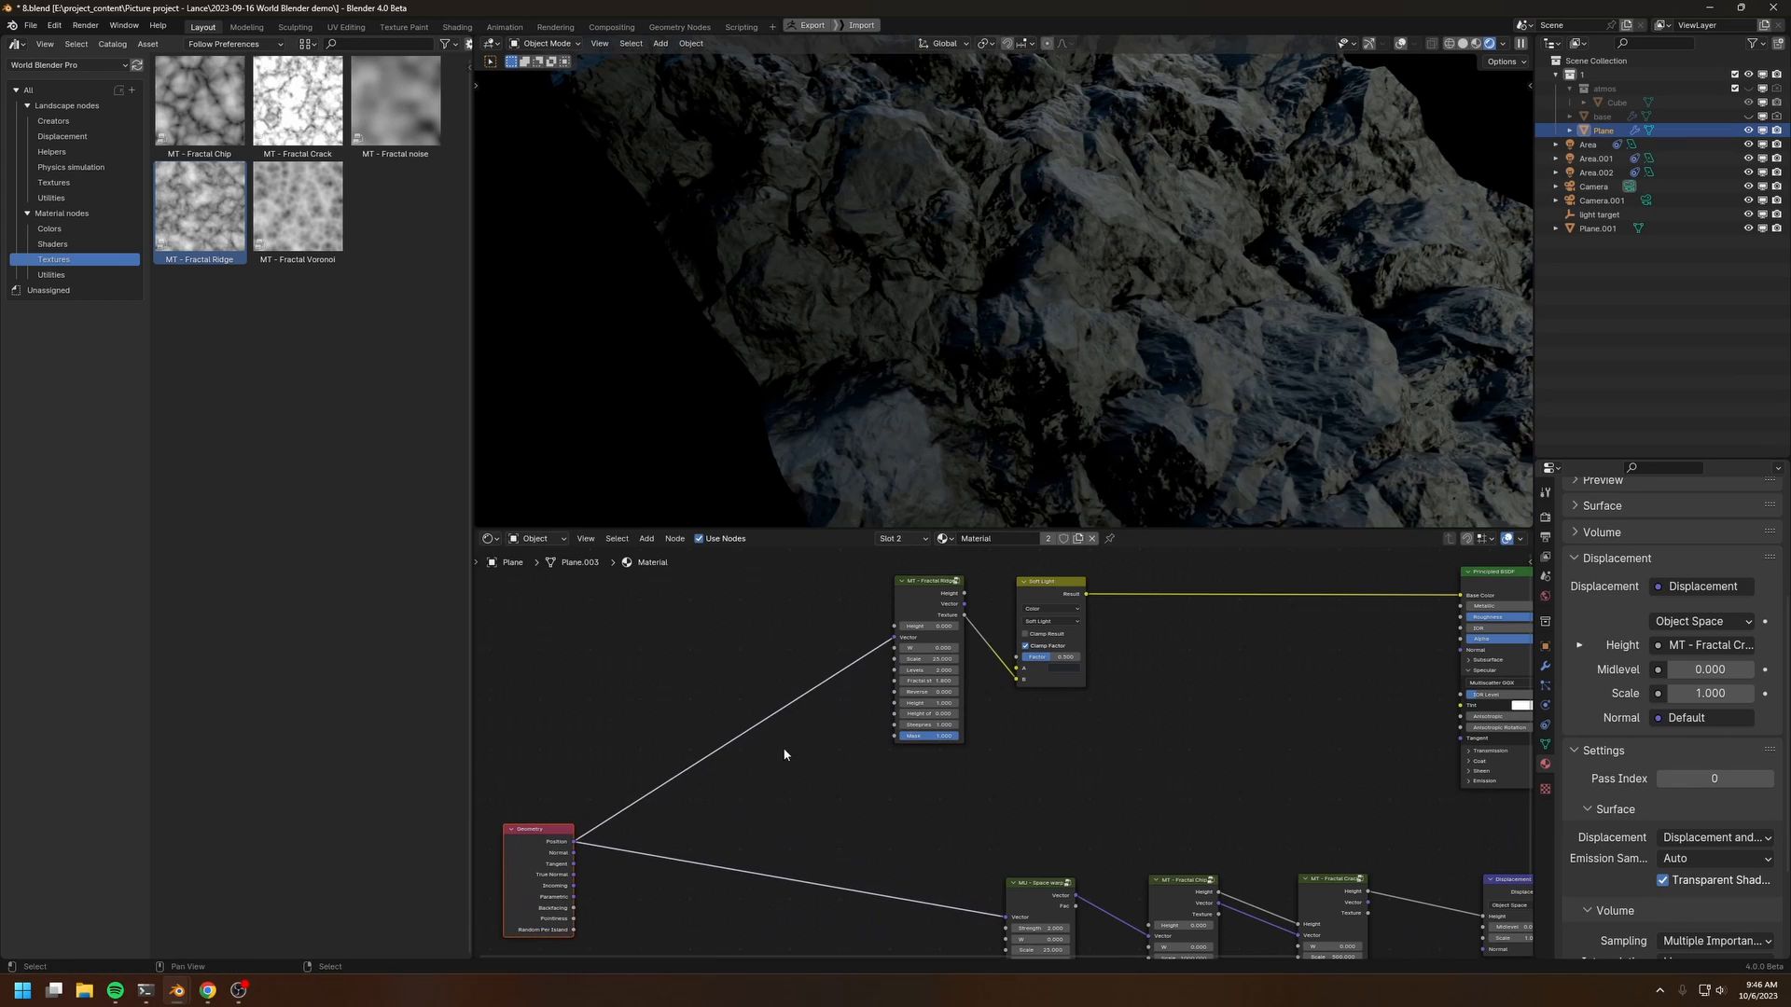
pyautogui.moveTo(784, 749); pyautogui.dragTo(1113, 611)
pyautogui.press('g')
pyautogui.click(955, 607)
pyautogui.moveTo(1062, 648); pyautogui.dragTo(1057, 700, button='middle')
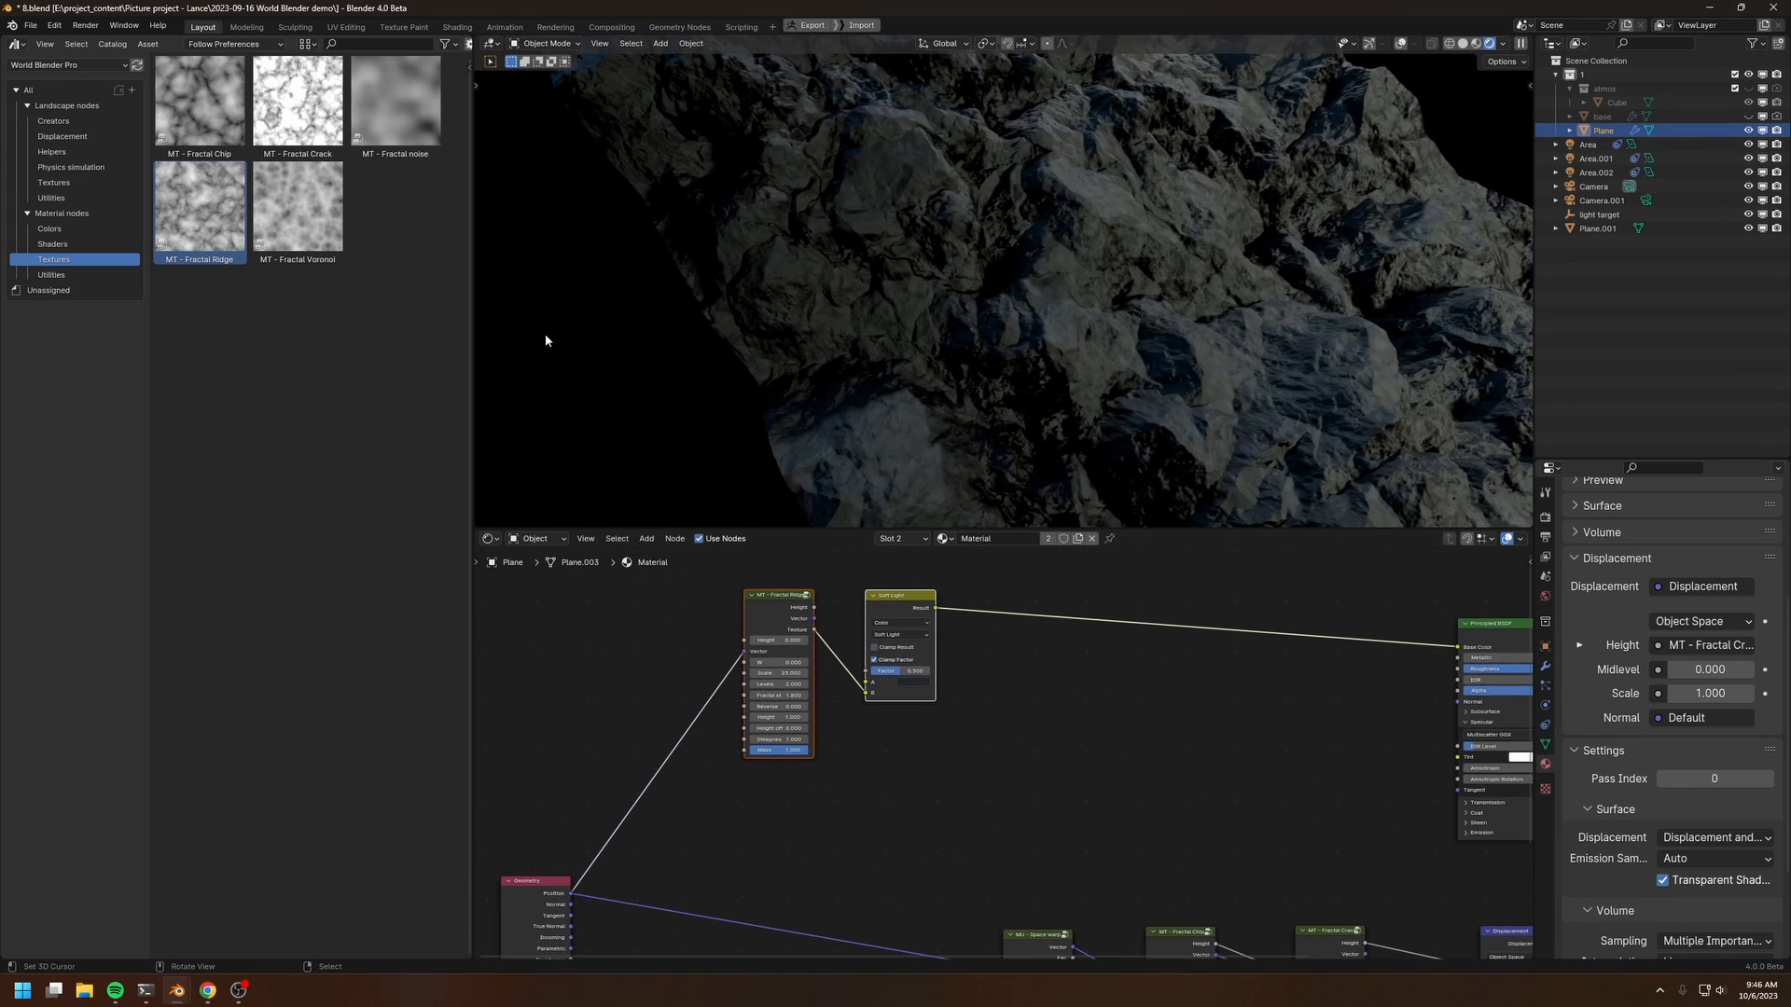
# Step: Add an MT - Fractal Chip node below the Soft Light node and connect the Geometry node's Position to its Vector input
pyautogui.moveTo(200, 103); pyautogui.dragTo(996, 736)
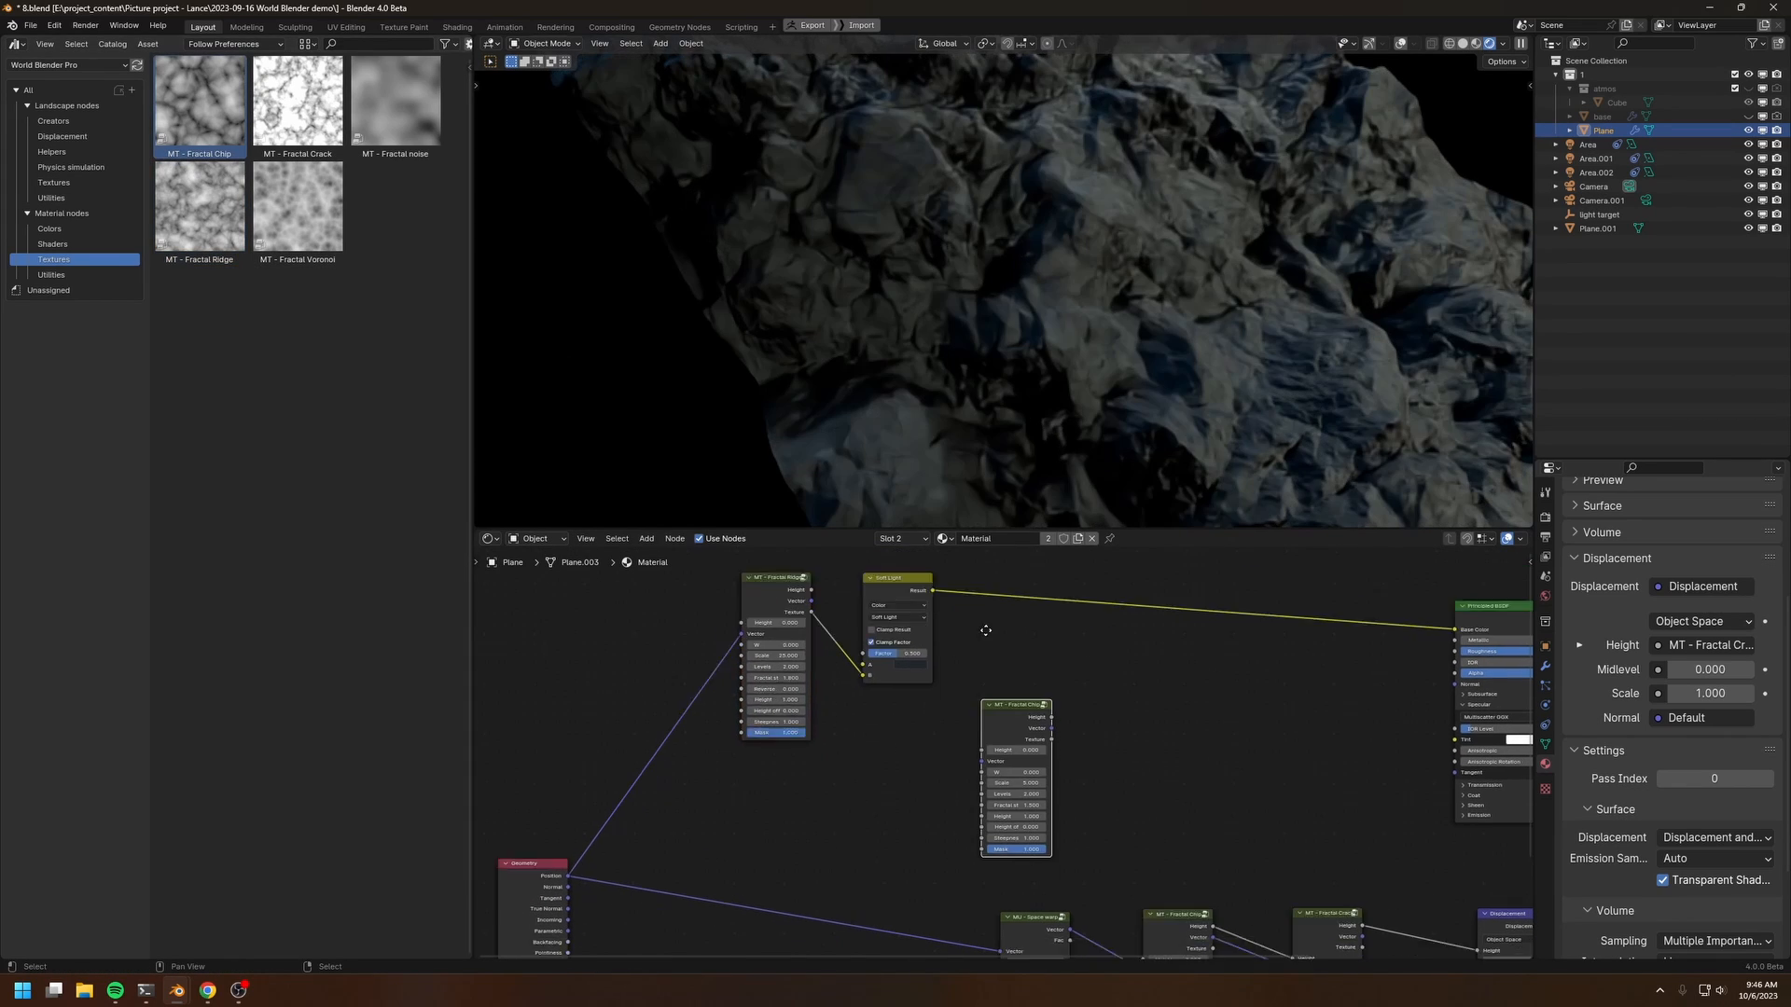
pyautogui.moveTo(986, 631); pyautogui.dragTo(1013, 552, button='middle')
pyautogui.scroll(3, 1016, 578)
pyautogui.moveTo(1016, 586); pyautogui.dragTo(837, 606)
pyautogui.moveTo(837, 606); pyautogui.dragTo(968, 638, button='middle')
pyautogui.moveTo(619, 820); pyautogui.dragTo(966, 693)
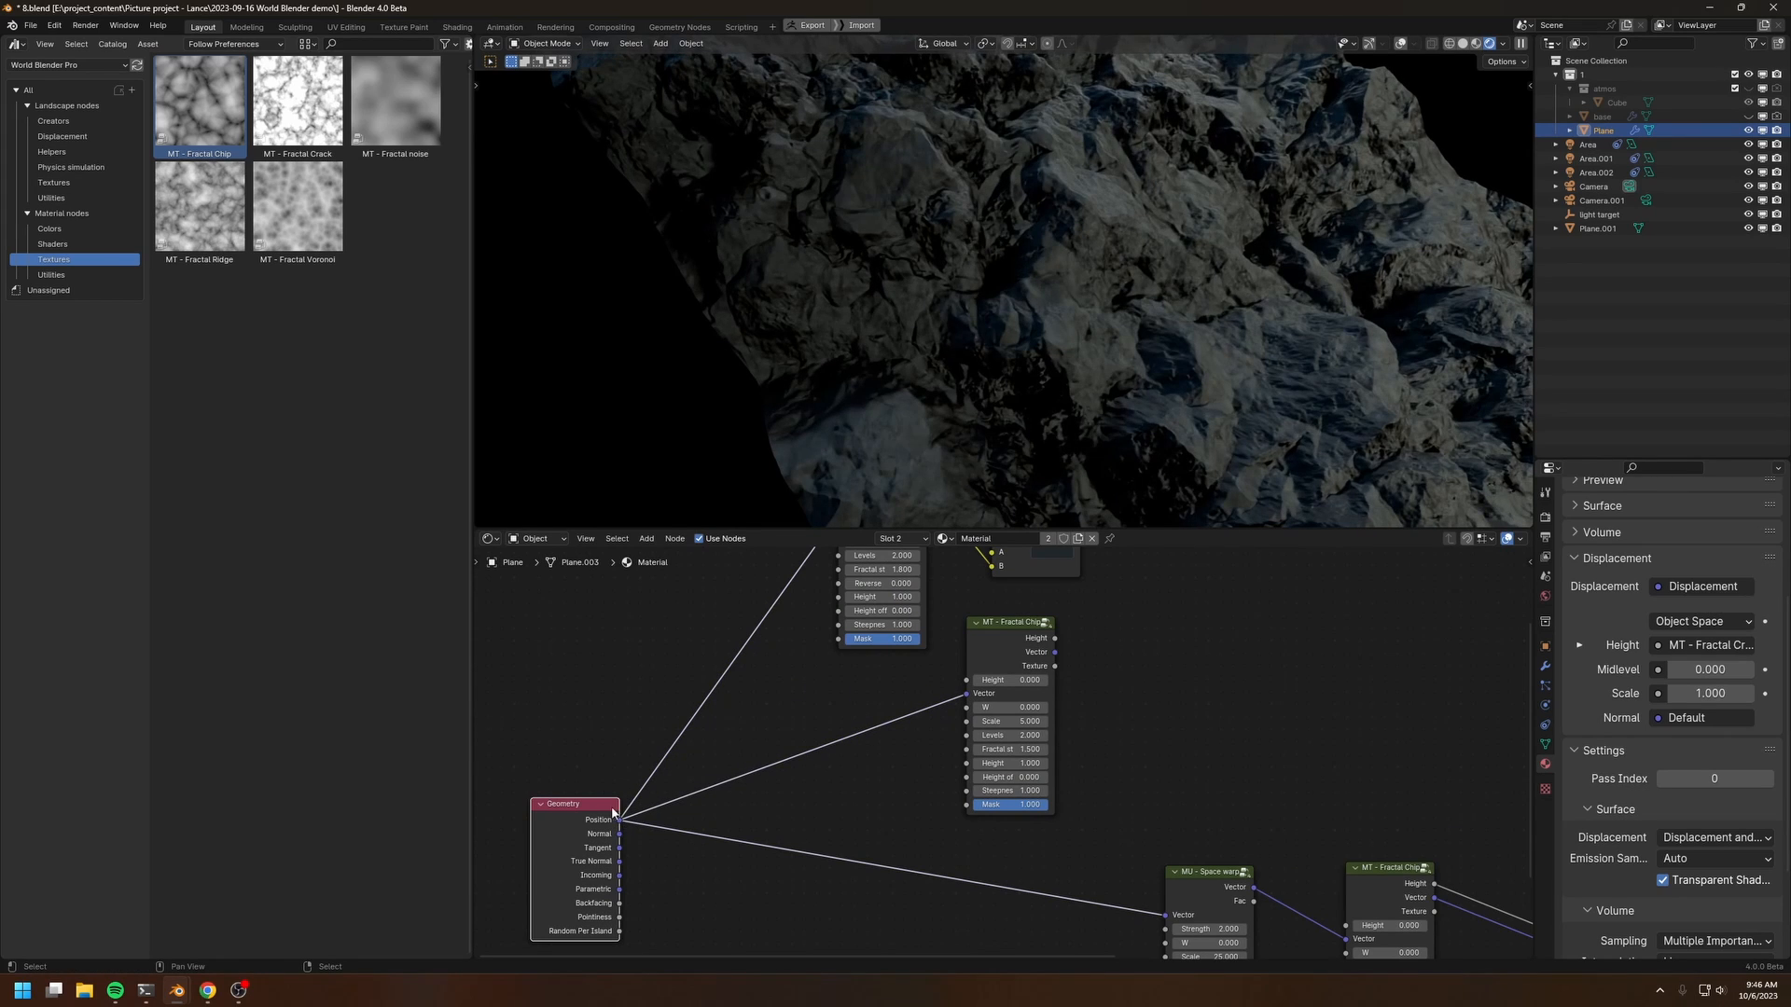
pyautogui.moveTo(1004, 631)
pyautogui.mouseDown()
pyautogui.moveTo(925, 668)
pyautogui.moveTo(989, 650)
pyautogui.mouseUp()
pyautogui.moveTo(1077, 641); pyautogui.dragTo(898, 769, button='middle')
pyautogui.scroll(-2, 898, 769)
# Step: Duplicate the Soft Light node onto the Base Color link and connect the new Fractal Chip's Texture to the copy's B input
pyautogui.click(864, 602)
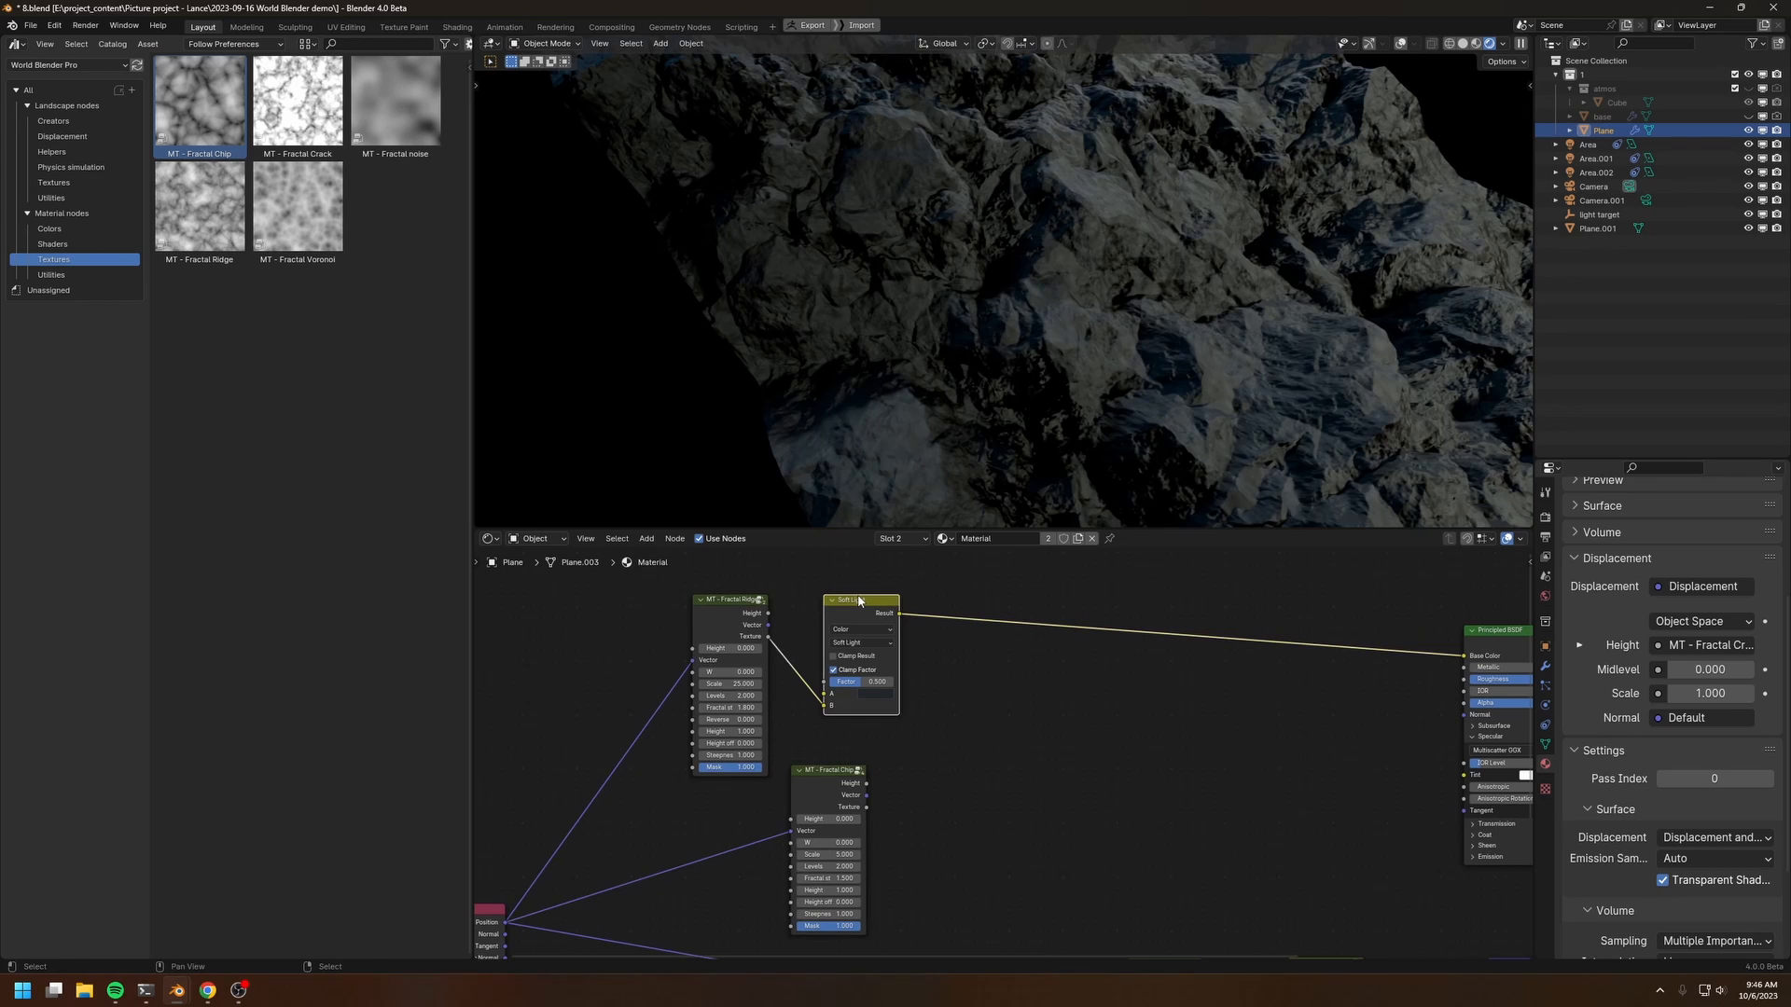
pyautogui.hotkey('shift', 'd')
pyautogui.click(1094, 621)
pyautogui.moveTo(955, 689); pyautogui.dragTo(986, 584, button='middle')
pyautogui.scroll(1, 942, 652)
pyautogui.moveTo(899, 702); pyautogui.dragTo(1081, 614)
pyautogui.moveTo(1072, 608); pyautogui.dragTo(1021, 712, button='middle')
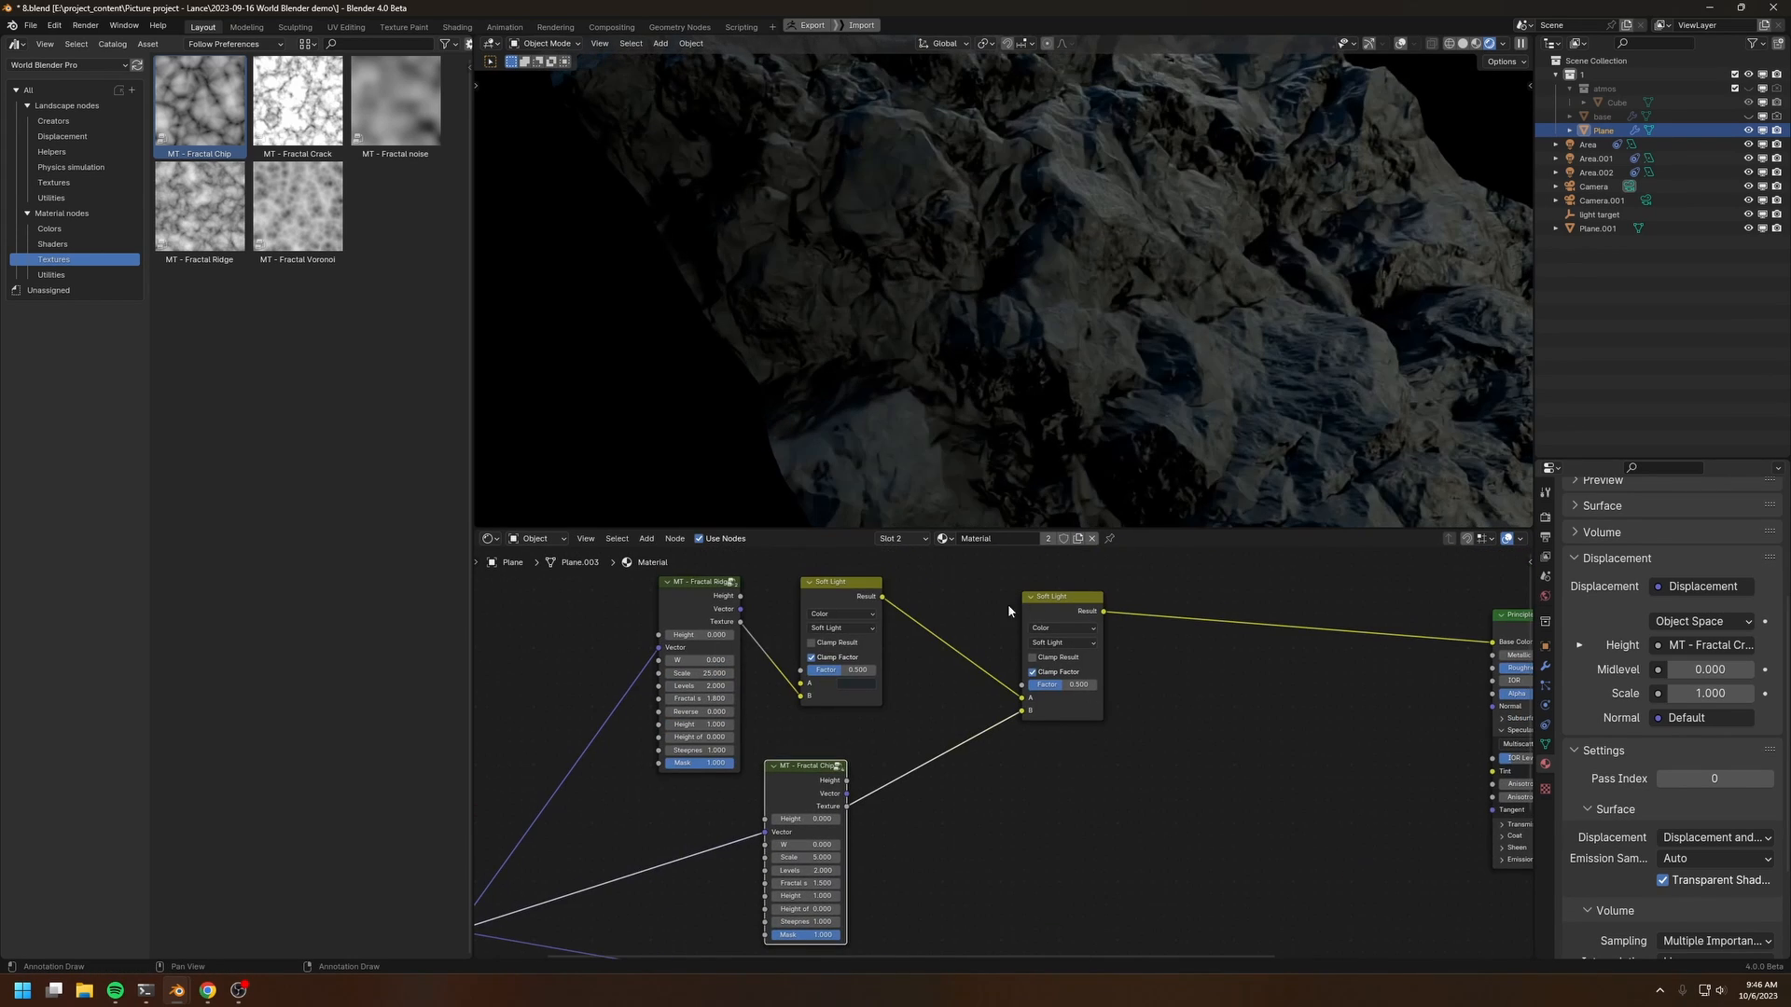
# Step: Move the first Soft Light node closer to the second and preview the second one's result on the landscape
pyautogui.moveTo(855, 588); pyautogui.dragTo(877, 588)
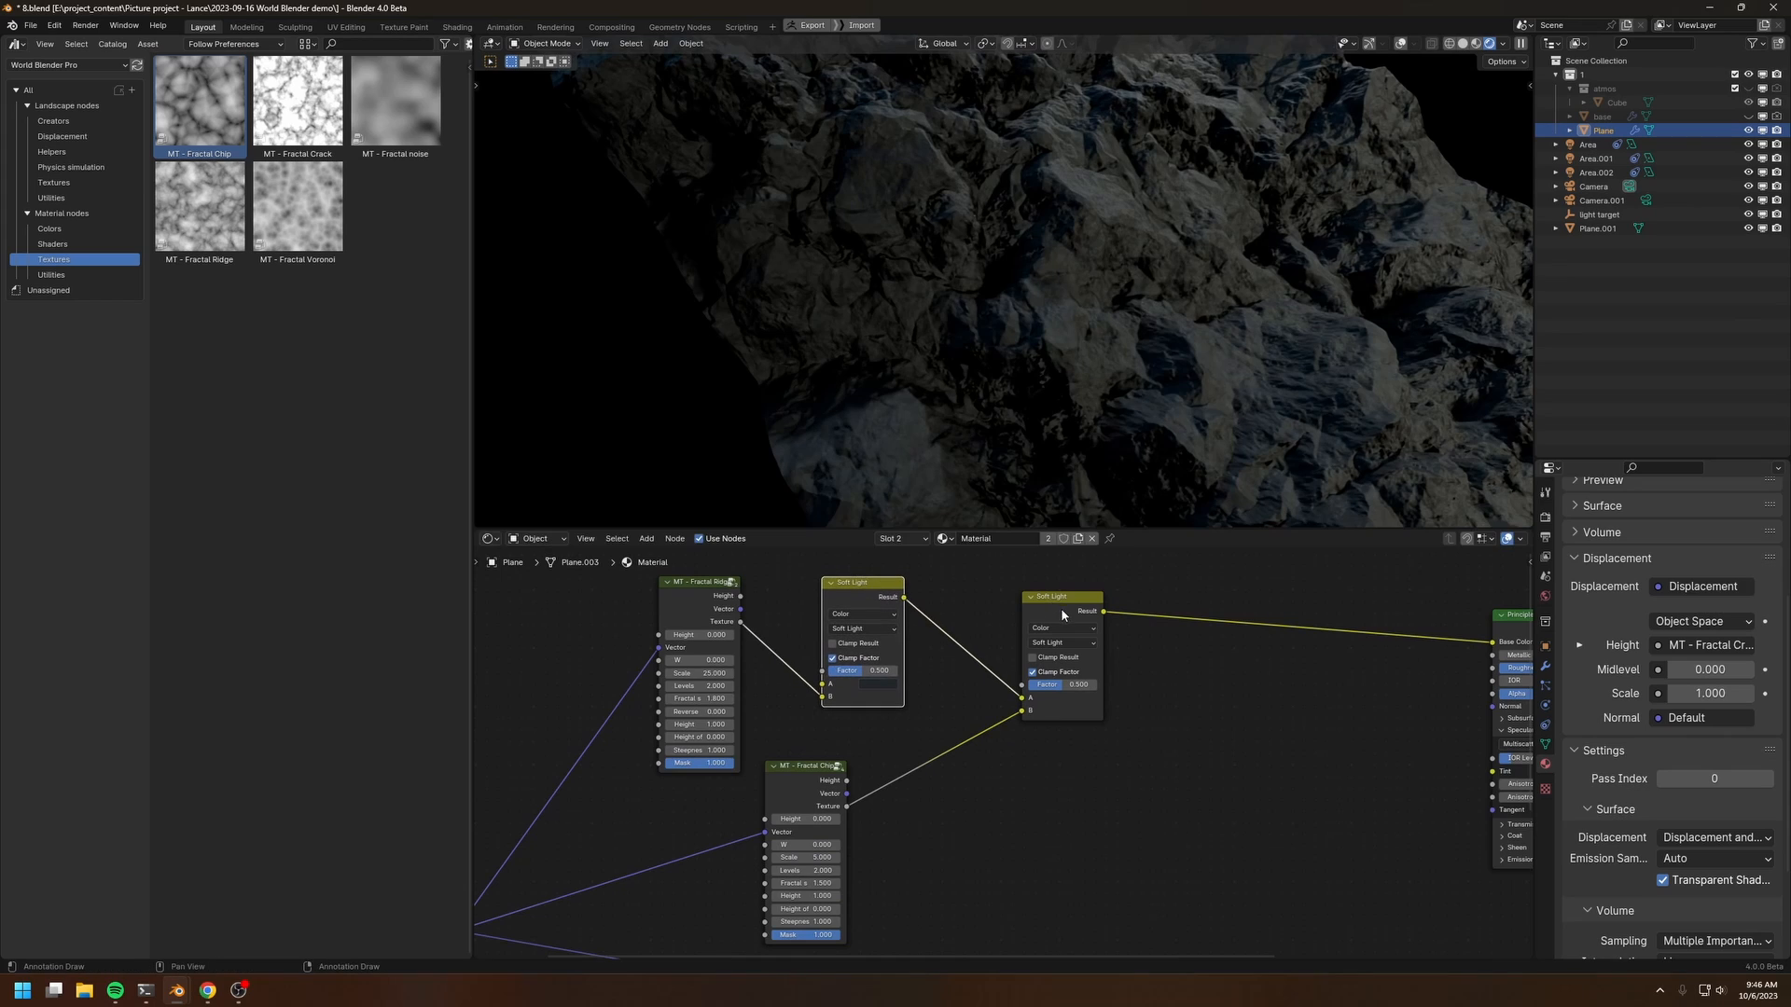
pyautogui.click(1061, 607)
pyautogui.keyDown('ctrl'); pyautogui.keyDown('shift'); pyautogui.click(1061, 602); pyautogui.keyUp('shift'); pyautogui.keyUp('ctrl')
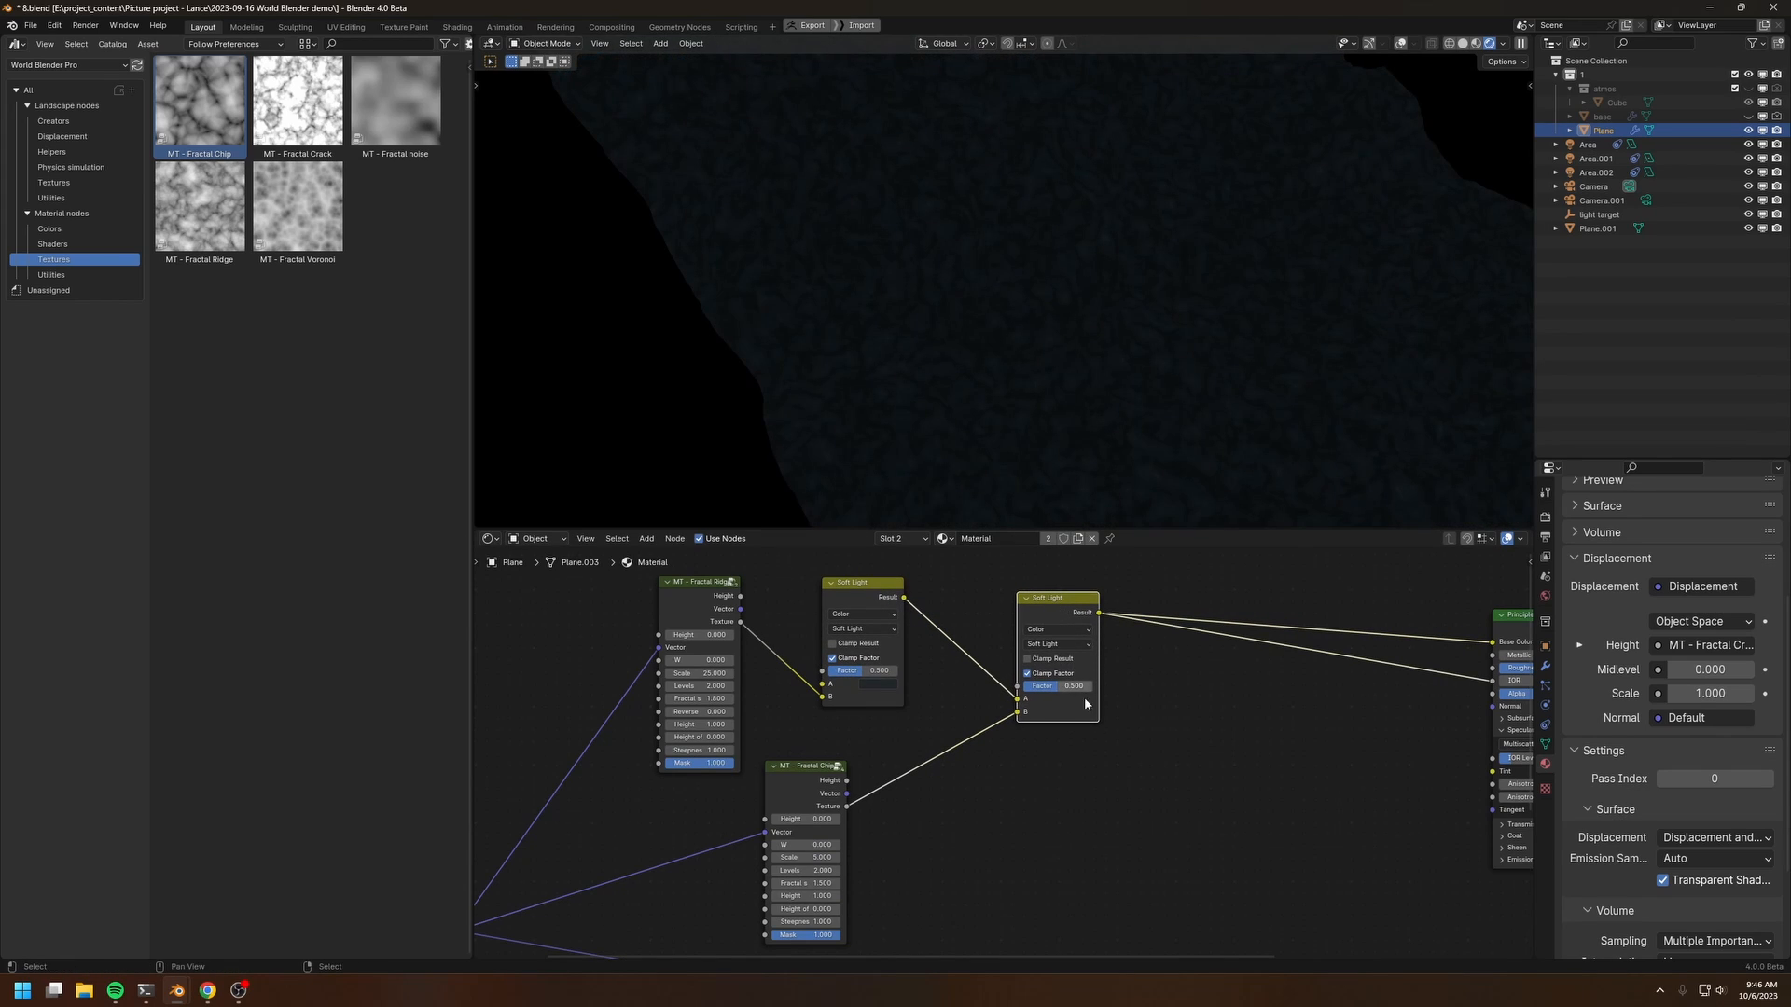
# Step: Set the Scale of the Fractal Chip node feeding the second Soft Light to 10
pyautogui.moveTo(1126, 785); pyautogui.dragTo(1173, 701, button='middle')
pyautogui.scroll(1, 1074, 750)
pyautogui.moveTo(1075, 750); pyautogui.dragTo(1148, 733, button='middle')
pyautogui.scroll(1, 1039, 747)
pyautogui.scroll(1, 1148, 733)
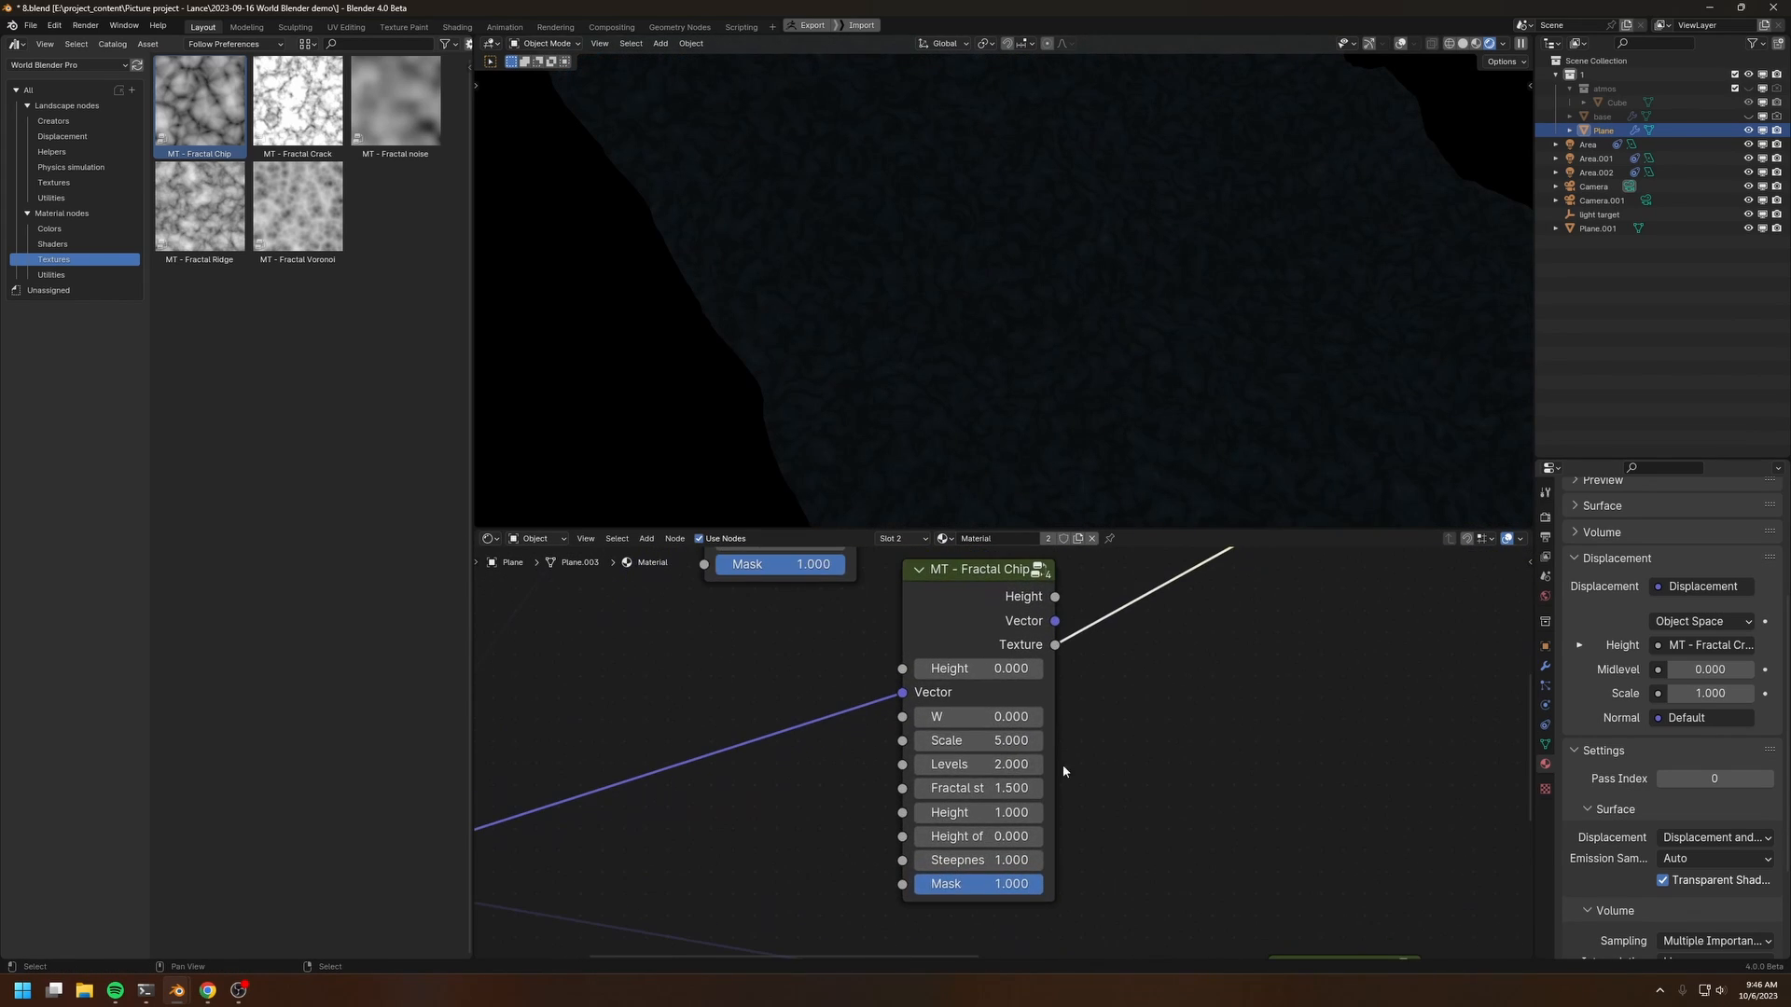
pyautogui.click(958, 737)
pyautogui.press('Return')
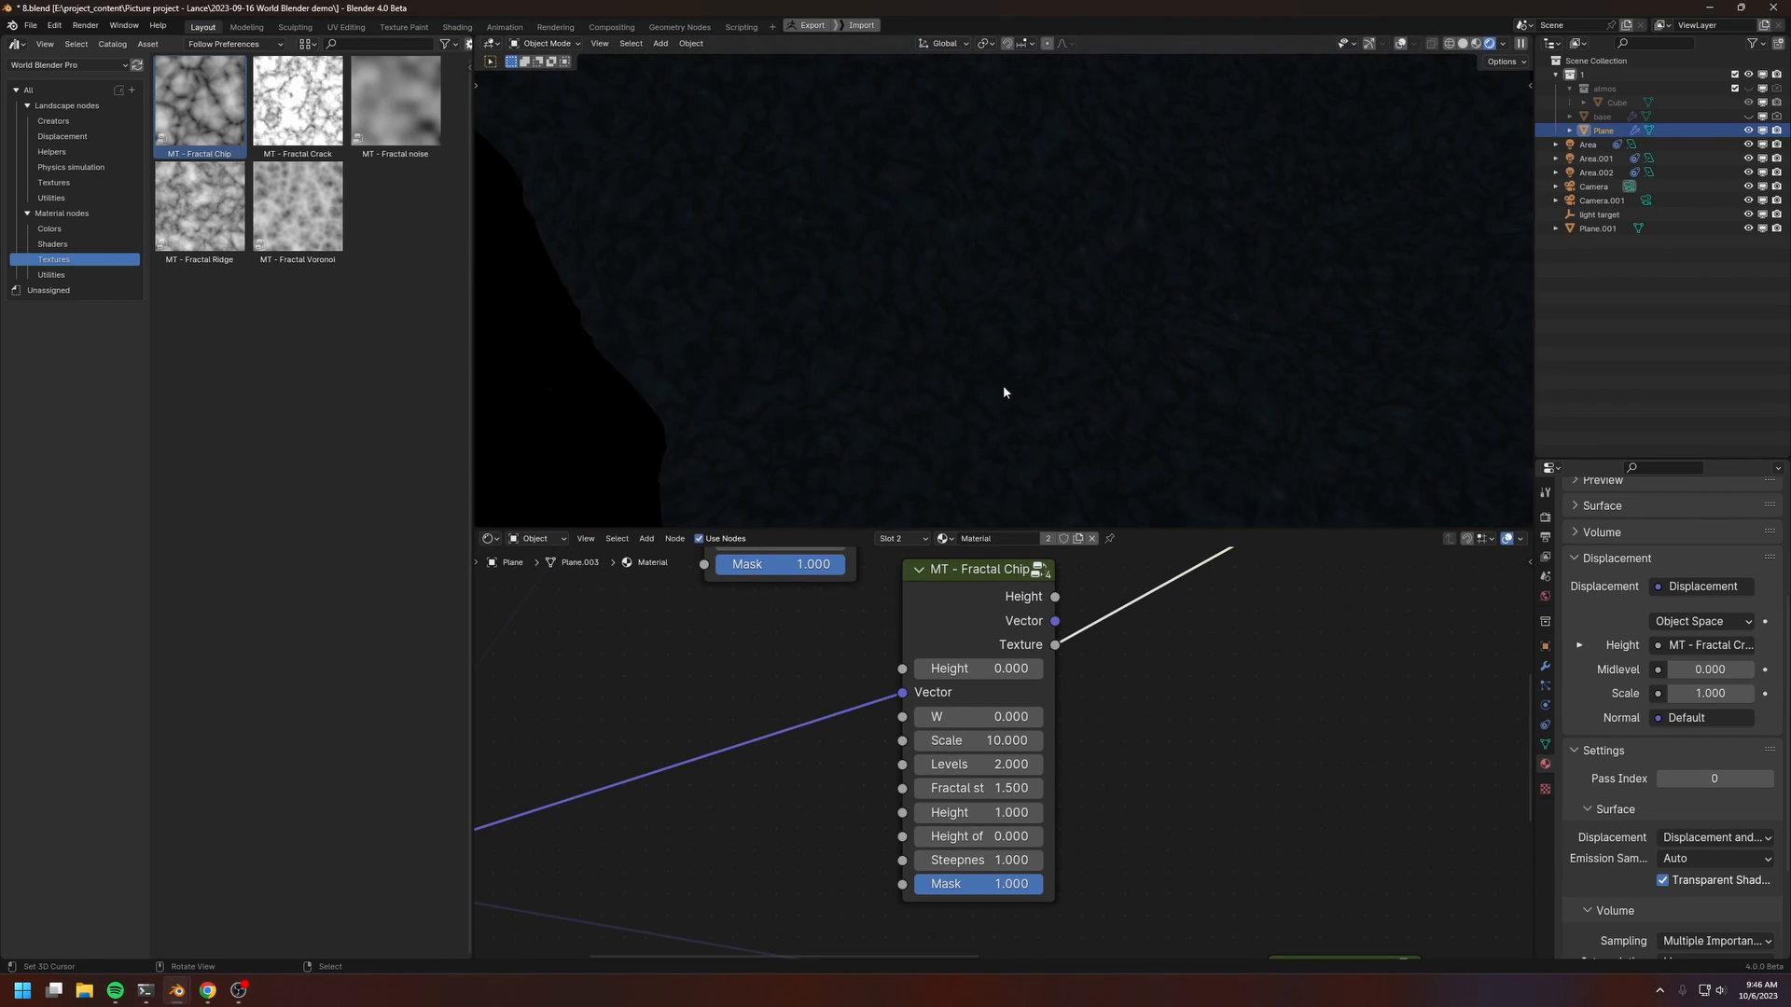
# Step: Brighten the first Soft Light node's A color to a lighter grey-blue and check the texture on the landscape
pyautogui.moveTo(1303, 725); pyautogui.dragTo(1186, 854, button='middle')
pyautogui.scroll(-2, 1002, 760)
pyautogui.moveTo(958, 670); pyautogui.dragTo(1056, 785, button='middle')
pyautogui.scroll(1, 1070, 751)
pyautogui.click(1099, 687)
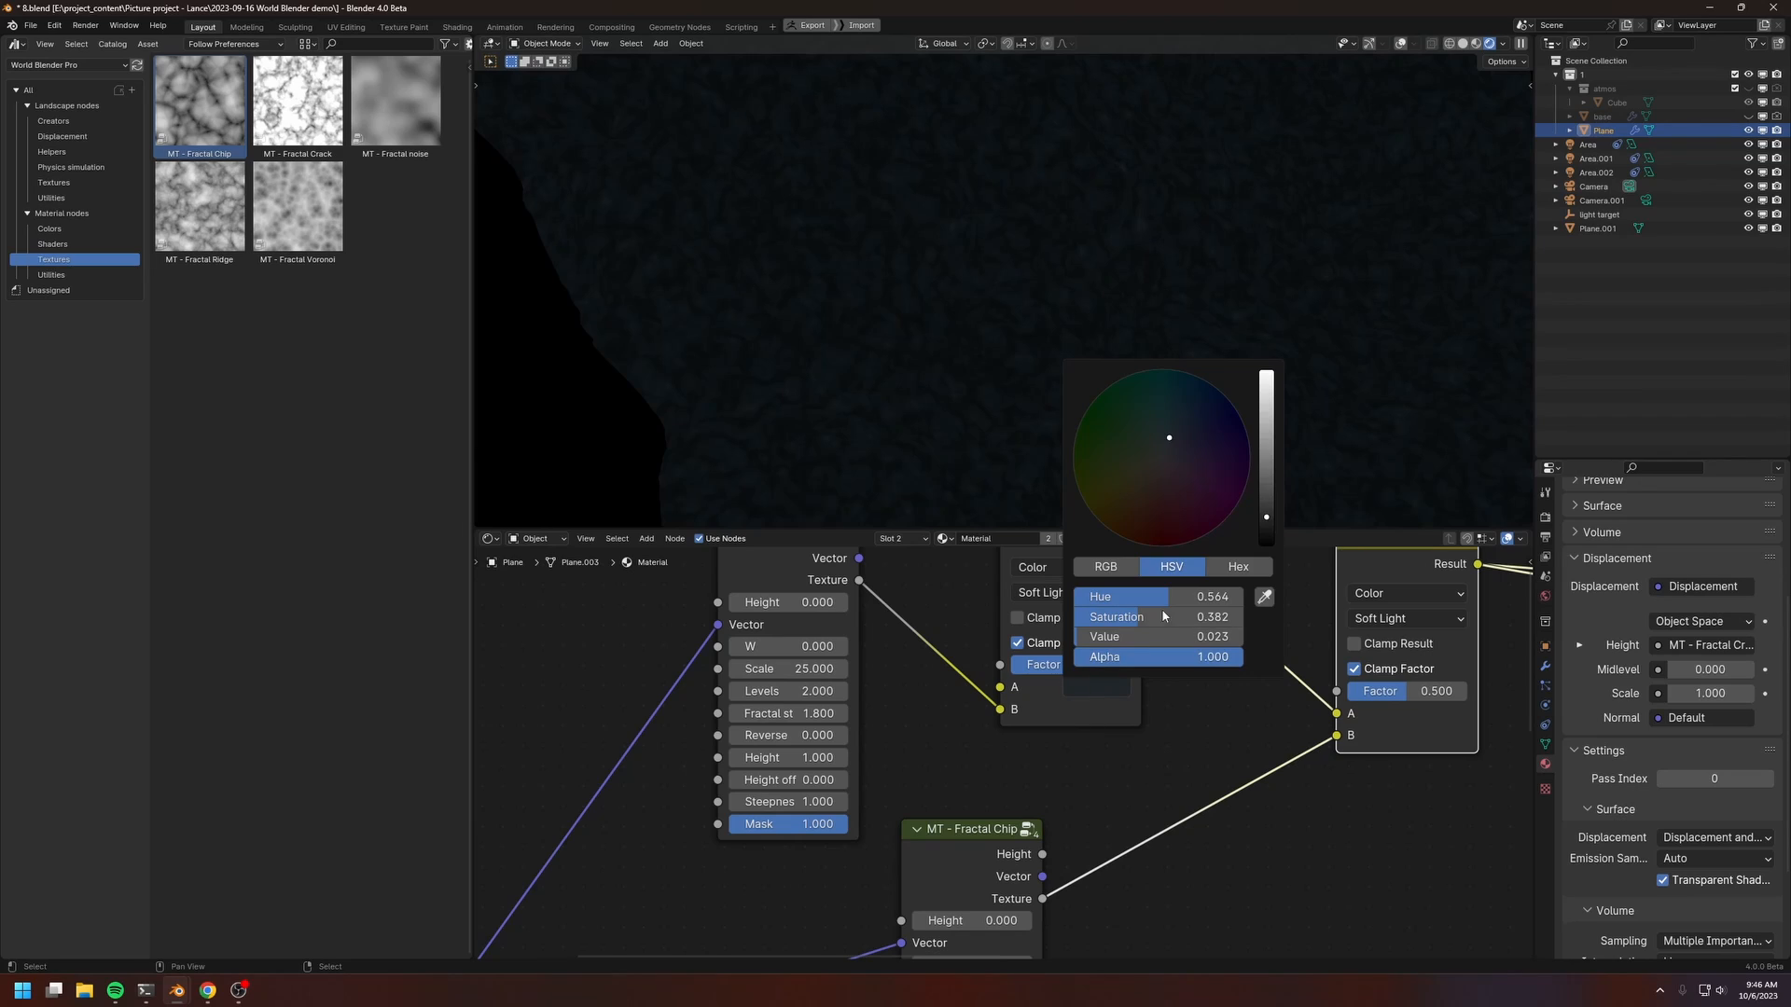
pyautogui.click(1260, 487)
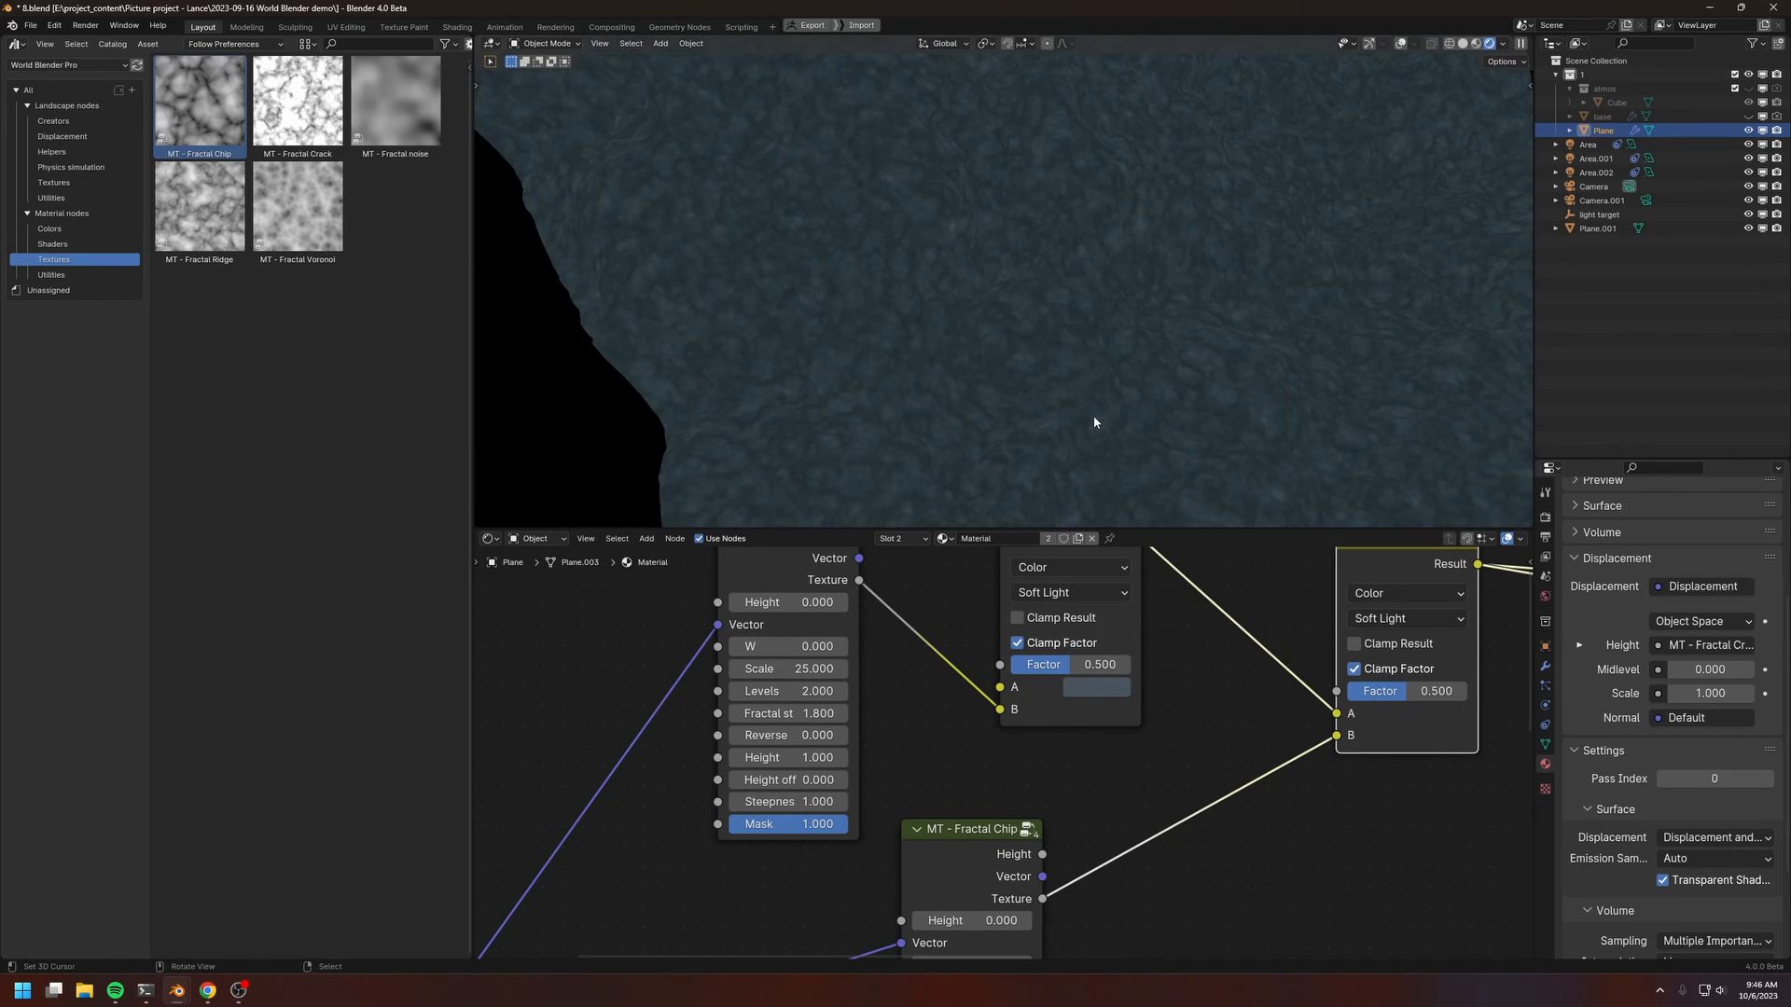
pyautogui.scroll(-2, 1081, 415)
pyautogui.scroll(-2, 1155, 784)
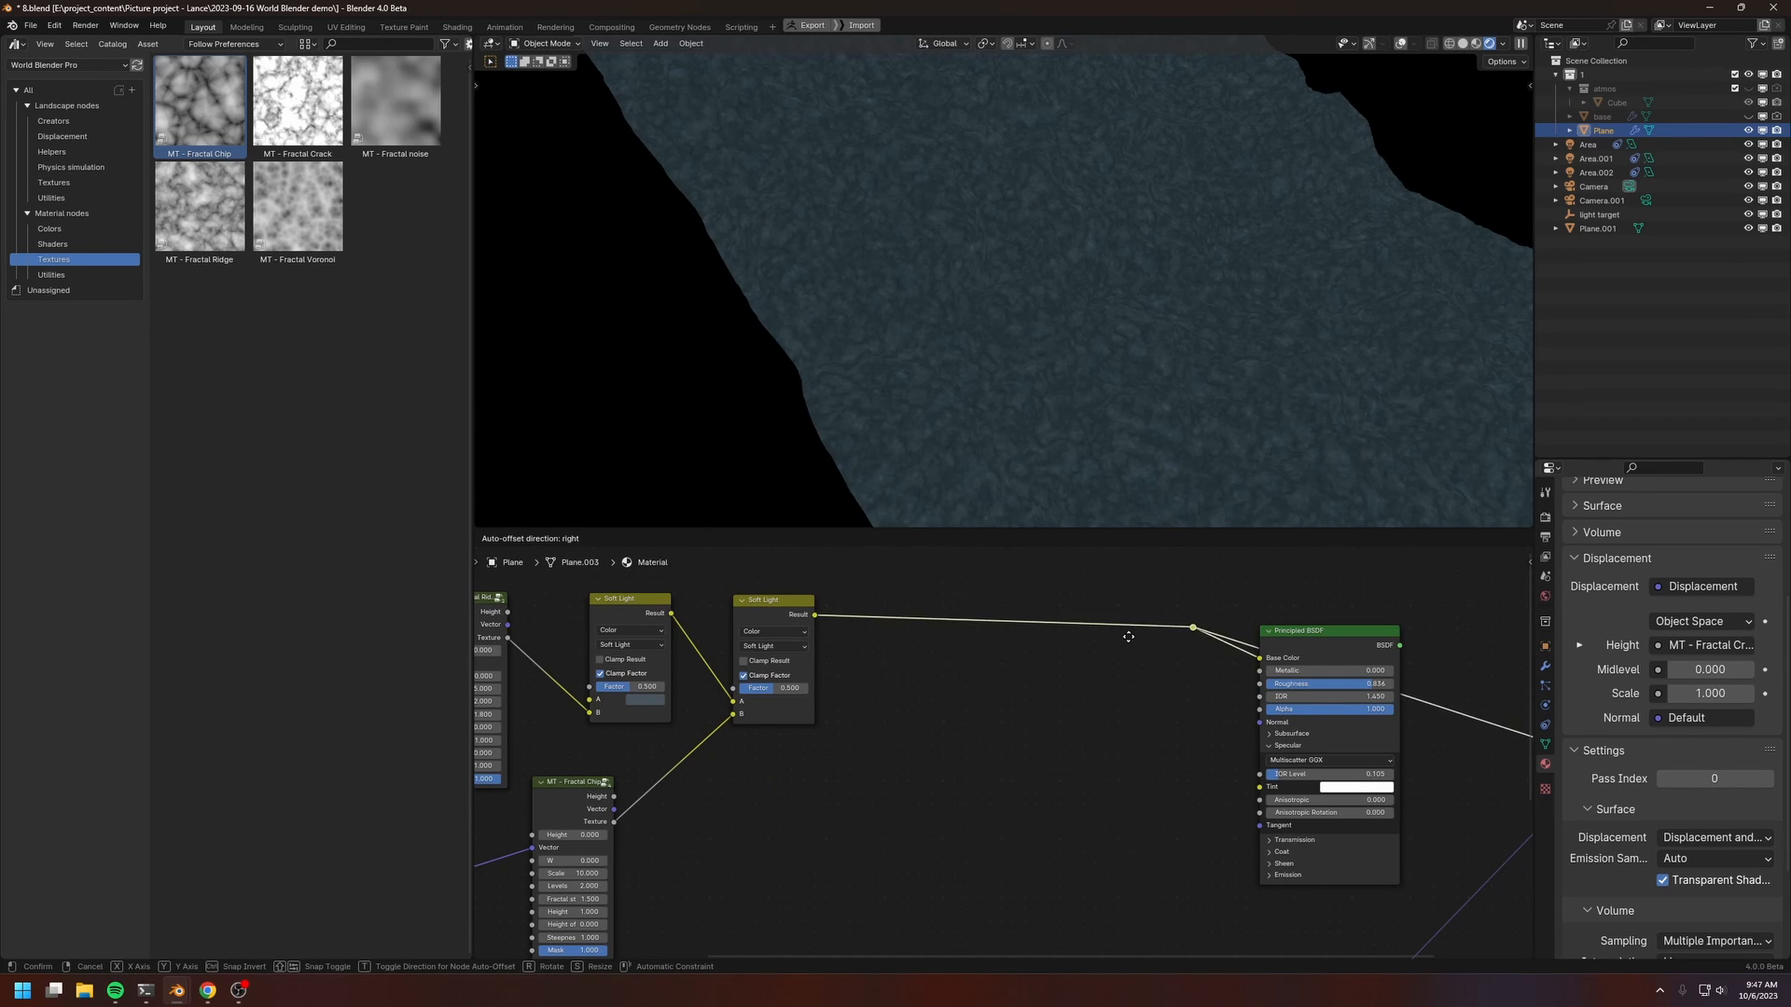
# Step: Place a reroute point on the second Soft Light's output near the Principled BSDF and tuck the Fractal Chip node beneath the Soft Light nodes
pyautogui.click(1127, 625)
pyautogui.moveTo(744, 790); pyautogui.dragTo(1069, 699, button='middle')
pyautogui.moveTo(921, 705); pyautogui.dragTo(947, 667)
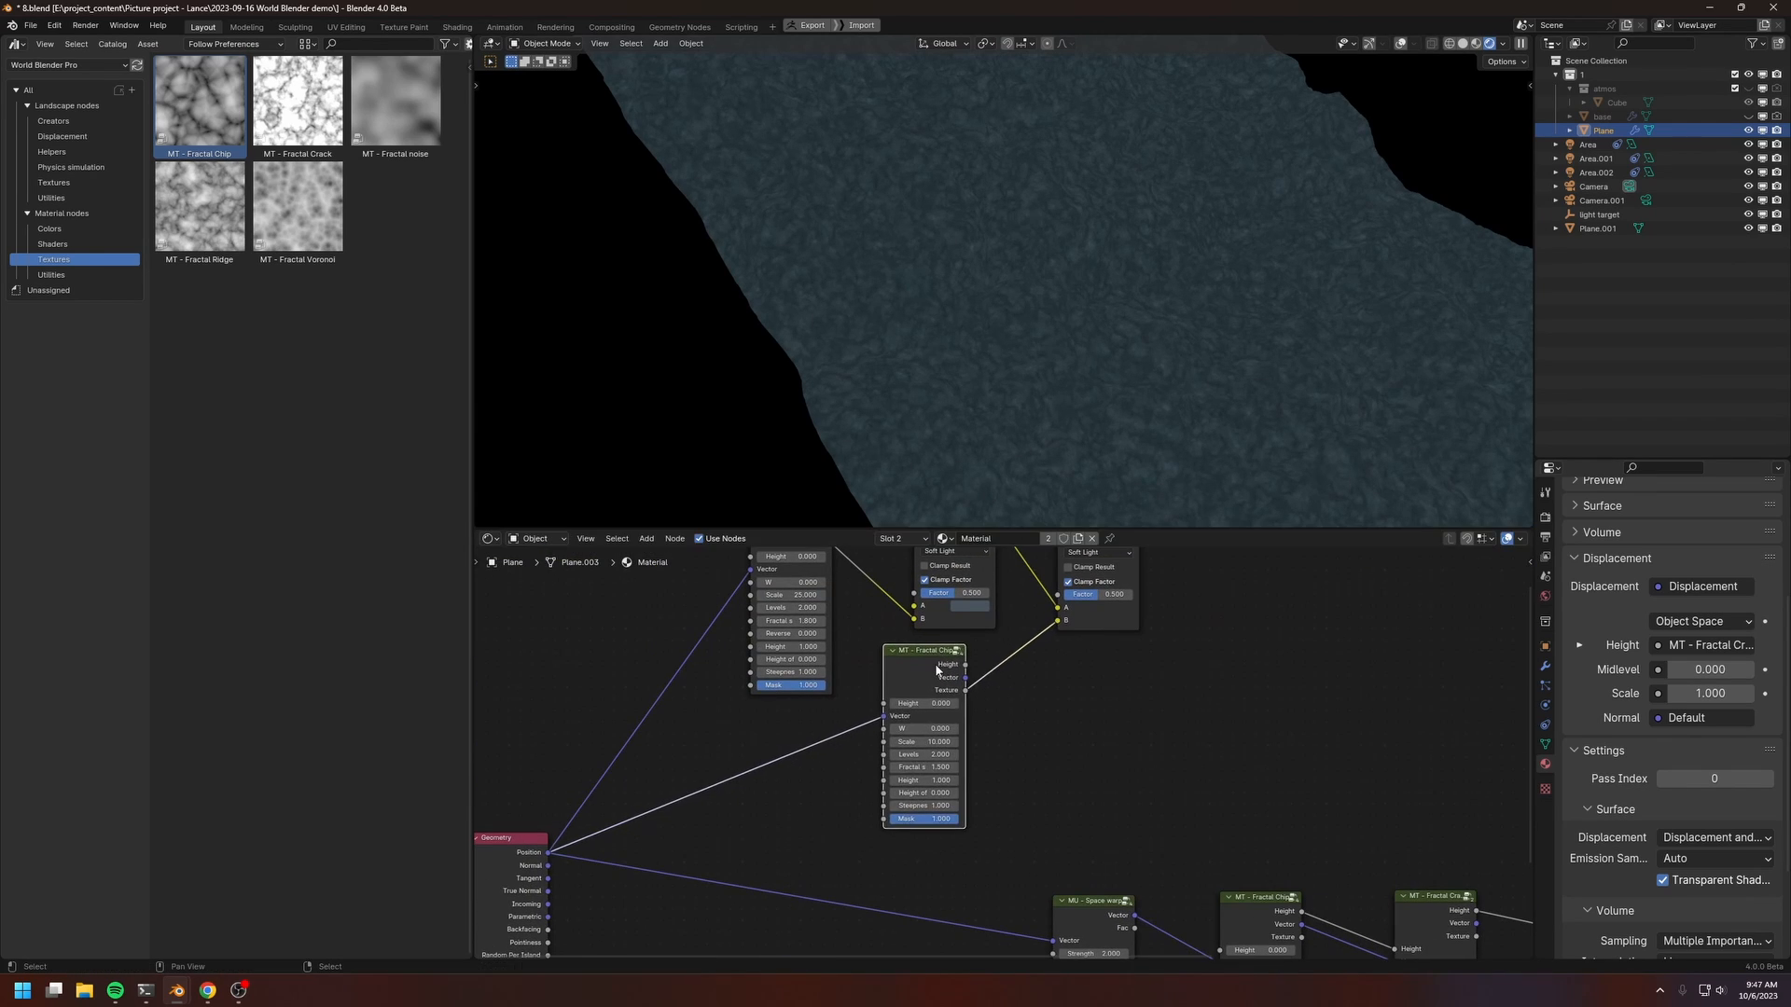
# Step: Move the Fractal Ridge, Fractal Chip and both Soft Light nodes together farther above the displacement chain
pyautogui.scroll(-3, 948, 670)
pyautogui.moveTo(947, 670); pyautogui.dragTo(981, 743, button='middle')
pyautogui.moveTo(776, 791); pyautogui.dragTo(1203, 675)
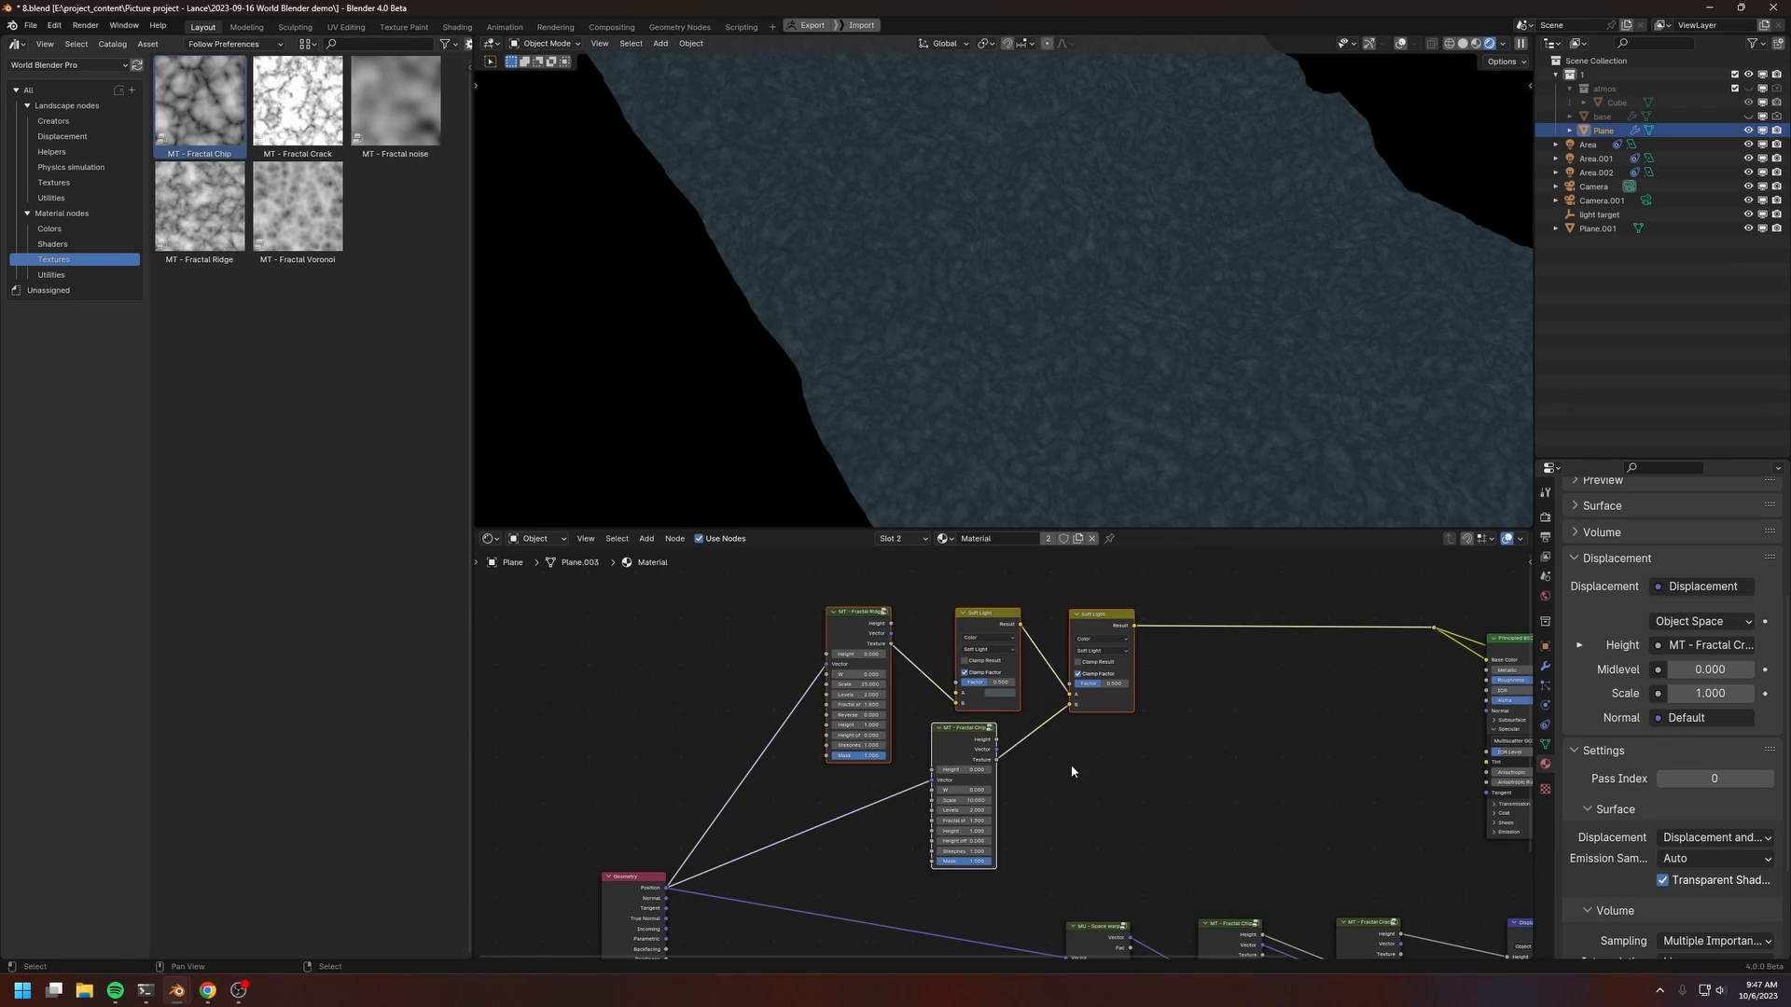
pyautogui.press('g')
pyautogui.click(1057, 660)
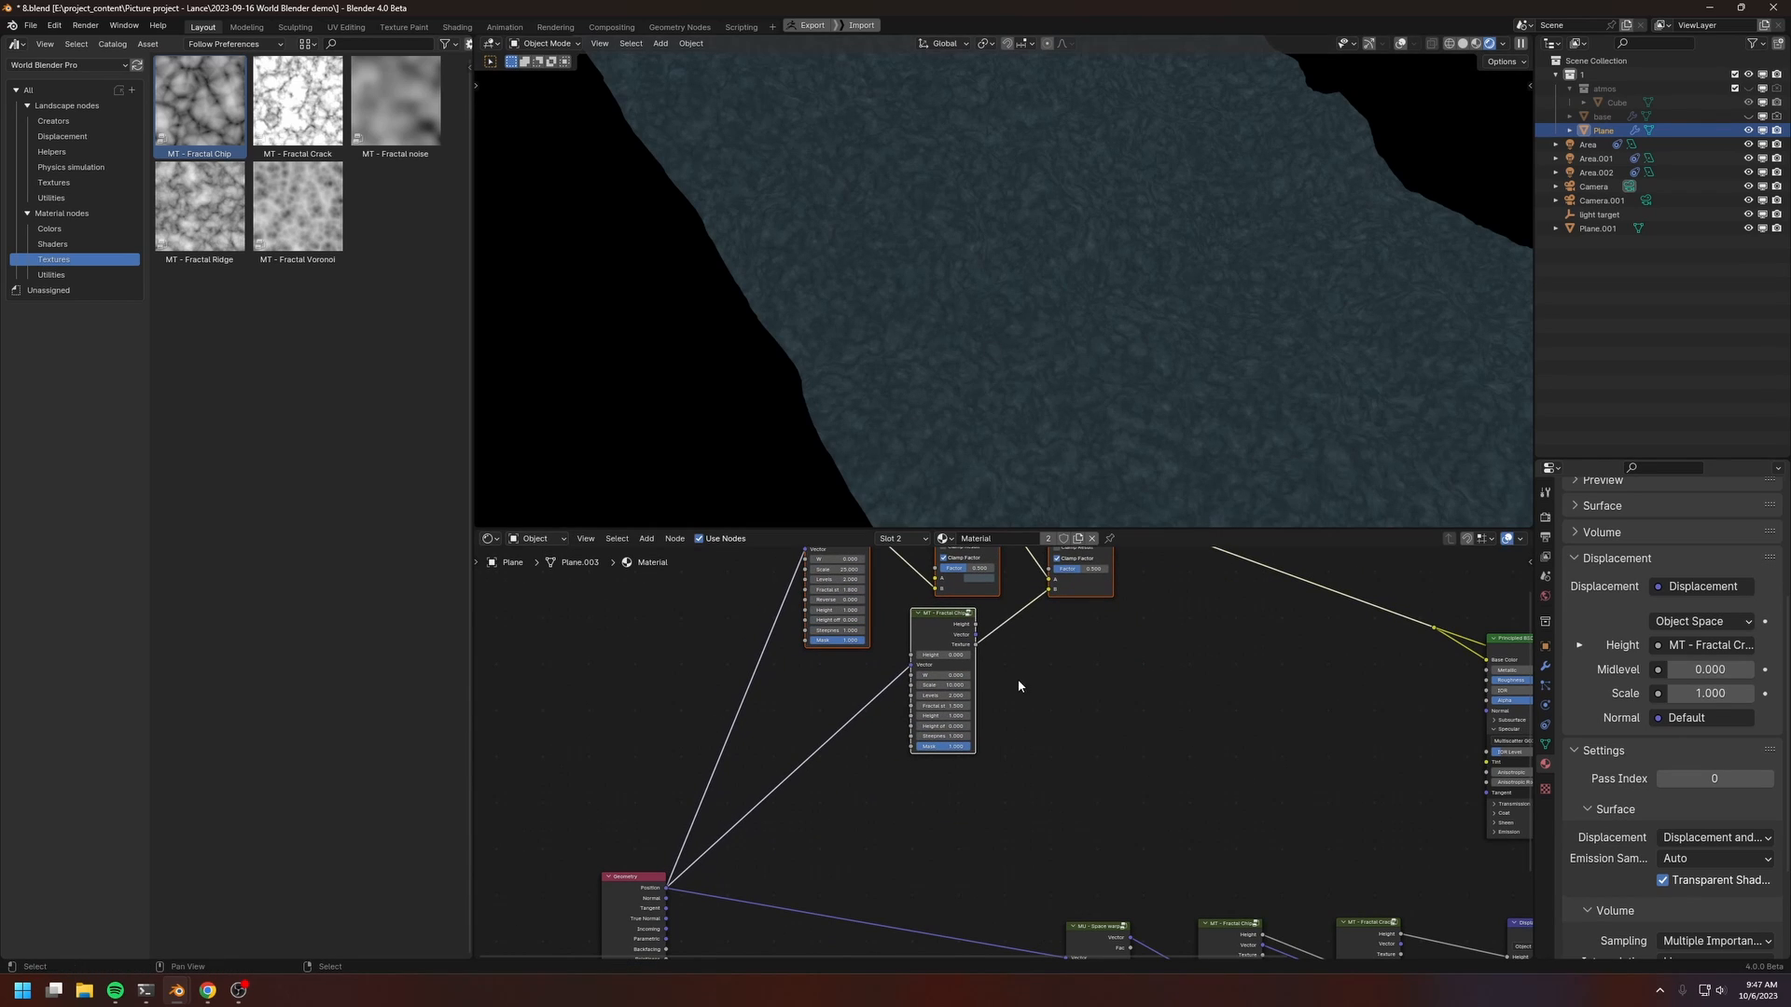
# Step: Add a Voronoi Texture node beside the color branch's Fractal Chip node, above the displacement chain
pyautogui.moveTo(1054, 806); pyautogui.dragTo(1123, 771, button='middle')
pyautogui.scroll(2, 1123, 771)
pyautogui.moveTo(1171, 651); pyautogui.dragTo(1032, 652, button='middle')
pyautogui.hotkey('shift', 'a')
pyautogui.moveTo(1003, 658)
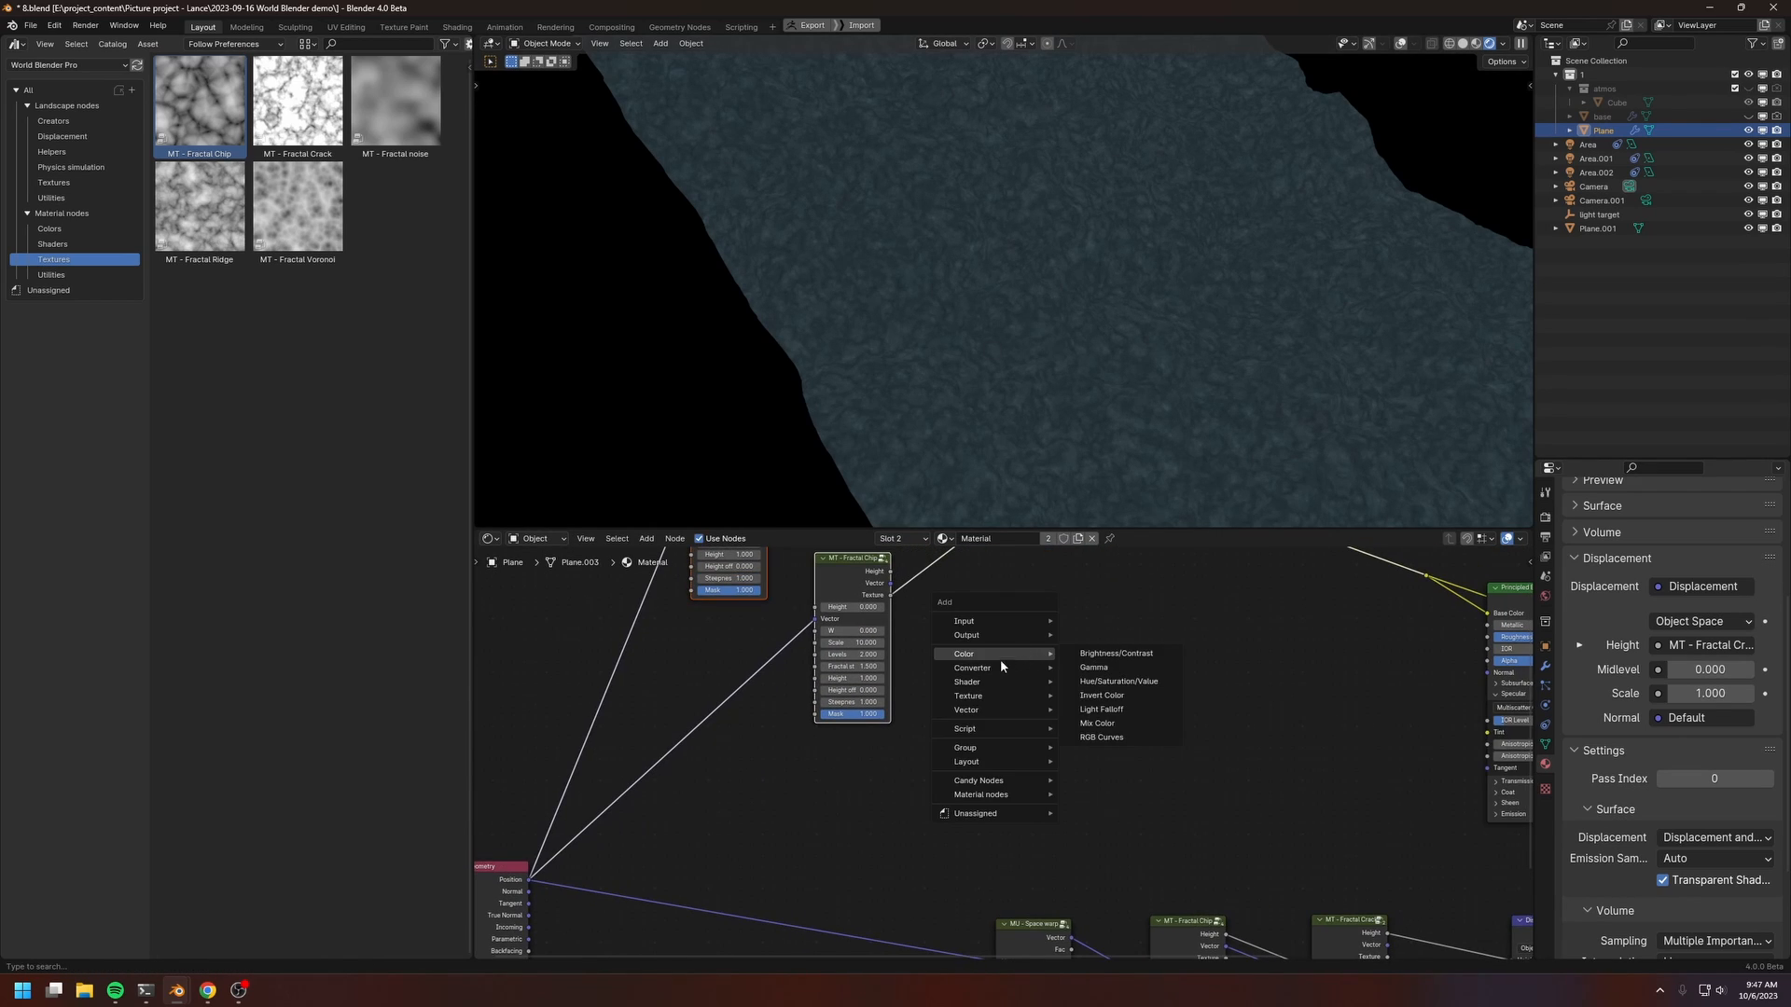
pyautogui.moveTo(982, 699)
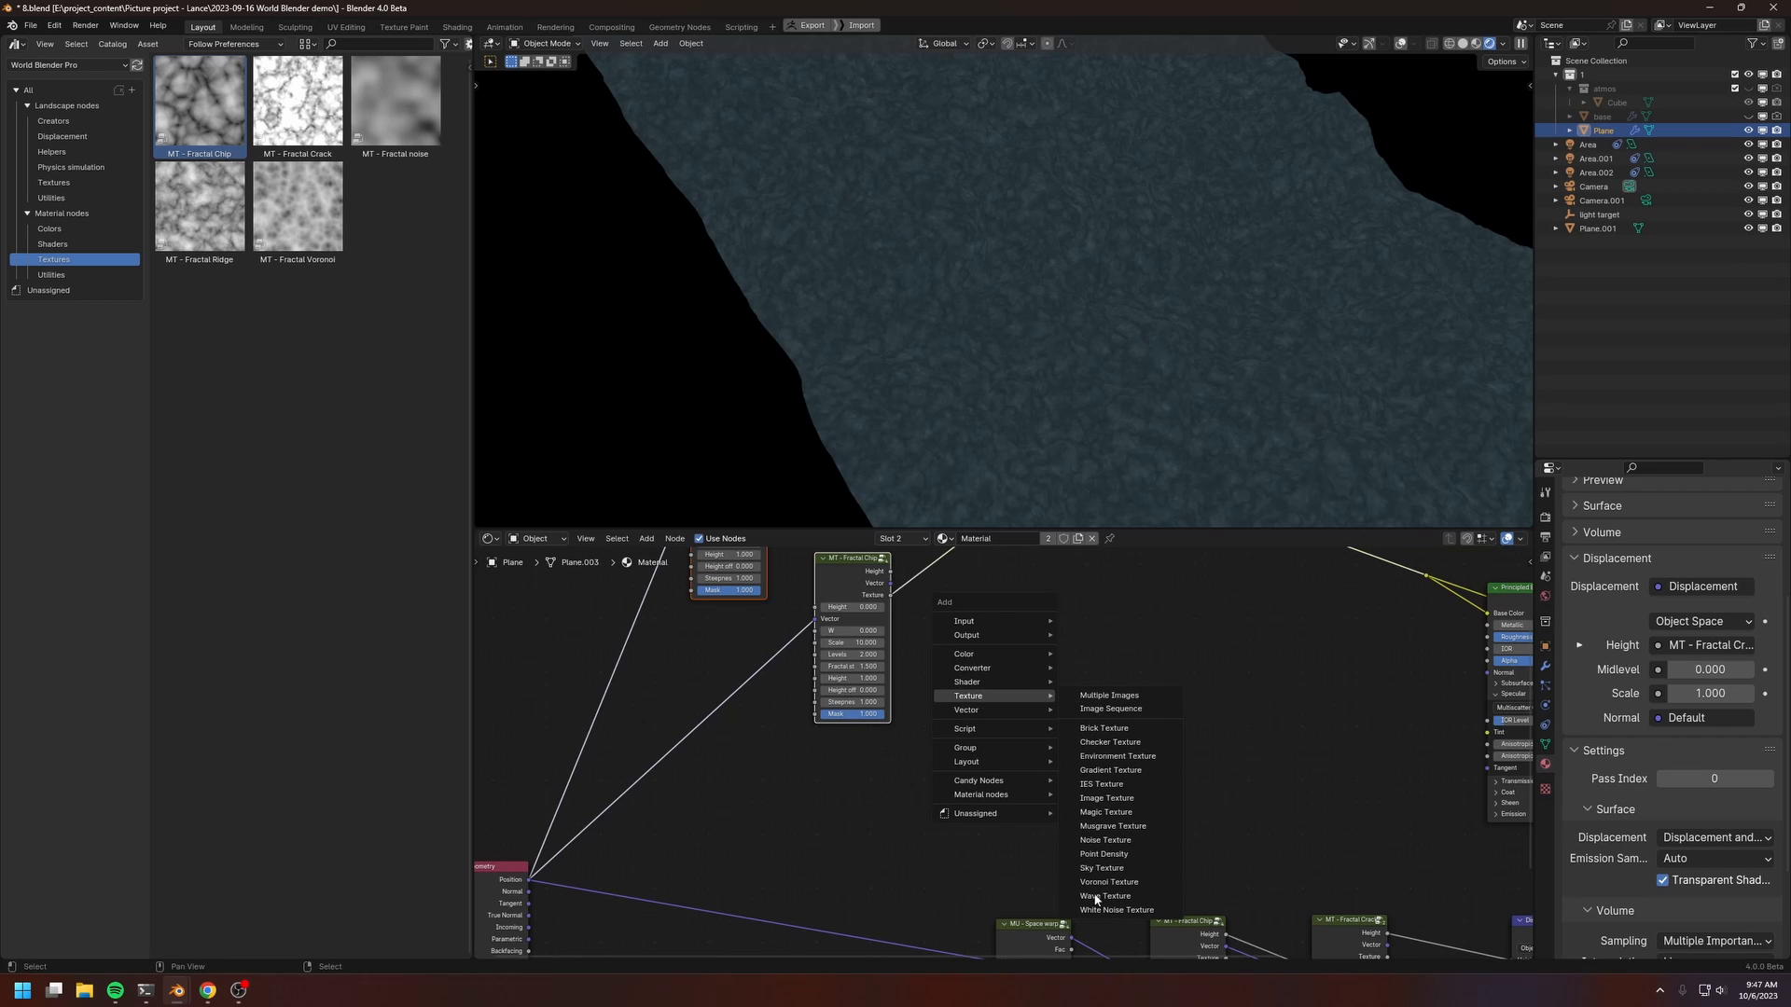
pyautogui.click(1108, 881)
pyautogui.click(991, 646)
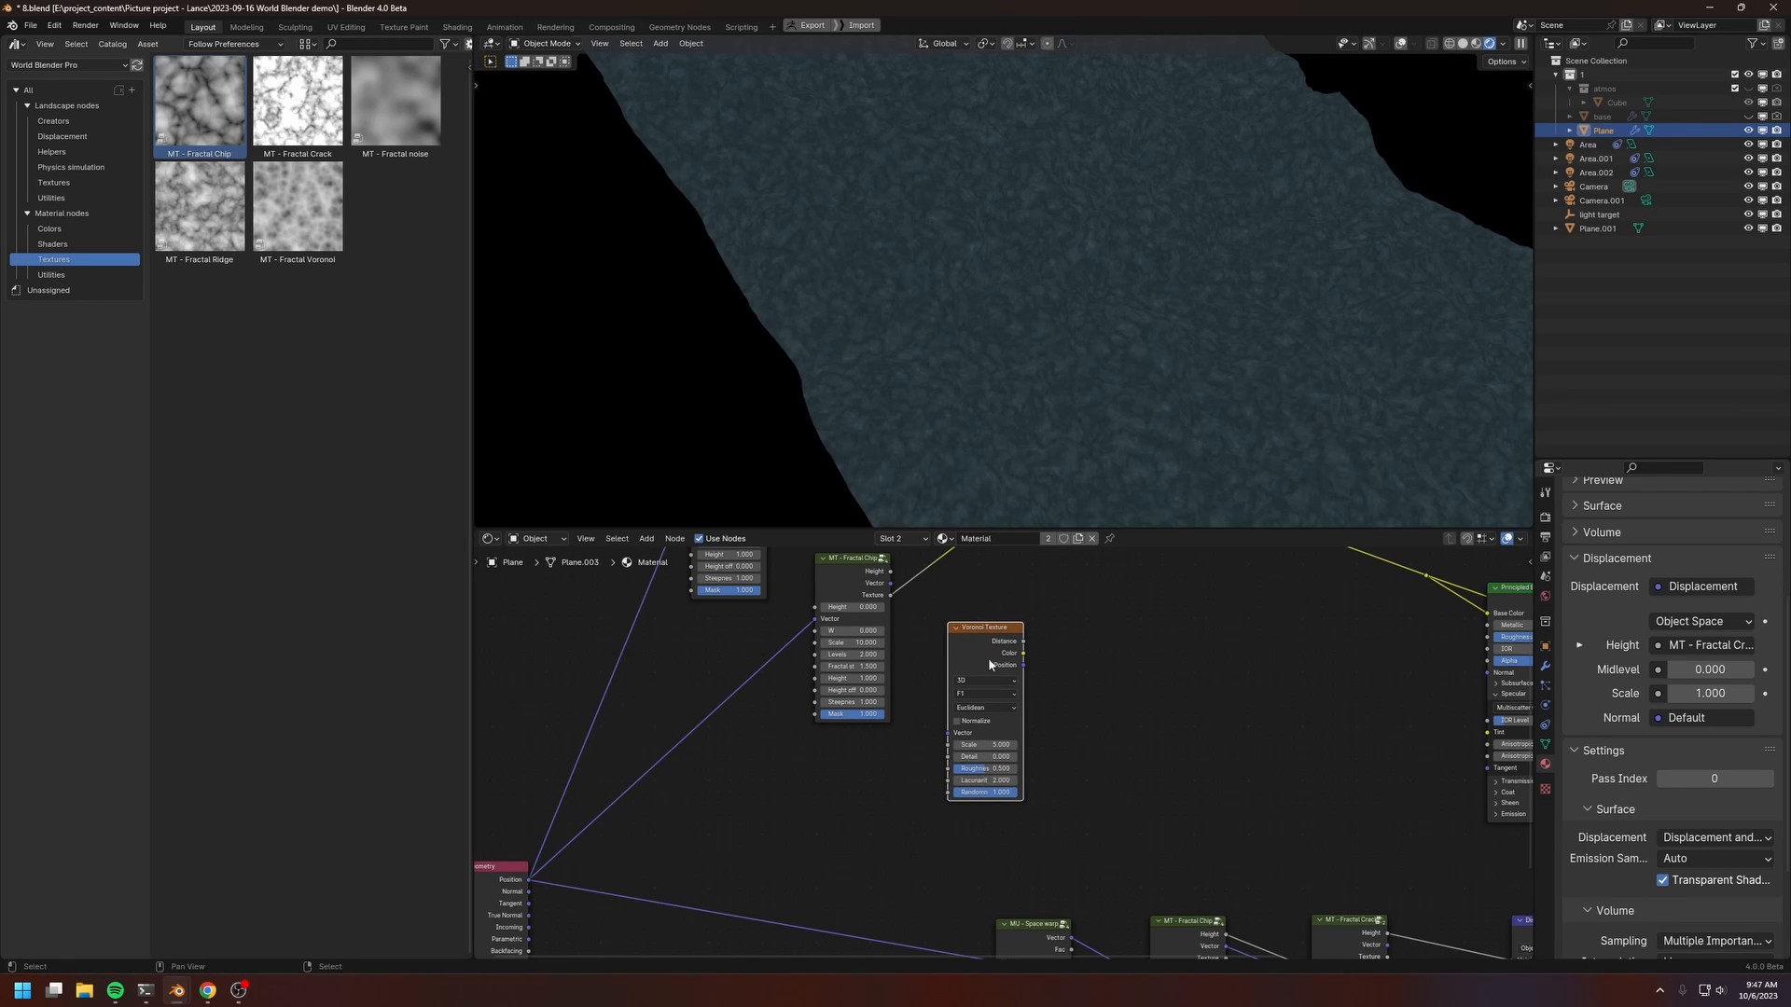
# Step: Add a reroute point on the Geometry Position link, connect it to the Voronoi Texture's Vector input, and place the Voronoi node beside Fractal Chip
pyautogui.moveTo(907, 680)
pyautogui.mouseDown(button='middle')
pyautogui.moveTo(1027, 596)
pyautogui.moveTo(896, 684)
pyautogui.moveTo(901, 698)
pyautogui.mouseUp(button='middle')
pyautogui.moveTo(1123, 571); pyautogui.dragTo(1081, 614)
pyautogui.moveTo(989, 642); pyautogui.dragTo(1003, 624, button='middle')
pyautogui.keyDown('shift'); pyautogui.moveTo(745, 647); pyautogui.dragTo(837, 708, button='right'); pyautogui.keyUp('shift')
pyautogui.moveTo(788, 673); pyautogui.dragTo(1054, 689)
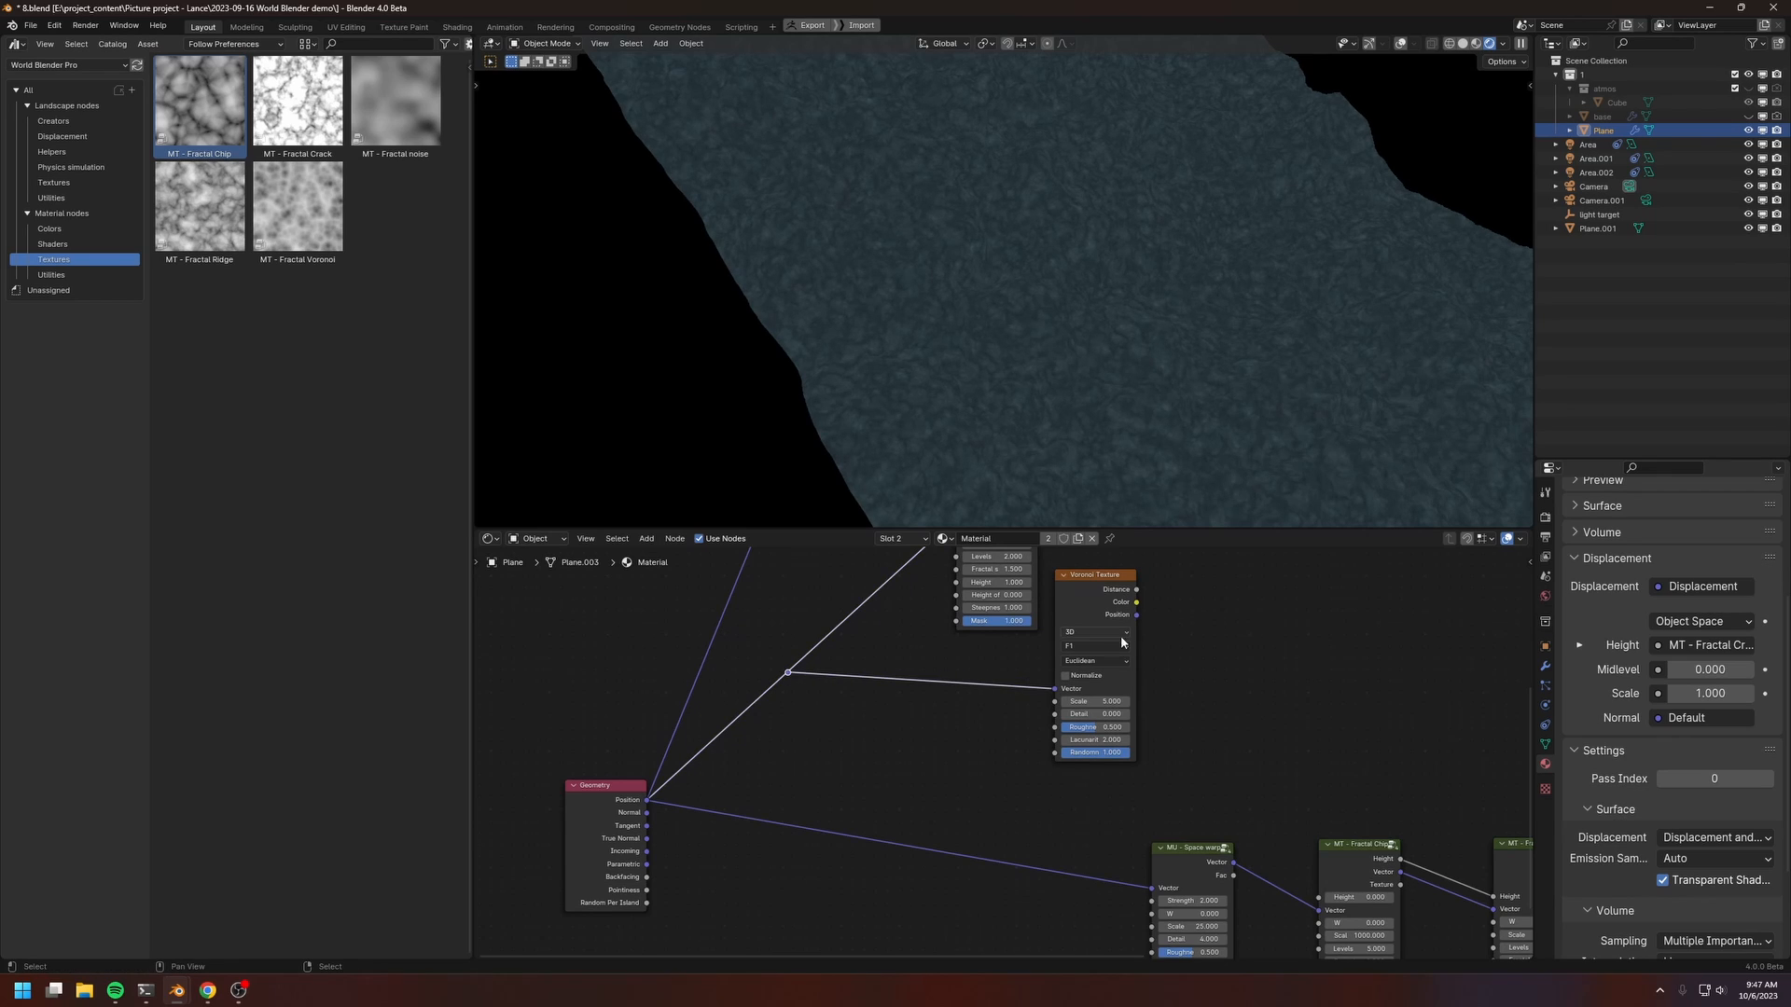
pyautogui.moveTo(1118, 615); pyautogui.dragTo(982, 723, button='middle')
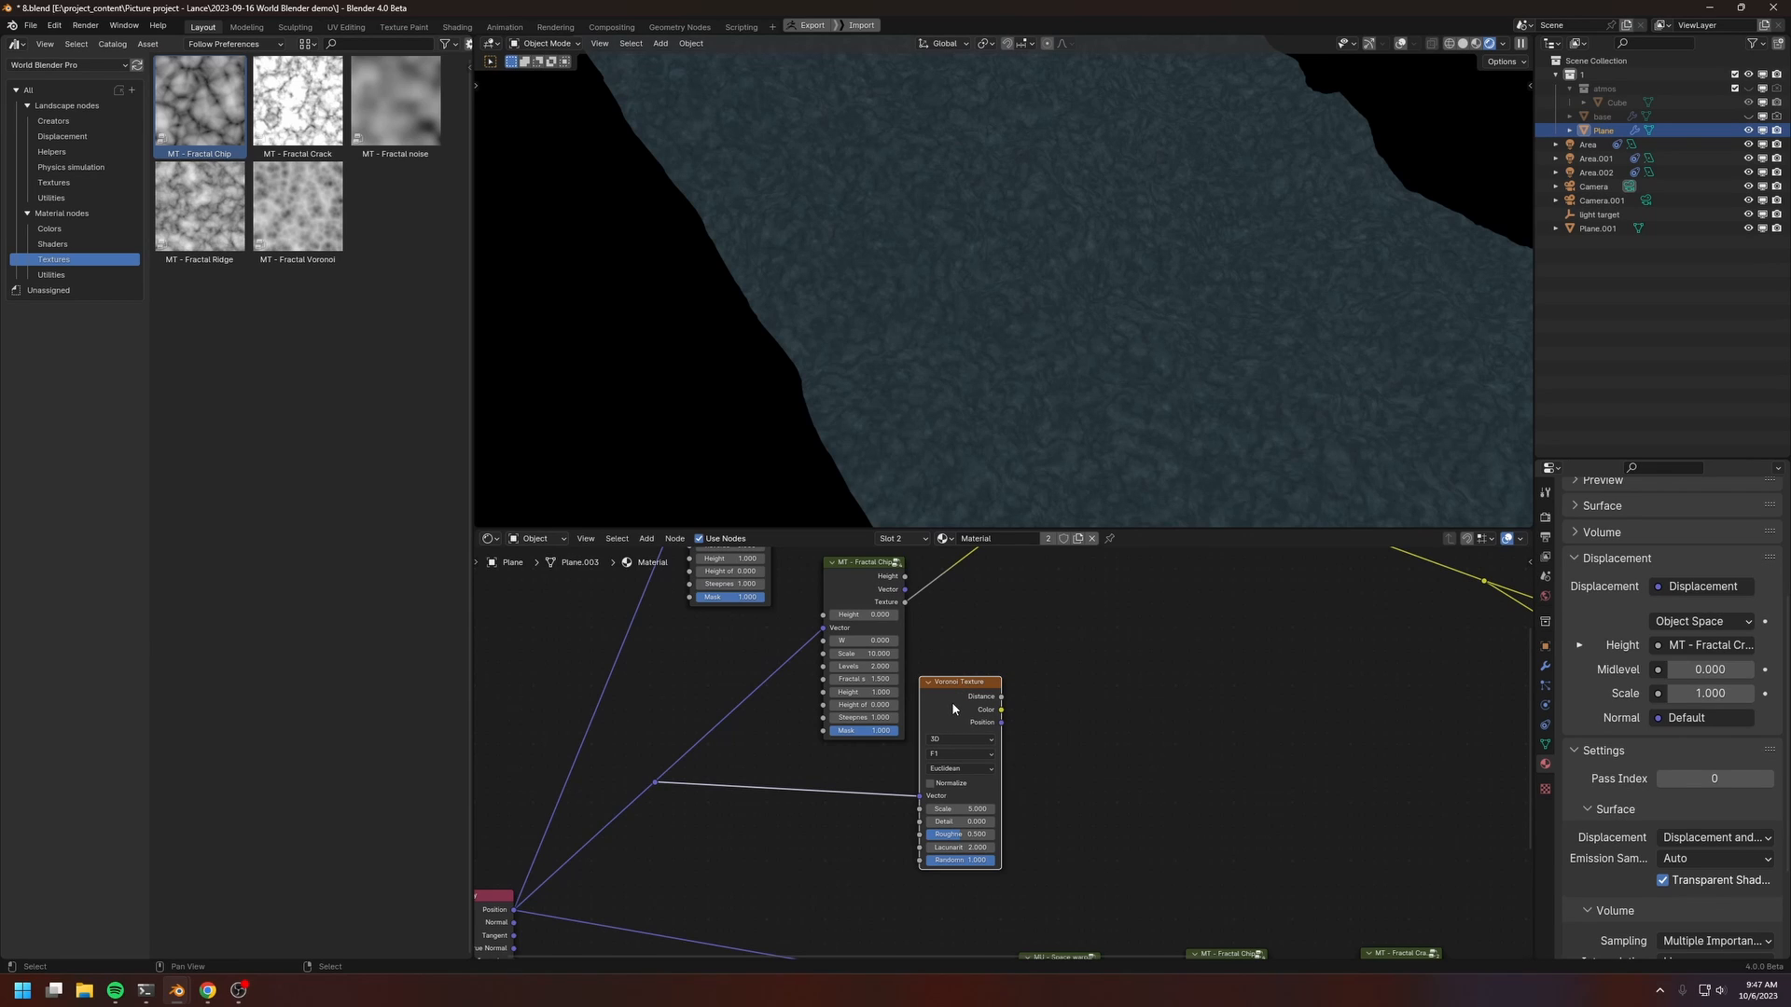
pyautogui.moveTo(957, 696); pyautogui.dragTo(960, 692)
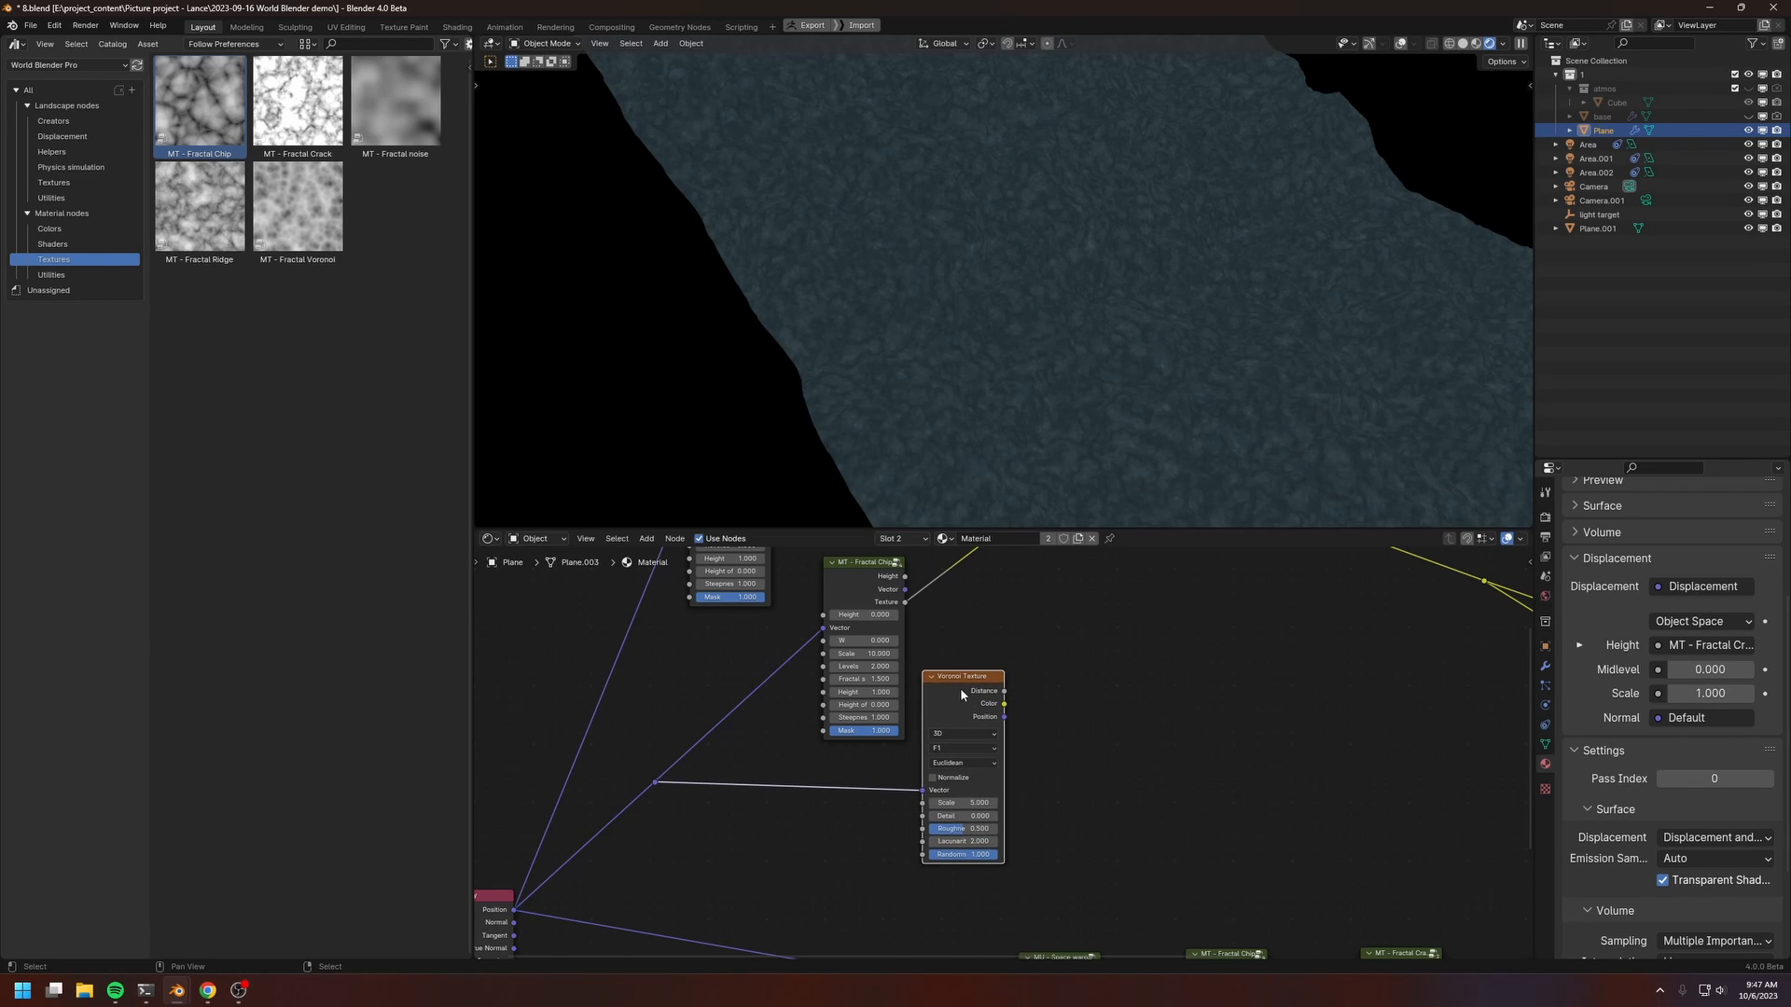
# Step: Preview the Voronoi Texture's Color output on the landscape and nudge the Fractal Chip node above it slightly
pyautogui.moveTo(995, 771); pyautogui.dragTo(974, 743, button='middle')
pyautogui.scroll(1, 972, 742)
pyautogui.moveTo(1124, 665); pyautogui.dragTo(1055, 623, button='middle')
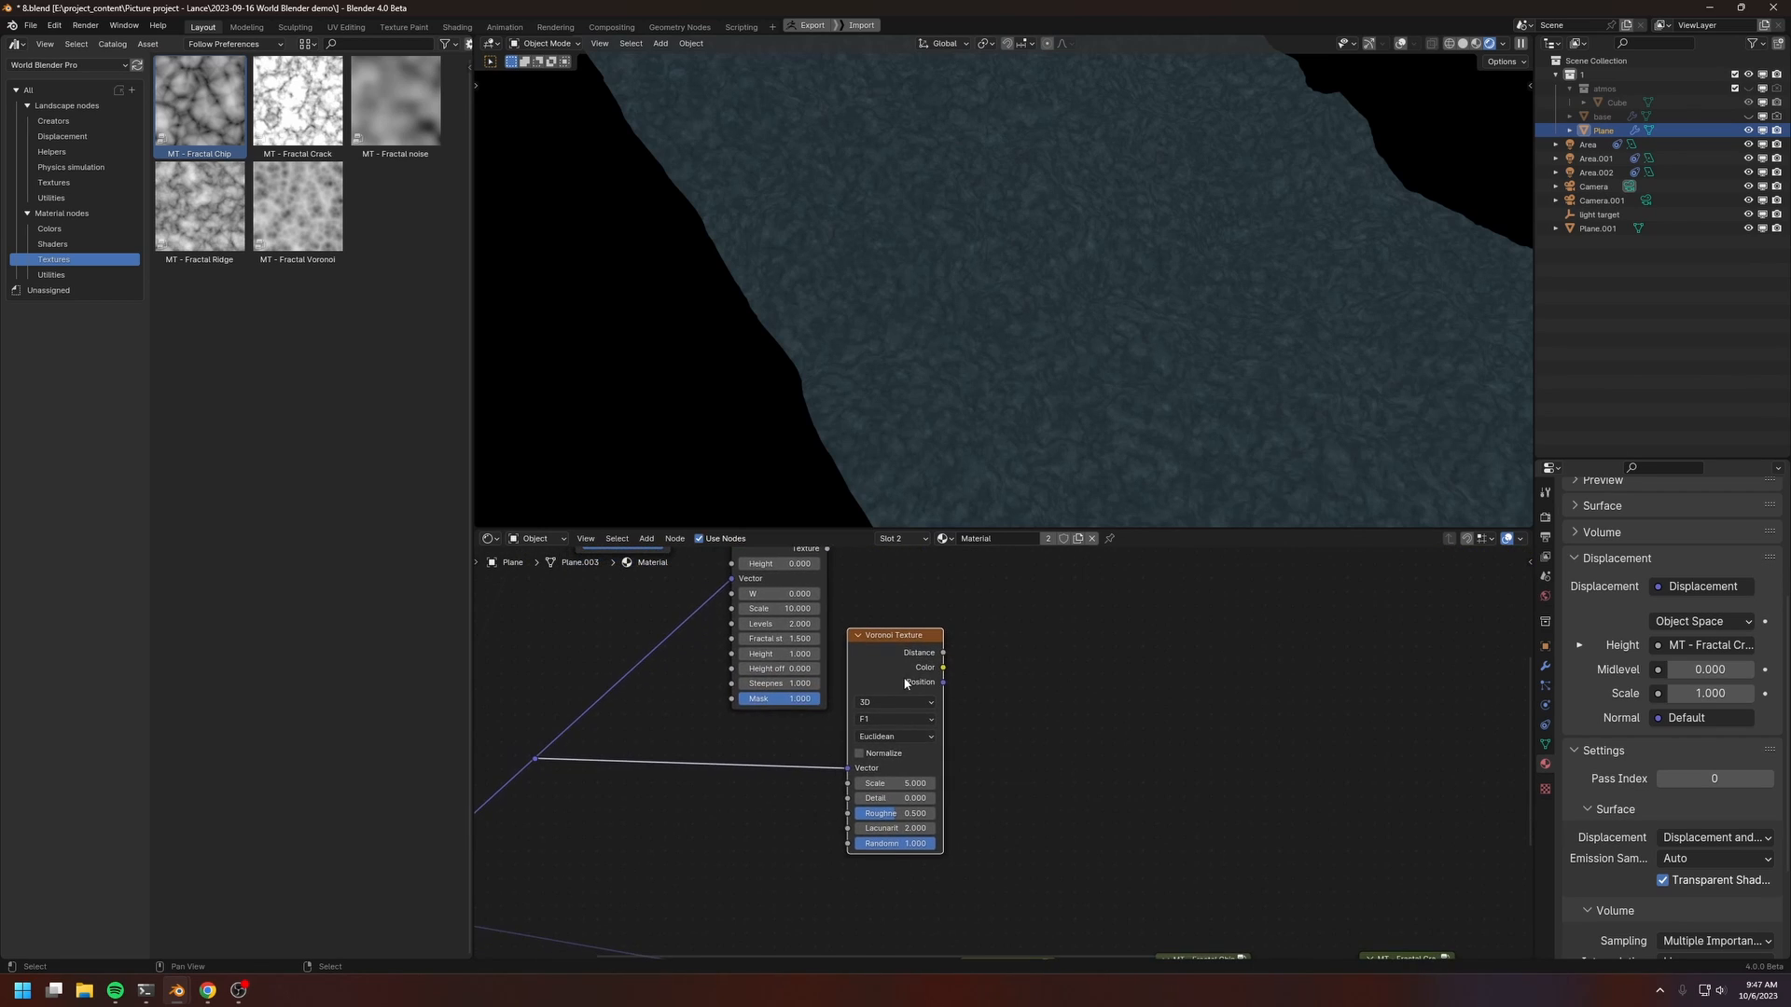
pyautogui.keyDown('ctrl'); pyautogui.keyDown('shift'); pyautogui.click(908, 682); pyautogui.keyUp('shift'); pyautogui.keyUp('ctrl')
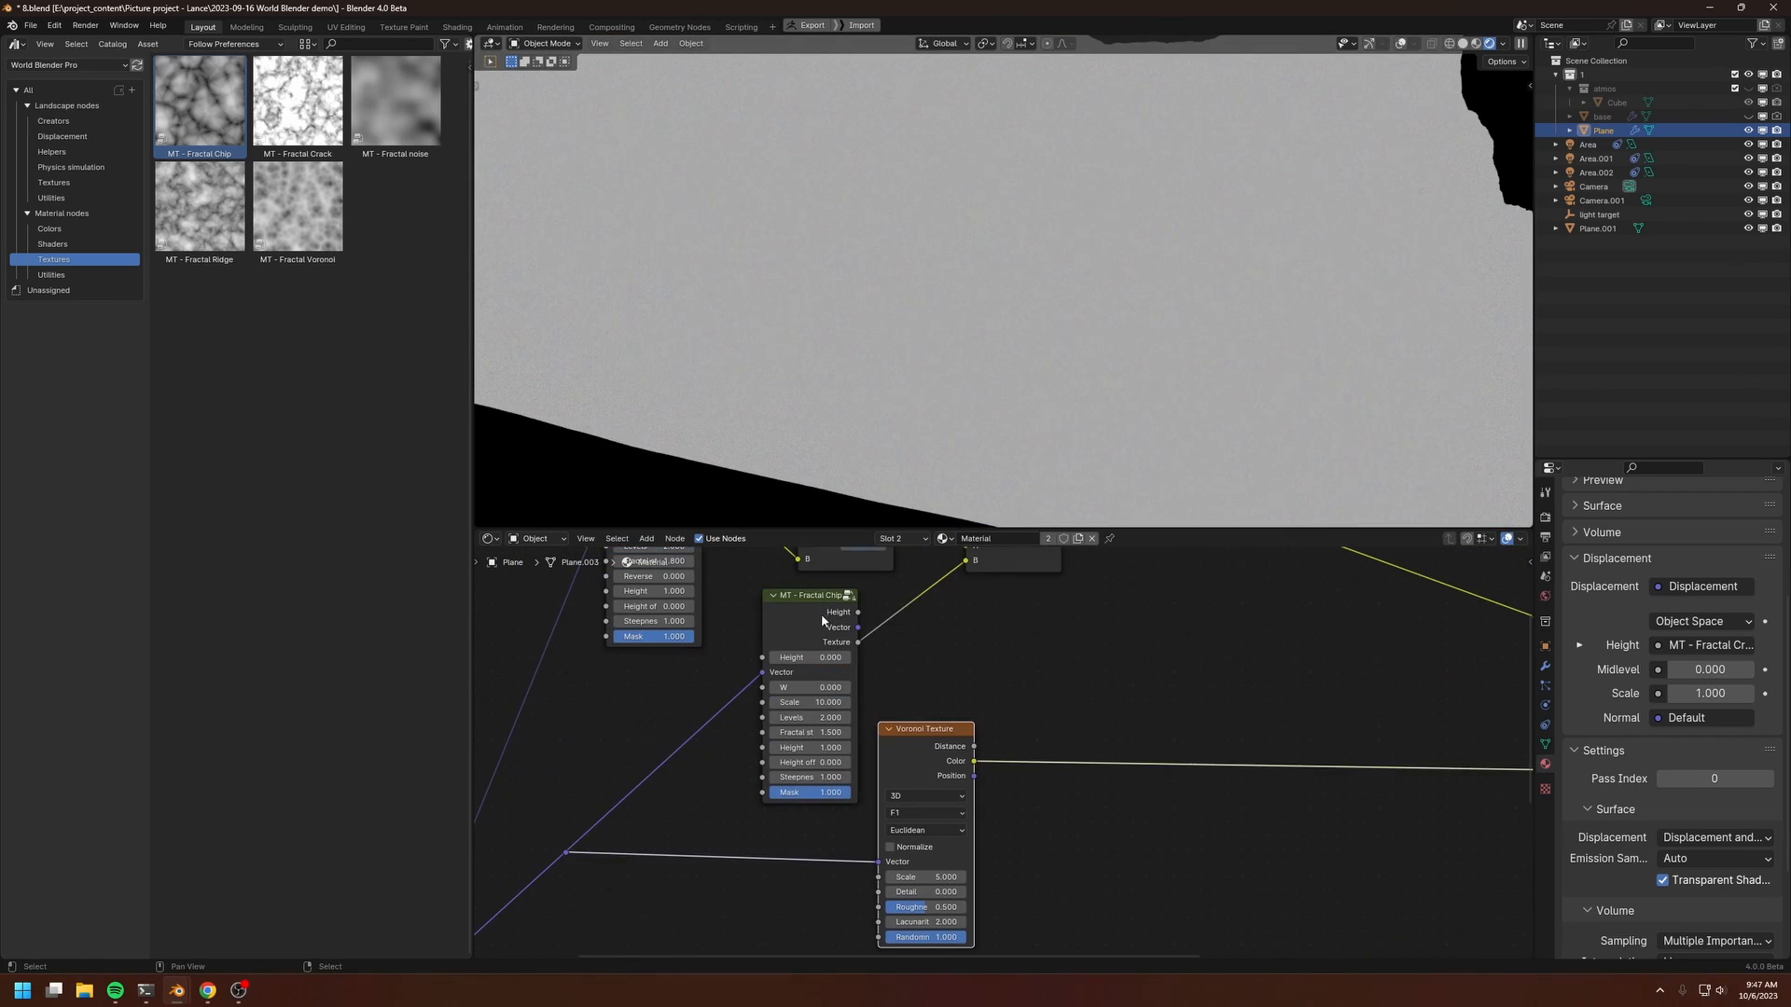
pyautogui.moveTo(822, 621); pyautogui.dragTo(814, 632)
pyautogui.moveTo(1031, 704); pyautogui.dragTo(1054, 572, button='middle')
pyautogui.scroll(1, 1054, 572)
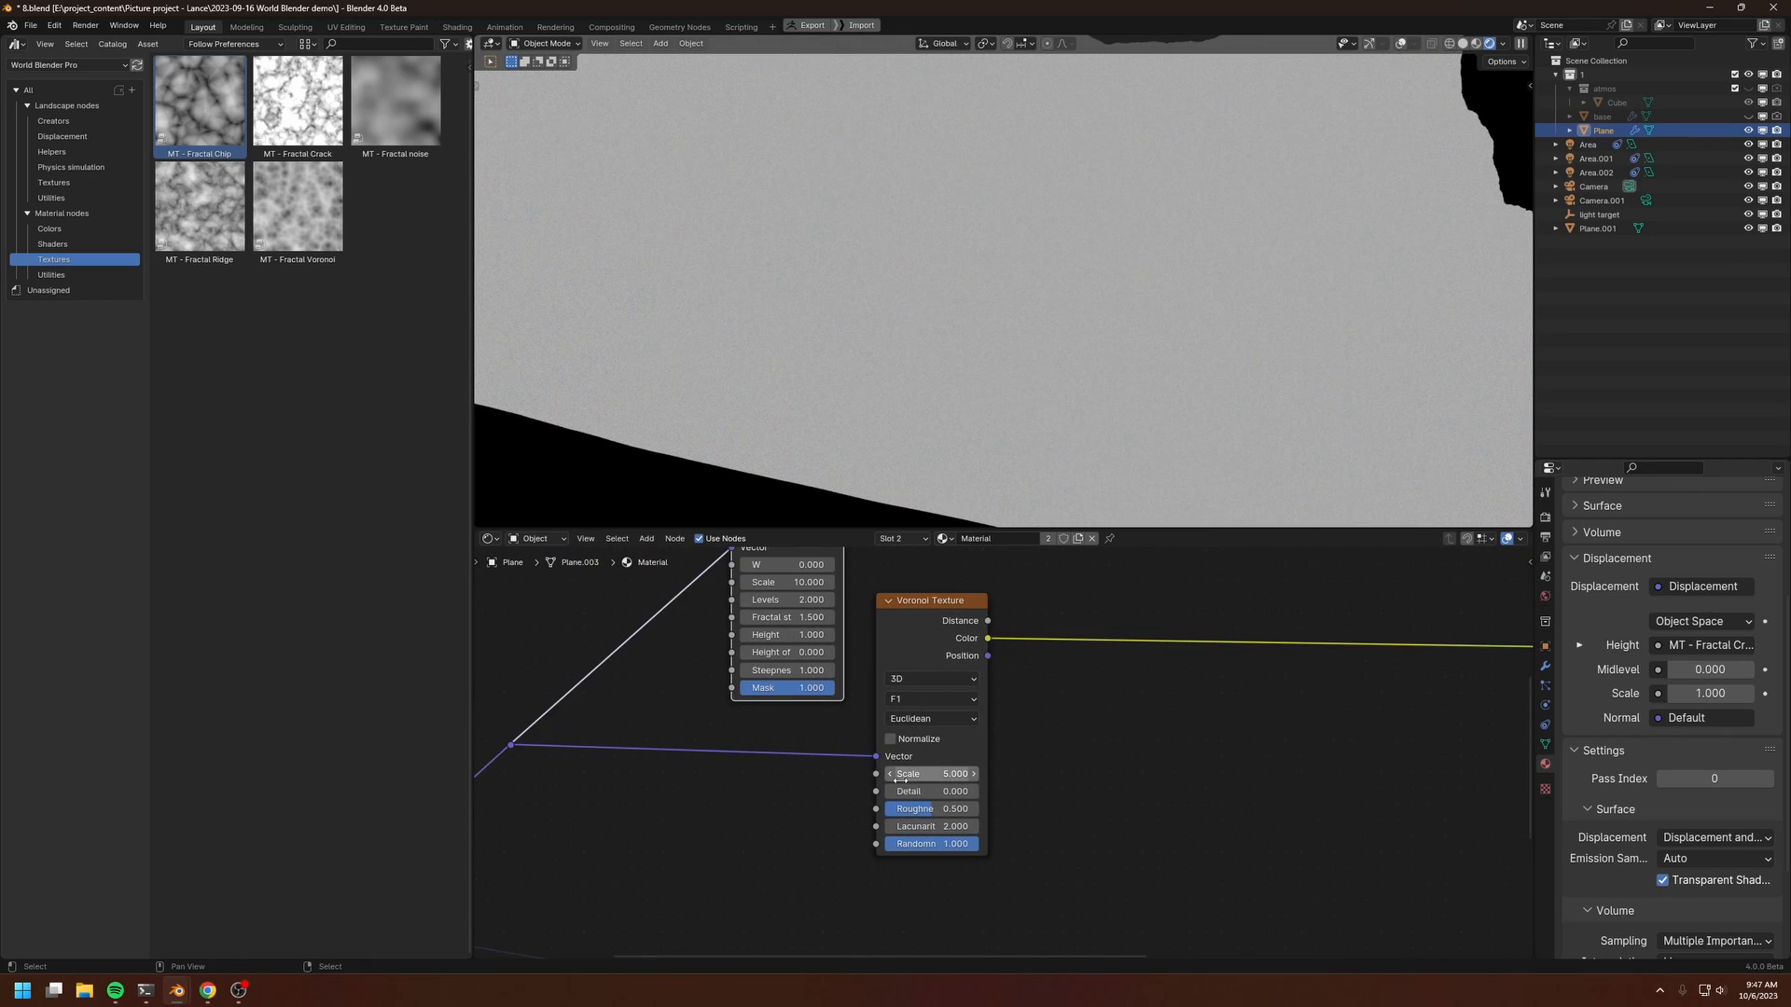
# Step: Try a Scale of 0.1 on the Voronoi Texture and settle on 0.2, checking the cell size on the landscape
pyautogui.moveTo(905, 773); pyautogui.dragTo(908, 773)
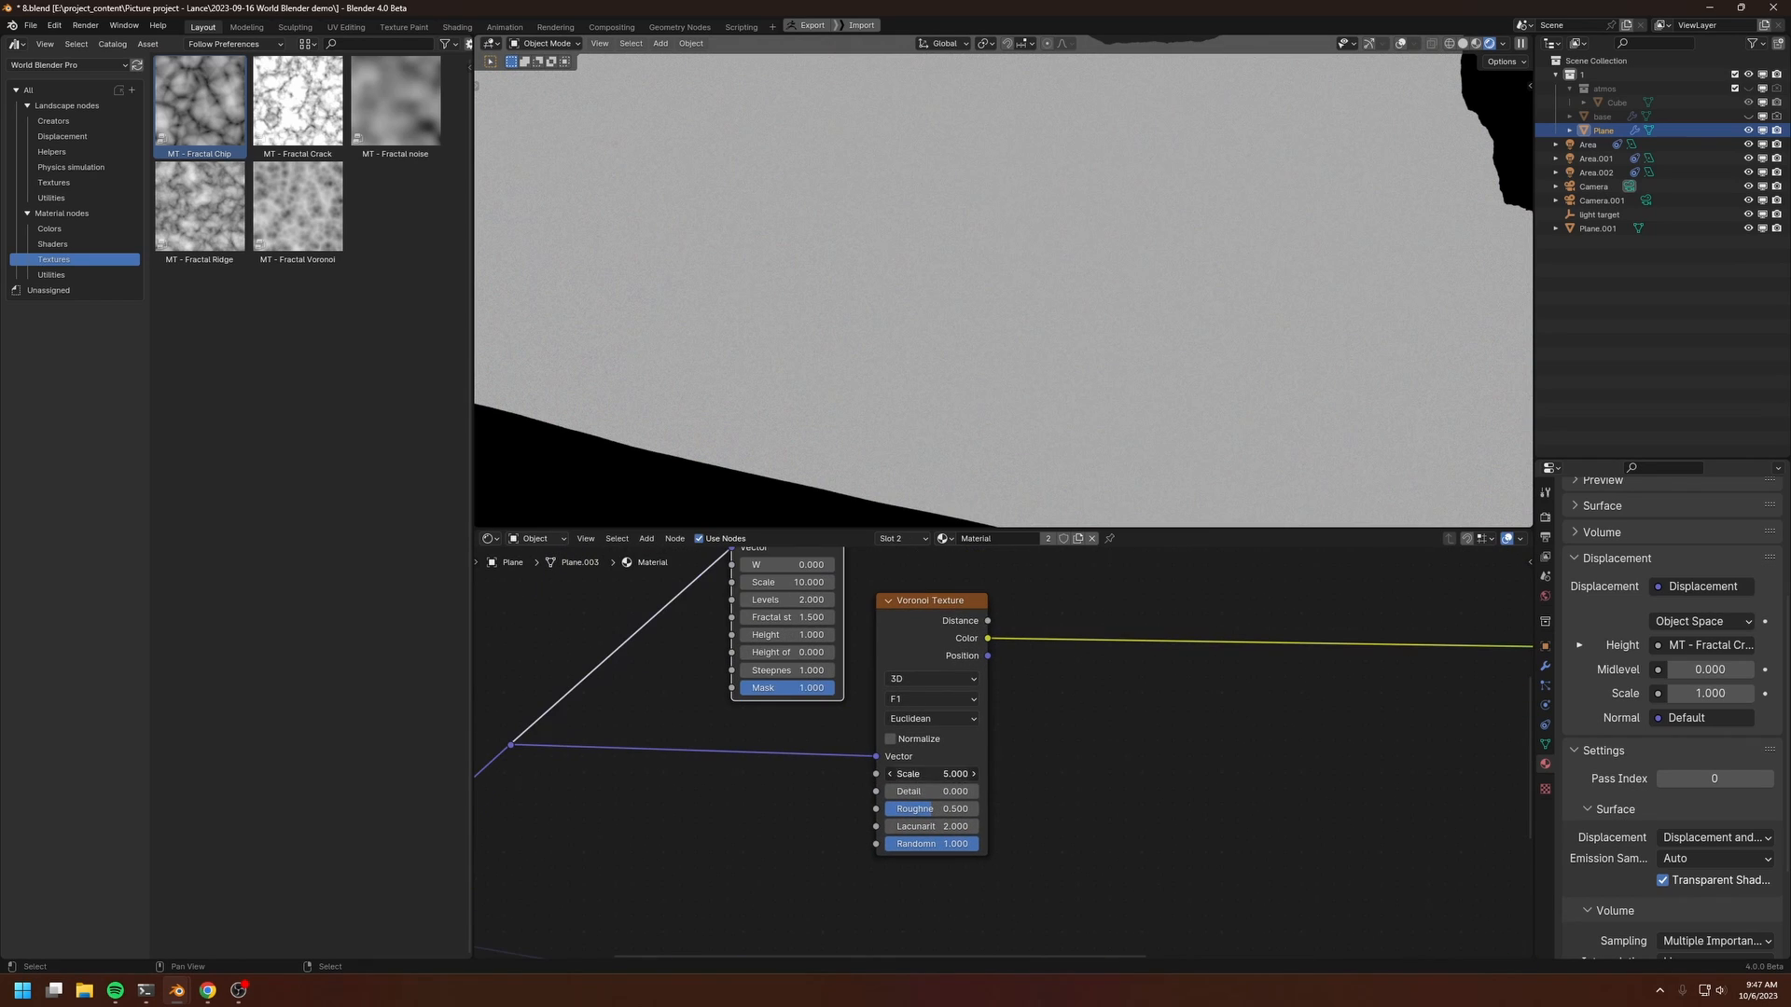
pyautogui.click(938, 773)
pyautogui.write('0.1')
pyautogui.press('Return')
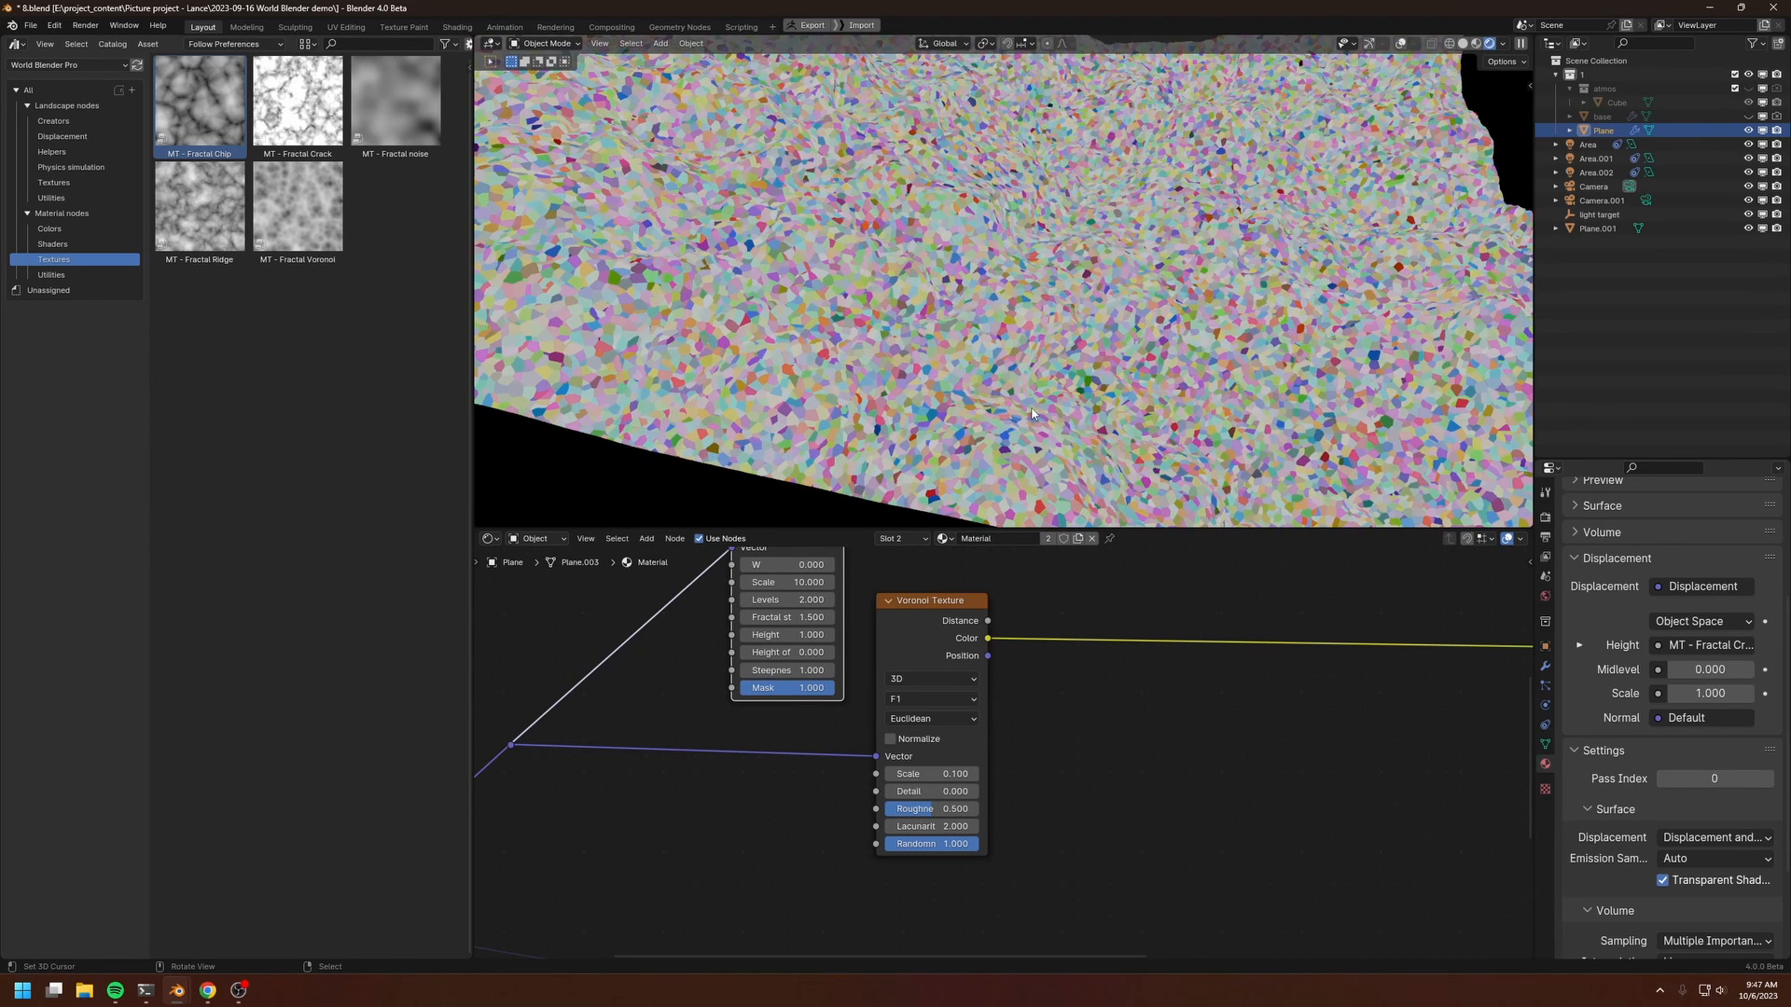
pyautogui.click(940, 773)
pyautogui.write('.2')
pyautogui.press('Return')
pyautogui.moveTo(962, 356); pyautogui.dragTo(851, 239, button='middle')
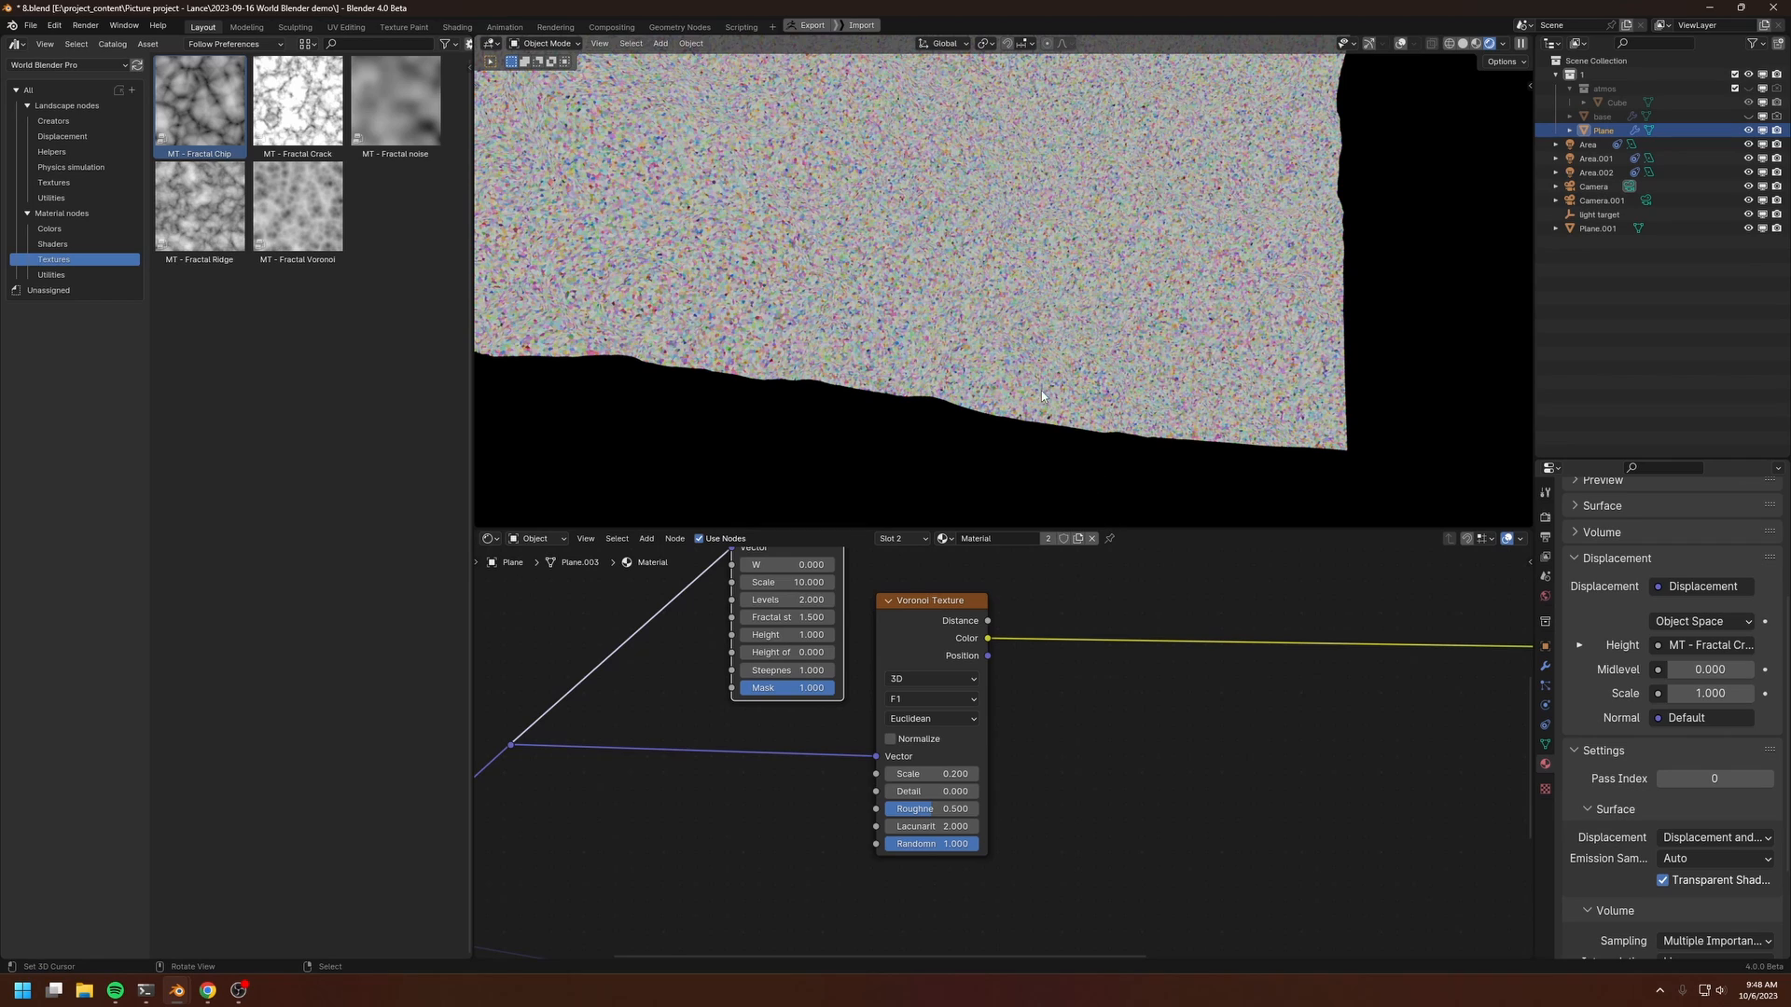
# Step: Insert a Separate XYZ node on the Voronoi Texture's Color output link
pyautogui.keyDown('shift'); pyautogui.moveTo(1190, 699); pyautogui.dragTo(1136, 692, button='middle'); pyautogui.keyUp('shift')
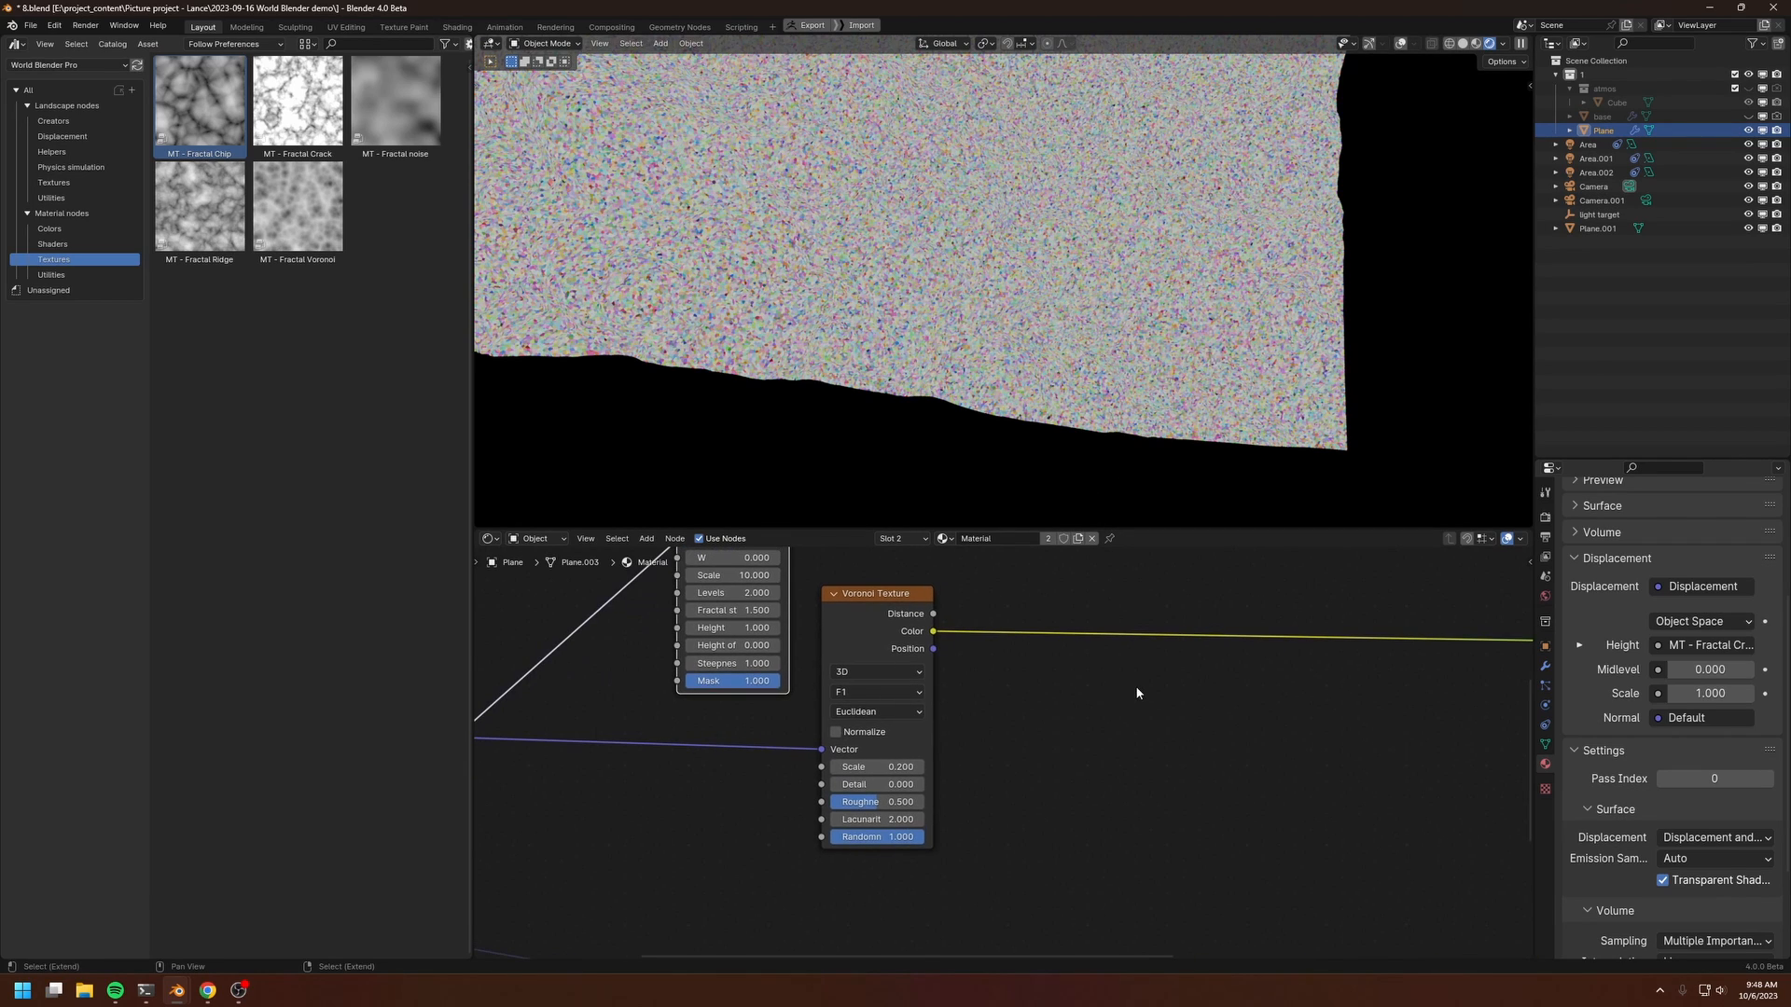
pyautogui.hotkey('shift', 'a')
pyautogui.moveTo(1109, 660)
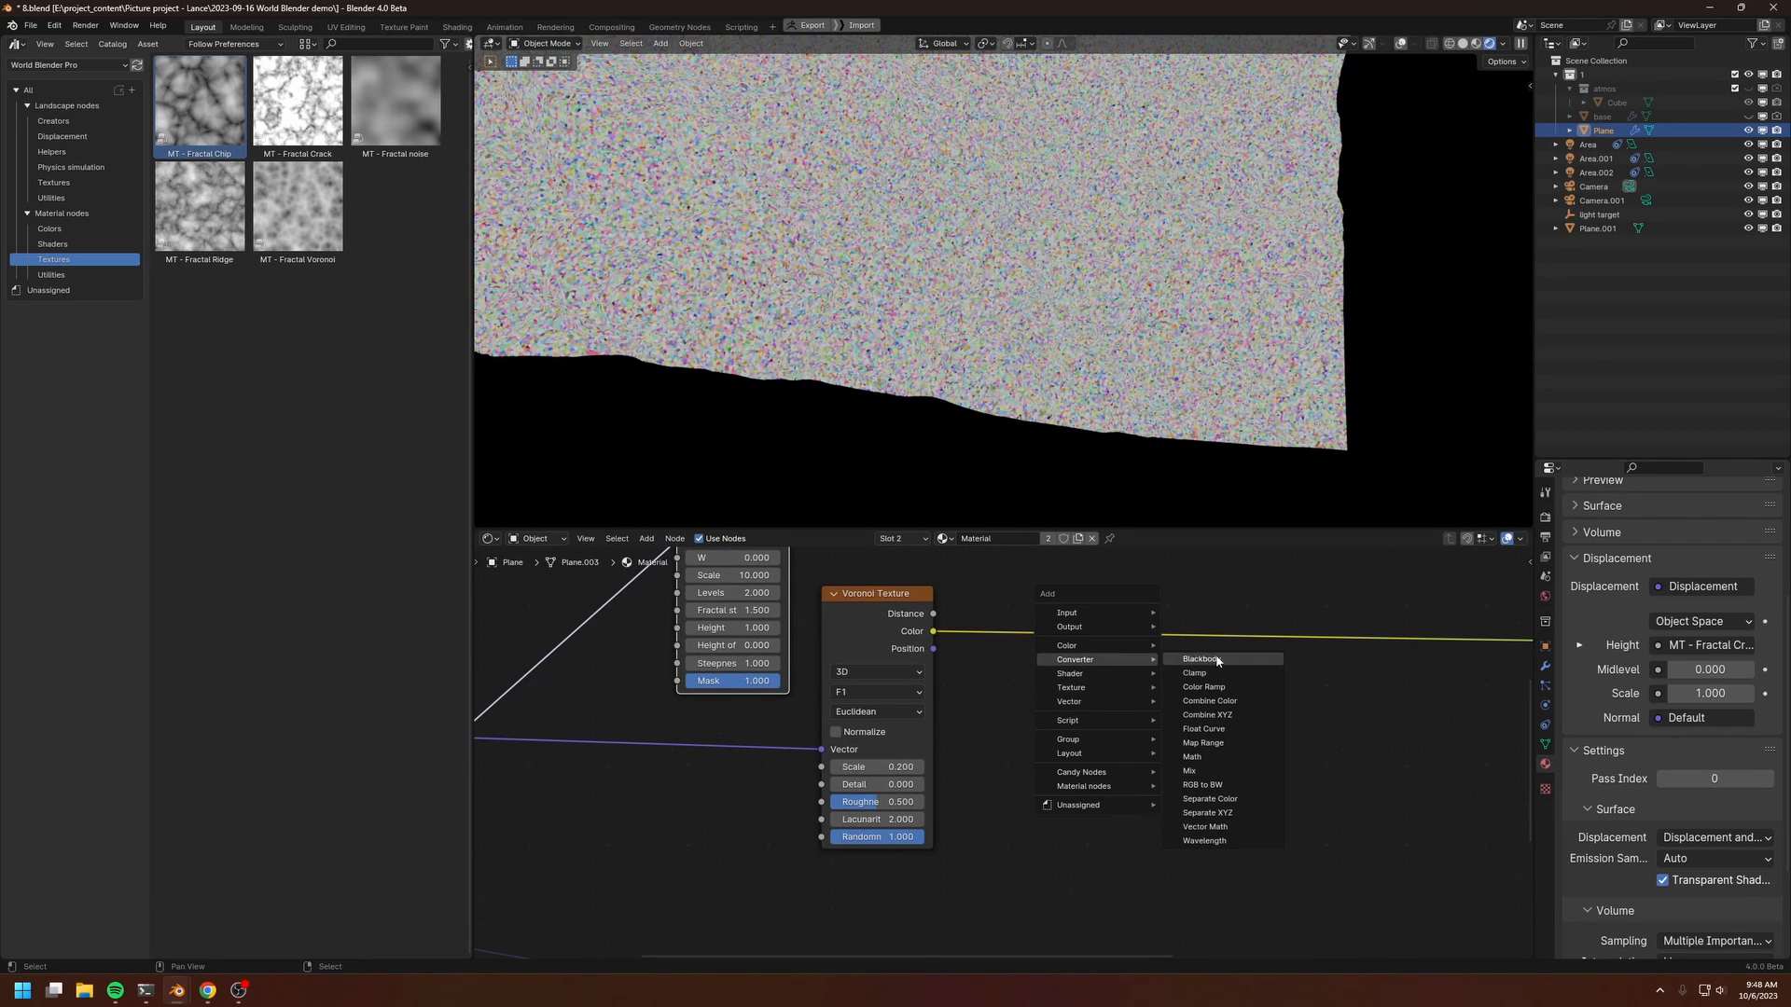
pyautogui.click(1224, 814)
pyautogui.click(1043, 615)
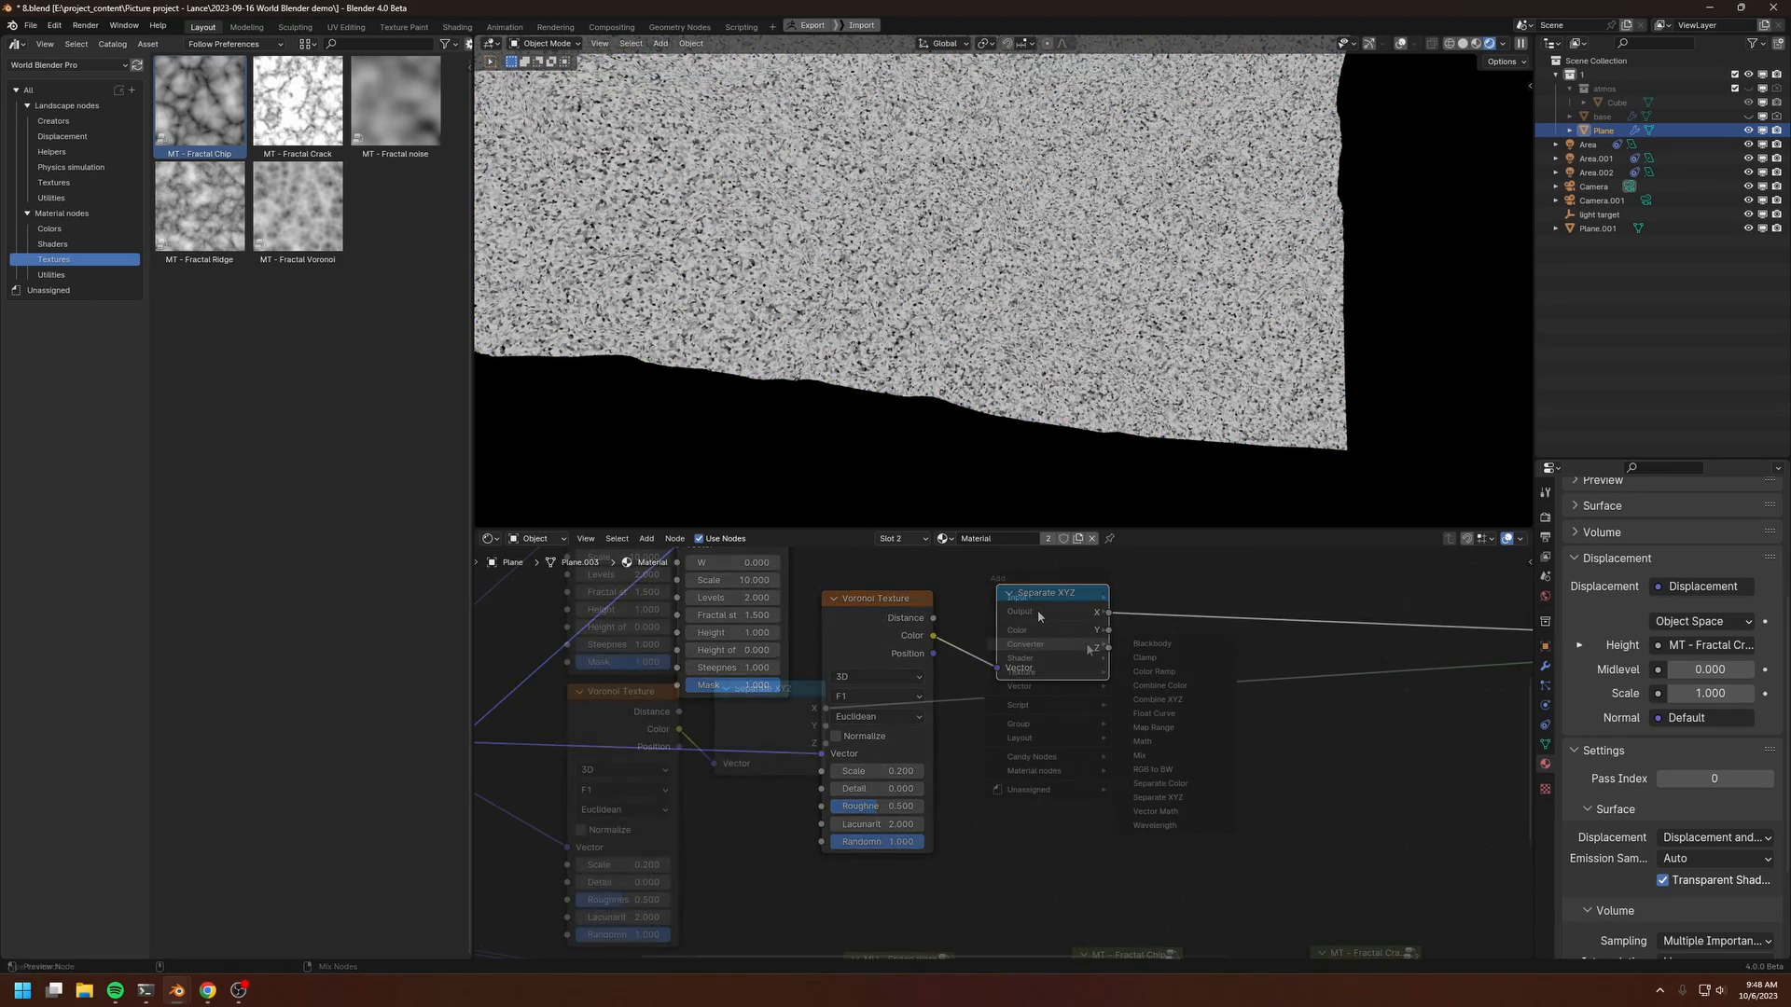
# Step: Insert a Color Ramp after the Separate XYZ node's X output and move its black stop to about 0.93
pyautogui.click(1154, 671)
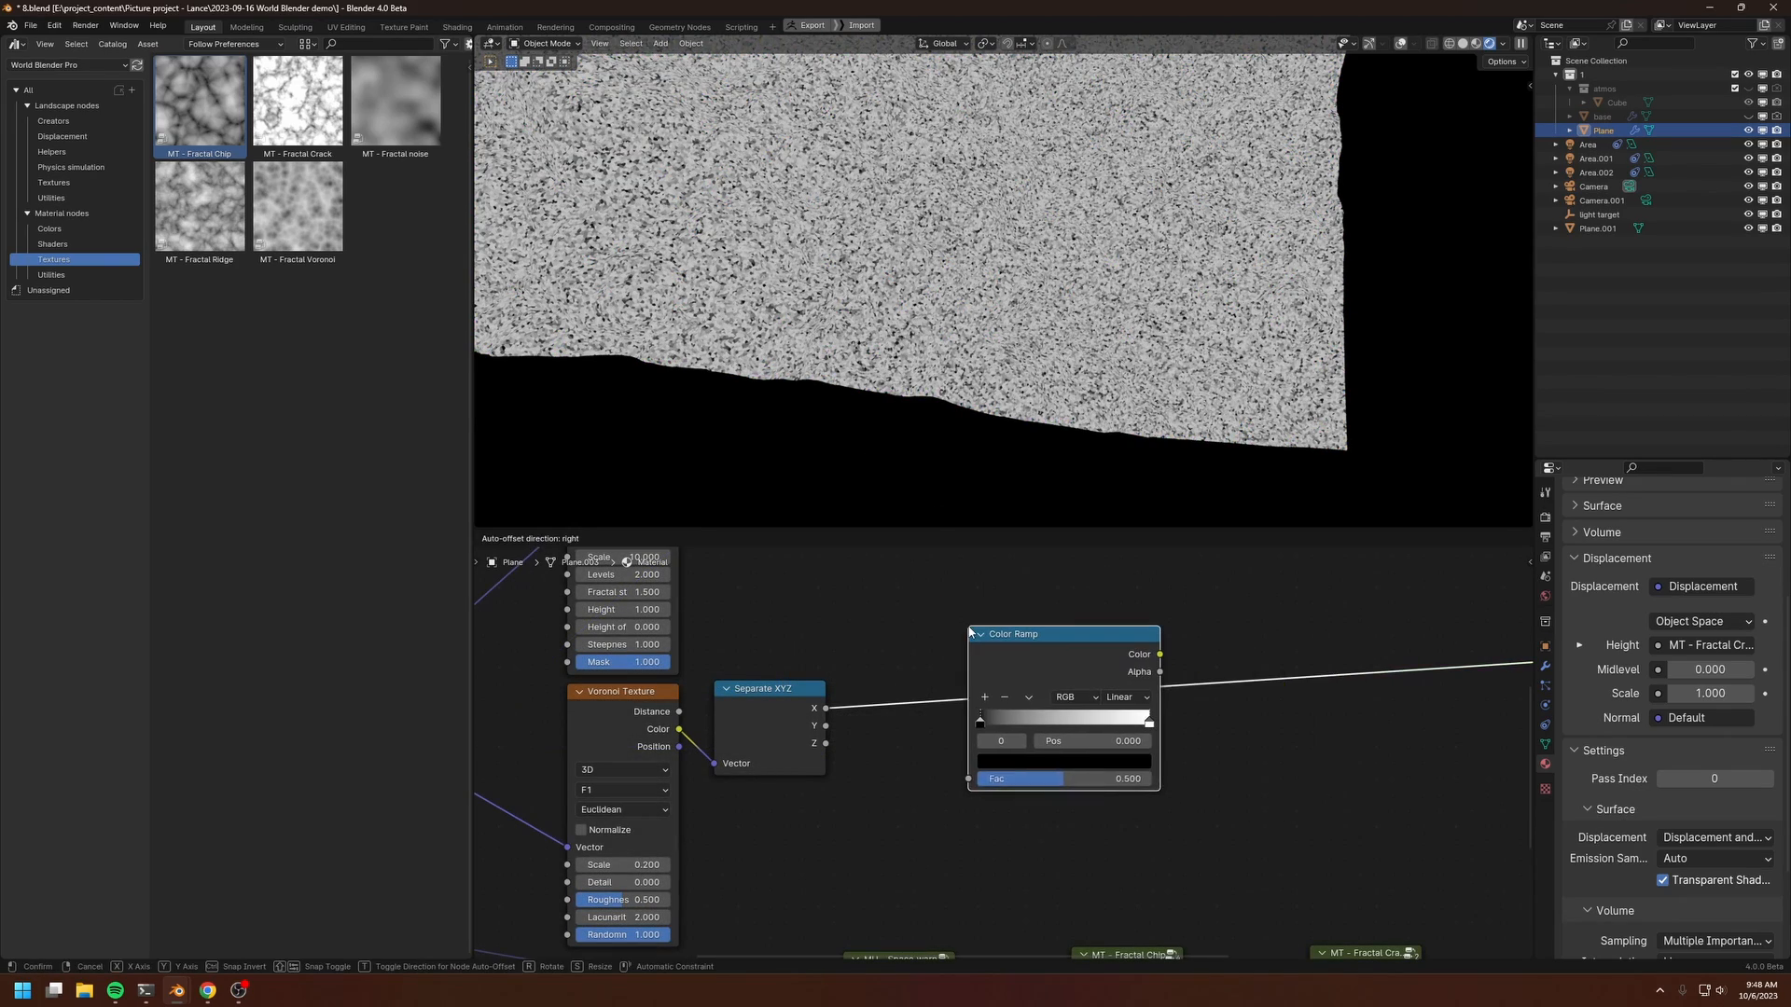
pyautogui.click(988, 719)
pyautogui.moveTo(989, 724); pyautogui.dragTo(1141, 723)
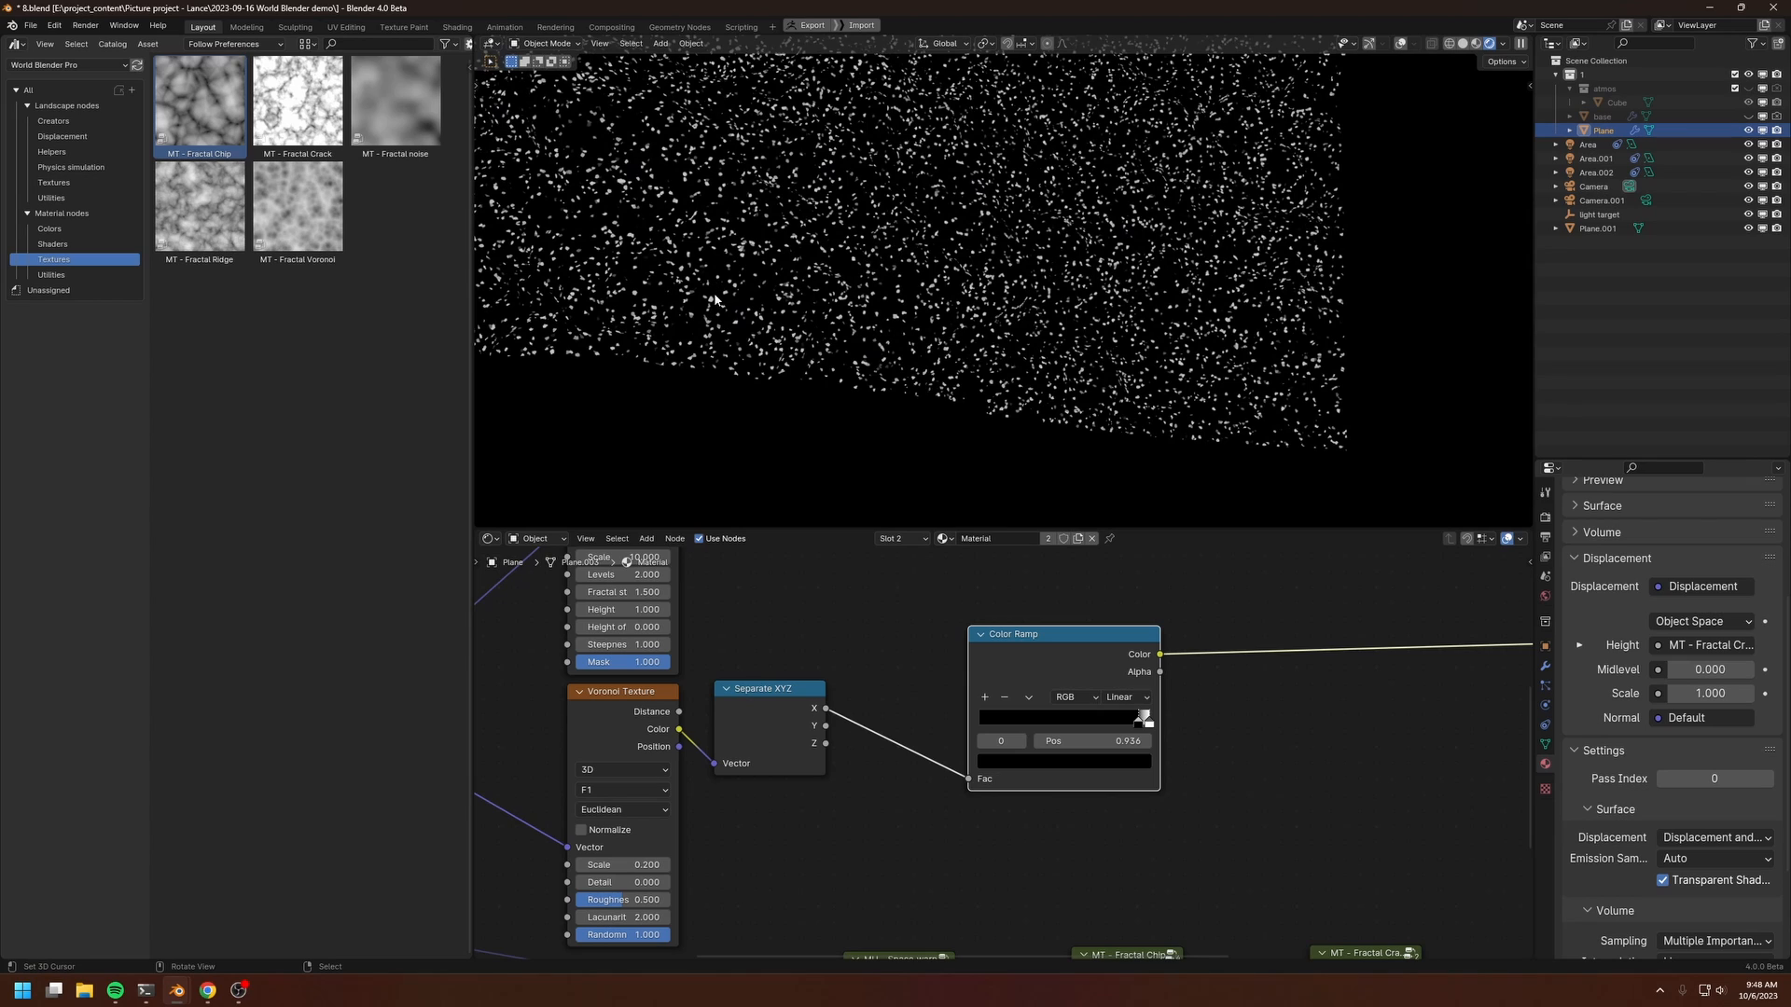
pyautogui.scroll(-1, 716, 301)
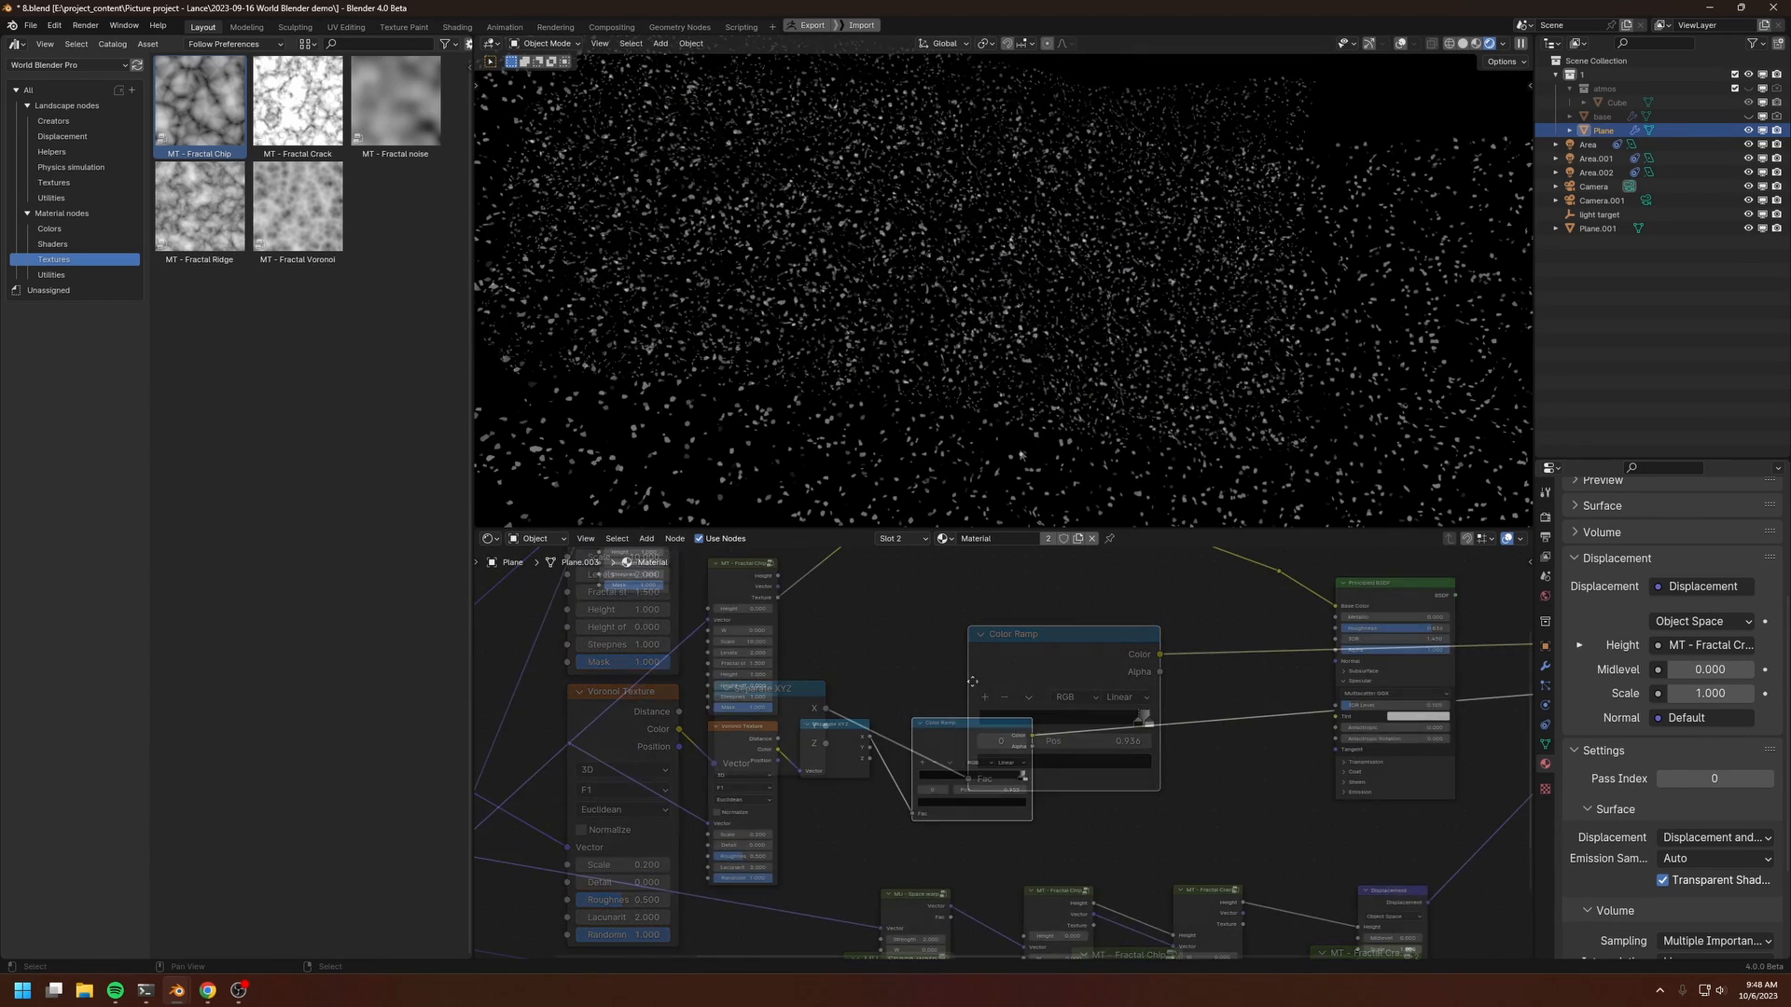
# Step: Duplicate the second Soft Light node onto the link before the Principled BSDF and connect the Color Ramp's Color to its B input
pyautogui.moveTo(1076, 564); pyautogui.dragTo(942, 700, button='middle')
pyautogui.click(740, 577)
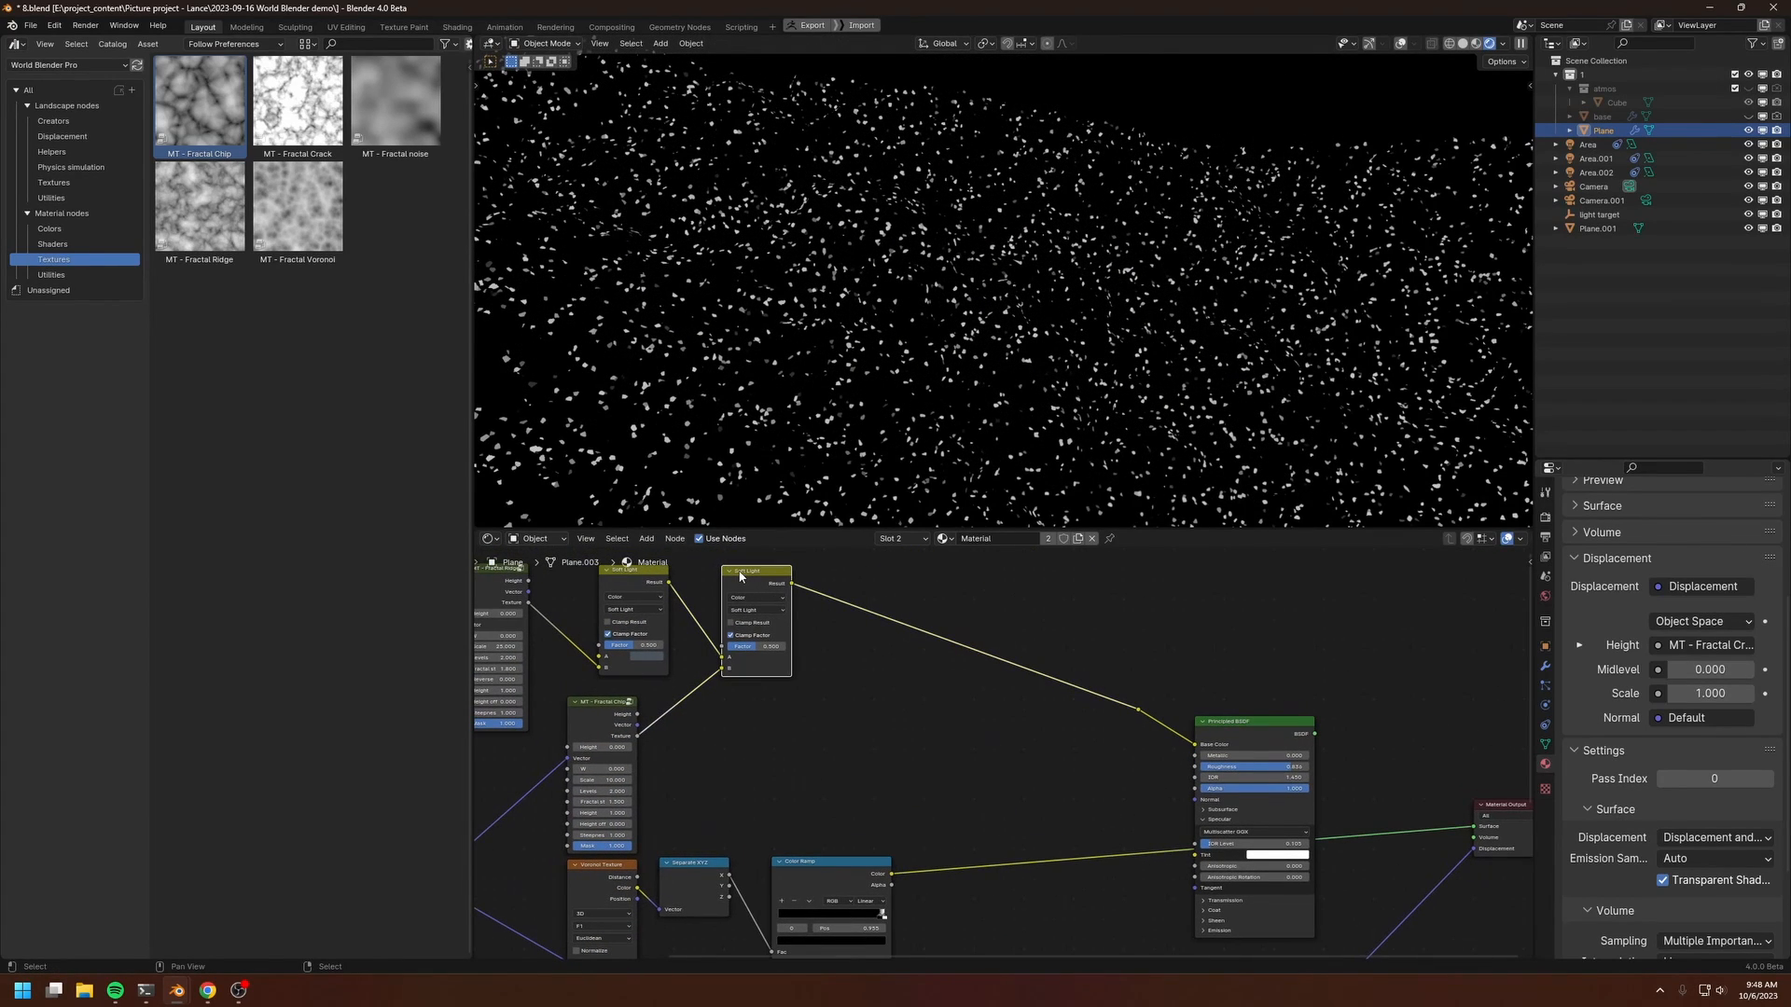
pyautogui.moveTo(740, 576); pyautogui.dragTo(1064, 637)
pyautogui.scroll(1, 943, 751)
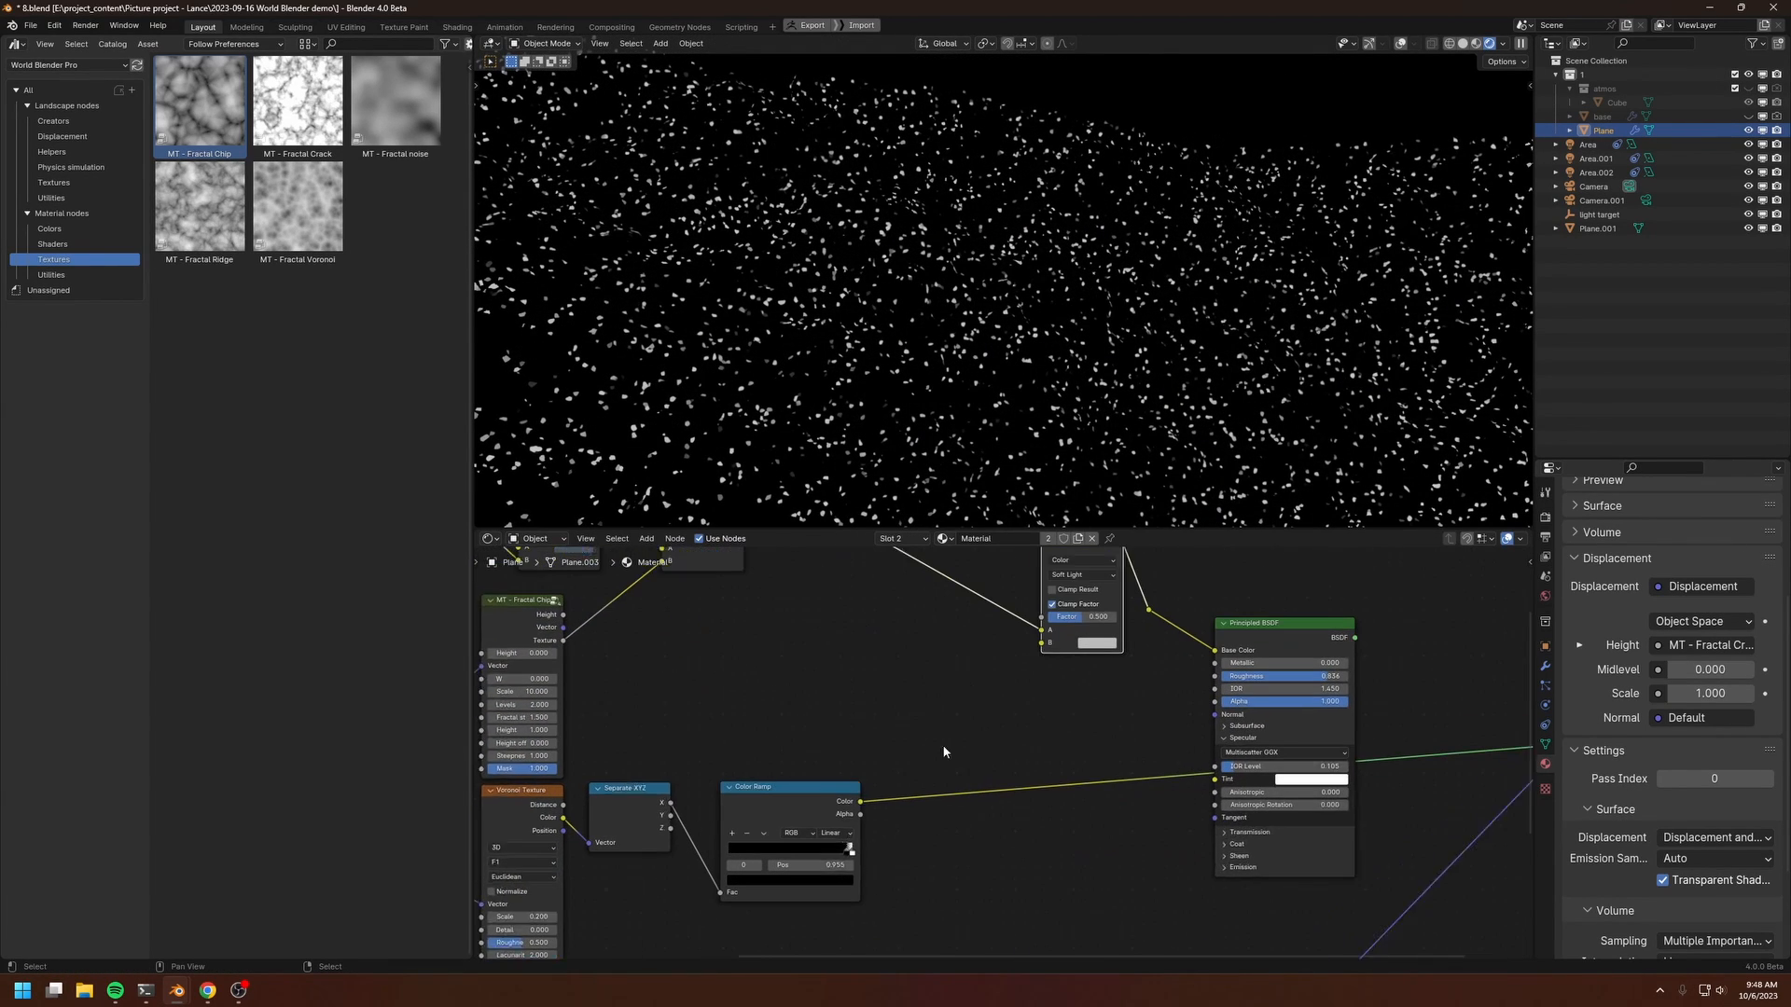
pyautogui.scroll(1, 944, 752)
pyautogui.moveTo(853, 806); pyautogui.dragTo(1048, 634)
# Step: Tidy the positions of the last two Soft Light nodes and preview the third Soft Light's result on the landscape up close
pyautogui.moveTo(1052, 615); pyautogui.dragTo(948, 741, button='middle')
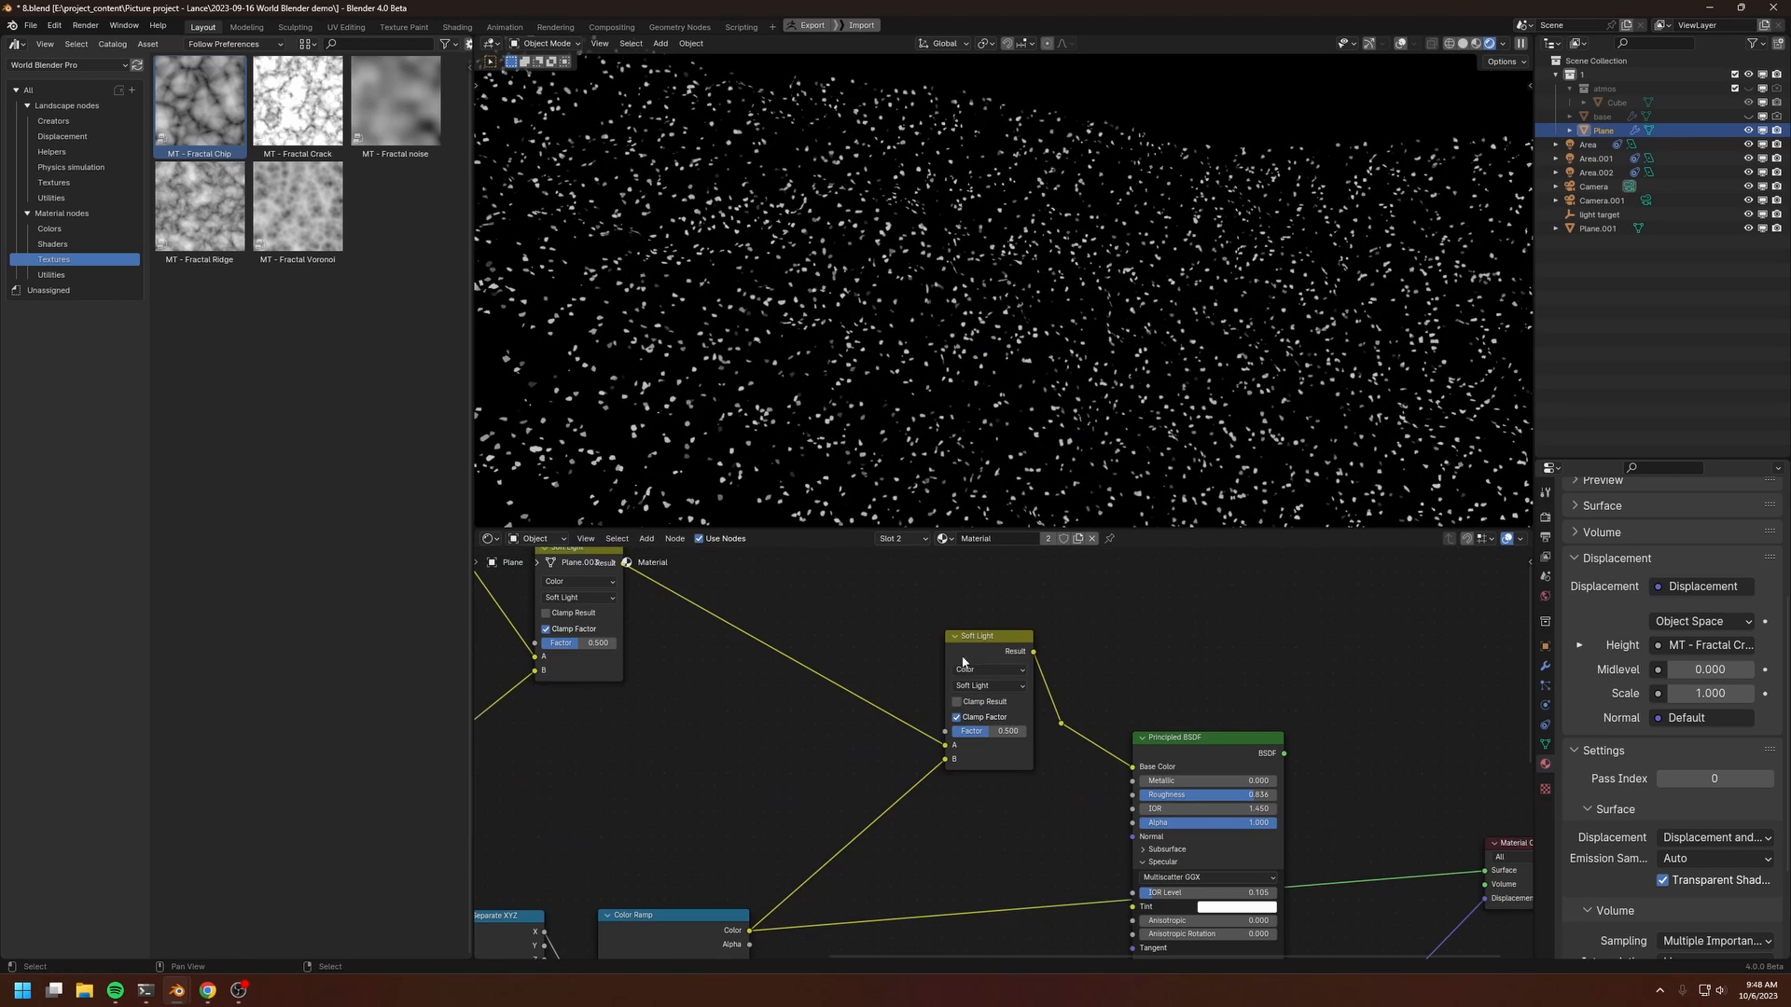
pyautogui.moveTo(963, 661); pyautogui.dragTo(937, 656)
pyautogui.moveTo(604, 557); pyautogui.dragTo(771, 649, button='middle')
pyautogui.moveTo(759, 642); pyautogui.dragTo(774, 650)
pyautogui.moveTo(1092, 735); pyautogui.dragTo(965, 661, button='middle')
pyautogui.keyDown('ctrl'); pyautogui.keyDown('shift'); pyautogui.click(966, 660); pyautogui.keyUp('shift'); pyautogui.keyUp('ctrl')
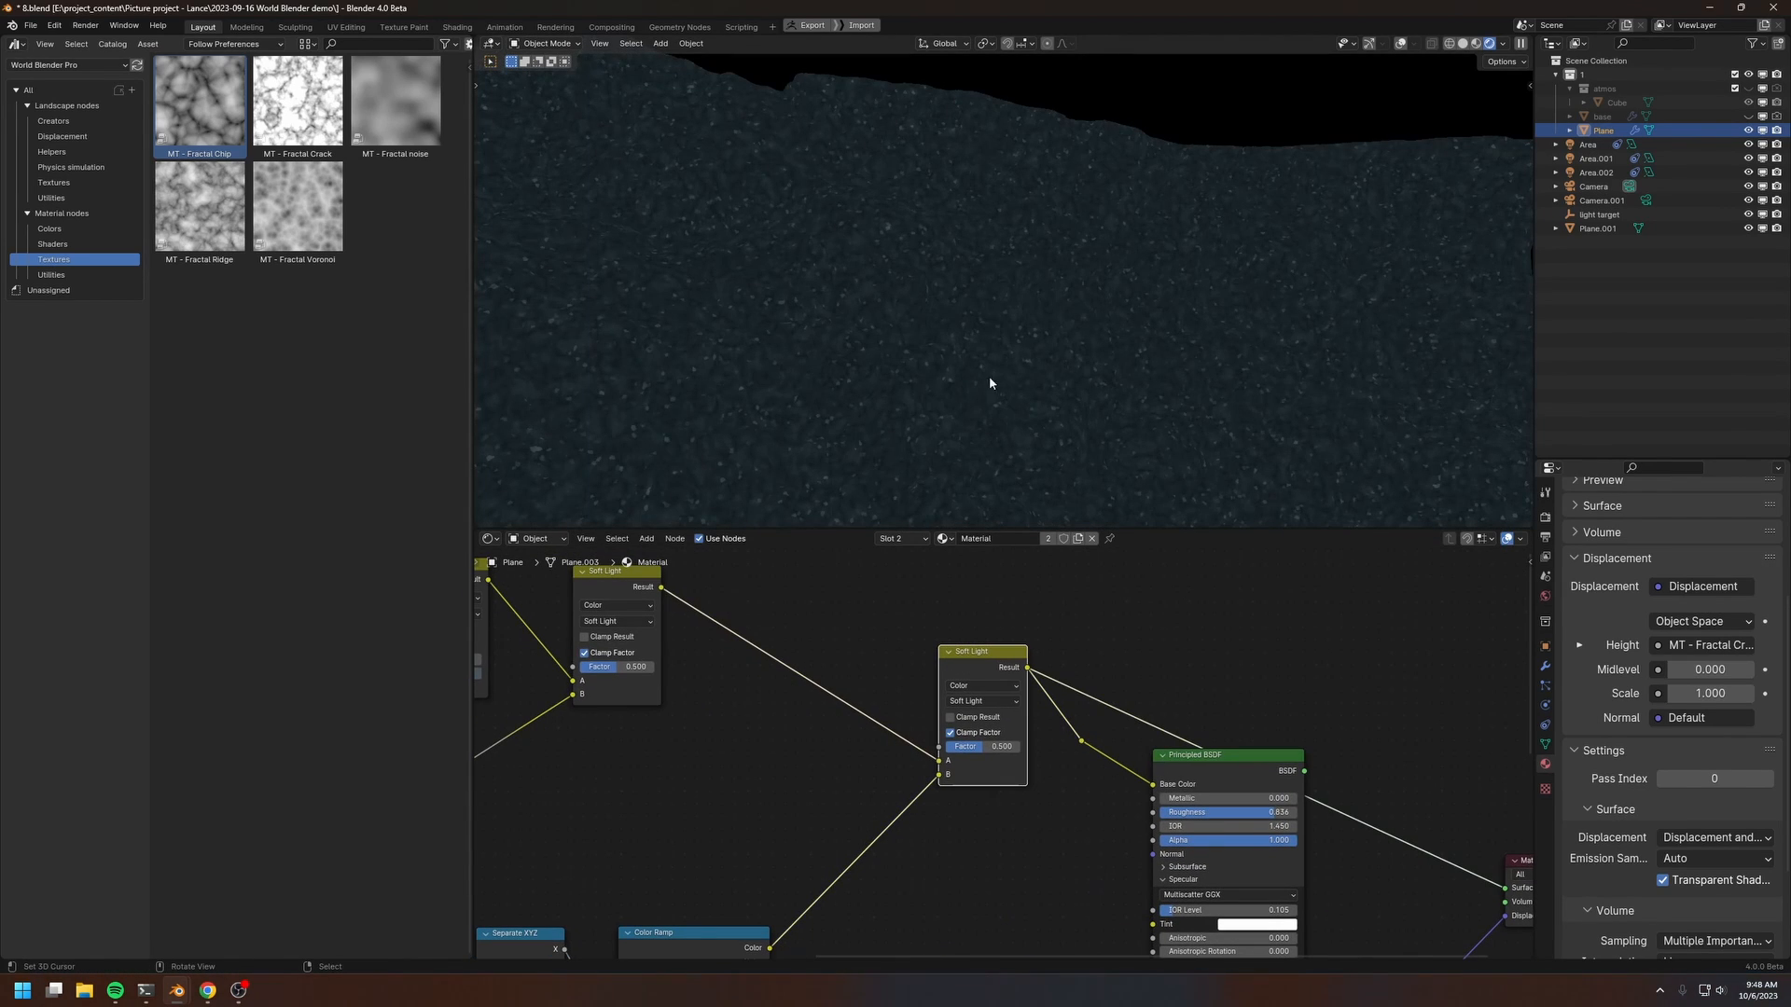
pyautogui.scroll(-4, 989, 377)
pyautogui.moveTo(756, 360); pyautogui.dragTo(856, 425)
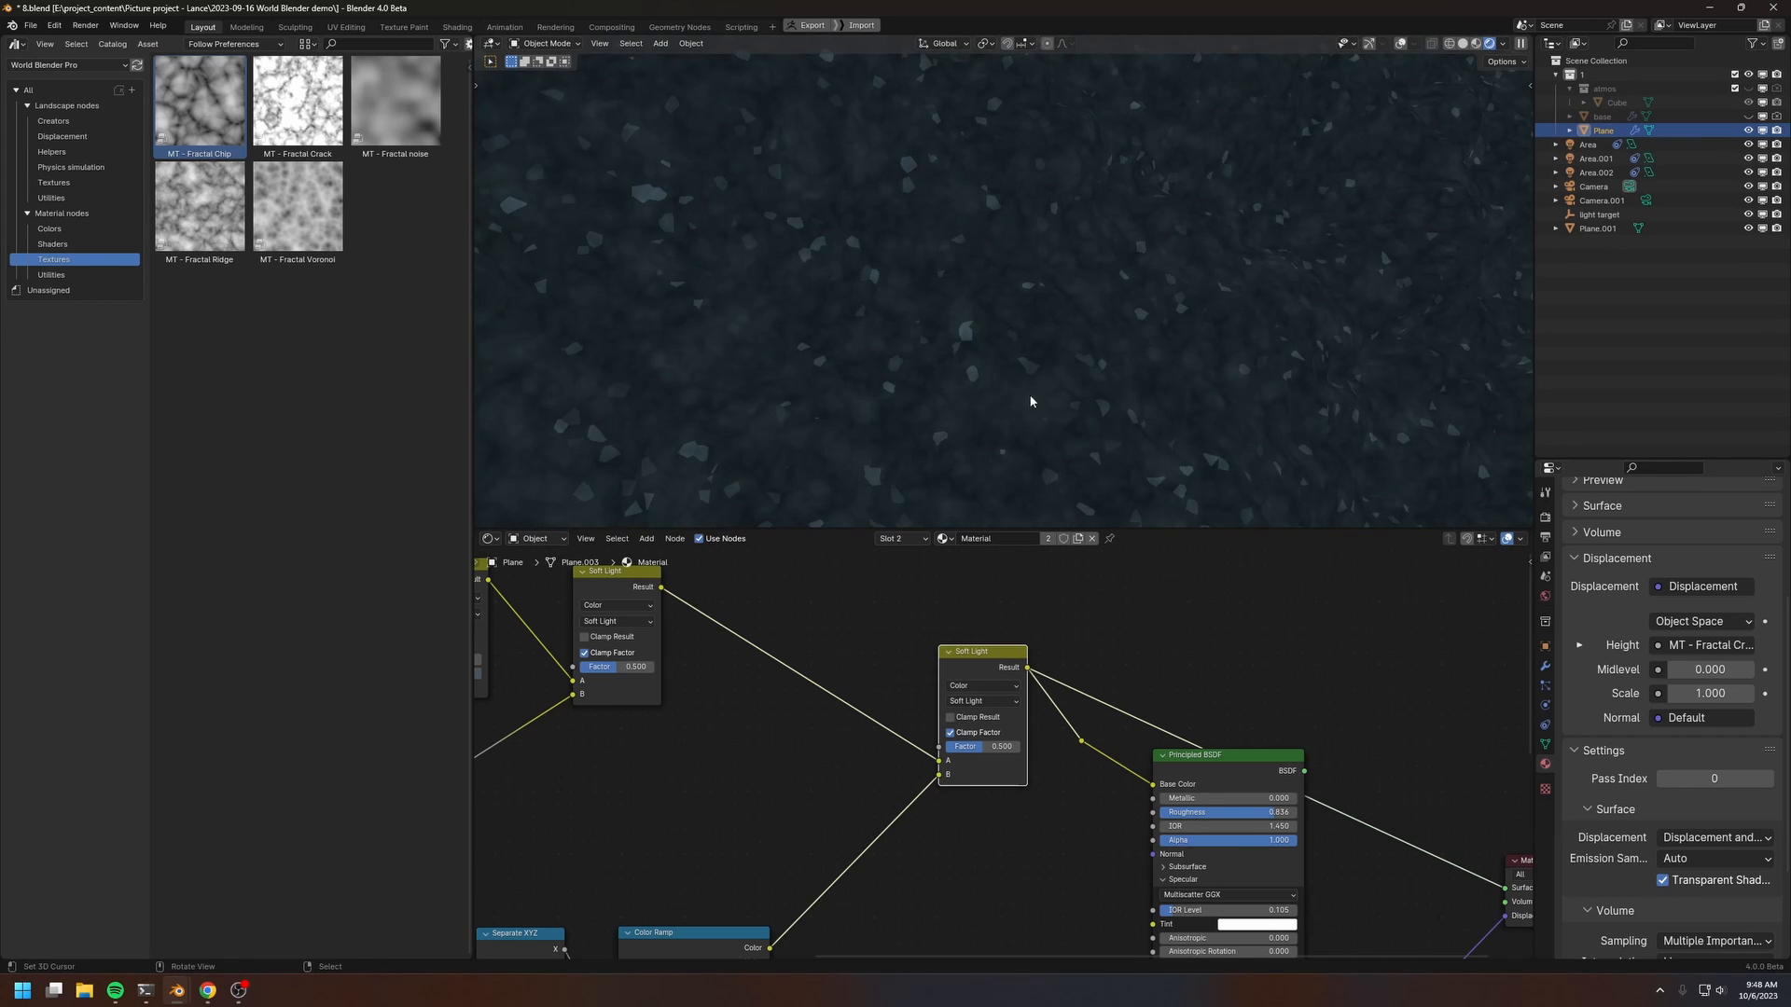
pyautogui.moveTo(1181, 451); pyautogui.dragTo(1041, 513, button='middle')
pyautogui.scroll(-1, 1036, 716)
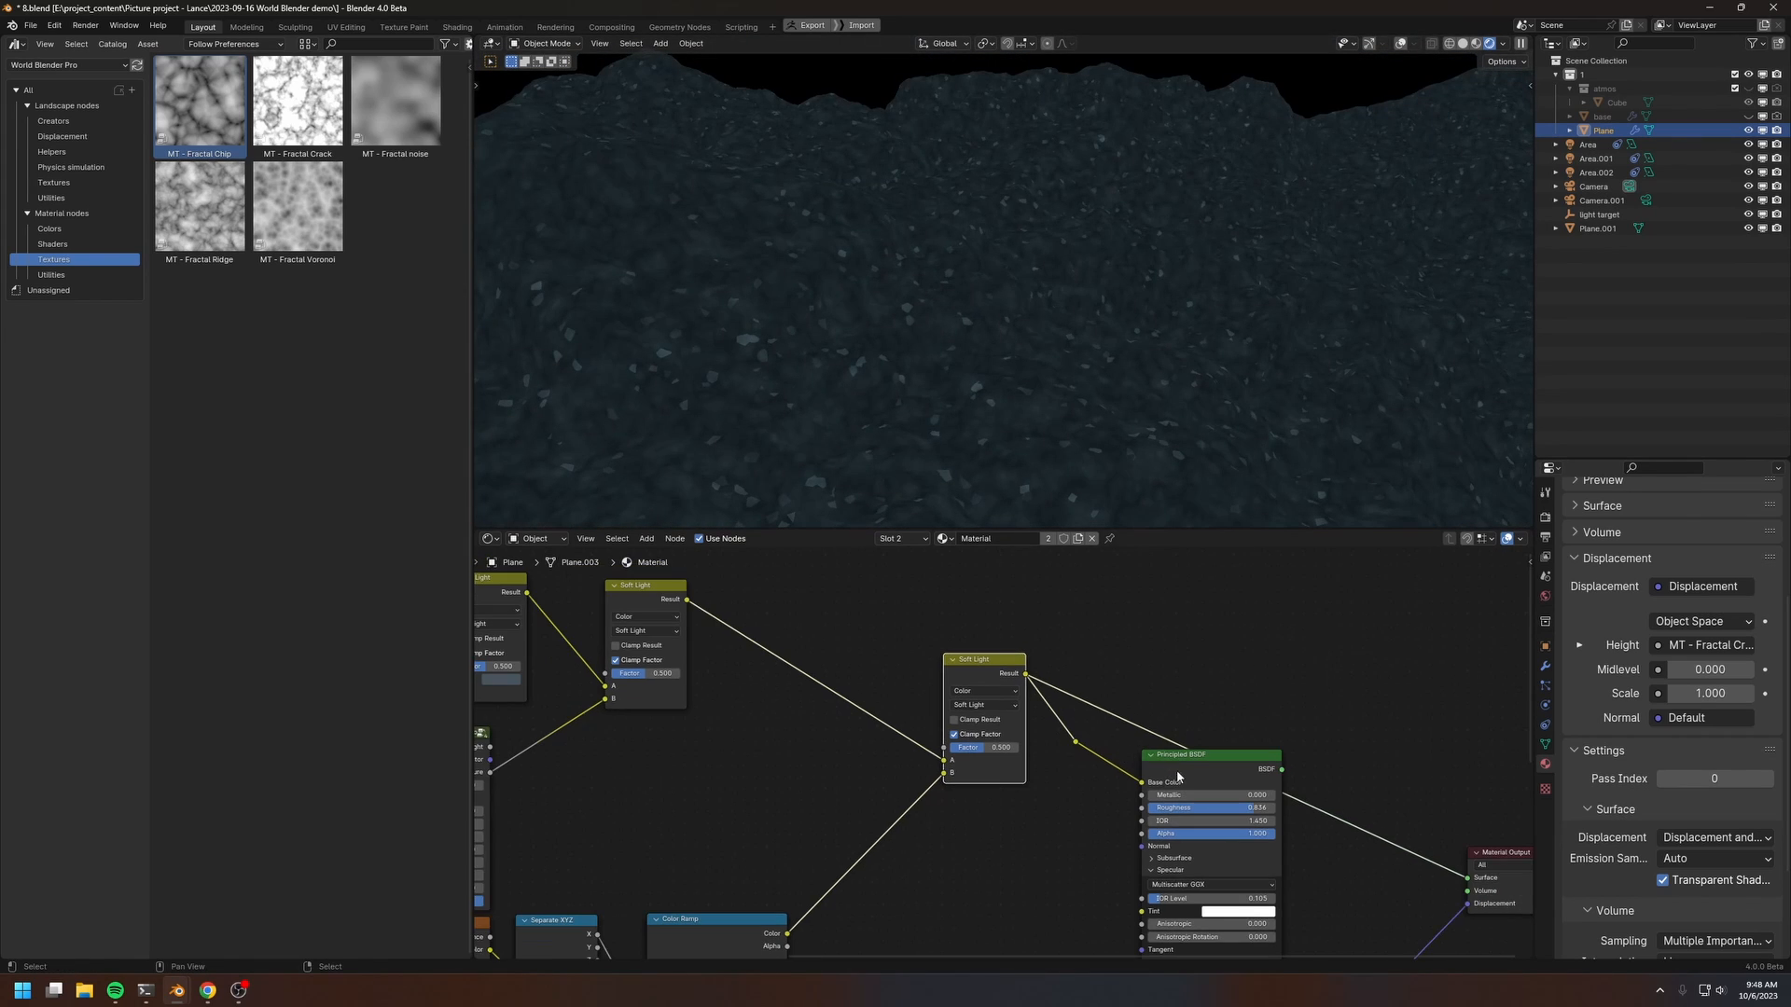
# Step: Reconnect the Principled BSDF to the Material Output and inspect the shaded rock from farther away and another angle
pyautogui.keyDown('ctrl'); pyautogui.keyDown('shift'); pyautogui.click(1180, 762); pyautogui.keyUp('shift'); pyautogui.keyUp('ctrl')
pyautogui.scroll(-3, 1025, 373)
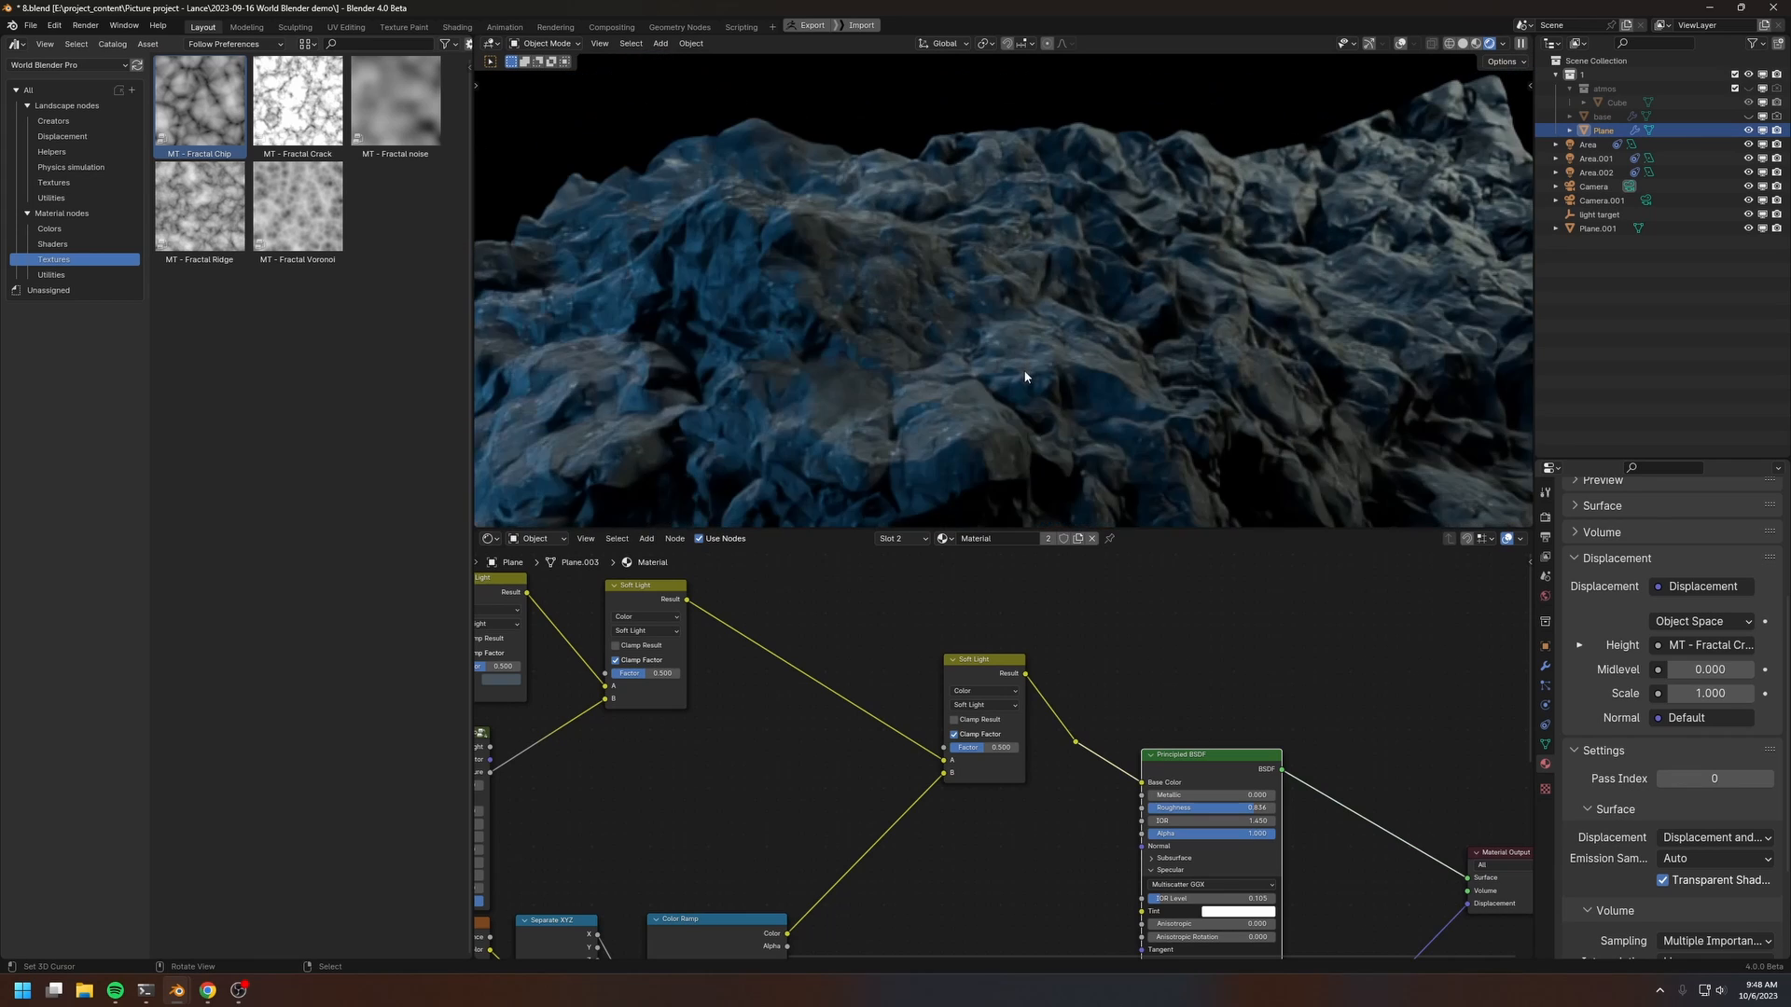
pyautogui.scroll(-3, 1024, 382)
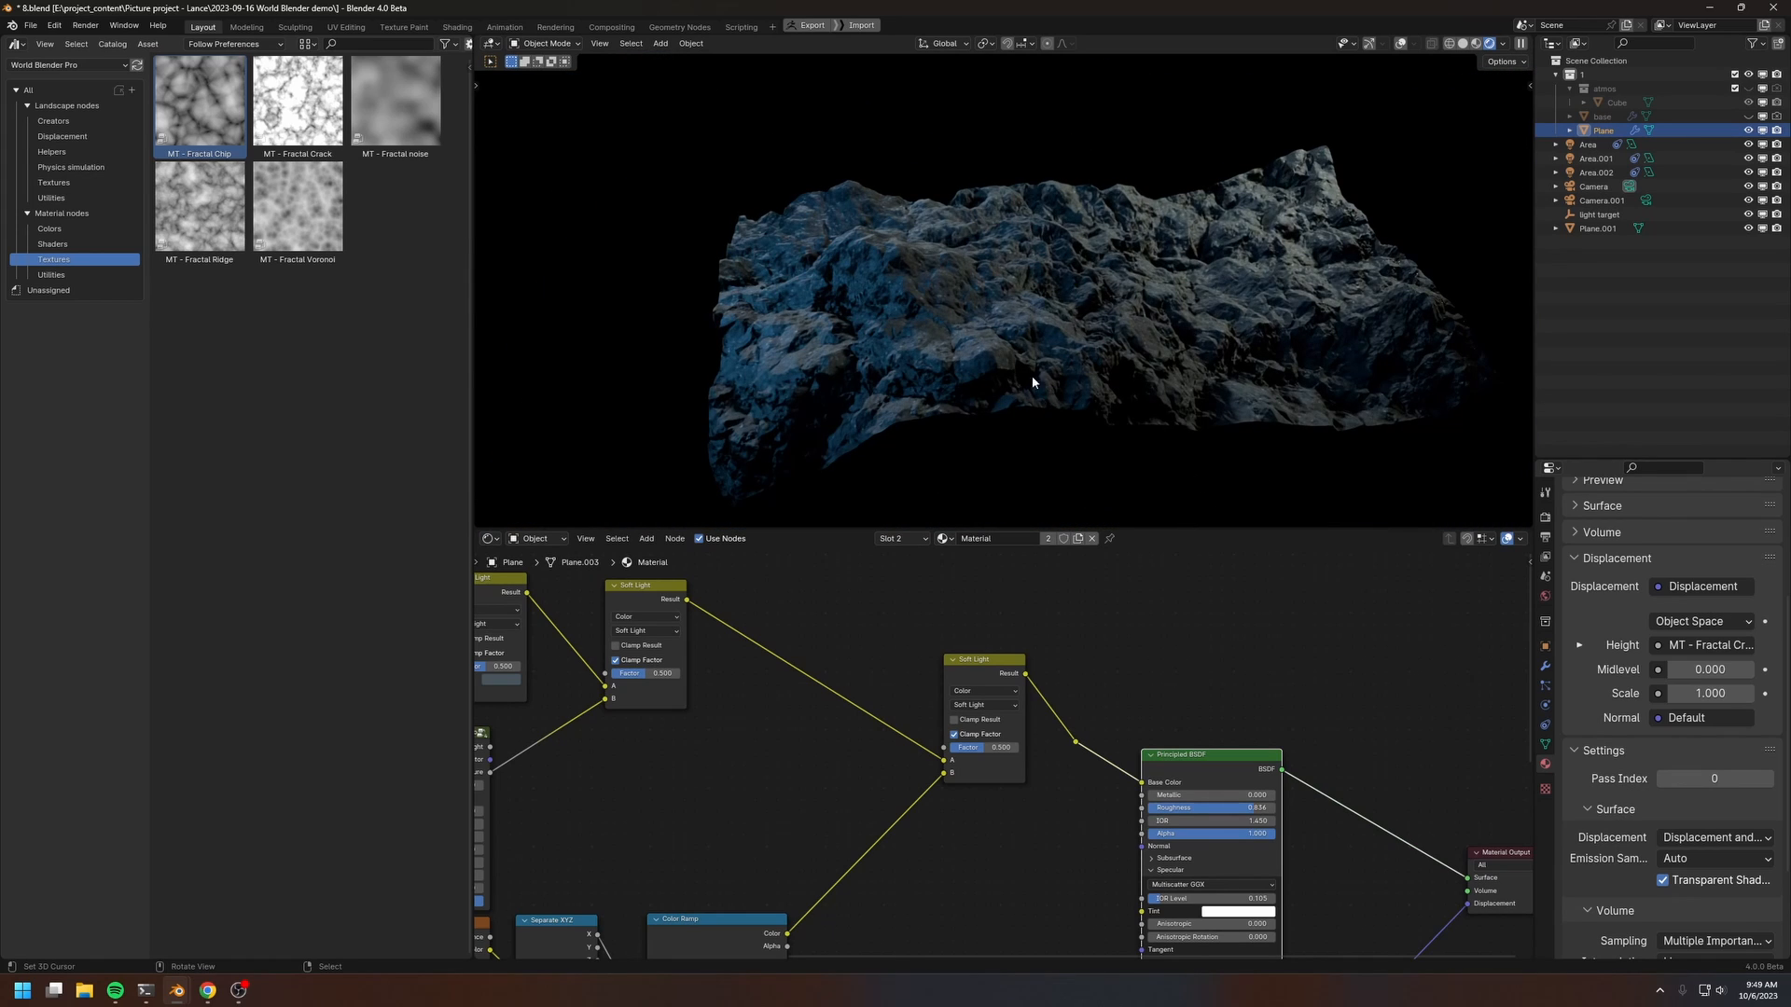
pyautogui.moveTo(1065, 299); pyautogui.dragTo(1099, 356, button='middle')
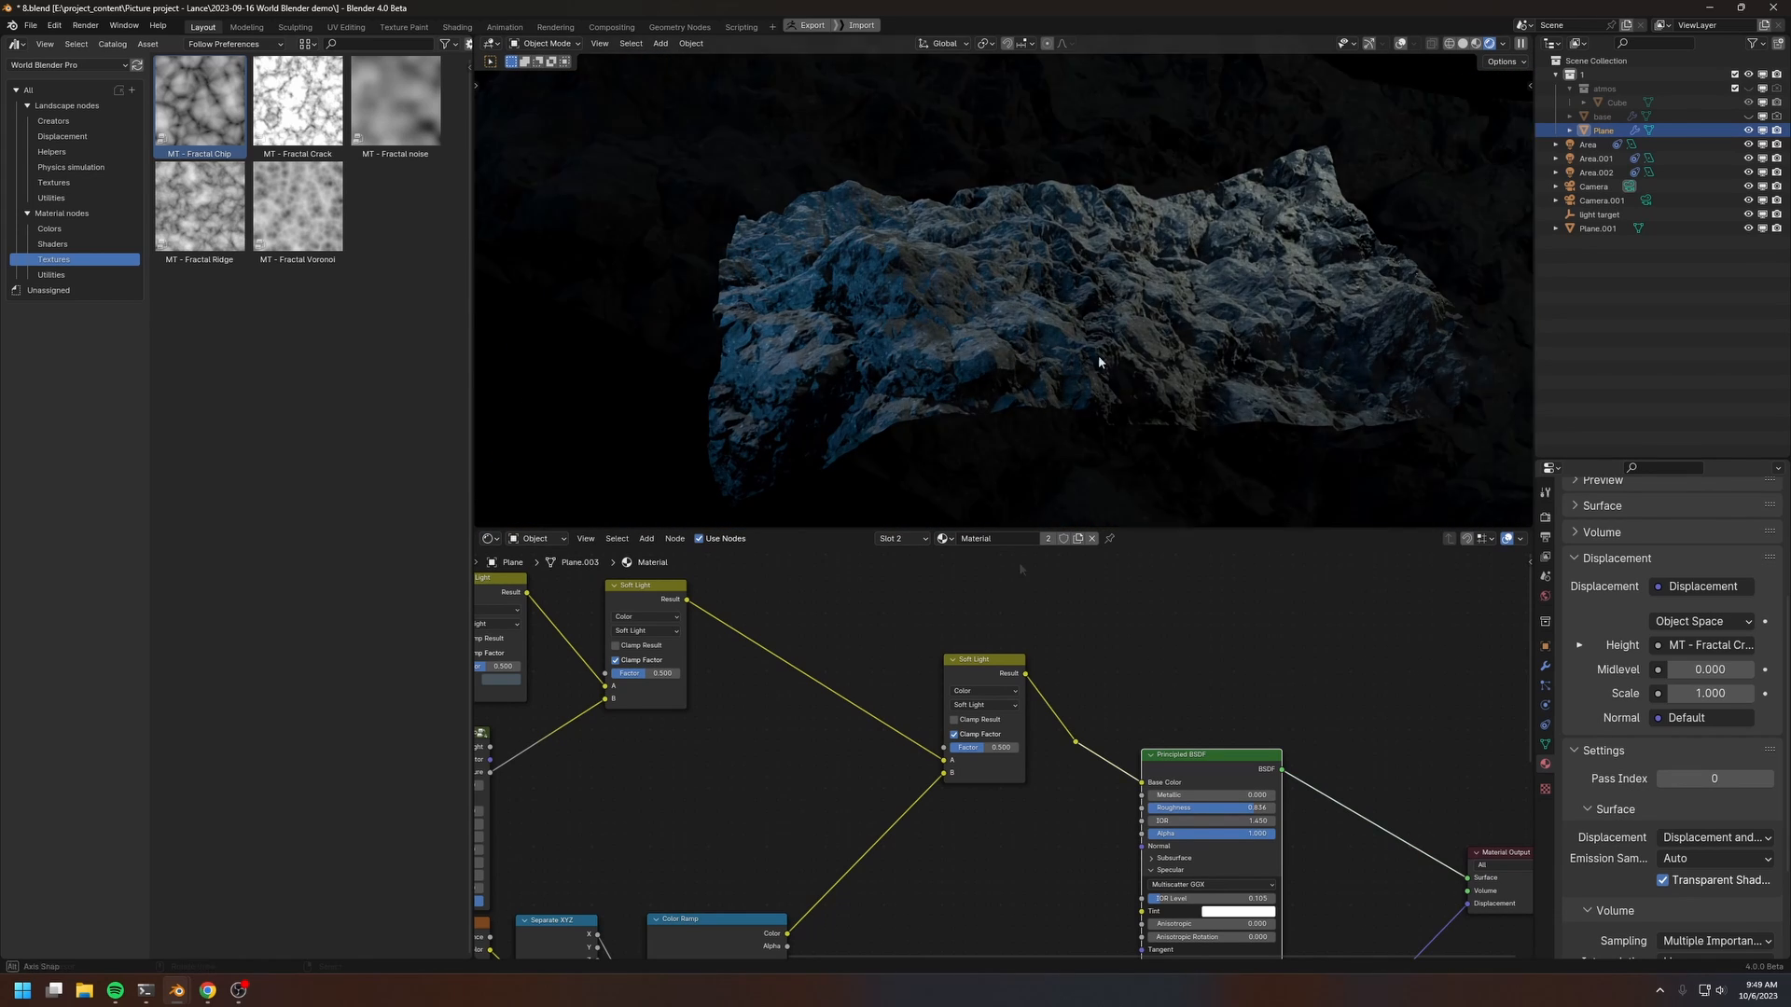
pyautogui.scroll(4, 1099, 356)
pyautogui.scroll(-4, 1007, 749)
pyautogui.moveTo(978, 797); pyautogui.dragTo(1166, 650, button='middle')
pyautogui.moveTo(937, 698); pyautogui.dragTo(994, 717, button='middle')
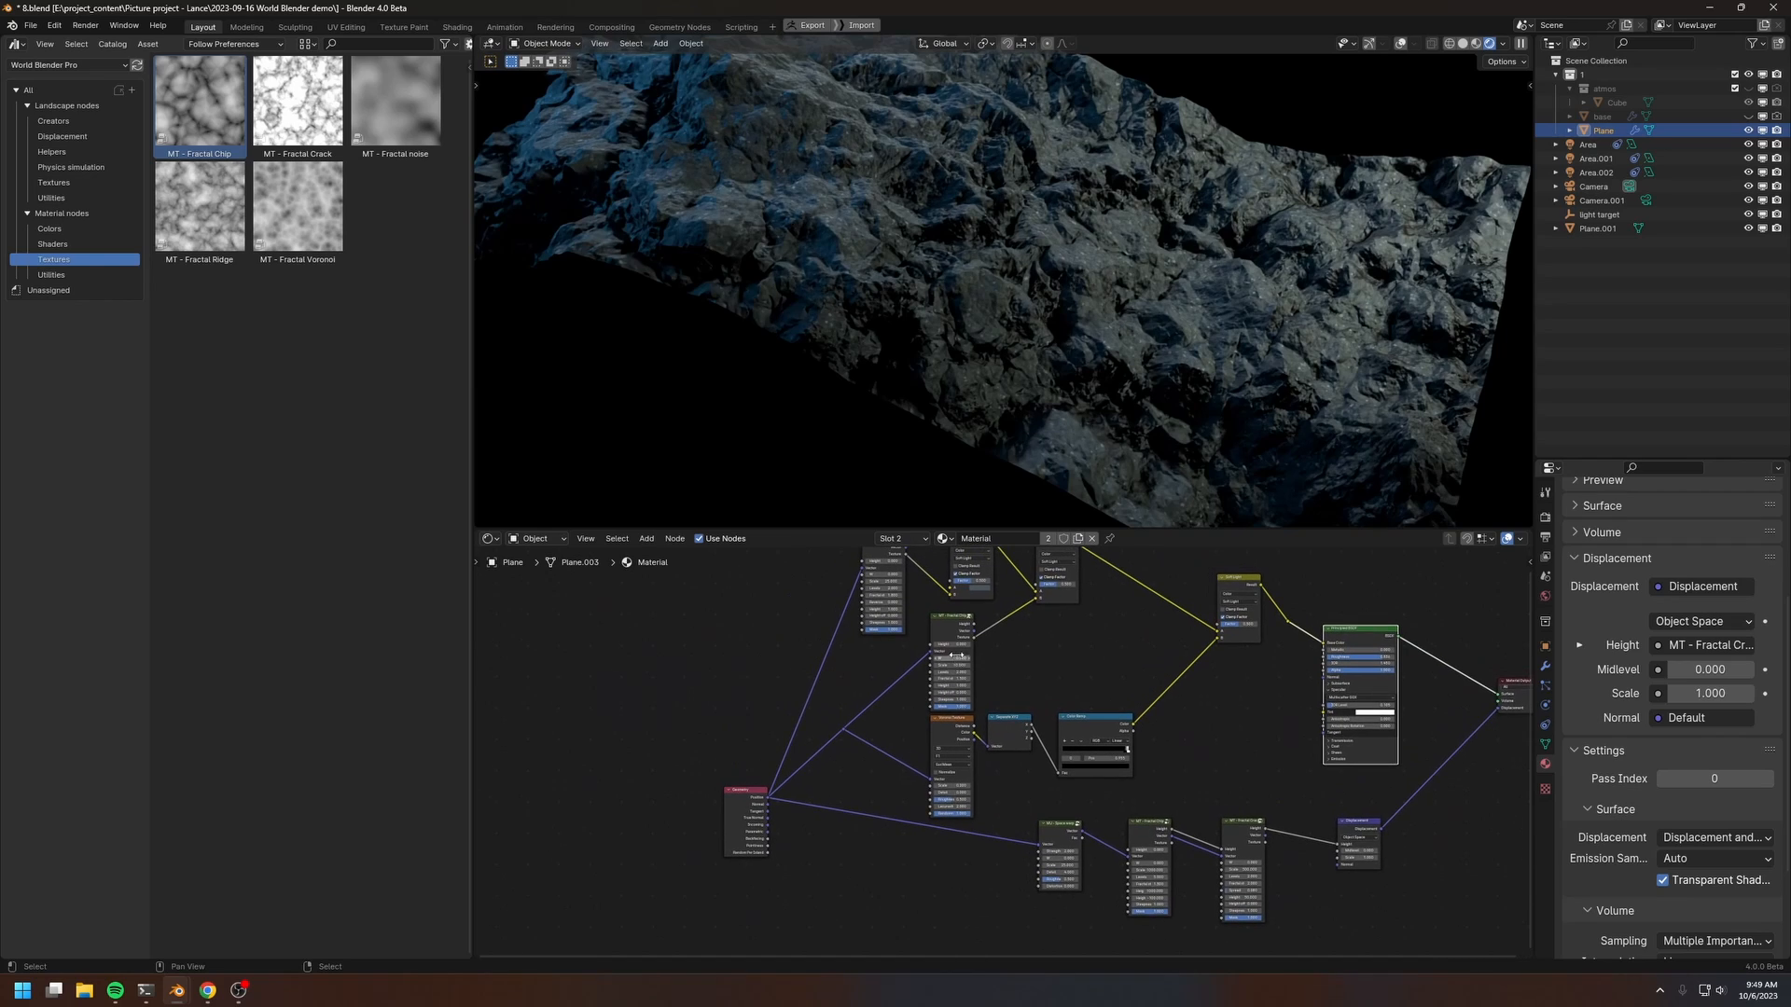
pyautogui.click(955, 627)
pyautogui.moveTo(1127, 686); pyautogui.dragTo(1019, 713, button='middle')
pyautogui.scroll(-3, 1018, 713)
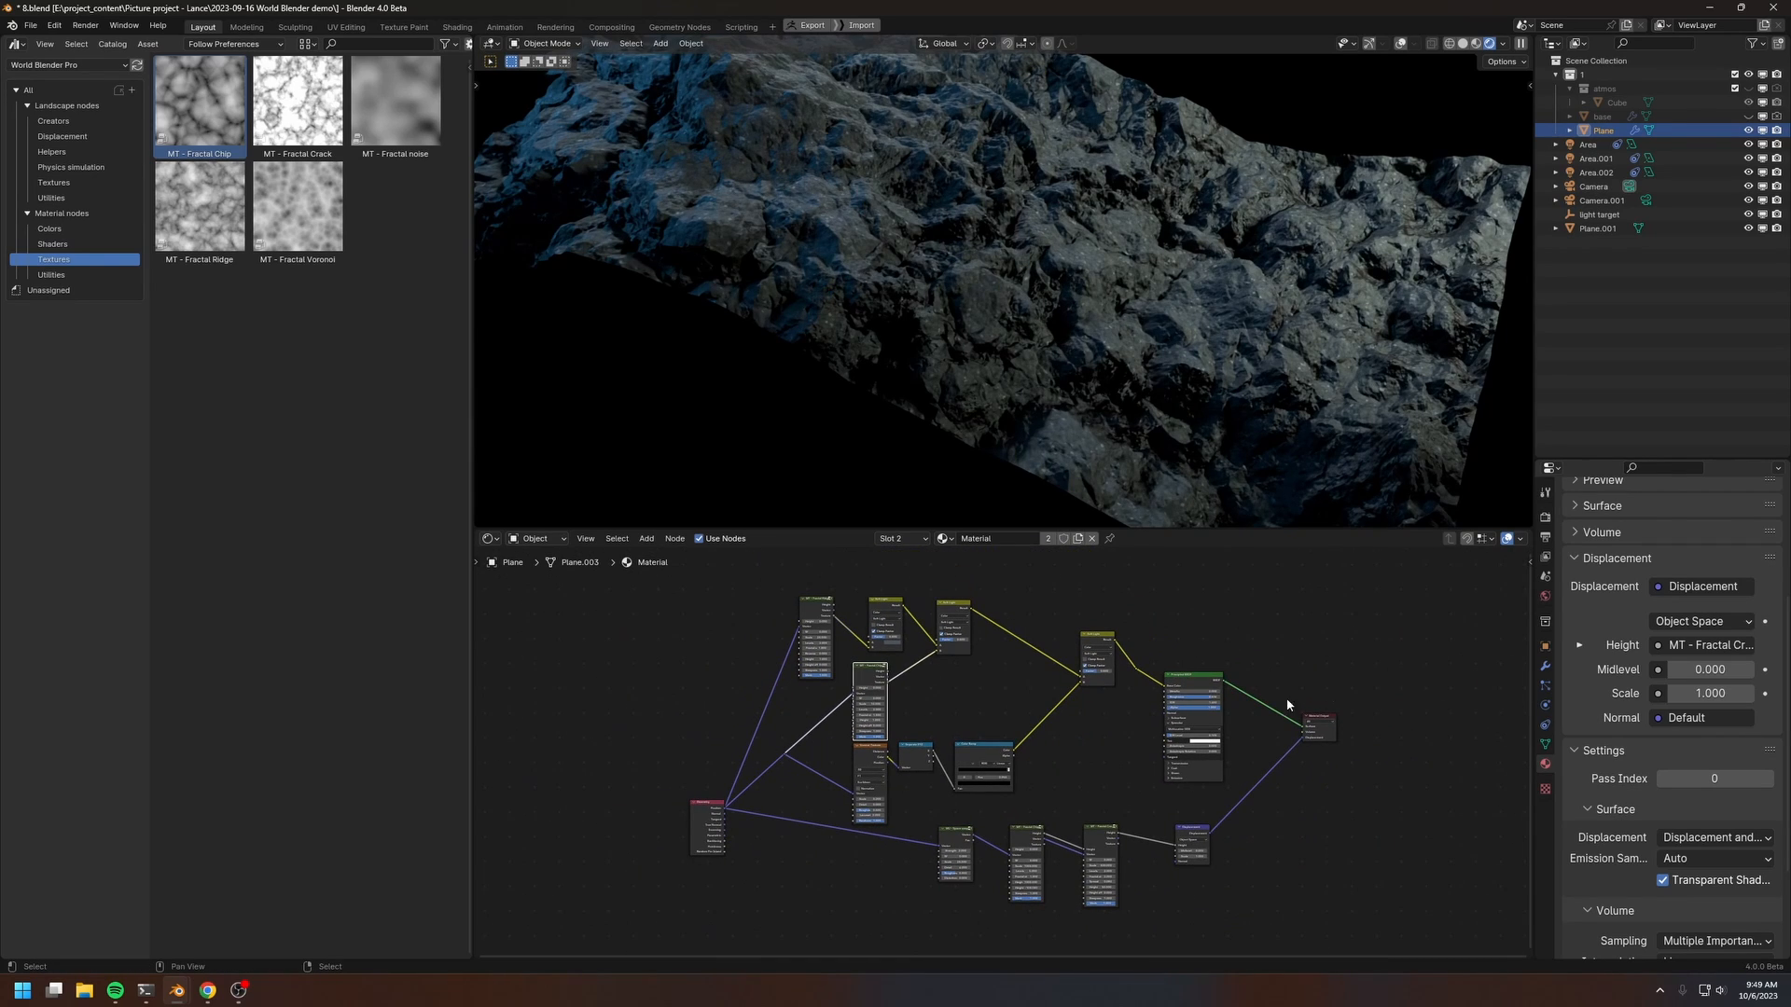